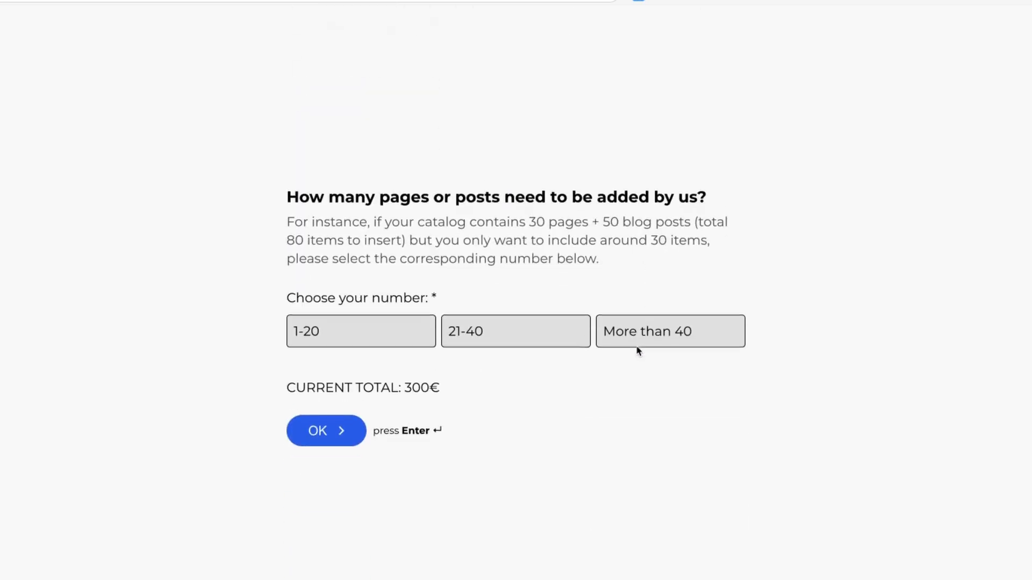
Choose 21-40 as the number of pages to add, select all six additional website modules, and continue to the message question
{"action": "left_click", "coordinate": [485, 326]}
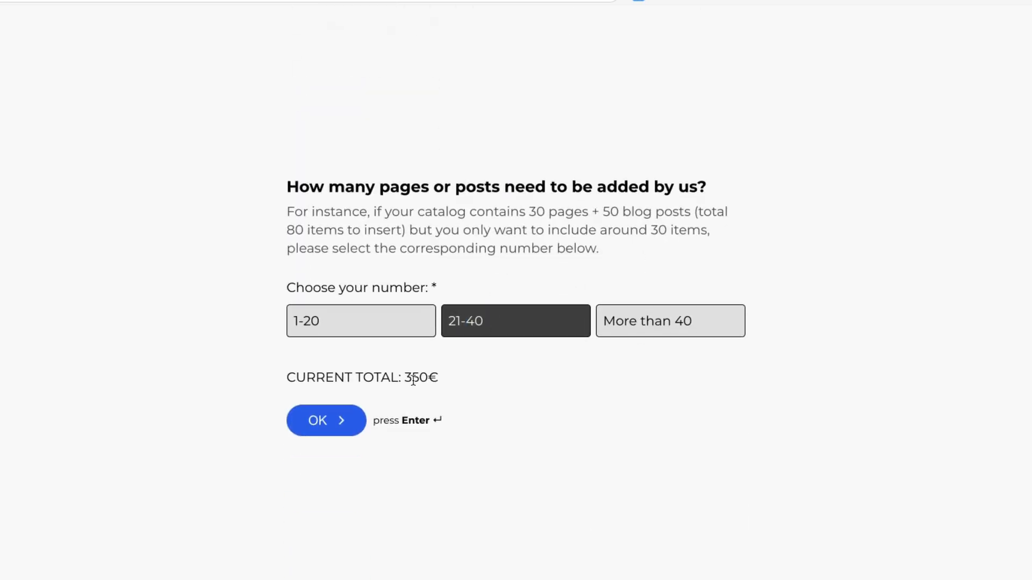
{"action": "left_click", "coordinate": [337, 428]}
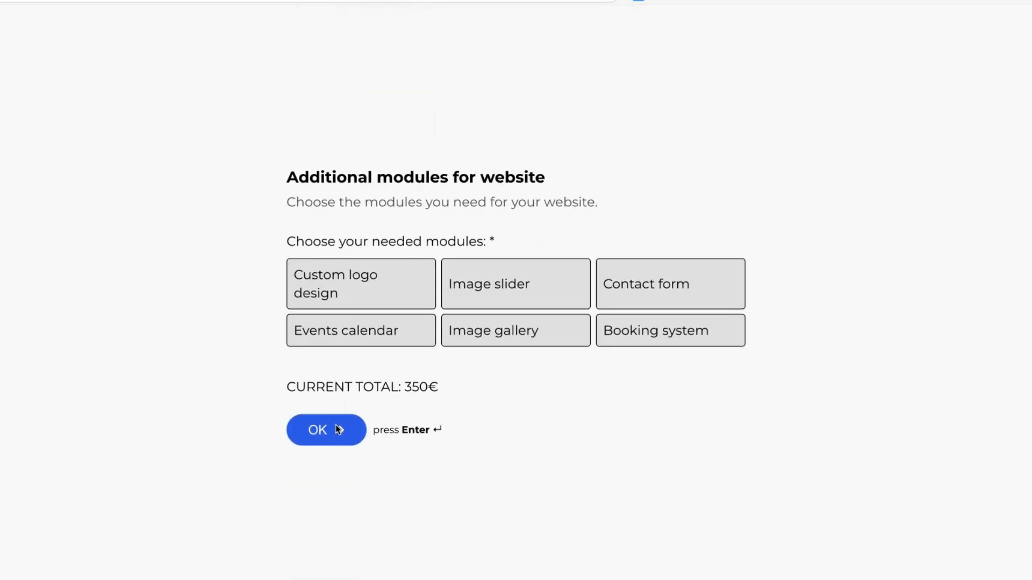
{"action": "left_click", "coordinate": [383, 272]}
{"action": "left_click", "coordinate": [510, 285]}
{"action": "left_click", "coordinate": [628, 286]}
{"action": "left_click", "coordinate": [661, 330]}
{"action": "left_click", "coordinate": [516, 330]}
{"action": "left_click", "coordinate": [379, 337]}
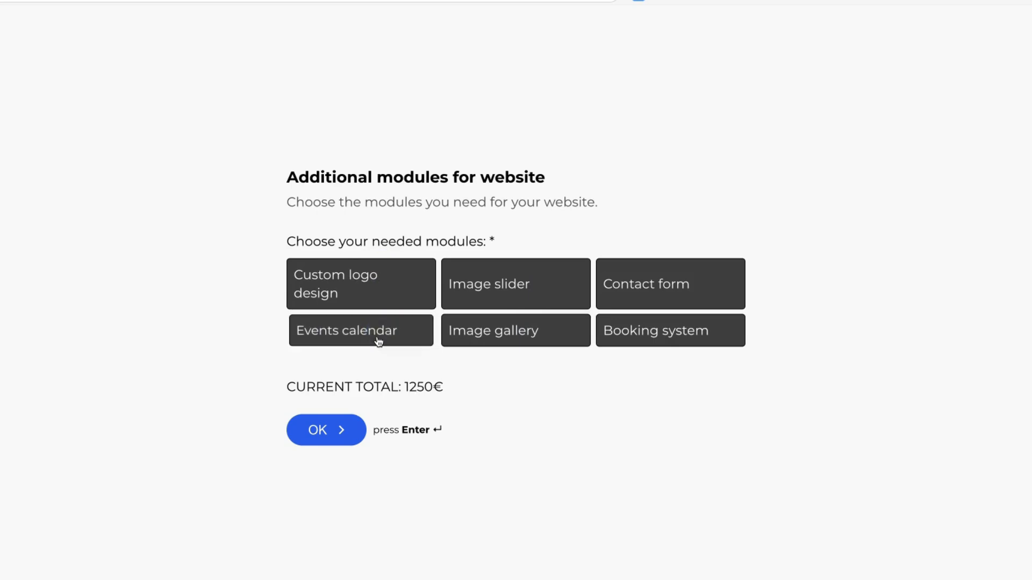
{"action": "key", "text": "Return"}
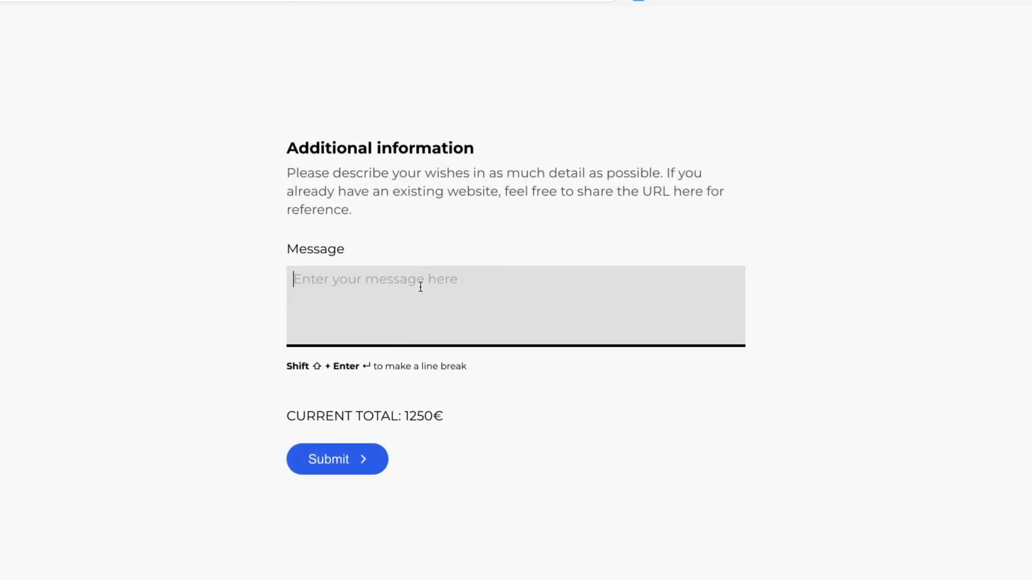
Enter the message "asasas", submit the cost estimate form, and return to the home page
{"action": "type", "text": "asasas"}
{"action": "left_click", "coordinate": [344, 461]}
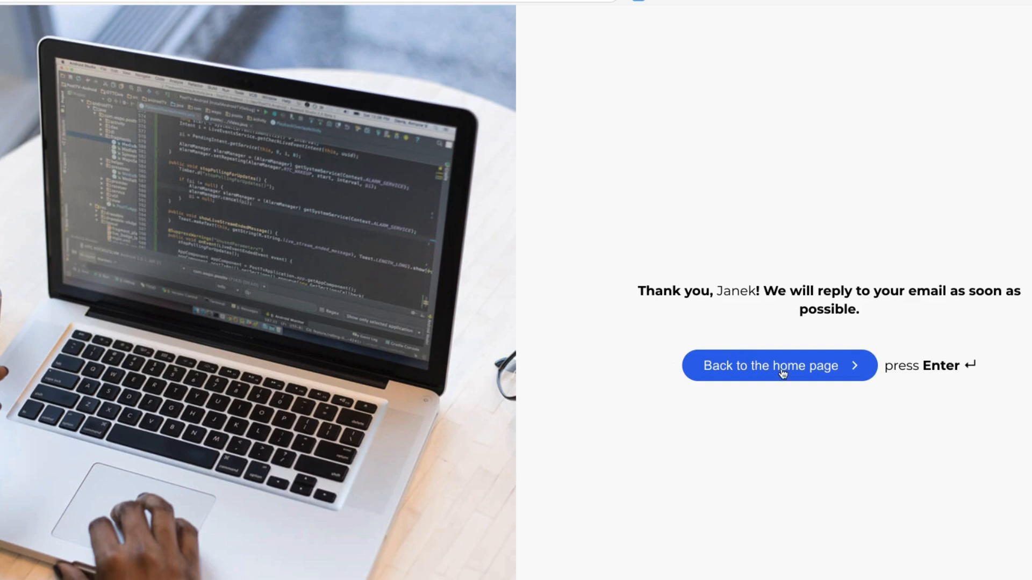
{"action": "left_click", "coordinate": [758, 371]}
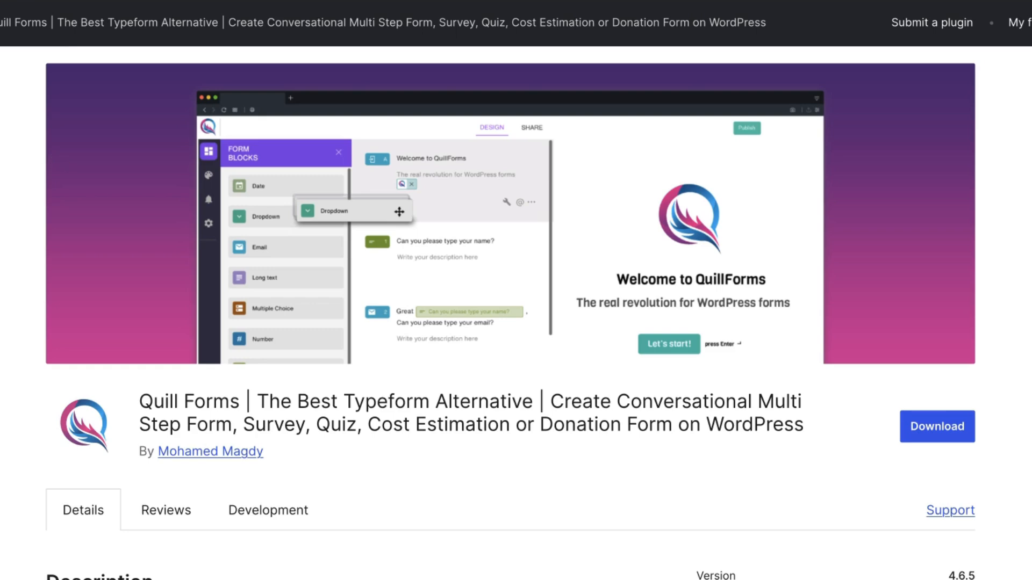
Examine the Quill Forms plugin page, including its description, ratings, demos and Pro version features
{"action": "scroll", "coordinate": [511, 312], "scroll_direction": "down", "scroll_amount": 8}
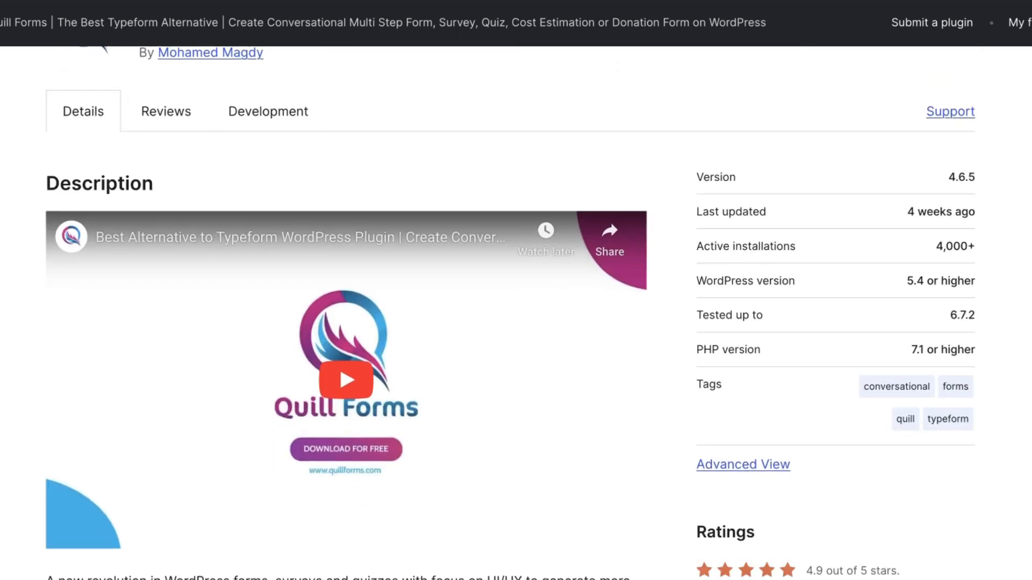
{"action": "scroll", "coordinate": [511, 311], "scroll_direction": "down", "scroll_amount": 2}
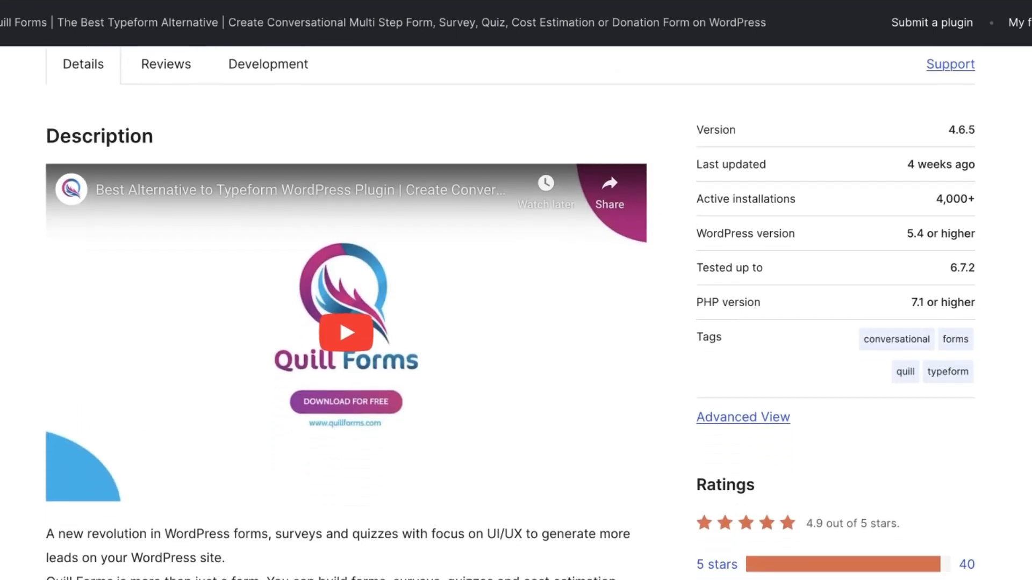
{"action": "scroll", "coordinate": [511, 312], "scroll_direction": "down", "scroll_amount": 5}
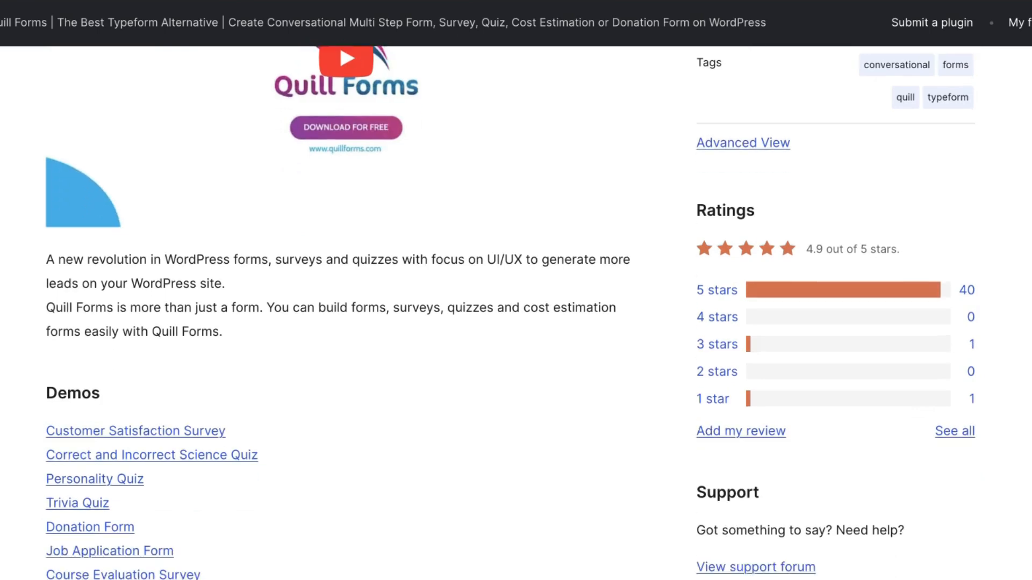
{"action": "scroll", "coordinate": [511, 312], "scroll_direction": "down", "scroll_amount": 3}
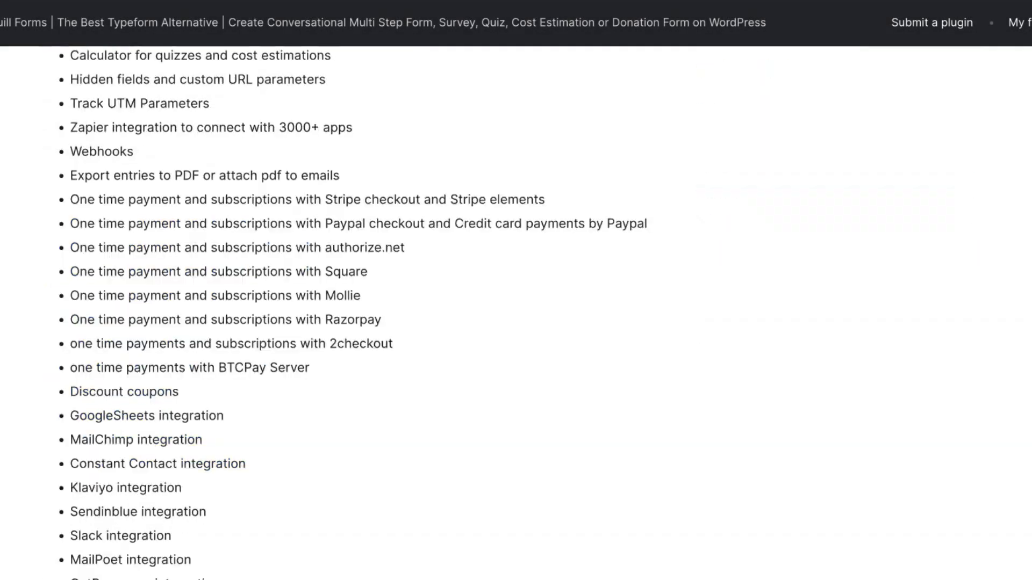
{"action": "scroll", "coordinate": [511, 311], "scroll_direction": "up", "scroll_amount": 4}
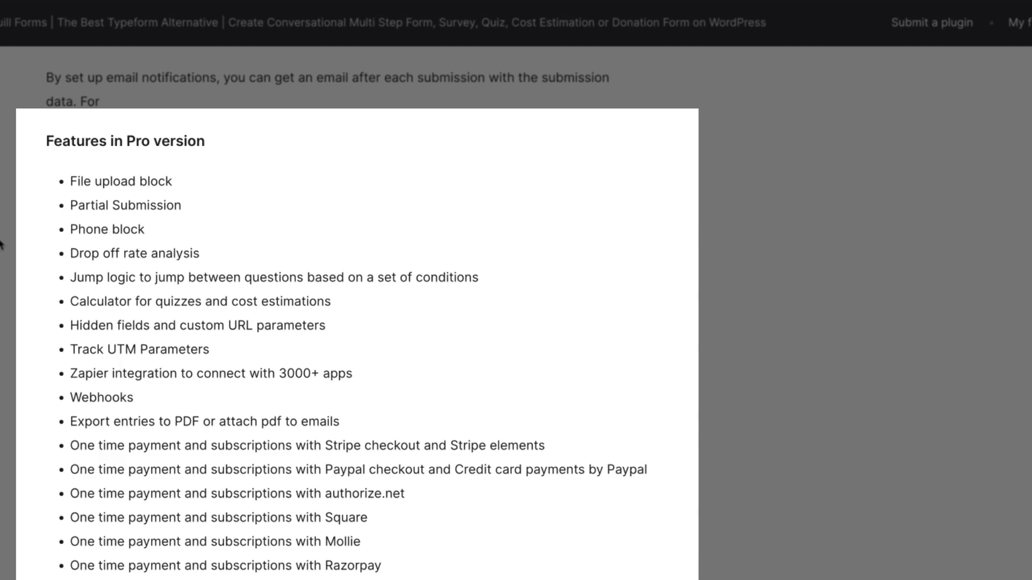
{"action": "scroll", "coordinate": [1, 245], "scroll_direction": "down", "scroll_amount": 3}
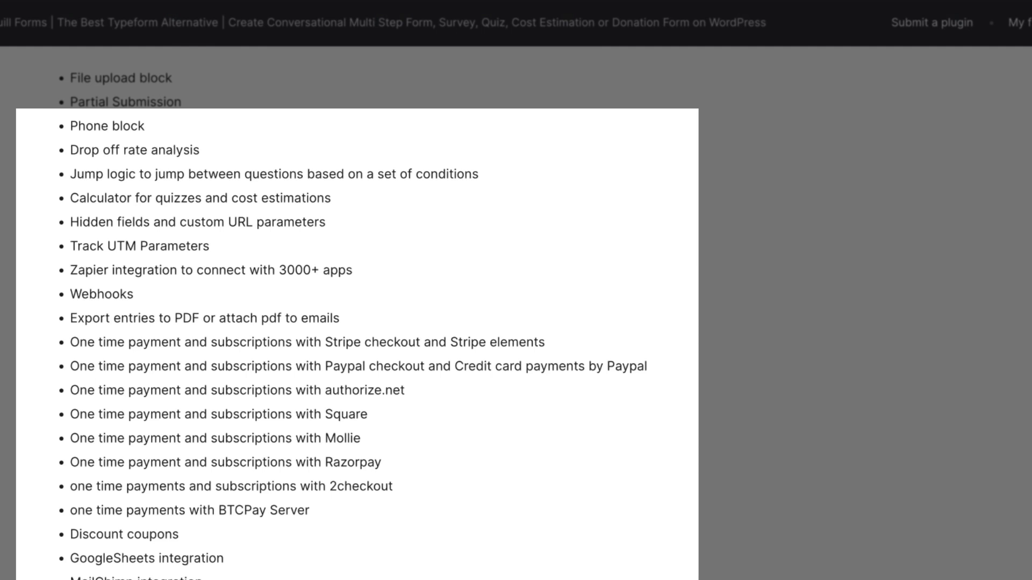
{"action": "scroll", "coordinate": [352, 323], "scroll_direction": "down", "scroll_amount": 3}
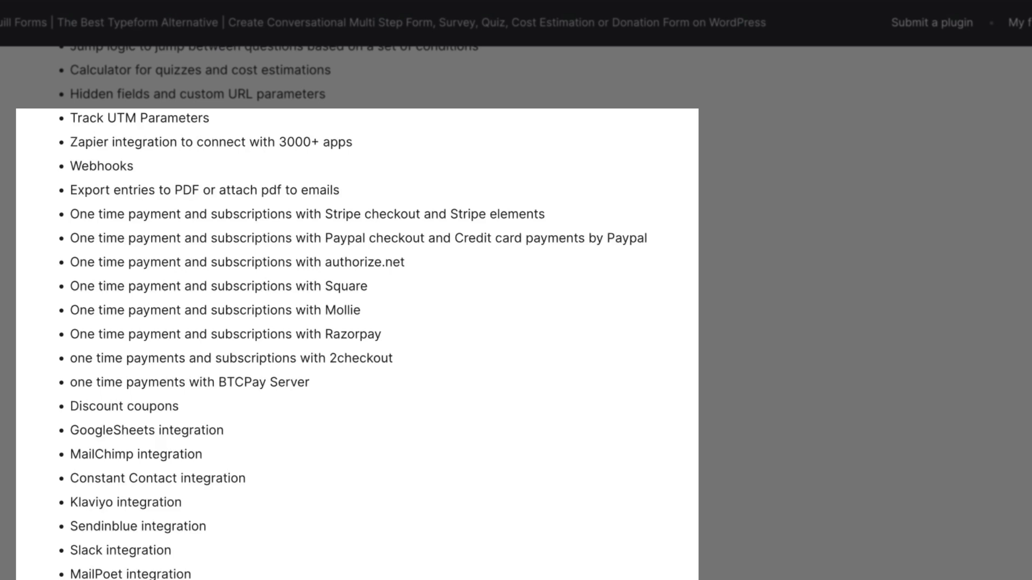
{"action": "scroll", "coordinate": [352, 323], "scroll_direction": "down", "scroll_amount": 9}
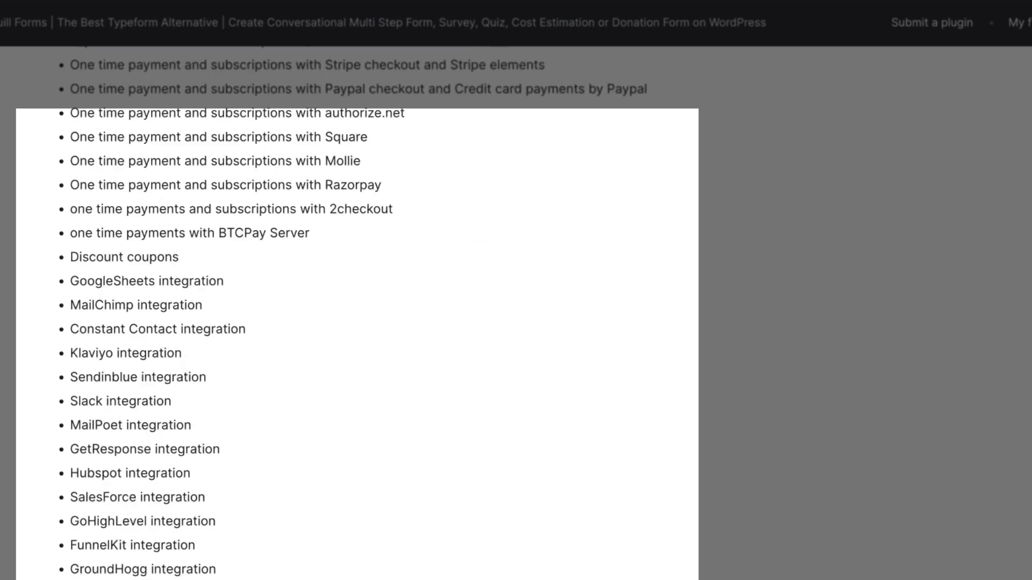
{"action": "scroll", "coordinate": [352, 323], "scroll_direction": "down", "scroll_amount": 10}
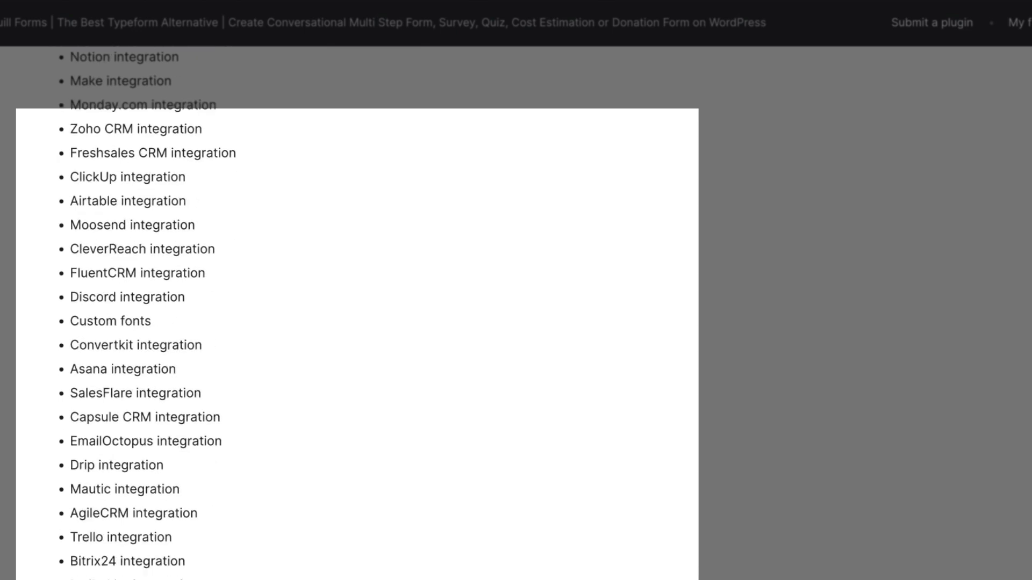
{"action": "scroll", "coordinate": [352, 322], "scroll_direction": "down", "scroll_amount": 3}
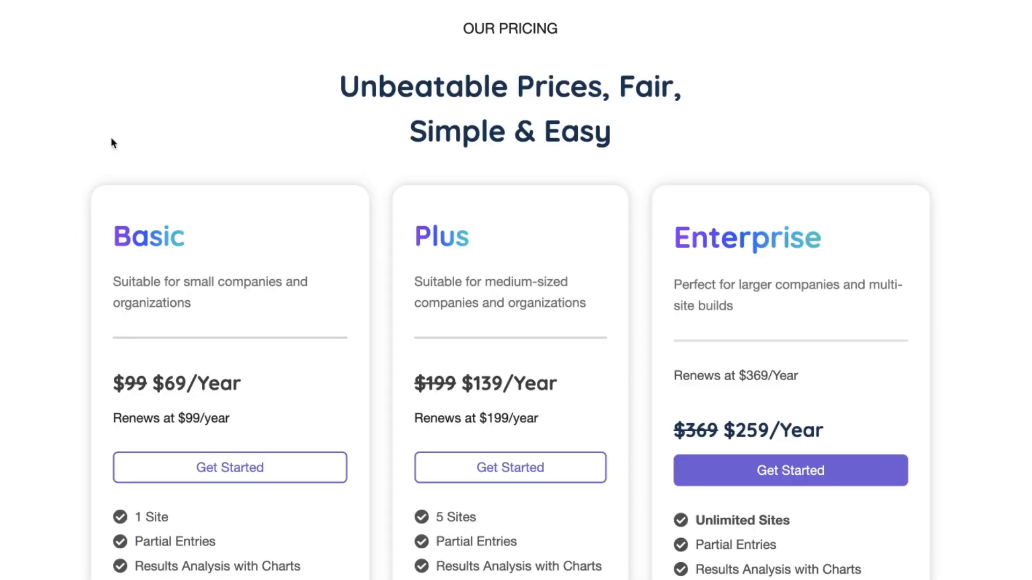
Compare the features and prices of the Basic, Plus and Enterprise plans
{"action": "scroll", "coordinate": [111, 137], "scroll_direction": "down", "scroll_amount": 1}
{"action": "scroll", "coordinate": [113, 142], "scroll_direction": "down", "scroll_amount": 1}
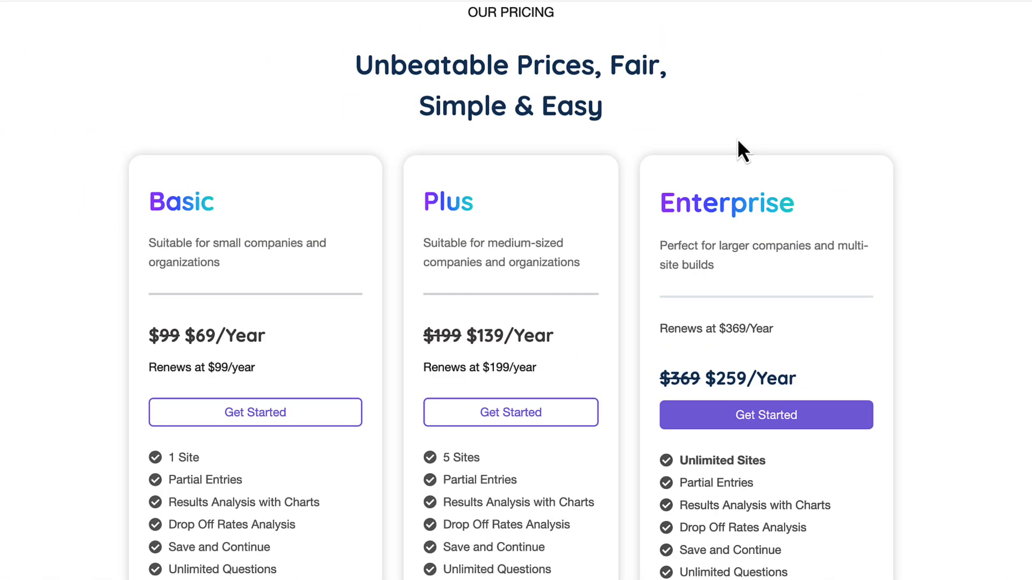
{"action": "scroll", "coordinate": [738, 141], "scroll_direction": "down", "scroll_amount": 2}
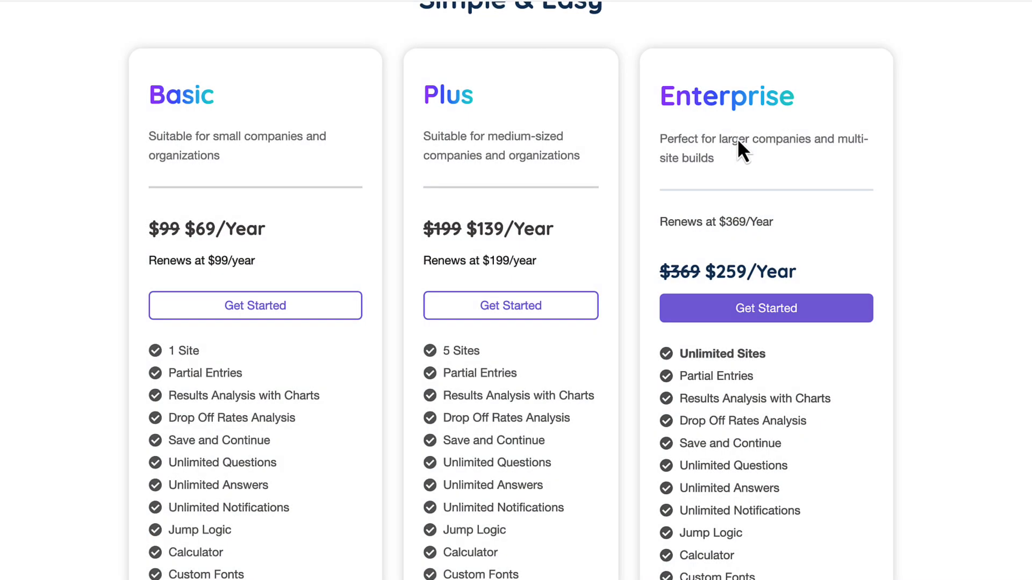
{"action": "scroll", "coordinate": [335, 17], "scroll_direction": "down", "scroll_amount": 5}
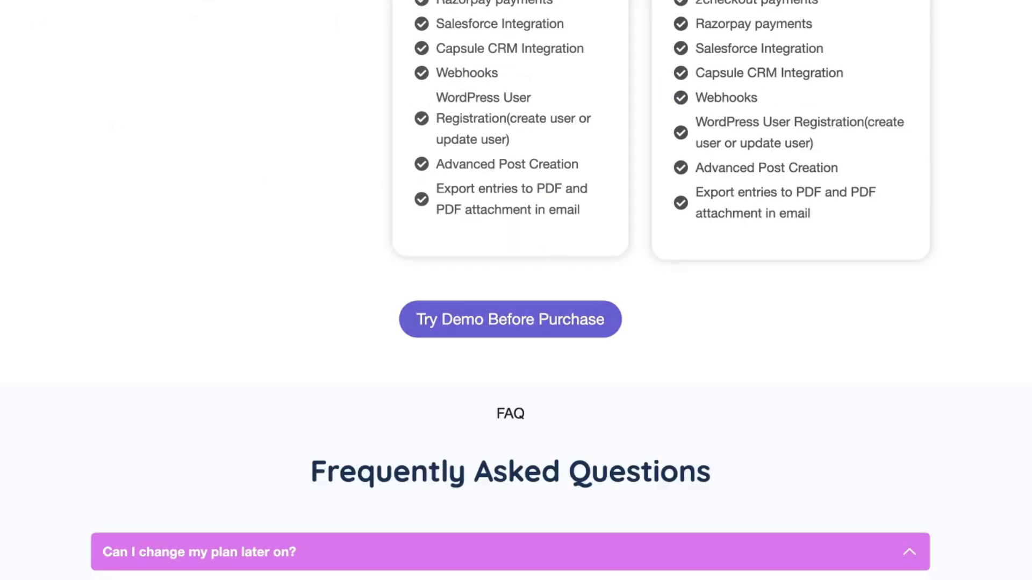
Open the try-before-purchase demo site and go to the list of all Quill Forms forms
{"action": "left_click", "coordinate": [510, 319]}
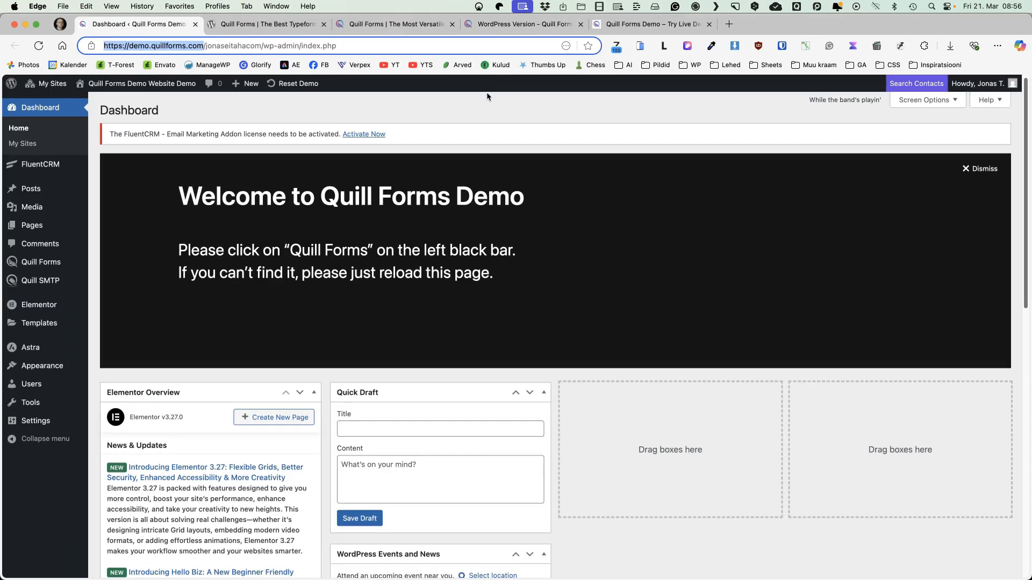
{"action": "mouse_move", "coordinate": [48, 264]}
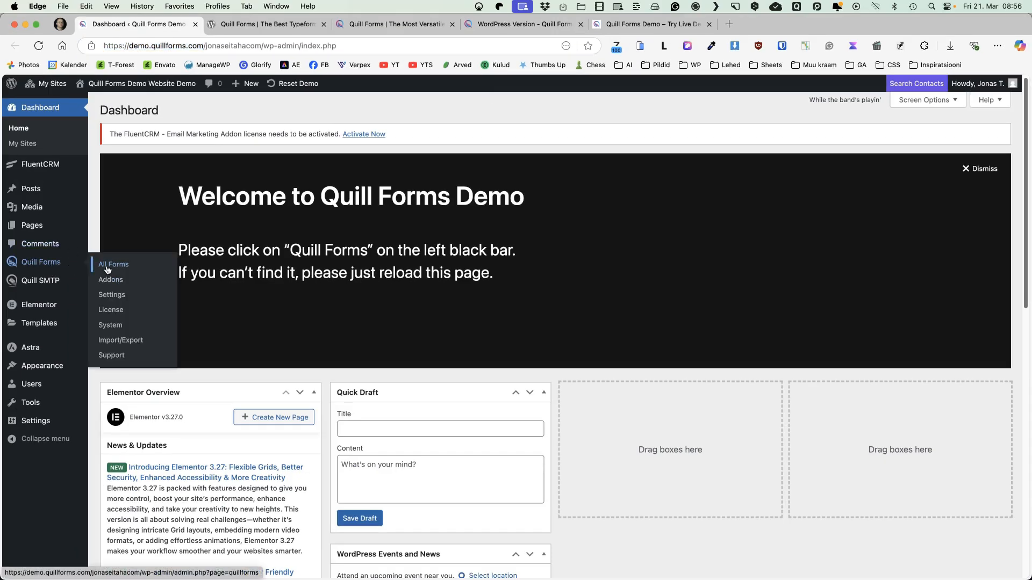
{"action": "left_click", "coordinate": [107, 269]}
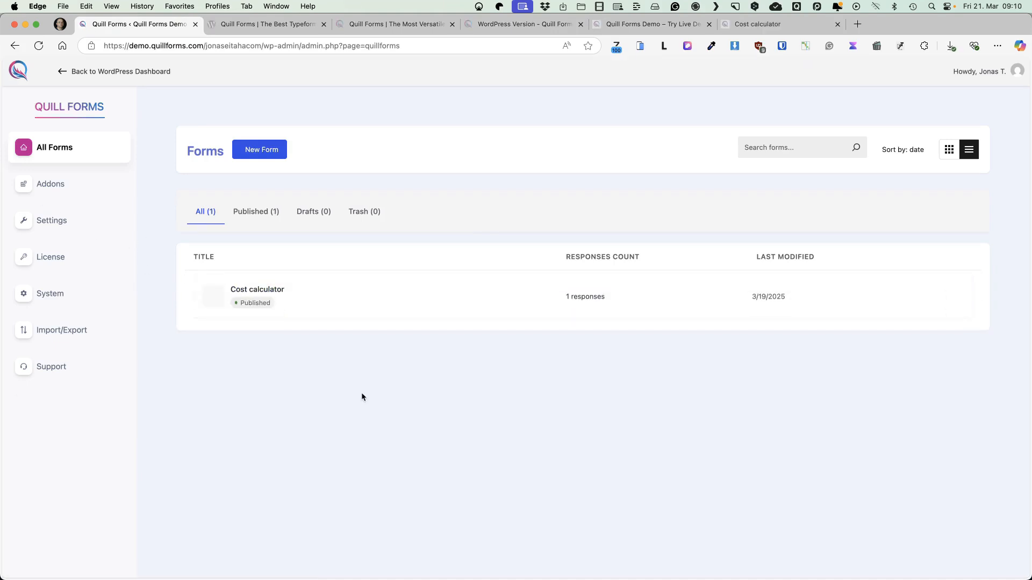
Start a new form from a template, browse the available templates, and open the Job Application Form preview
{"action": "left_click", "coordinate": [254, 154]}
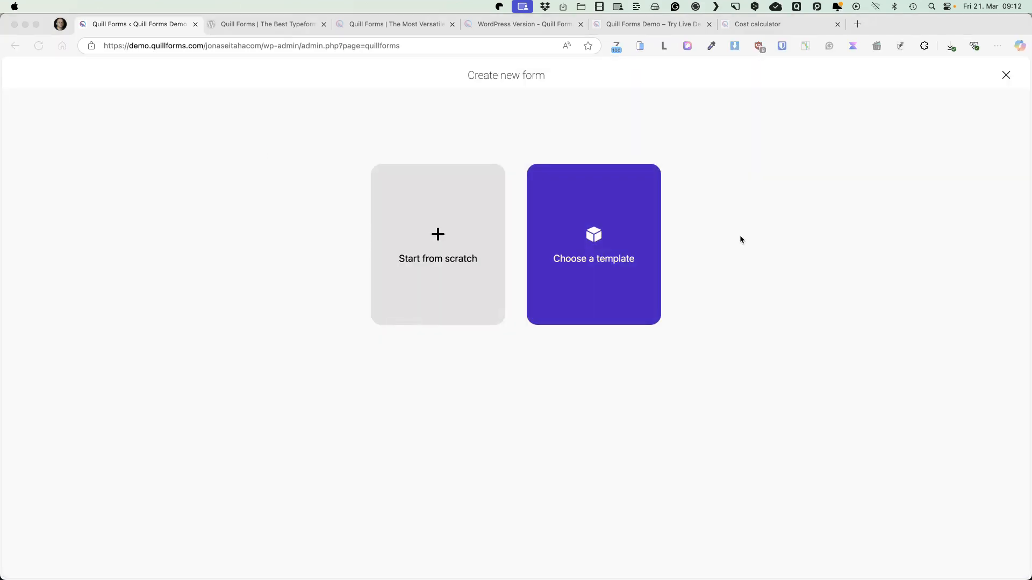
{"action": "left_click", "coordinate": [304, 295]}
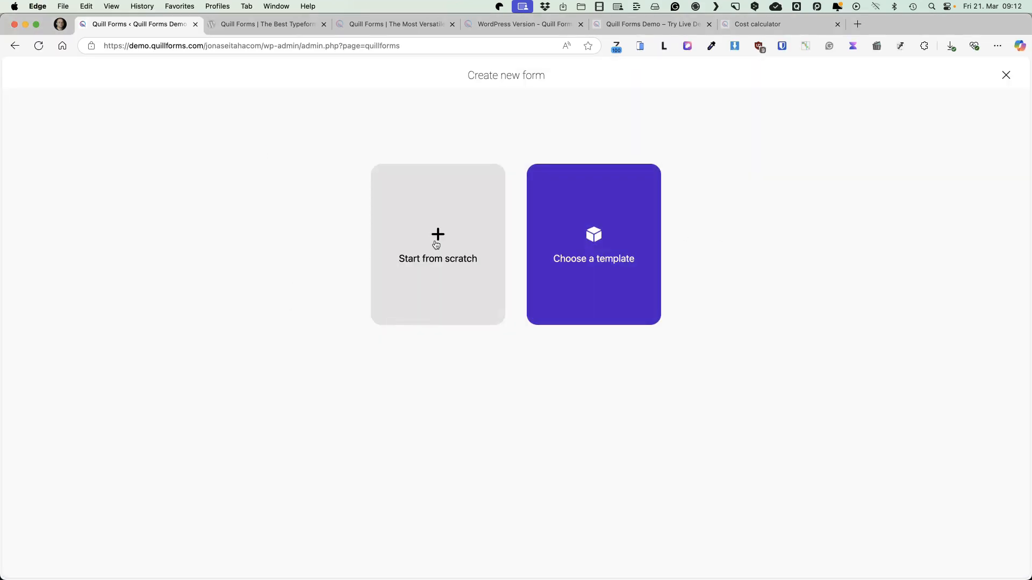
{"action": "left_click", "coordinate": [595, 247]}
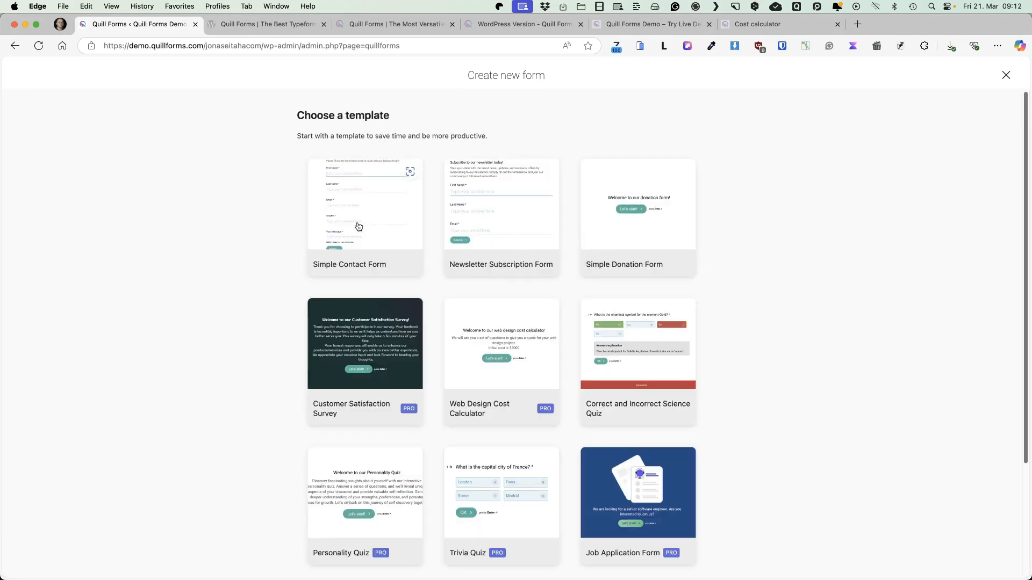
{"action": "scroll", "coordinate": [399, 239], "scroll_direction": "down", "scroll_amount": 3}
{"action": "scroll", "coordinate": [399, 242], "scroll_direction": "up", "scroll_amount": 3}
{"action": "scroll", "coordinate": [495, 256], "scroll_direction": "down", "scroll_amount": 3}
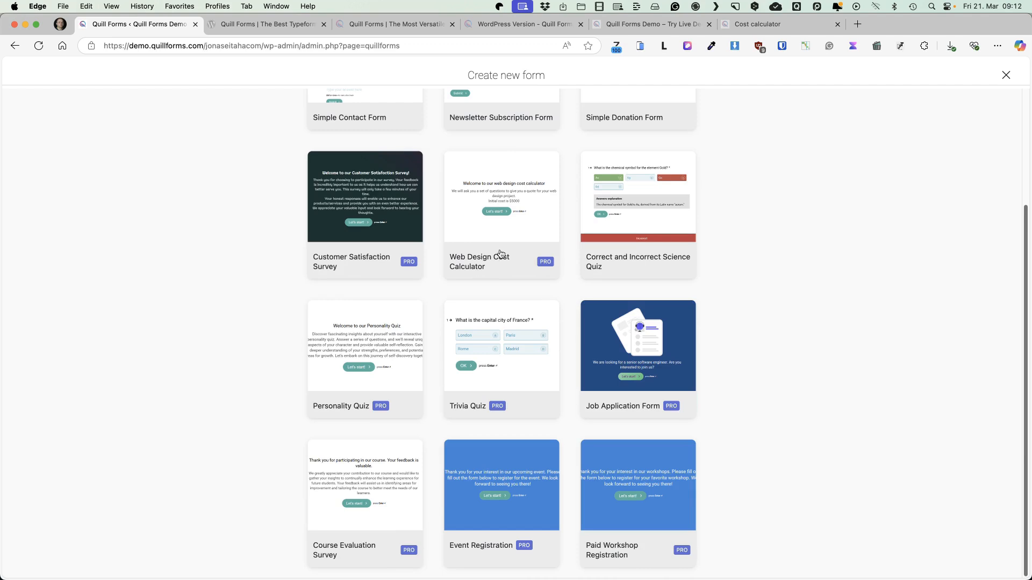
{"action": "left_click", "coordinate": [633, 352]}
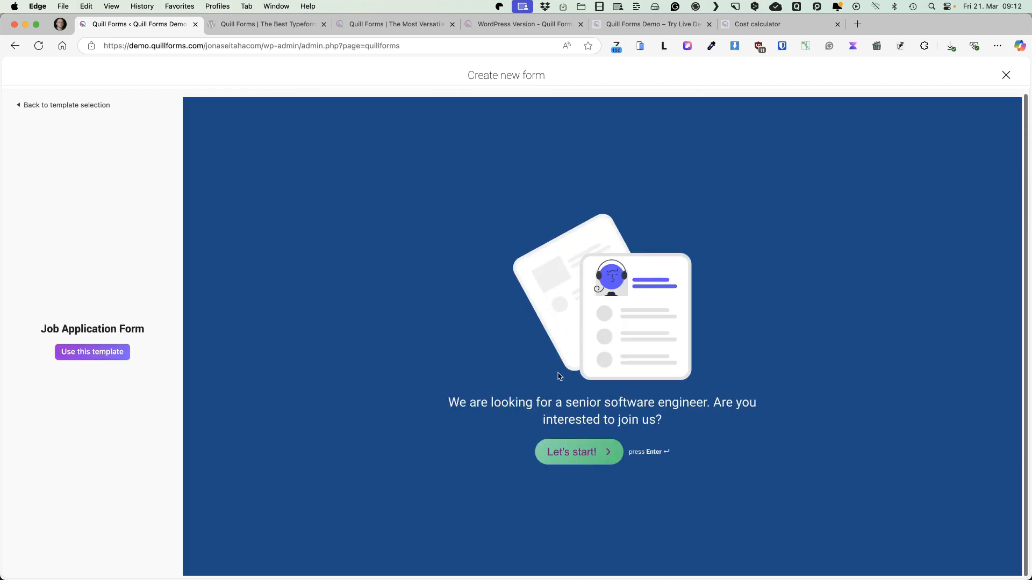
Try out the Job Application Form preview by starting it and answering the name question with the sample text "asasas"
{"action": "key", "text": "Return"}
{"action": "type", "text": "asasas"}
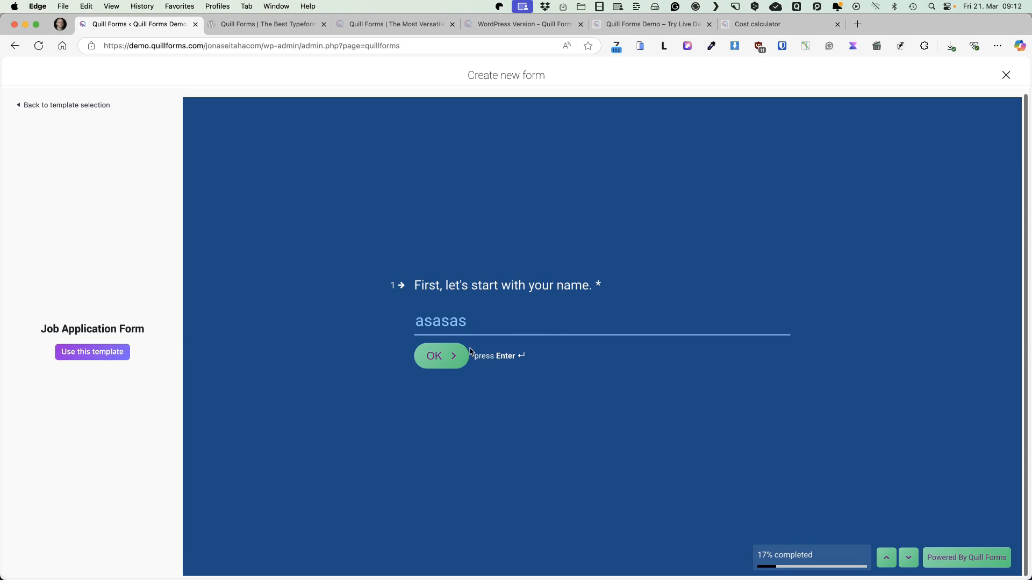
{"action": "left_click", "coordinate": [467, 355]}
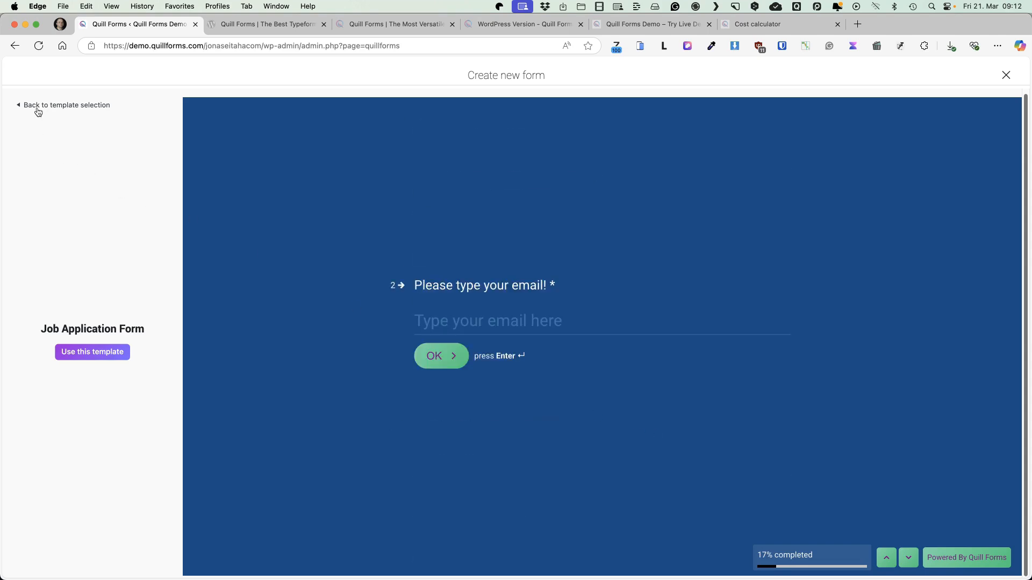
Create a form from the Job Application Form template, then return to the forms list
{"action": "left_click", "coordinate": [83, 353]}
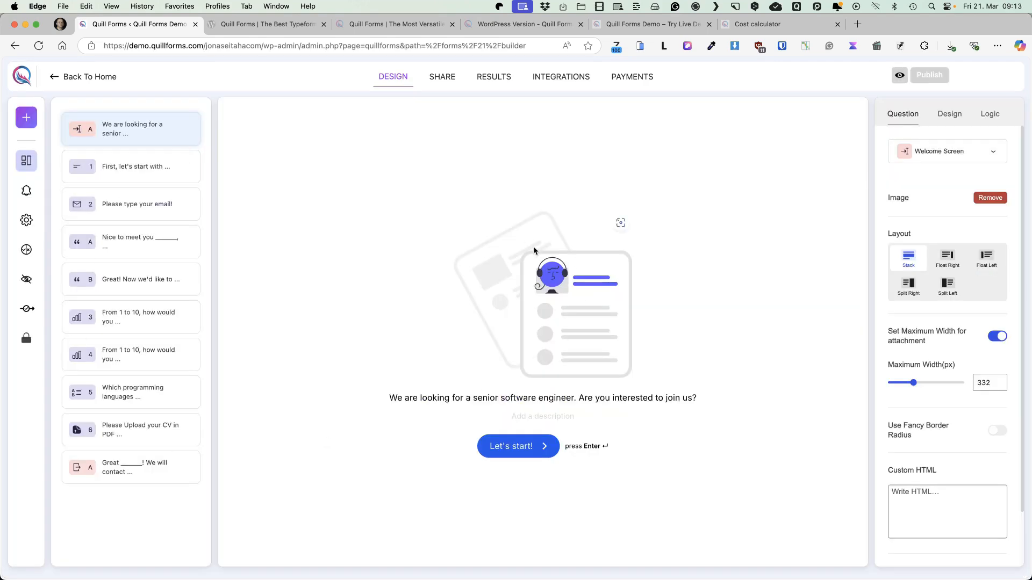
{"action": "left_click", "coordinate": [57, 79]}
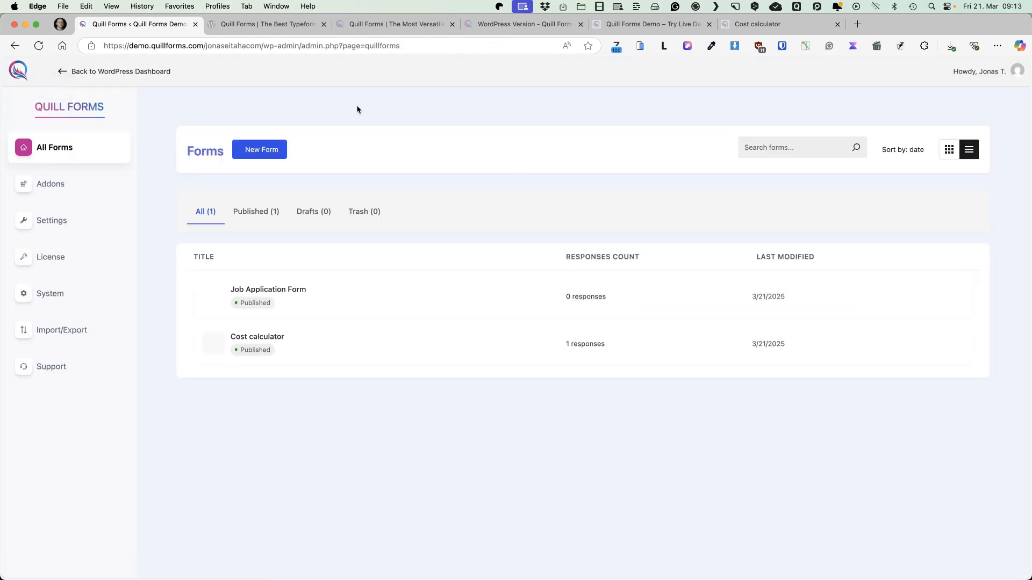
Create another form from scratch with a pasted title and select its first question block
{"action": "left_click", "coordinate": [262, 149]}
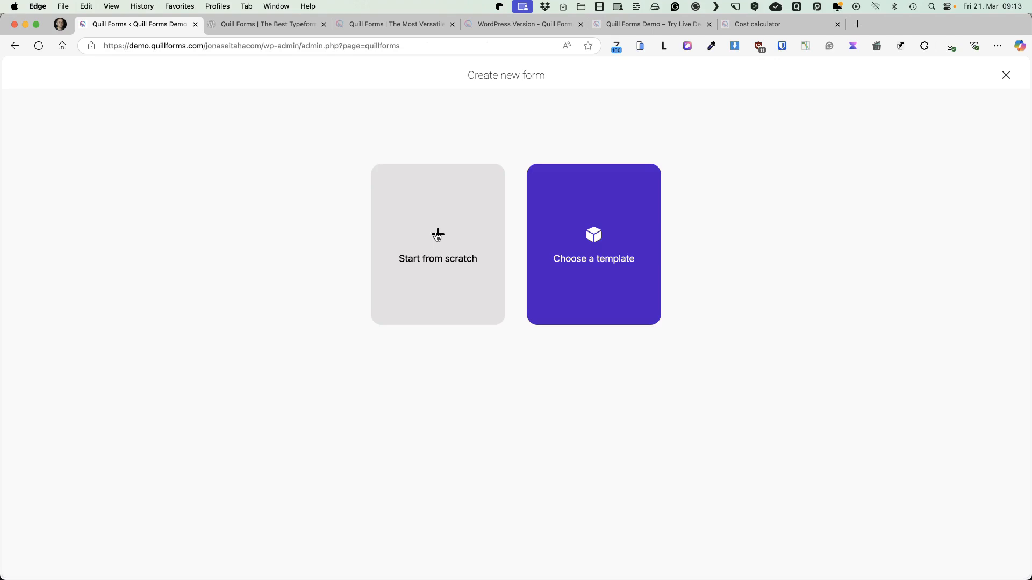
{"action": "left_click", "coordinate": [436, 235]}
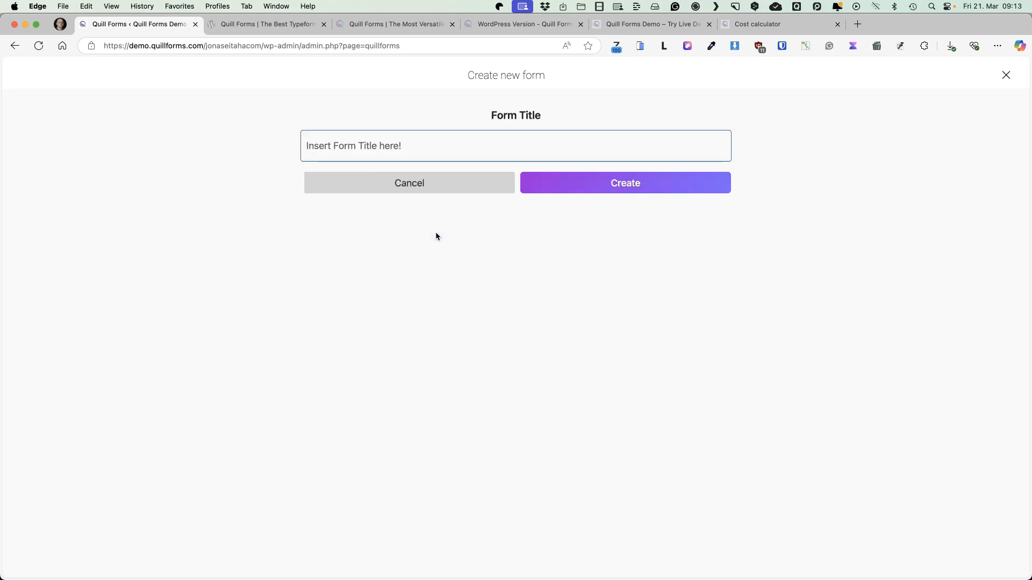
{"action": "type", "text": "WP Cost Calculator"}
{"action": "left_click", "coordinate": [630, 183]}
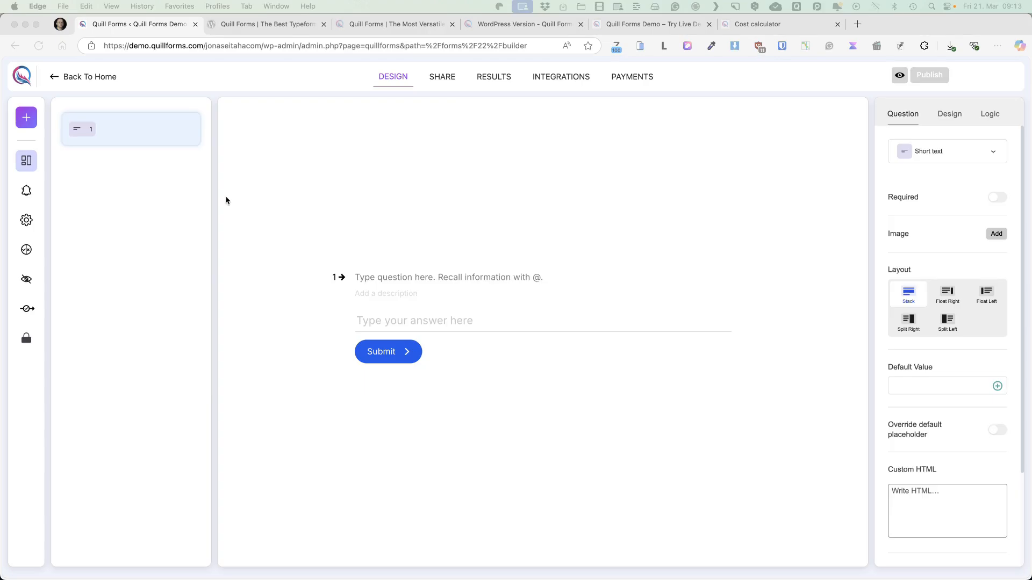
{"action": "left_click", "coordinate": [132, 133]}
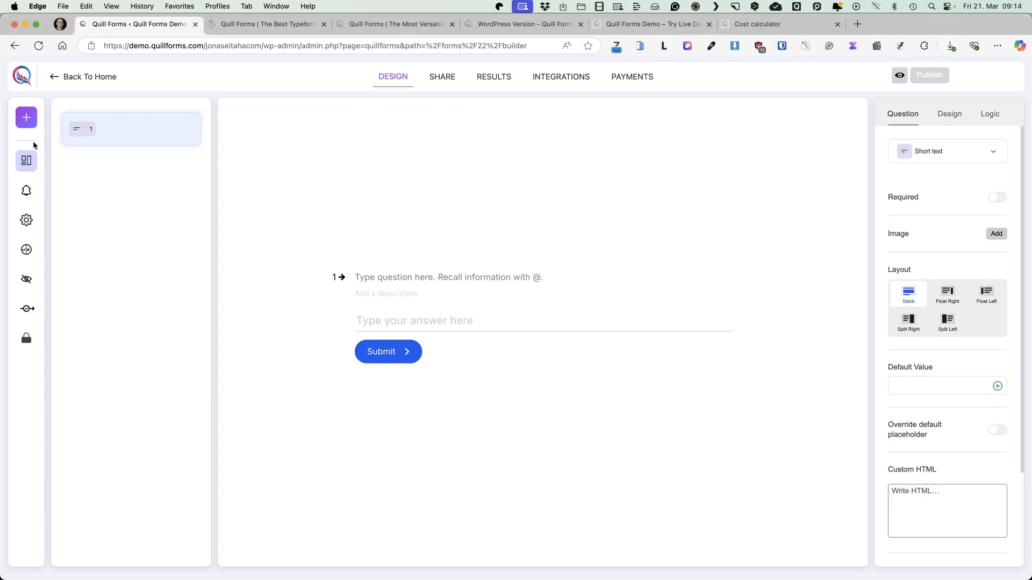
Add a Group block to the form and delete the initial short text question
{"action": "left_click", "coordinate": [27, 119]}
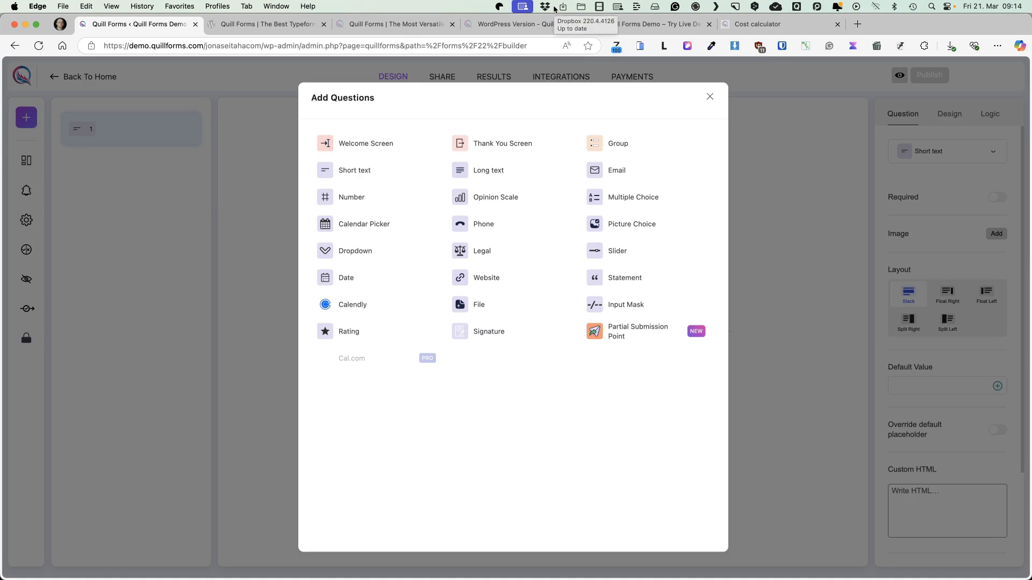
{"action": "left_click", "coordinate": [614, 143]}
{"action": "left_click", "coordinate": [189, 129]}
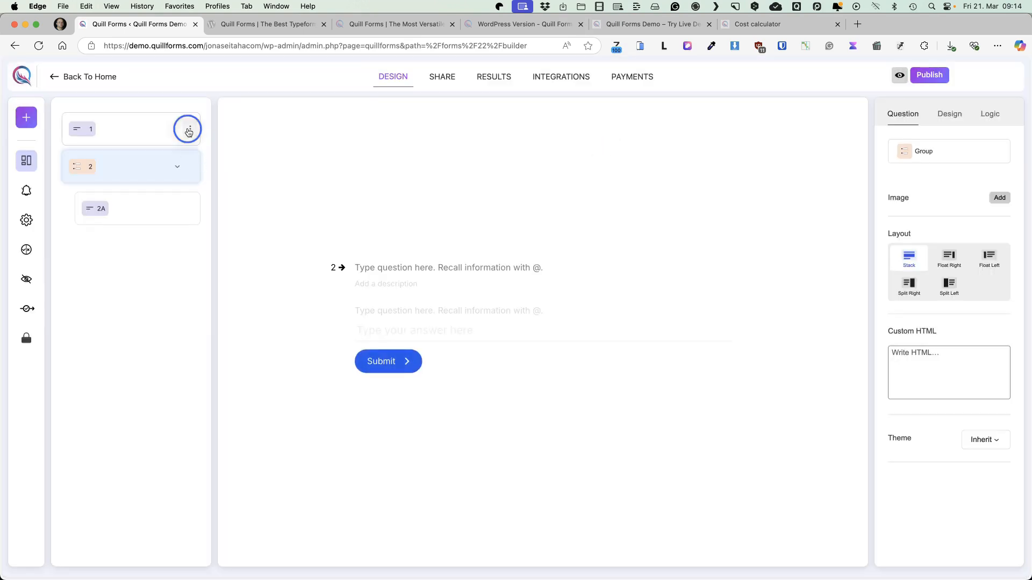
{"action": "left_click", "coordinate": [226, 184]}
{"action": "left_click", "coordinate": [612, 340]}
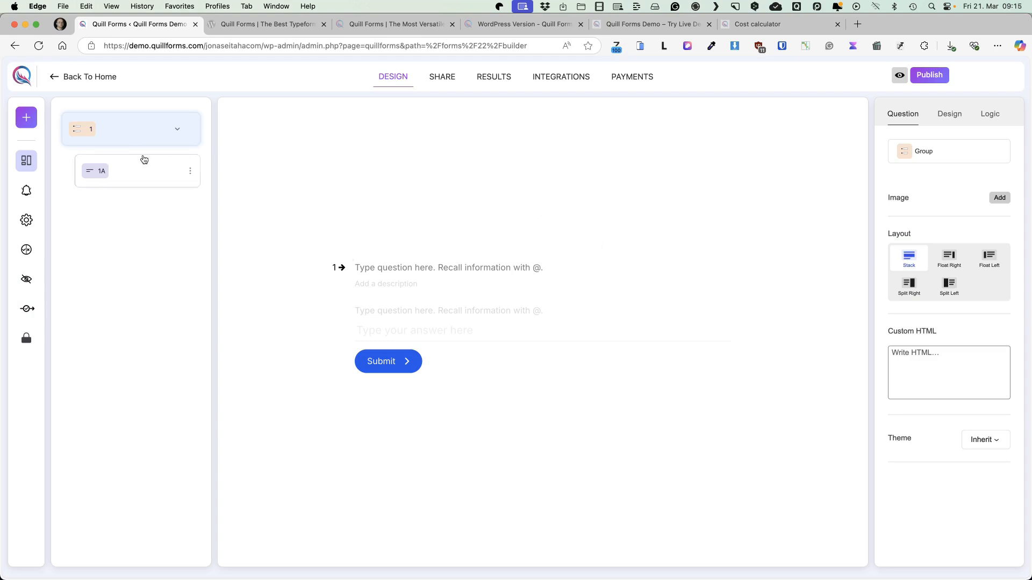
Title the group "Contact details" and make the title bold
{"action": "left_click", "coordinate": [410, 267]}
{"action": "type", "text": "Co"}
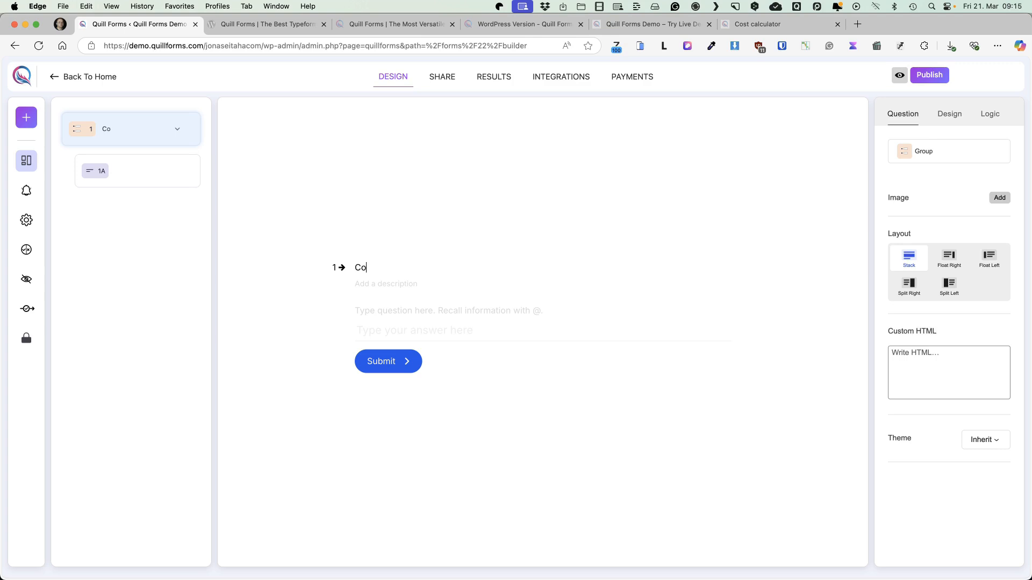
{"action": "type", "text": "ntact details"}
{"action": "key", "text": "super+a"}
{"action": "left_click", "coordinate": [366, 249]}
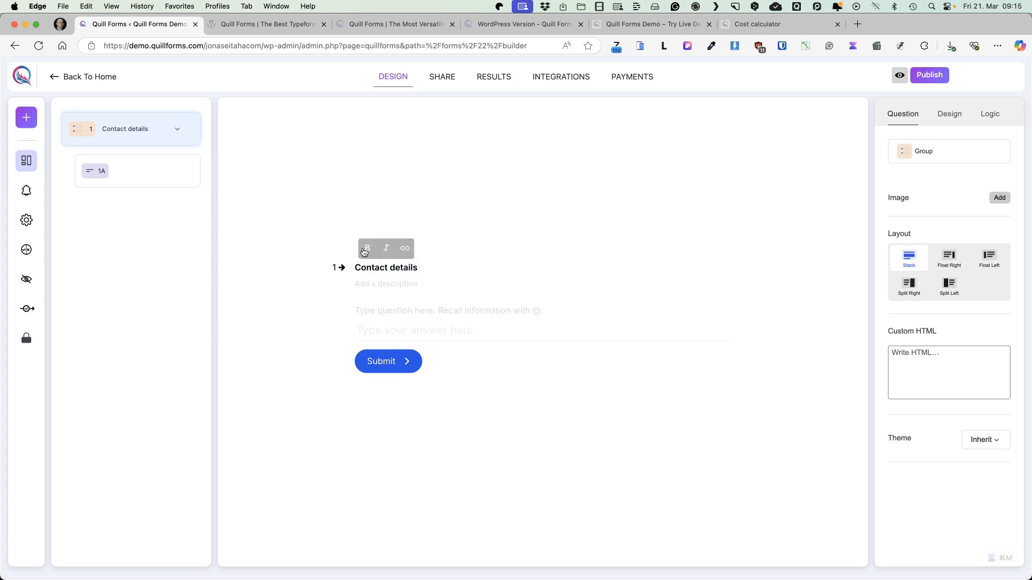
Label the short text question inside the group "Your name" and make it required
{"action": "left_click", "coordinate": [417, 309]}
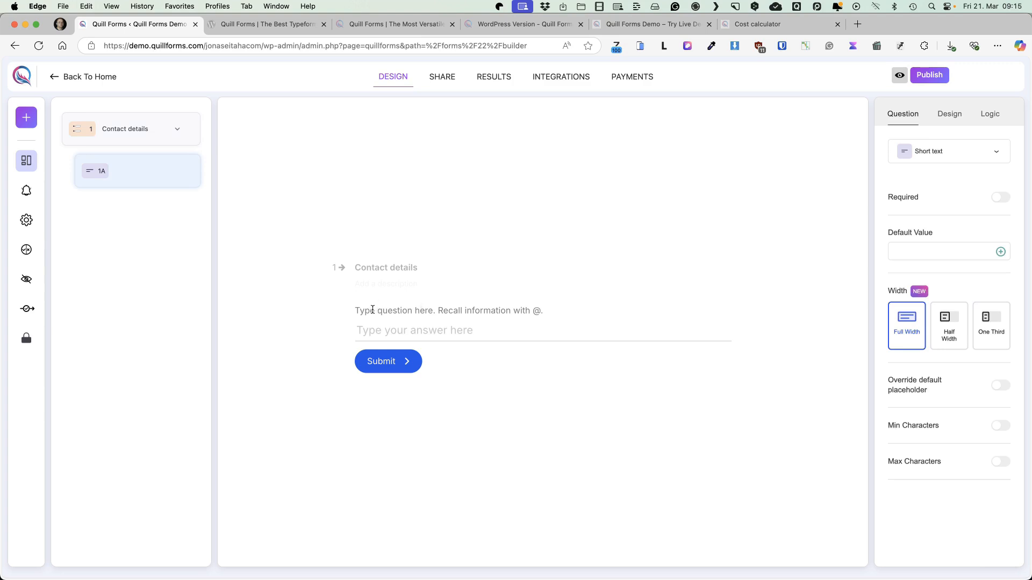
{"action": "type", "text": "Your name"}
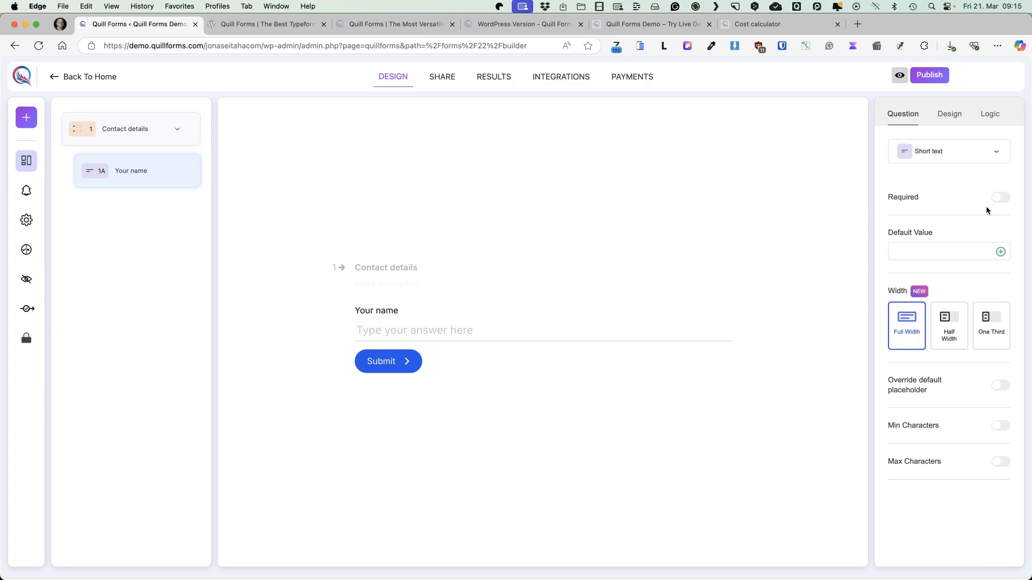
{"action": "left_click", "coordinate": [1002, 198]}
Add an Email question to the group, label it "Your e-mail", and make it required
{"action": "left_click", "coordinate": [26, 117]}
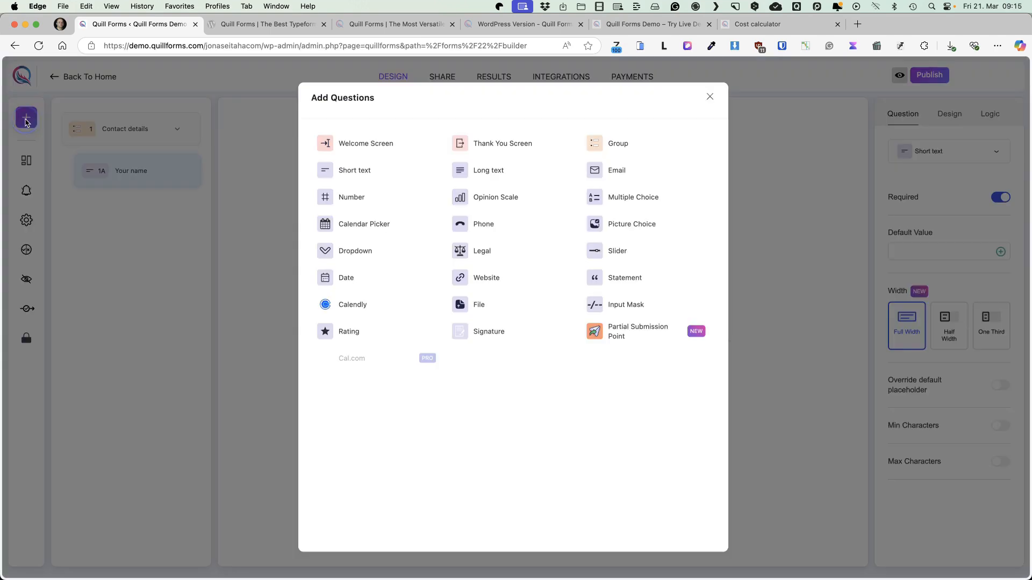
{"action": "left_click", "coordinate": [603, 176]}
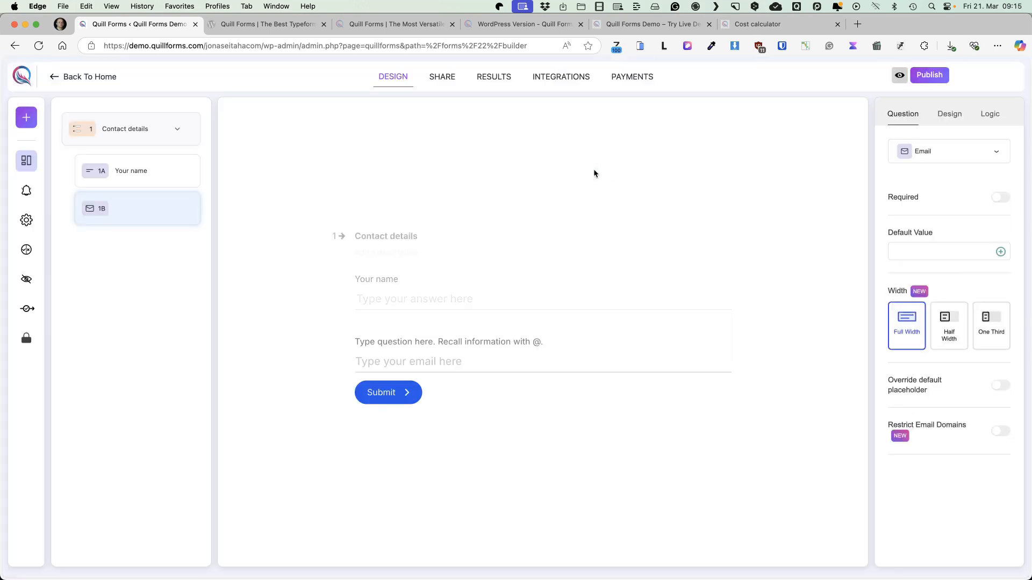
{"action": "left_click", "coordinate": [379, 337]}
{"action": "type", "text": "Your e-mail"}
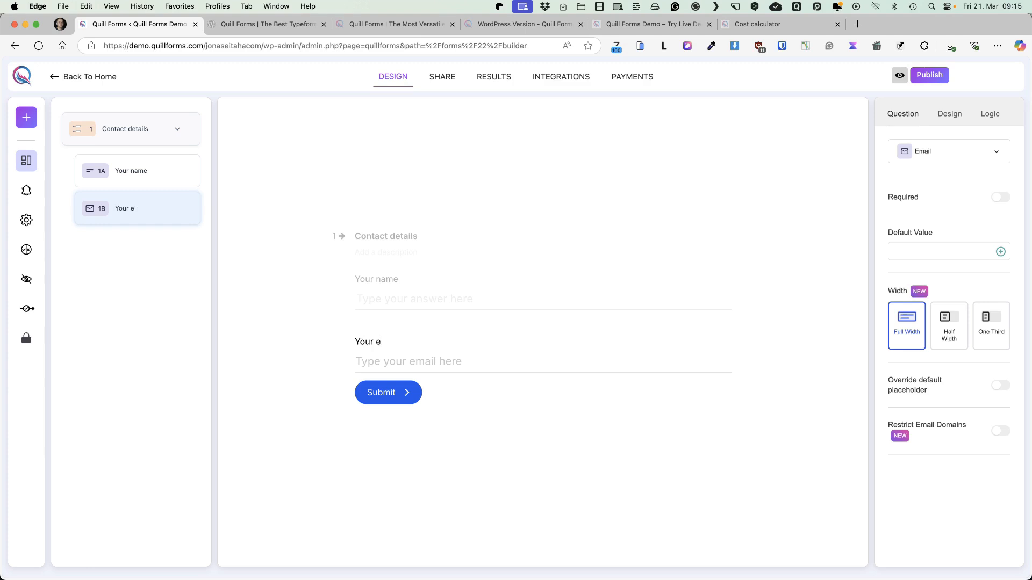
{"action": "left_click", "coordinate": [1000, 198]}
Give the Contact details group the Split Left layout with the laptop-and-notebook image from the media library
{"action": "left_click", "coordinate": [120, 130]}
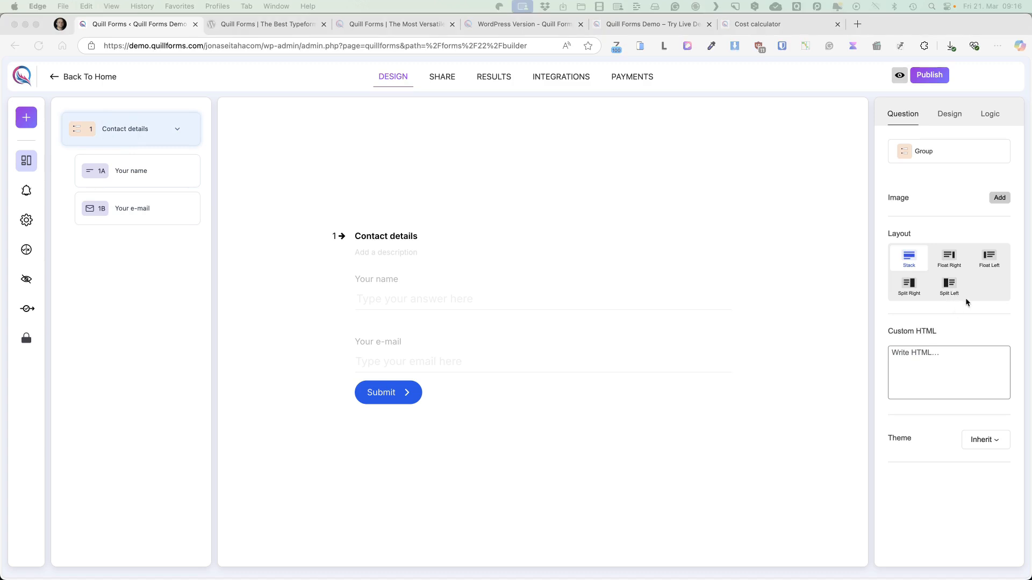
{"action": "left_click", "coordinate": [949, 288]}
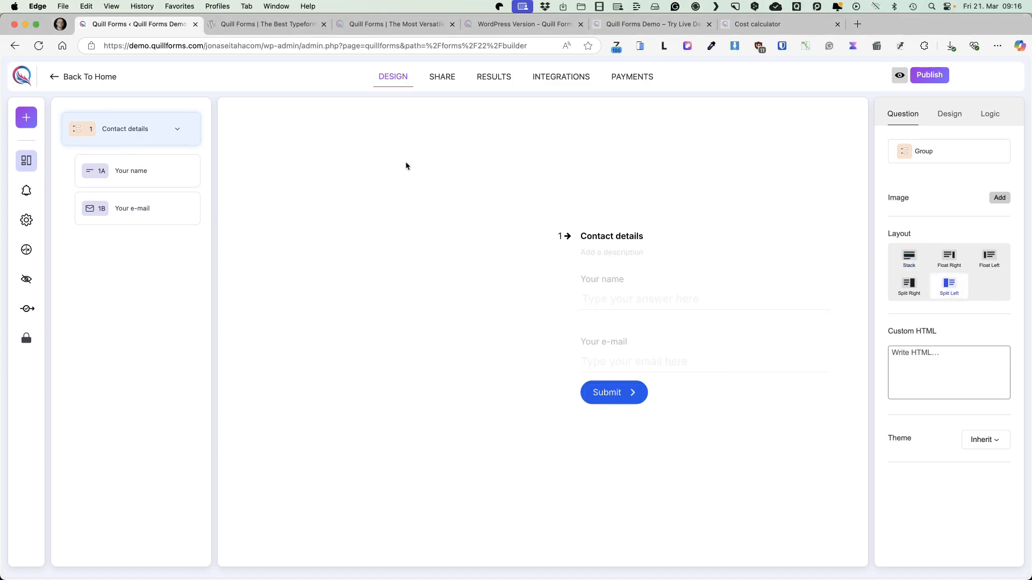
{"action": "left_click", "coordinate": [999, 199]}
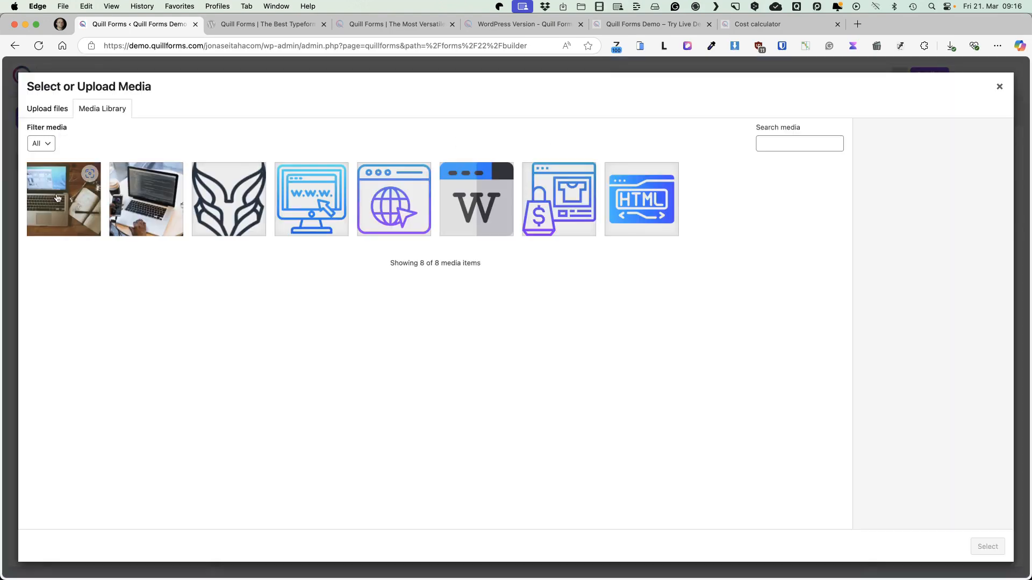
{"action": "left_click", "coordinate": [57, 198]}
{"action": "left_click", "coordinate": [988, 547]}
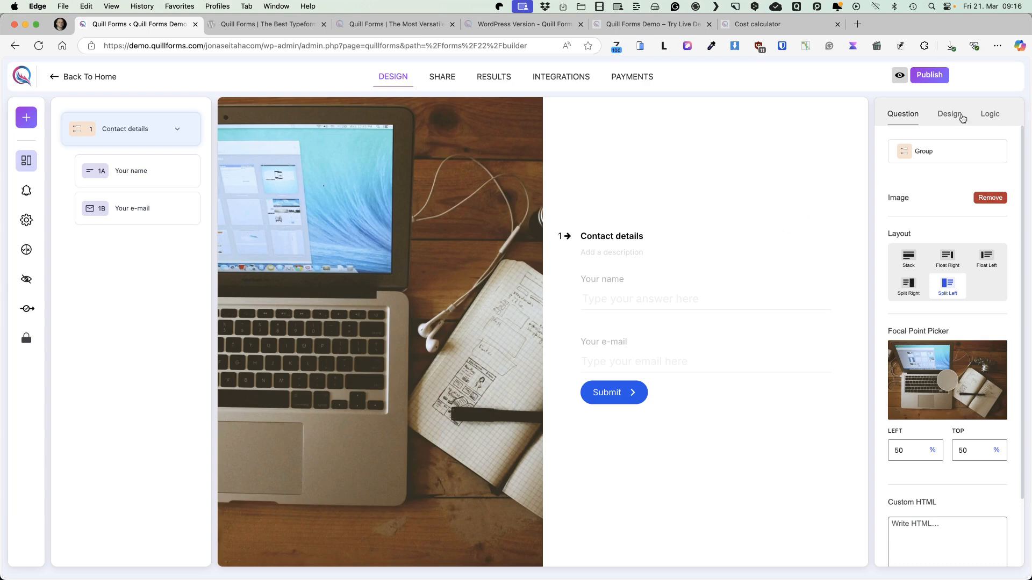
Try the Silver and Blue themes on the form, leaving neither of them applied
{"action": "left_click", "coordinate": [944, 120]}
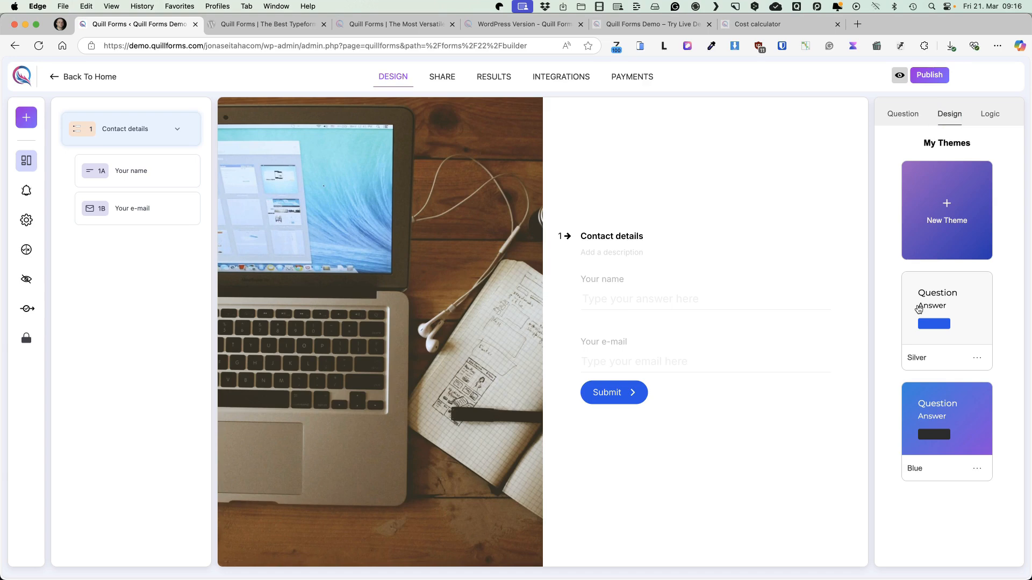
{"action": "left_click", "coordinate": [947, 302]}
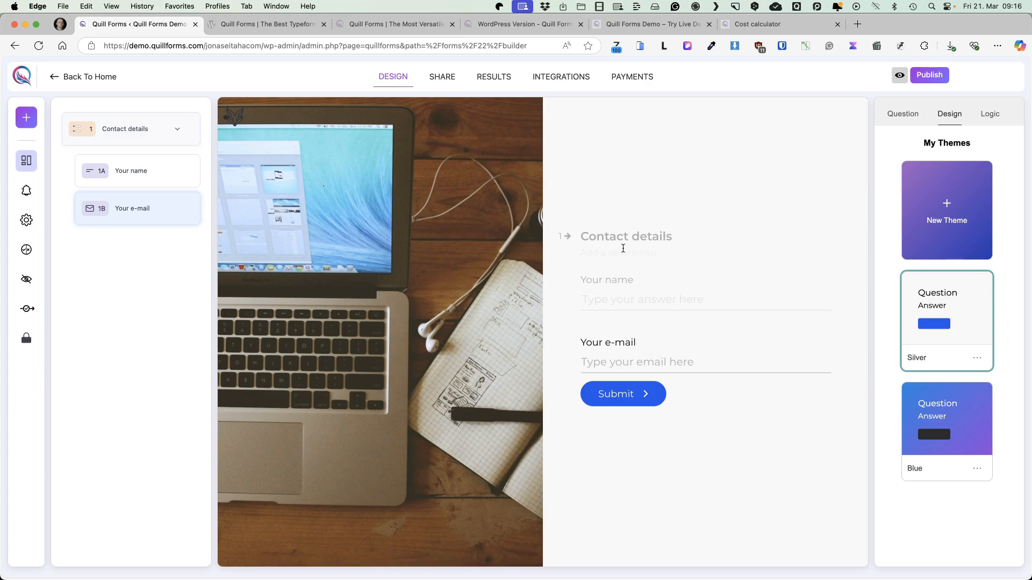
{"action": "left_click", "coordinate": [951, 405]}
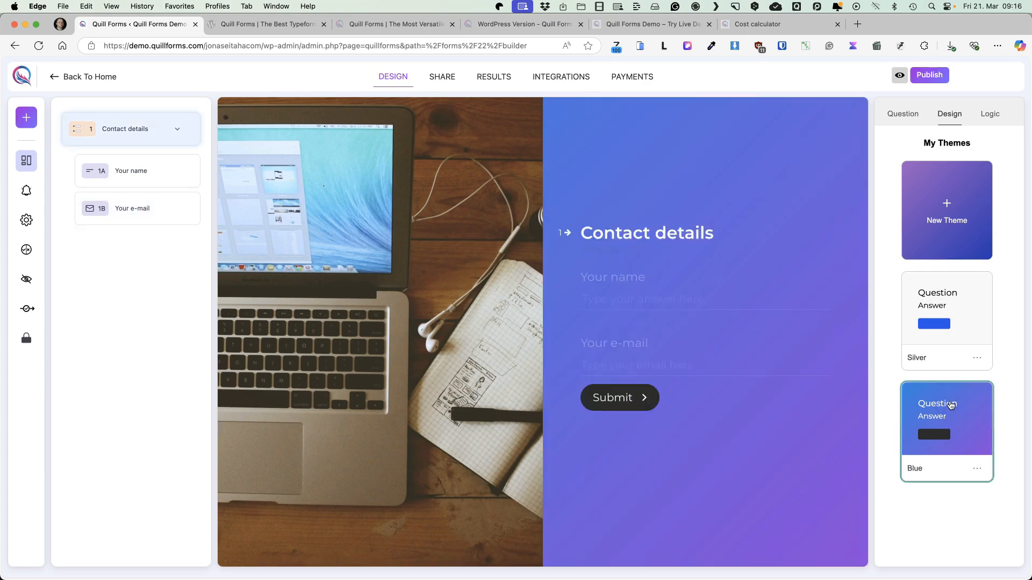
{"action": "left_click", "coordinate": [950, 403]}
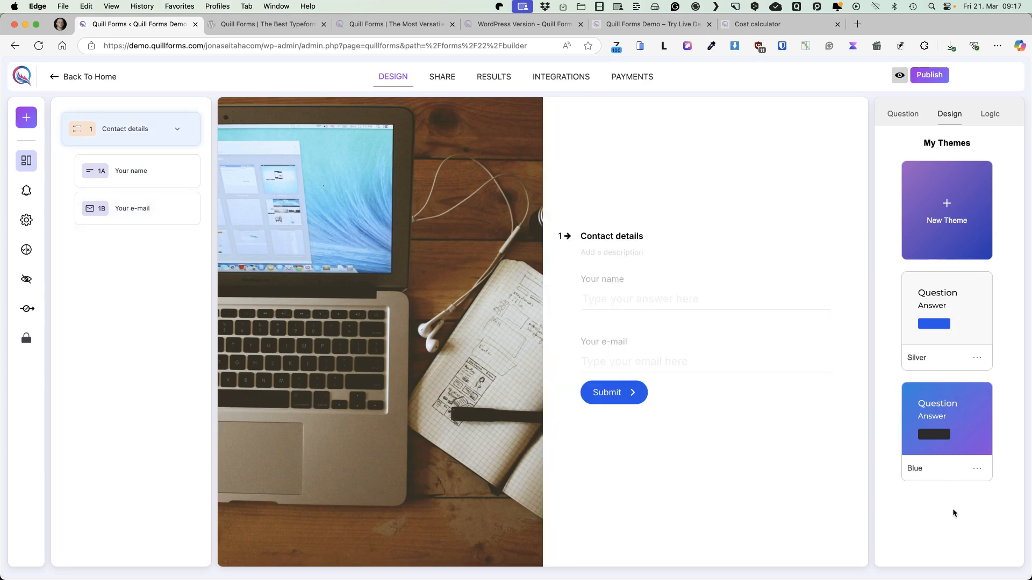
Start a new theme and enter a title for it
{"action": "left_click", "coordinate": [947, 203]}
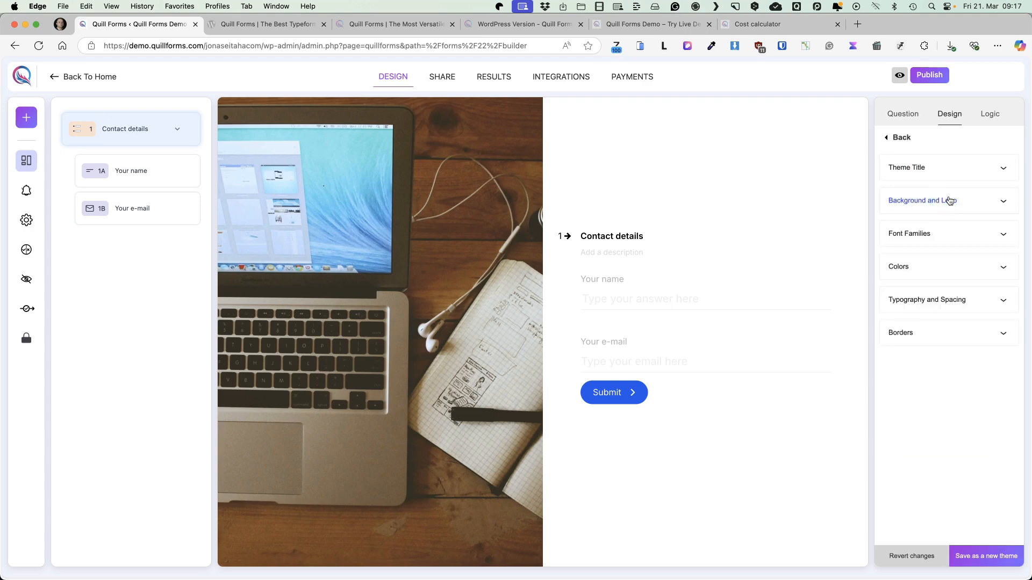
{"action": "left_click", "coordinate": [973, 170]}
{"action": "left_click", "coordinate": [916, 211]}
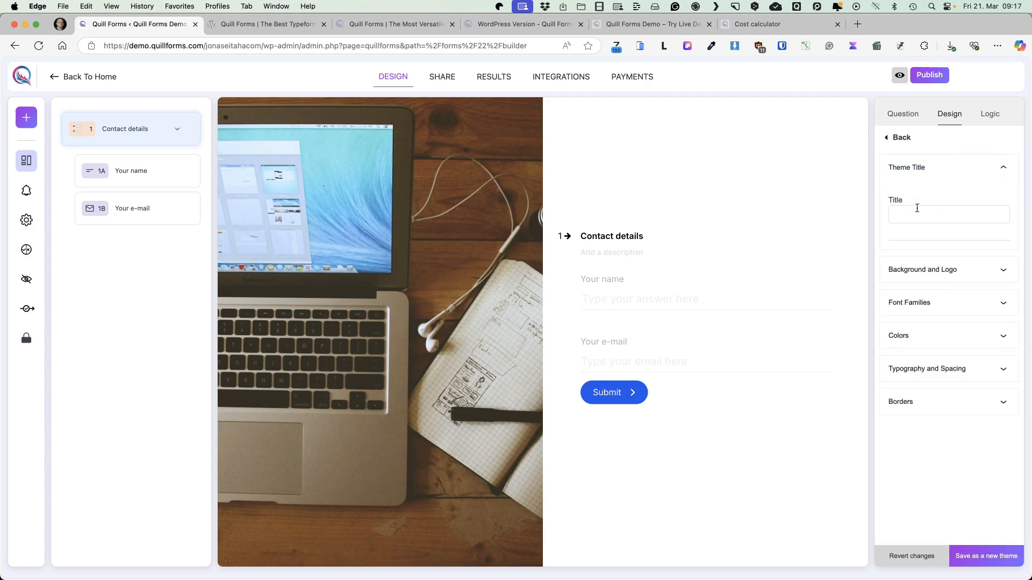
{"action": "type", "text": "Silver 2"}
Set a custom light grey background color for the theme and add the 32.png image as its logo
{"action": "left_click", "coordinate": [940, 268]}
{"action": "scroll", "coordinate": [947, 344], "scroll_direction": "down", "scroll_amount": 2}
{"action": "left_click", "coordinate": [950, 359]}
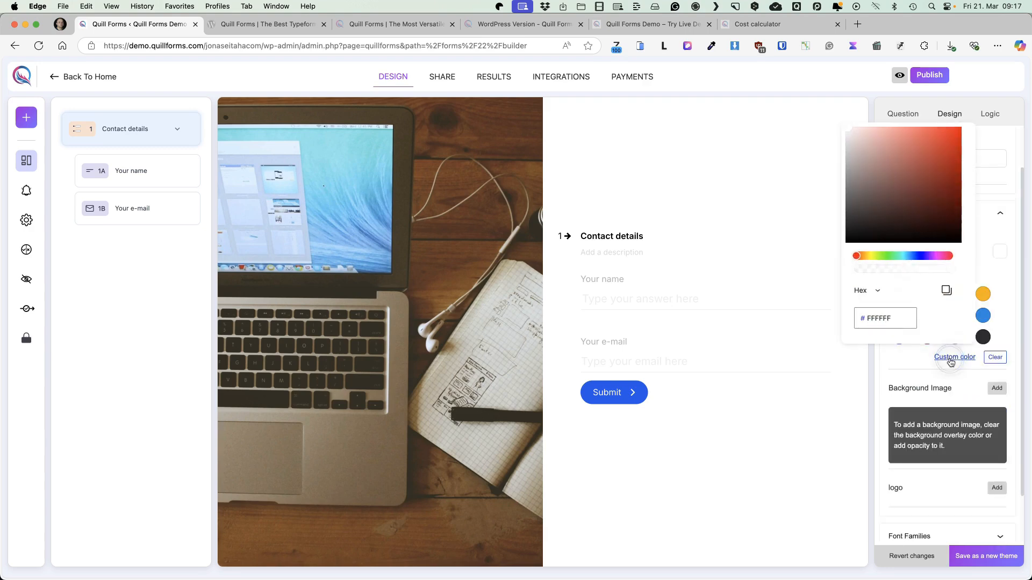
{"action": "left_click", "coordinate": [997, 389]}
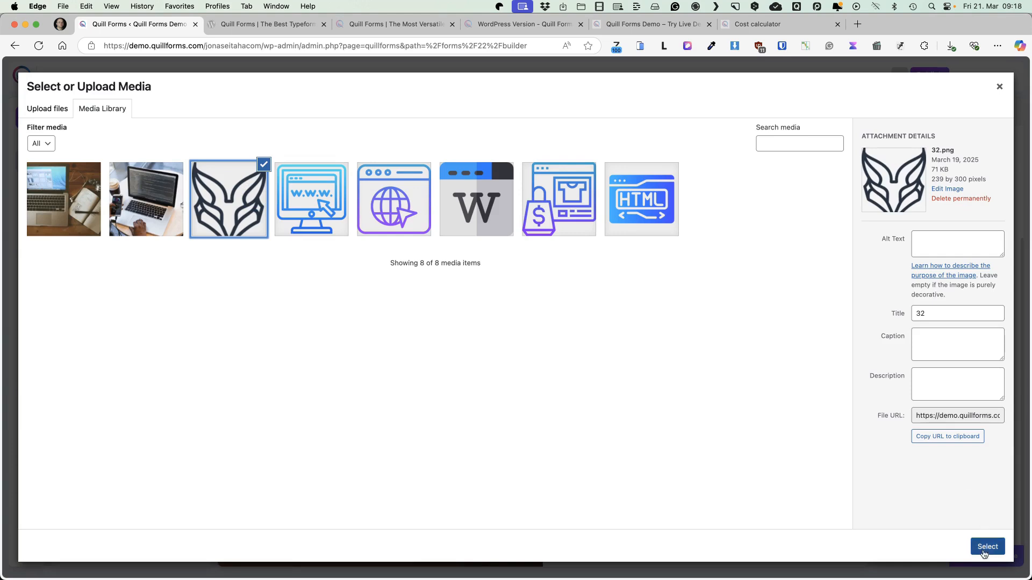
{"action": "left_click", "coordinate": [988, 546]}
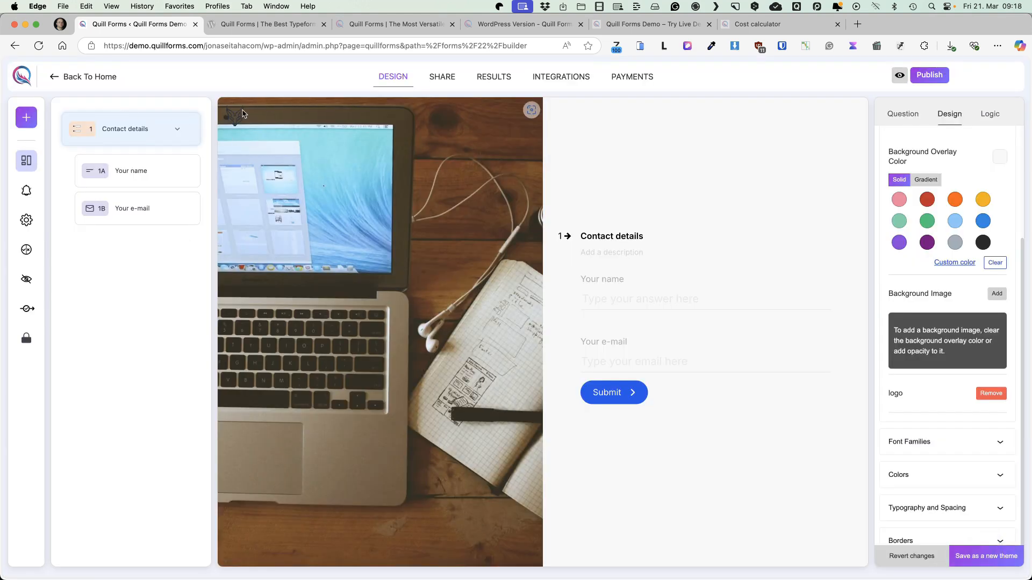
Set the theme's base font to Montserrat
{"action": "left_click", "coordinate": [983, 440]}
{"action": "left_click", "coordinate": [924, 421]}
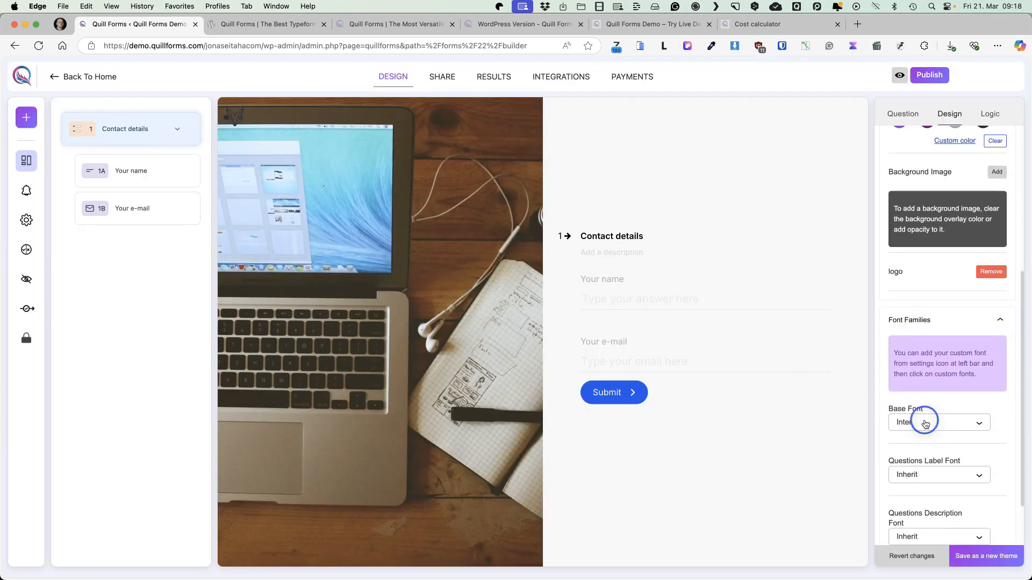
{"action": "scroll", "coordinate": [925, 376], "scroll_direction": "down", "scroll_amount": 3}
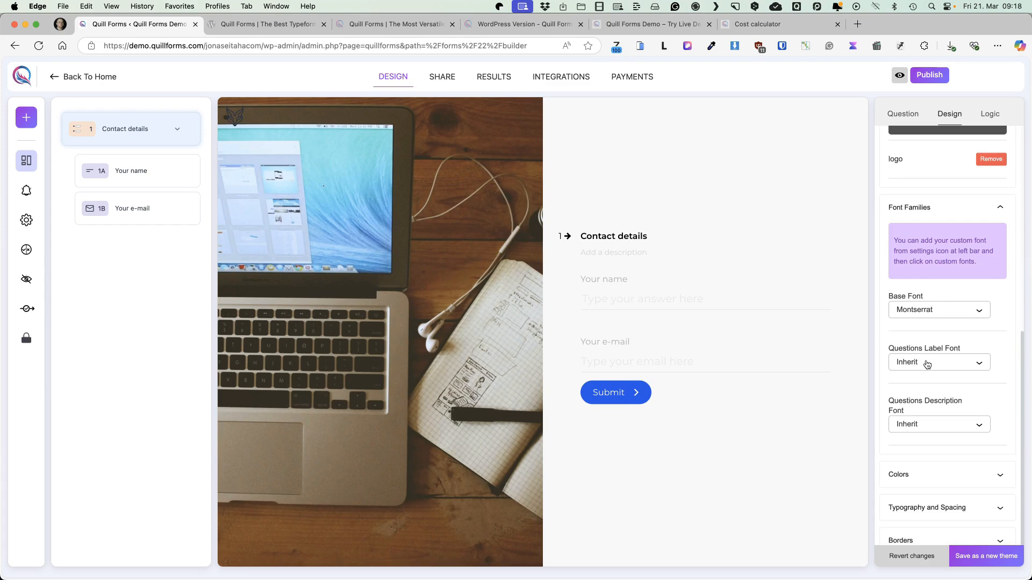
Change the theme's answers color to black (#000000)
{"action": "left_click", "coordinate": [984, 476]}
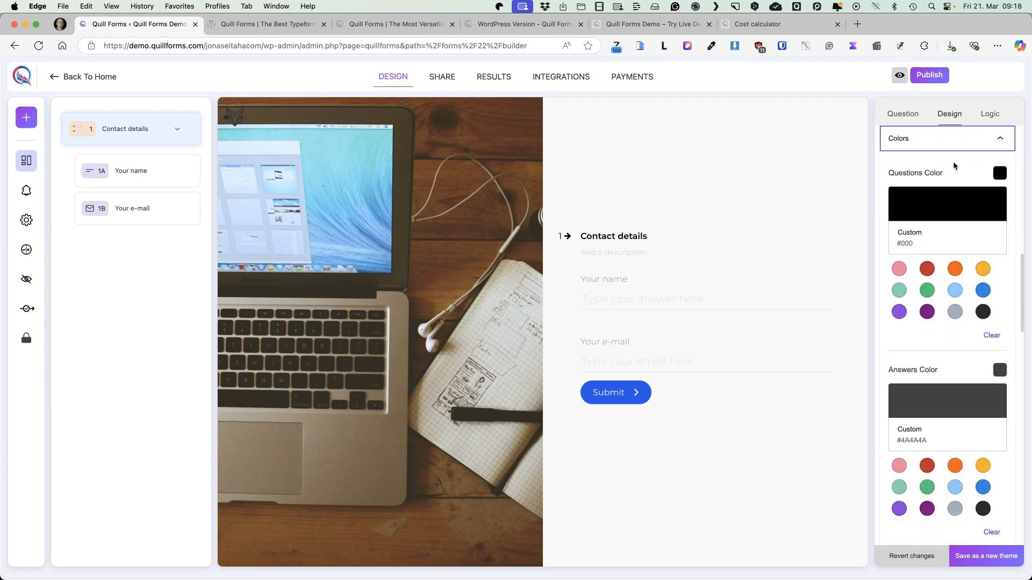
{"action": "scroll", "coordinate": [981, 189], "scroll_direction": "down", "scroll_amount": 3}
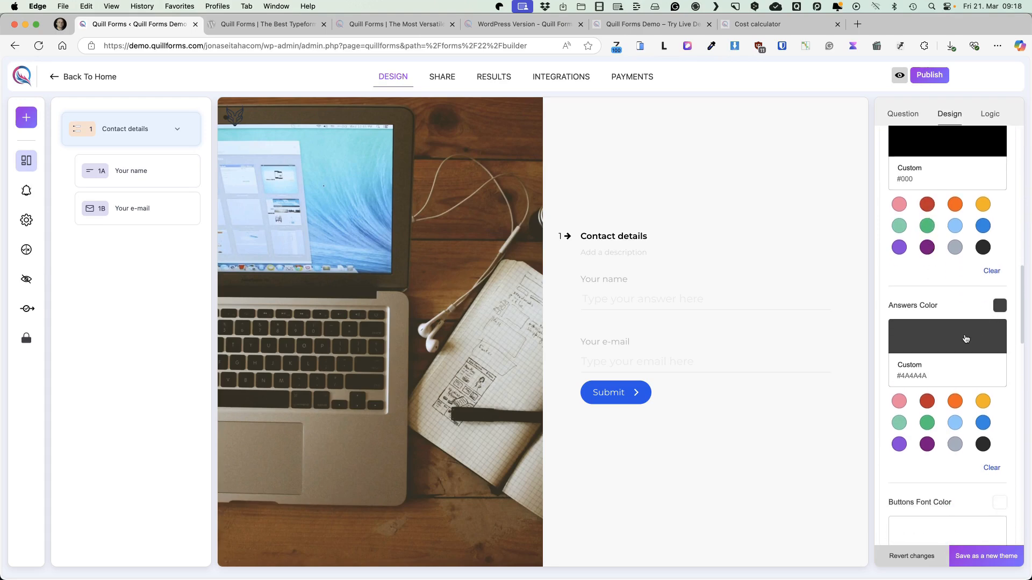
{"action": "left_click", "coordinate": [940, 352]}
{"action": "left_click_drag", "start_coordinate": [897, 213], "coordinate": [864, 238]}
Compare the LG and SM typography presets, apply MD, and check the base font size for mobile and desktop
{"action": "scroll", "coordinate": [996, 399], "scroll_direction": "down", "scroll_amount": 5}
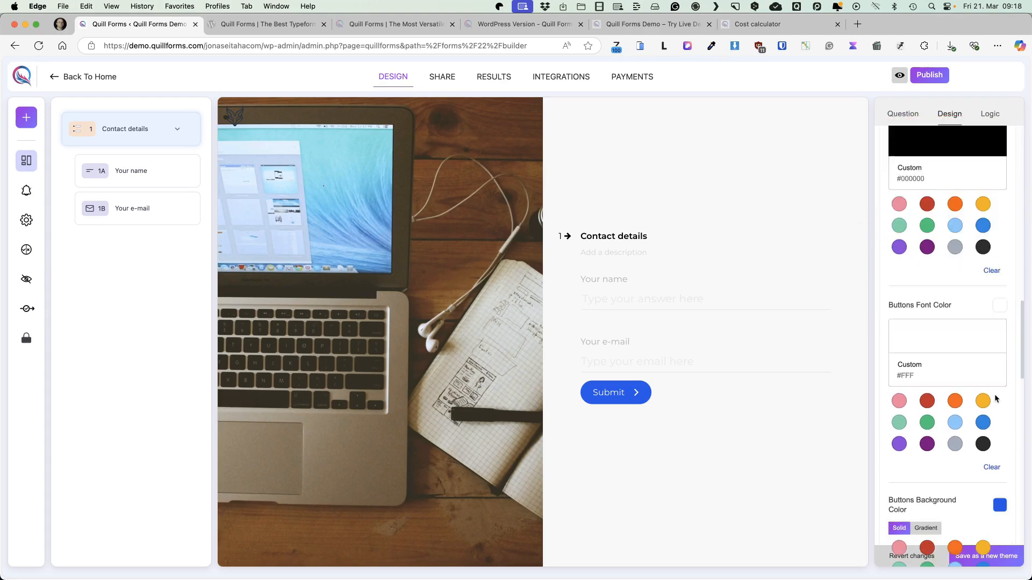
{"action": "scroll", "coordinate": [998, 371], "scroll_direction": "down", "scroll_amount": 7}
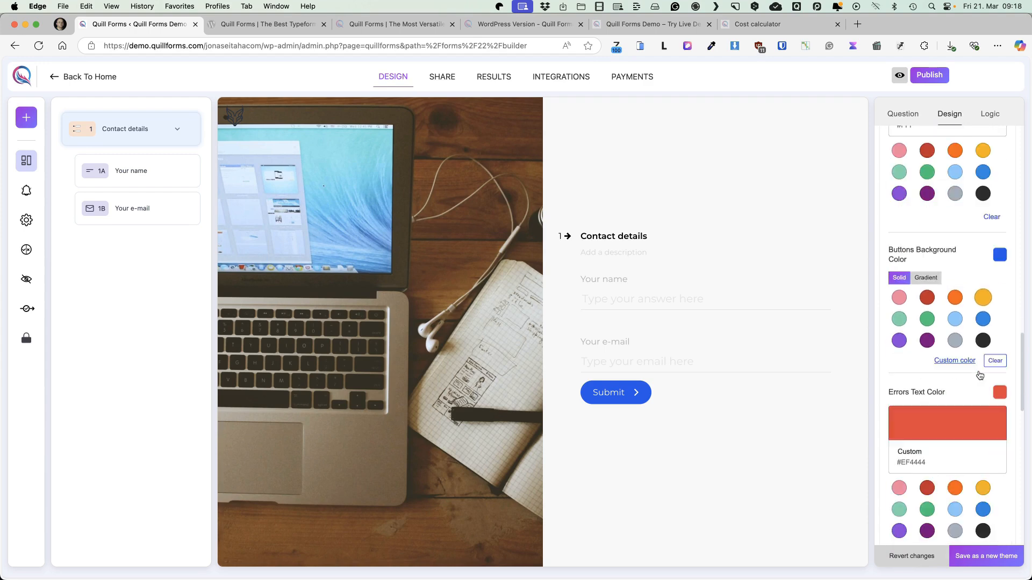
{"action": "scroll", "coordinate": [980, 375], "scroll_direction": "down", "scroll_amount": 12}
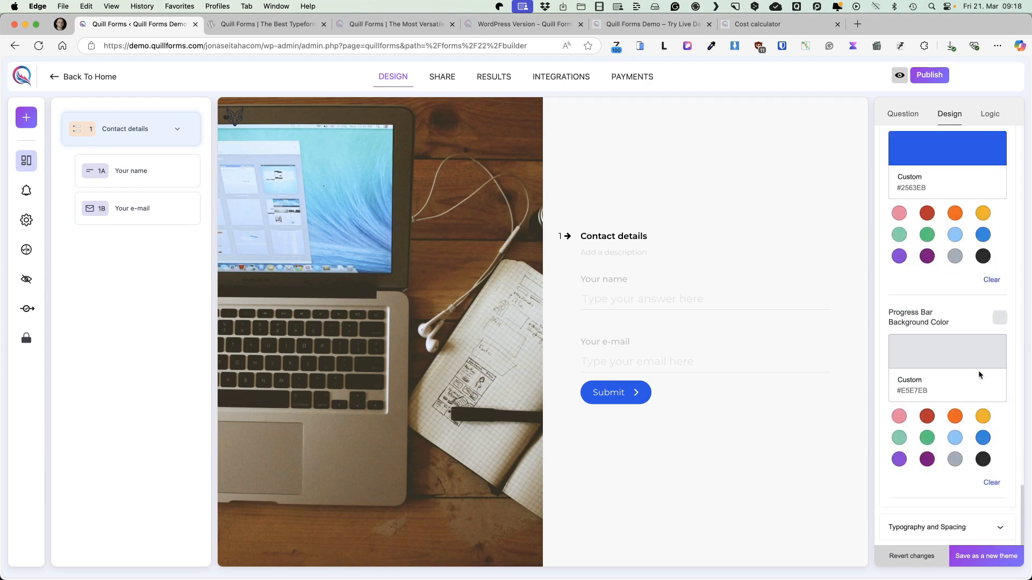
{"action": "left_click", "coordinate": [967, 507]}
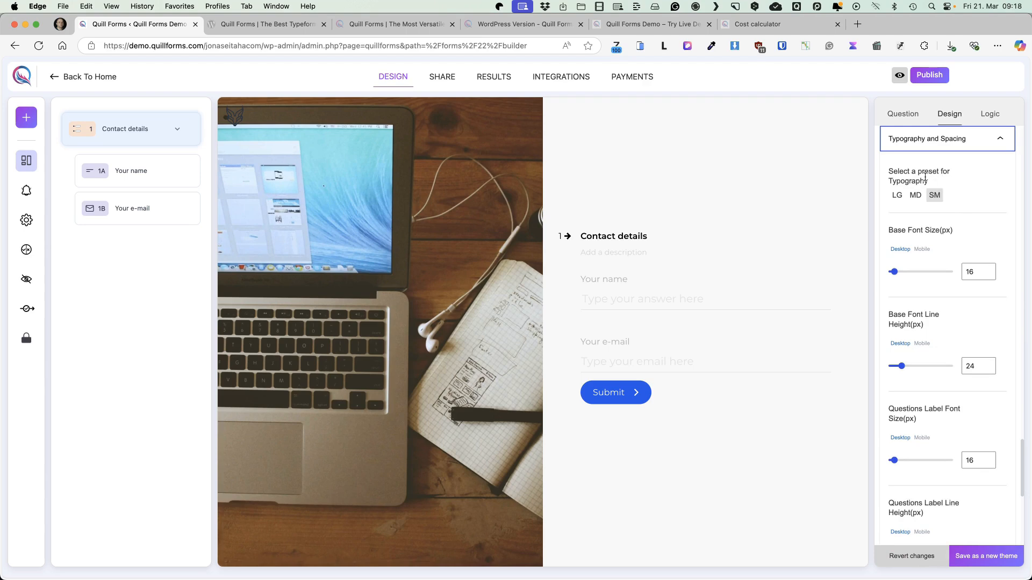
{"action": "left_click", "coordinate": [897, 196]}
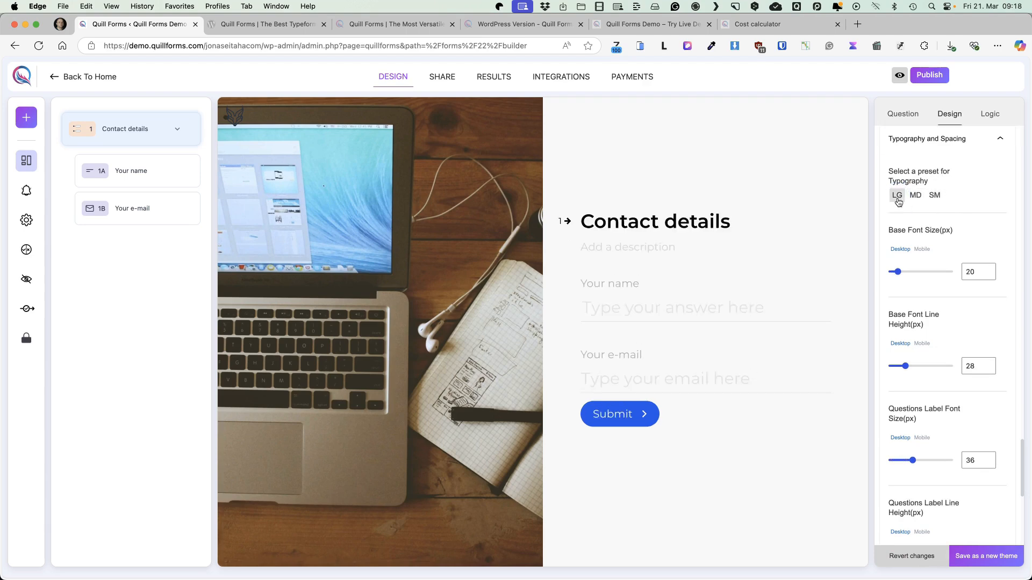
{"action": "left_click", "coordinate": [938, 196]}
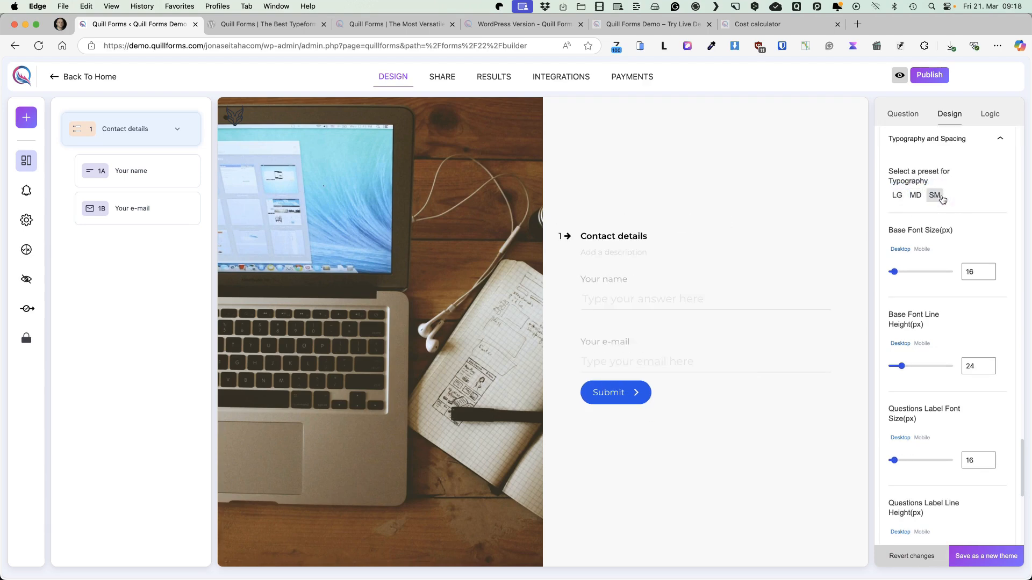
{"action": "left_click", "coordinate": [916, 195]}
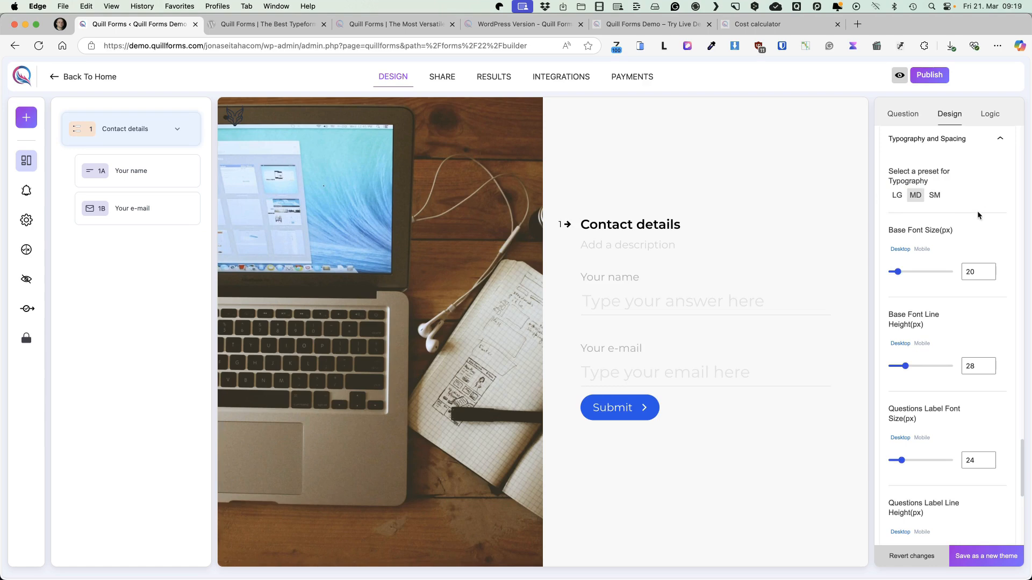
{"action": "left_click", "coordinate": [921, 249]}
{"action": "left_click", "coordinate": [900, 249]}
Set the desktop buttons padding to 30 px right and 33 px left, and save the design as a new theme
{"action": "scroll", "coordinate": [957, 484], "scroll_direction": "down", "scroll_amount": 10}
{"action": "left_click", "coordinate": [986, 534]}
{"action": "scroll", "coordinate": [953, 449], "scroll_direction": "down", "scroll_amount": 1}
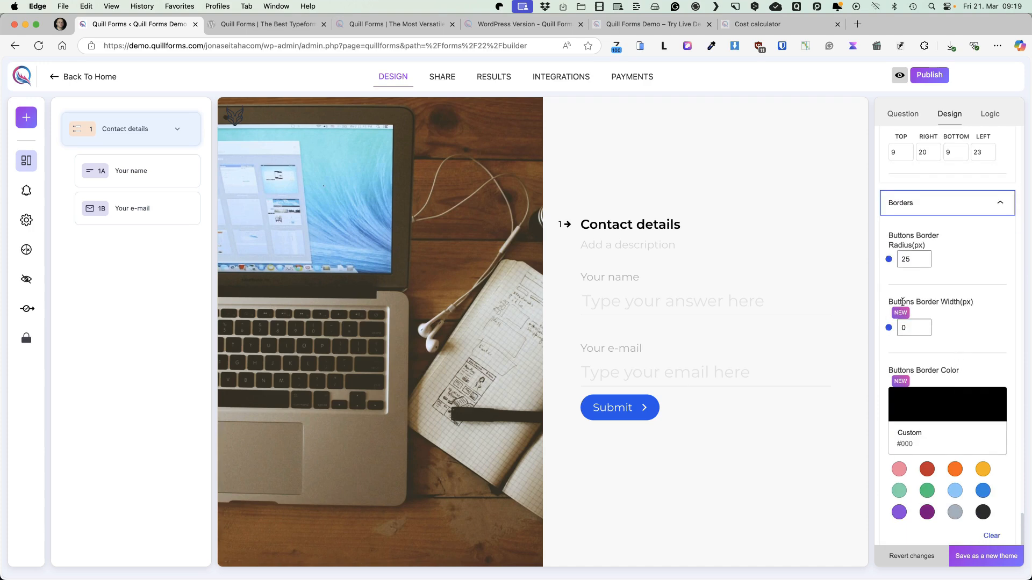
{"action": "scroll", "coordinate": [924, 302], "scroll_direction": "down", "scroll_amount": 1}
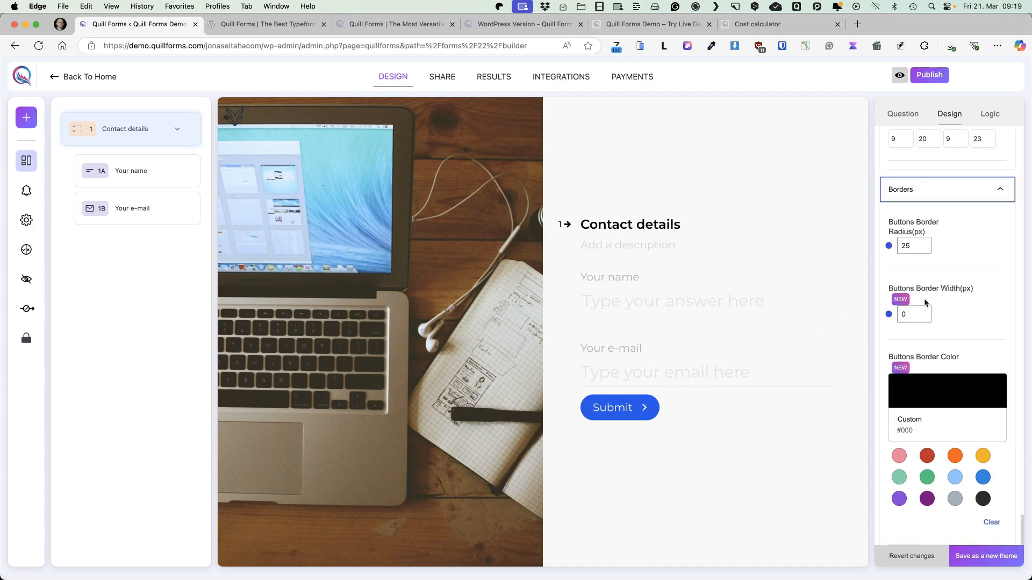
{"action": "scroll", "coordinate": [921, 341], "scroll_direction": "up", "scroll_amount": 5}
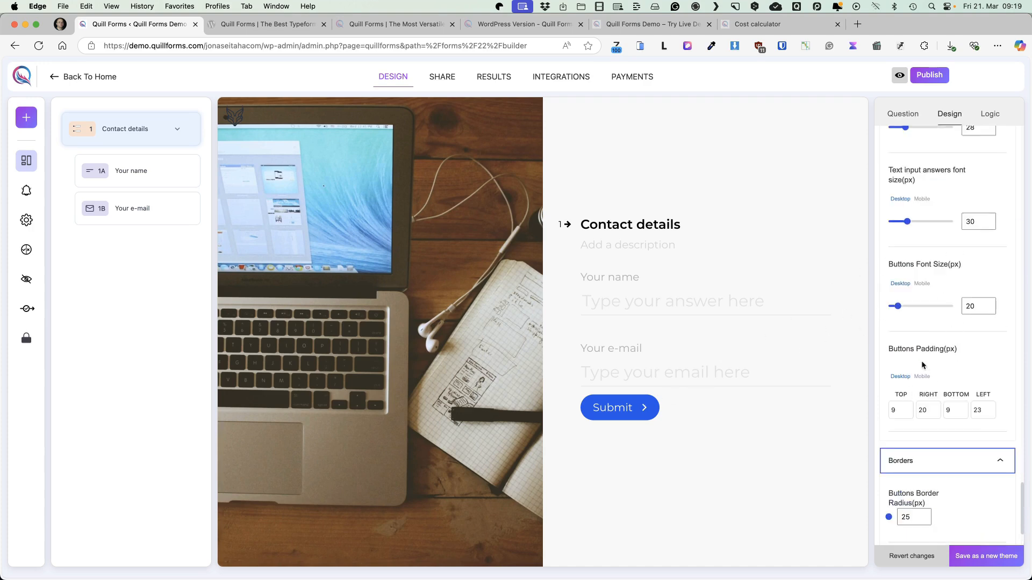
{"action": "double_click", "coordinate": [922, 410]}
{"action": "type", "text": "30"}
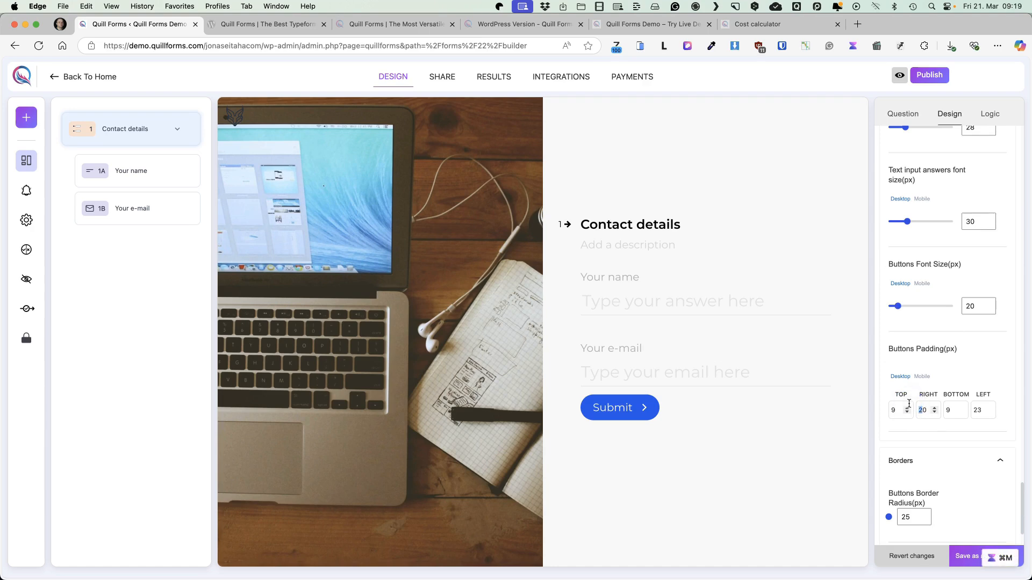
{"action": "left_click", "coordinate": [976, 410]}
{"action": "key", "text": "BackSpace"}
{"action": "type", "text": "3"}
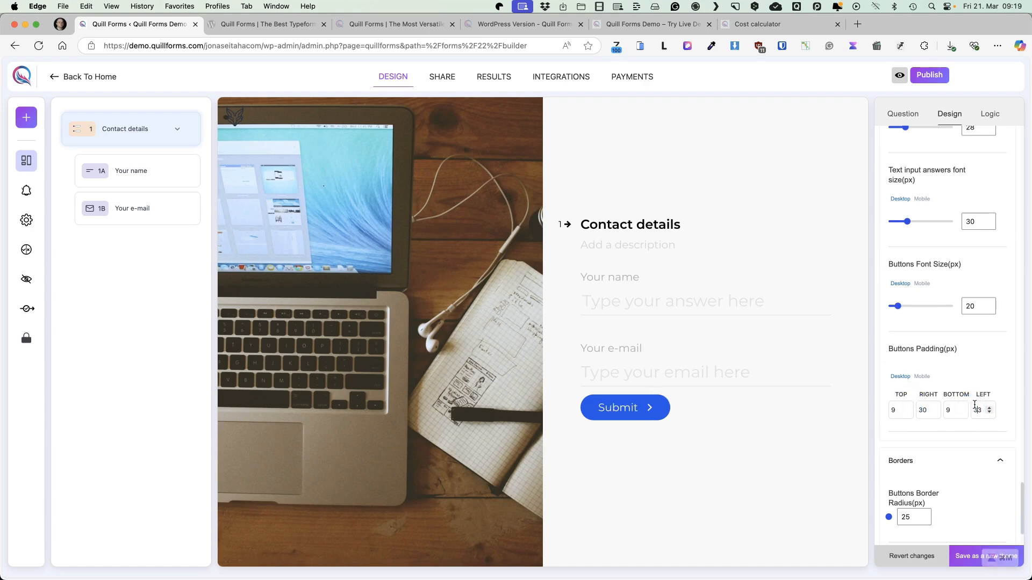
{"action": "left_click", "coordinate": [984, 558]}
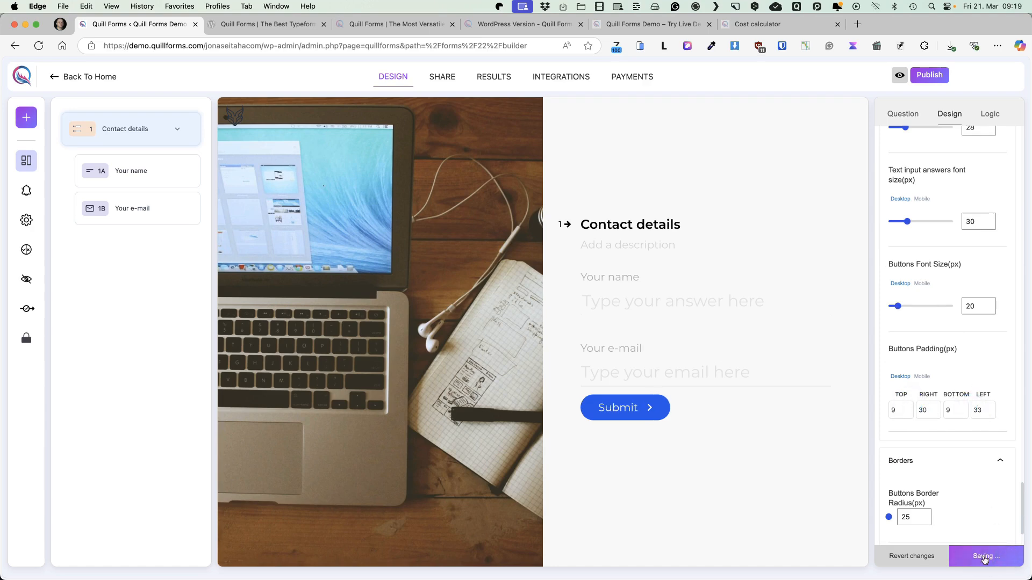
Reduce the theme's desktop text input answers font size to 20 px and save the theme changes
{"action": "left_click", "coordinate": [994, 113]}
{"action": "left_click", "coordinate": [898, 115]}
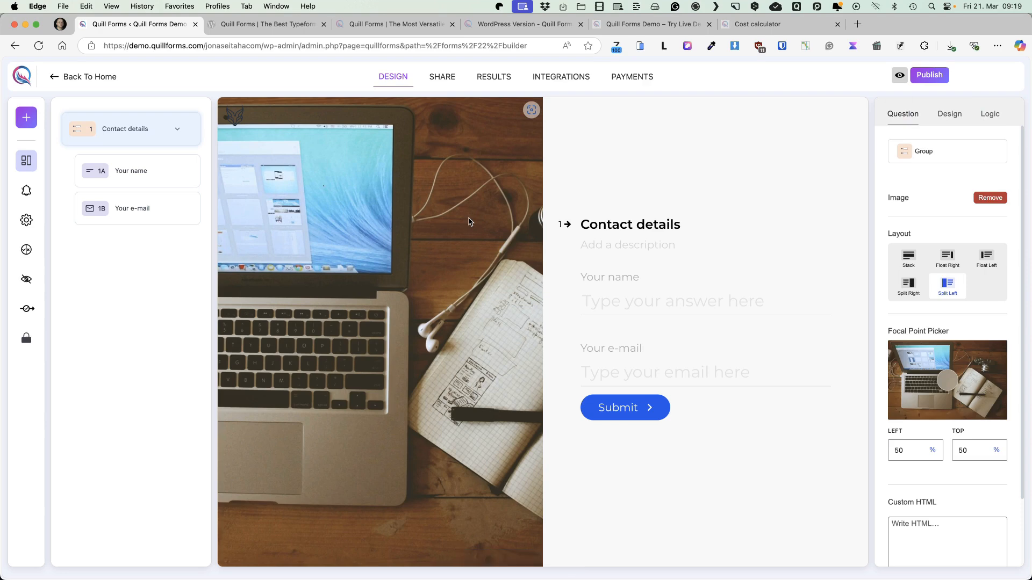
{"action": "left_click", "coordinate": [949, 114]}
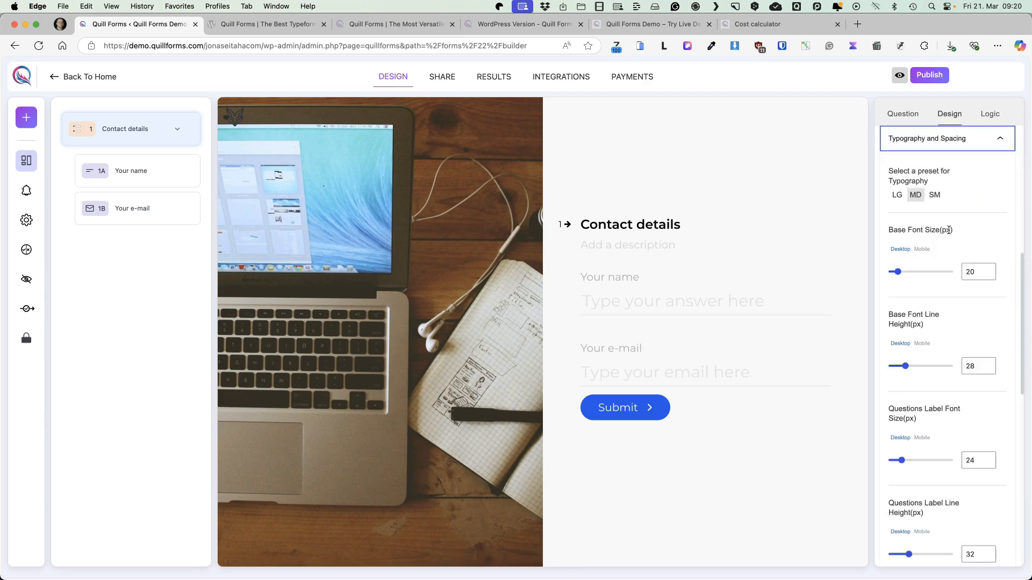
{"action": "left_click", "coordinate": [621, 302]}
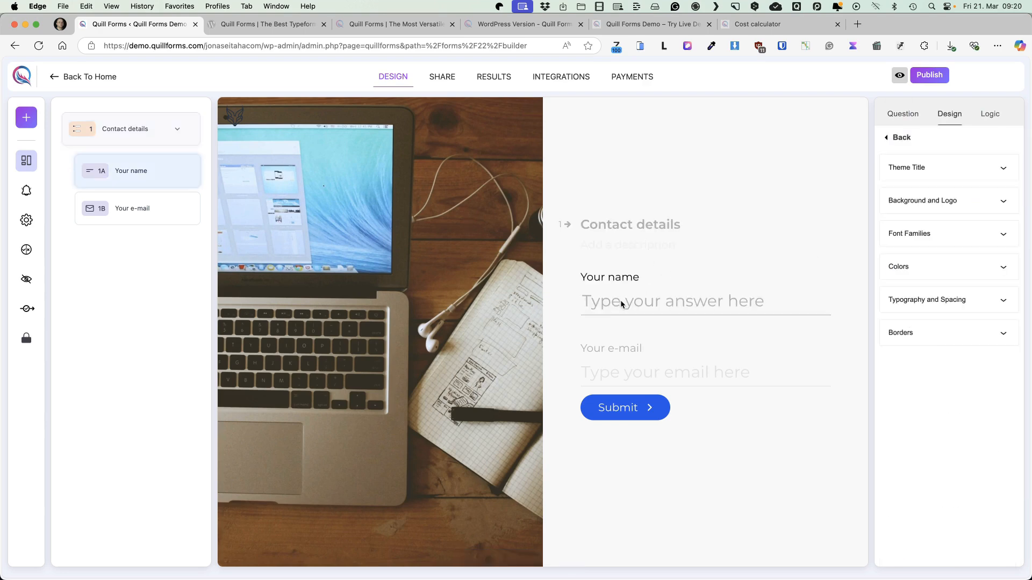
{"action": "left_click", "coordinate": [962, 300]}
{"action": "scroll", "coordinate": [959, 298], "scroll_direction": "down", "scroll_amount": 3}
{"action": "scroll", "coordinate": [958, 300], "scroll_direction": "down", "scroll_amount": 10}
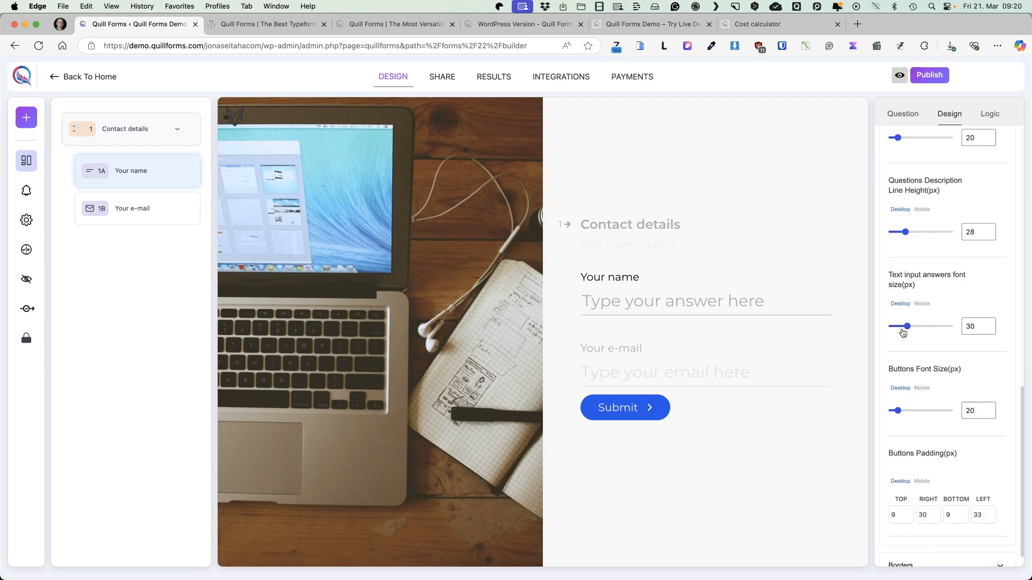
{"action": "left_click_drag", "start_coordinate": [907, 327], "coordinate": [898, 329]}
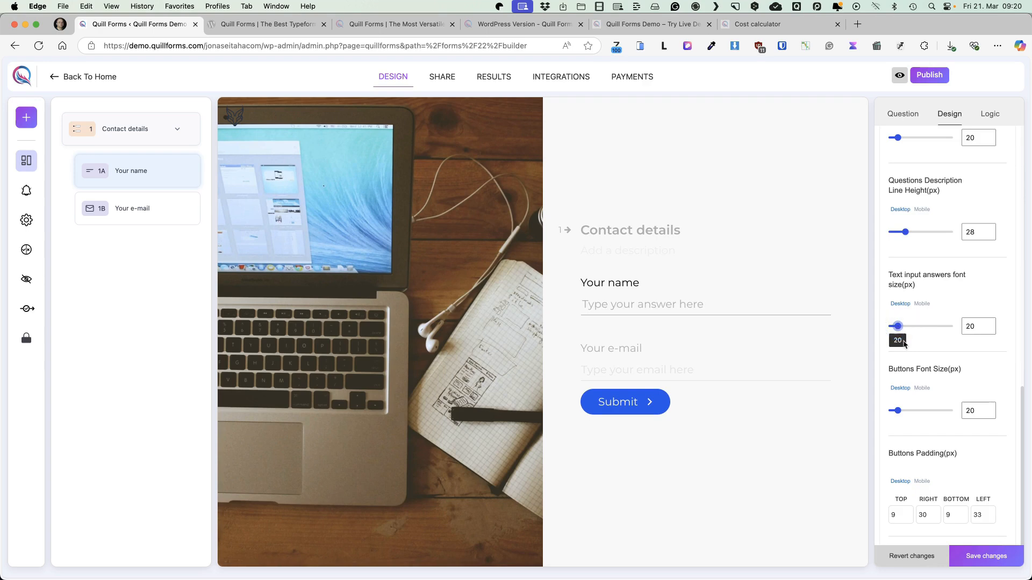
{"action": "left_click", "coordinate": [989, 557]}
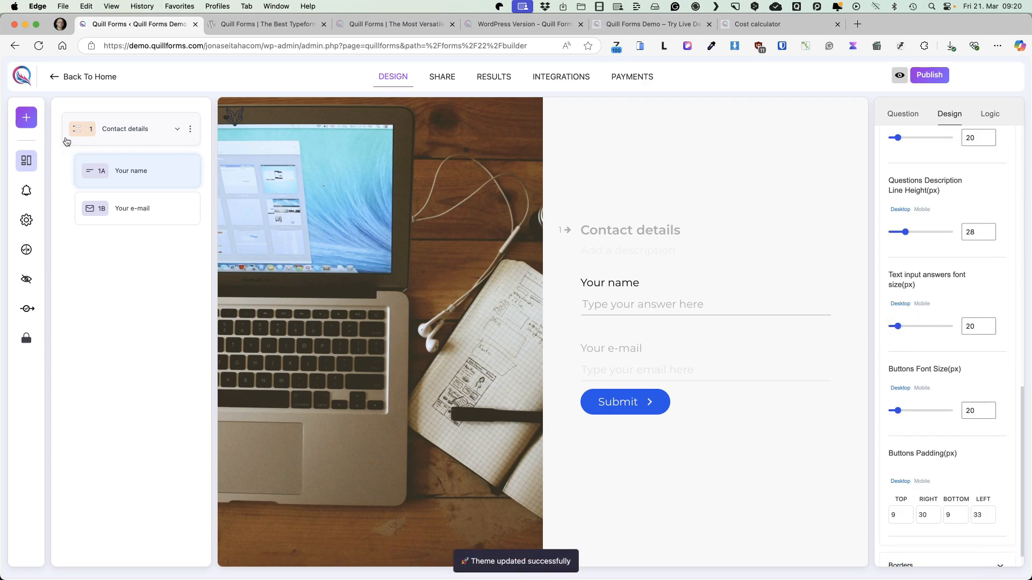
Add a second group after Contact details and place a Picture Choice question inside it
{"action": "left_click", "coordinate": [26, 118]}
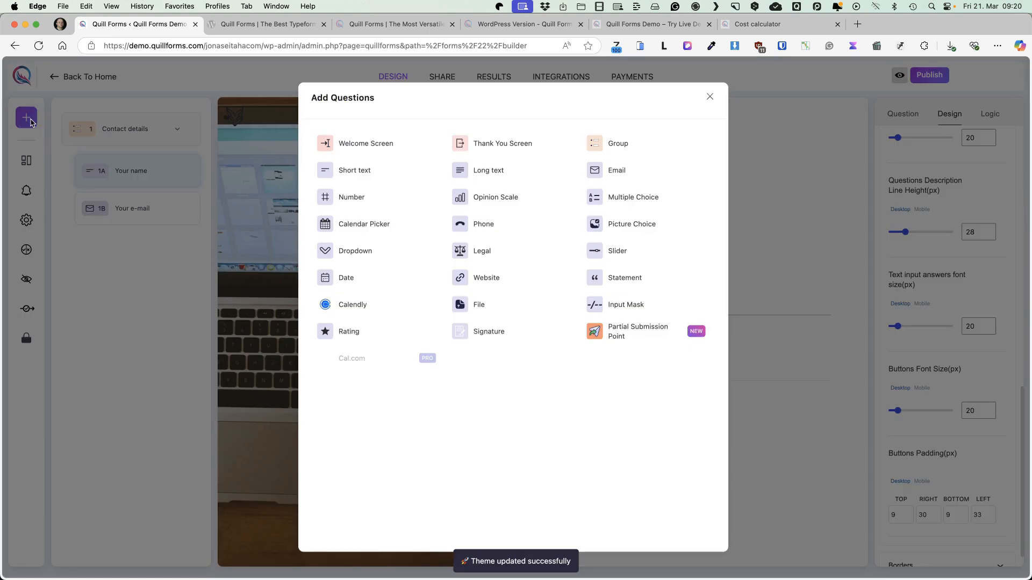
{"action": "left_click", "coordinate": [618, 145]}
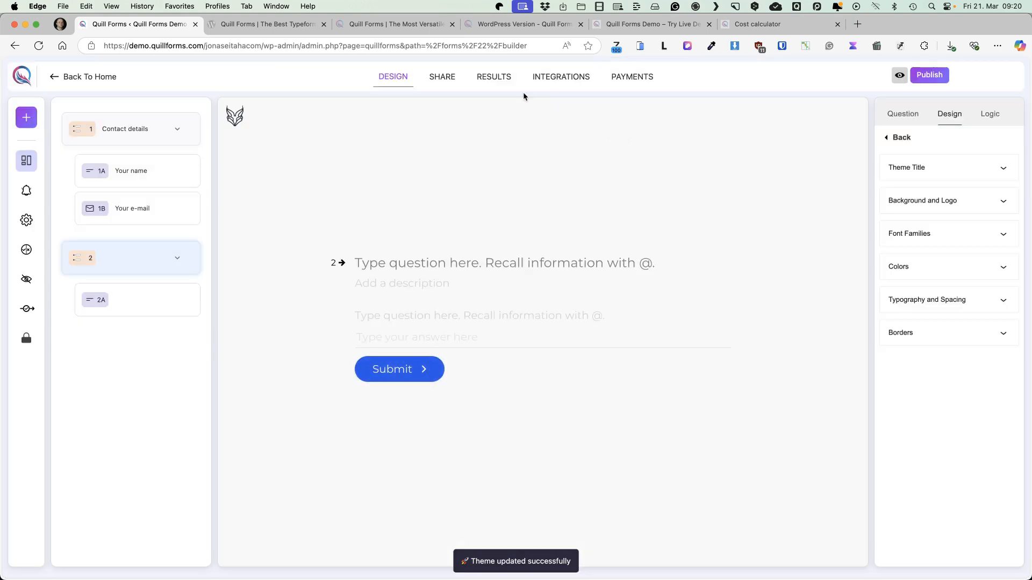
{"action": "left_click", "coordinate": [27, 123]}
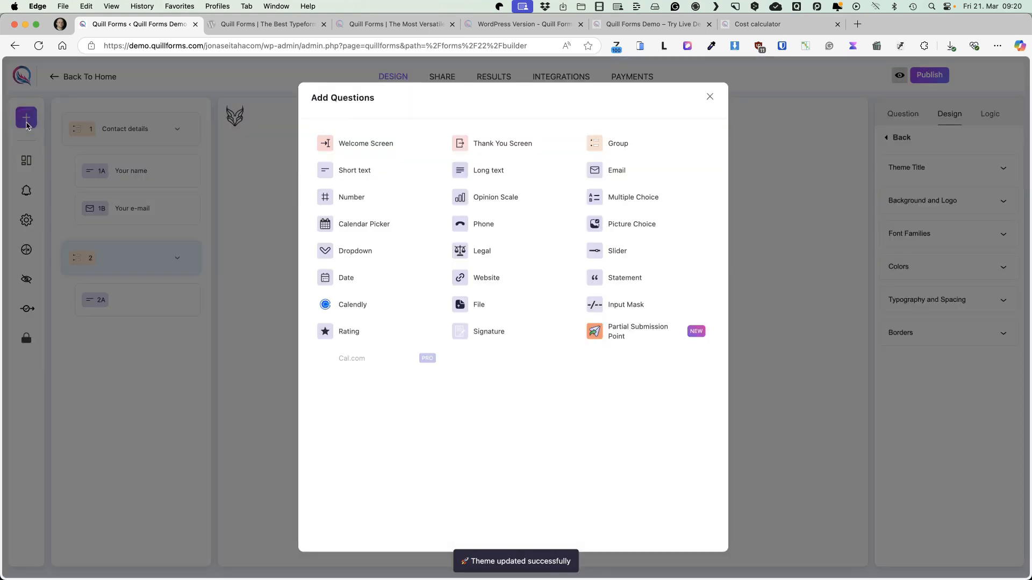
{"action": "left_click", "coordinate": [618, 225]}
{"action": "left_click_drag", "start_coordinate": [100, 344], "coordinate": [135, 319]}
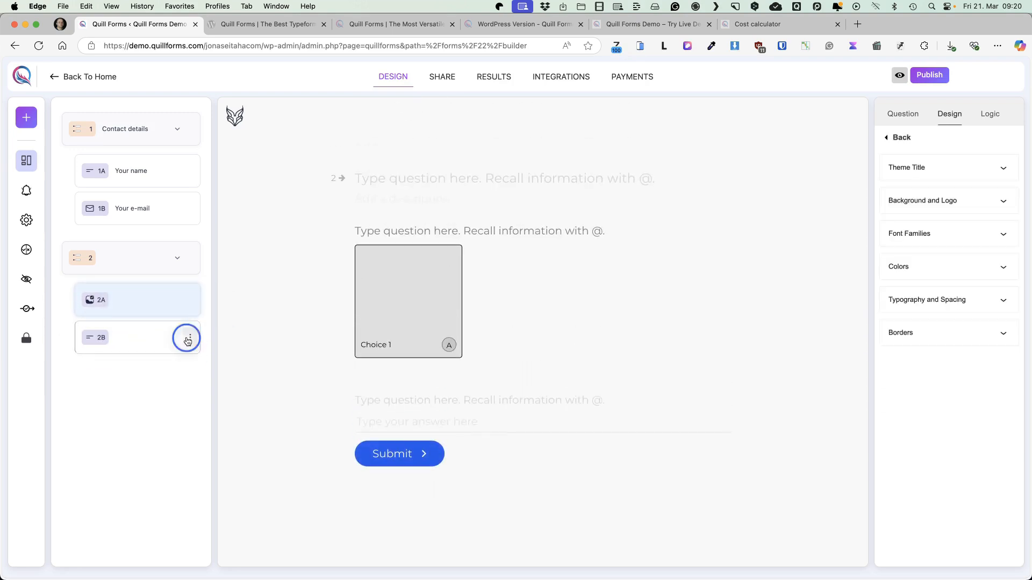
Delete the empty short text question from the second group
{"action": "left_click", "coordinate": [191, 337]}
{"action": "left_click", "coordinate": [212, 390]}
{"action": "left_click", "coordinate": [612, 340]}
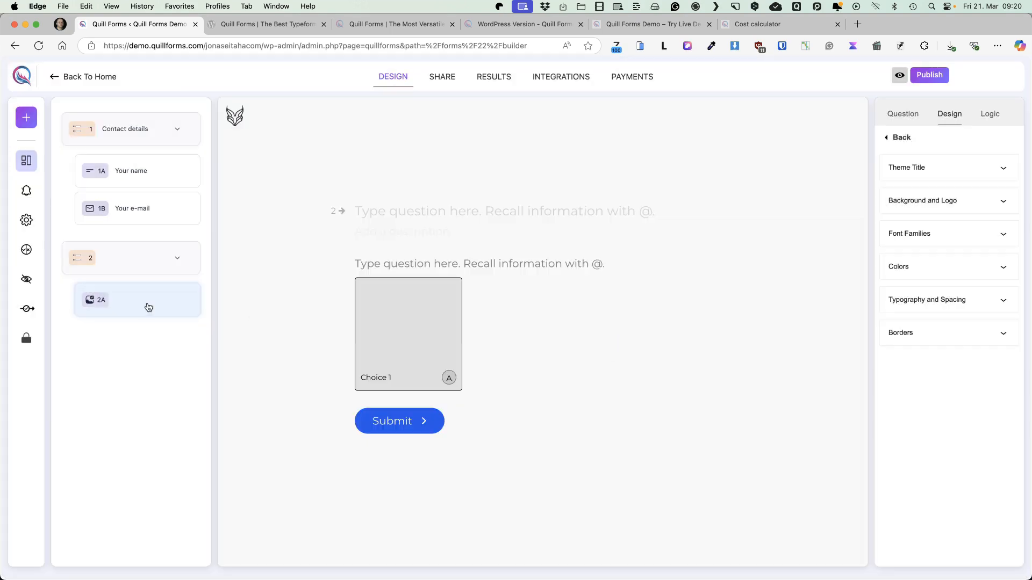
Title the second group "What type of website do you need?" and paste in the description asking about the website's purpose
{"action": "left_click", "coordinate": [414, 207]}
{"action": "type", "text": "What type of website do you need?"}
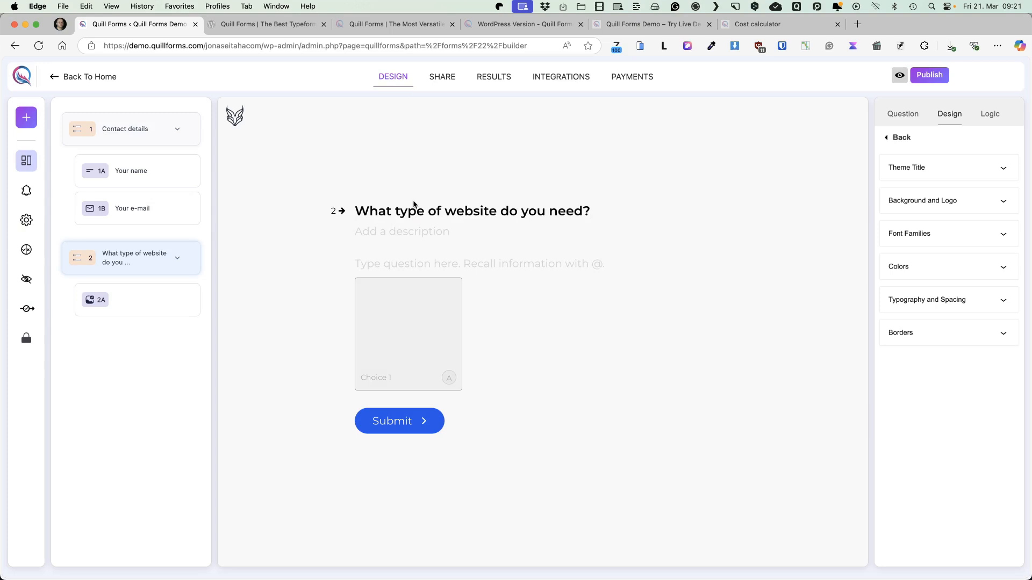
{"action": "left_click", "coordinate": [392, 230]}
{"action": "type", "text": "Please let us know the purpose of your website. For example, is it for e-commerce, a personal blog, a portfolio, a business, or something else? This will help us better understand your needs and create the right solution for you."}
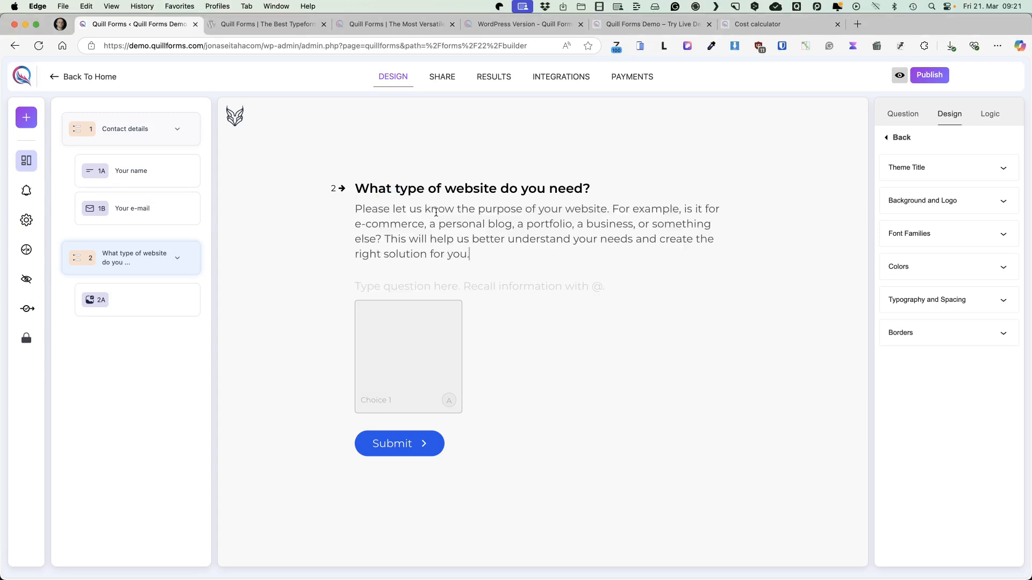
Label the picture choice question "Choose your website type" and make it required
{"action": "left_click", "coordinate": [407, 285]}
{"action": "type", "text": "Choose your website type"}
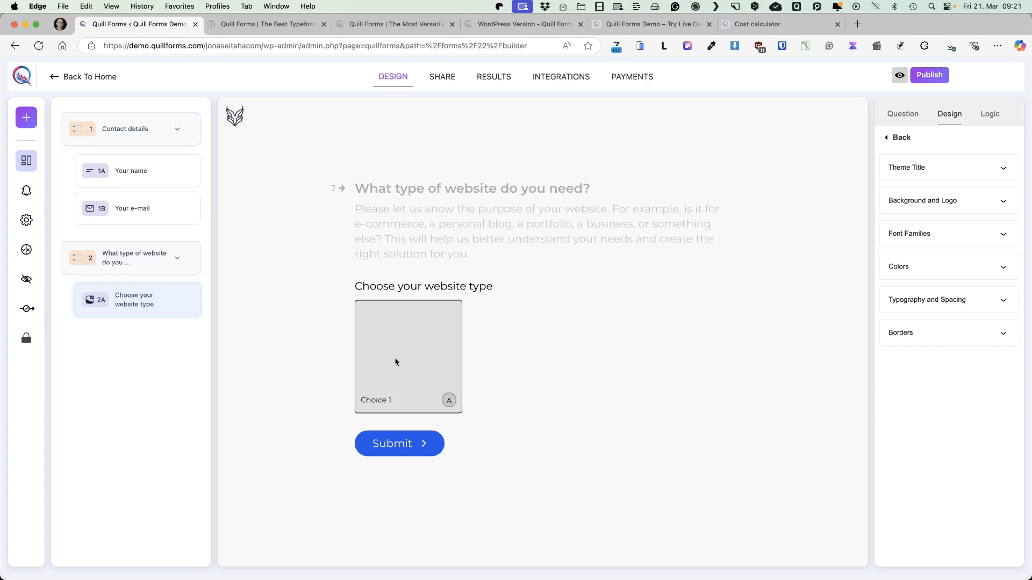
{"action": "left_click", "coordinate": [903, 116]}
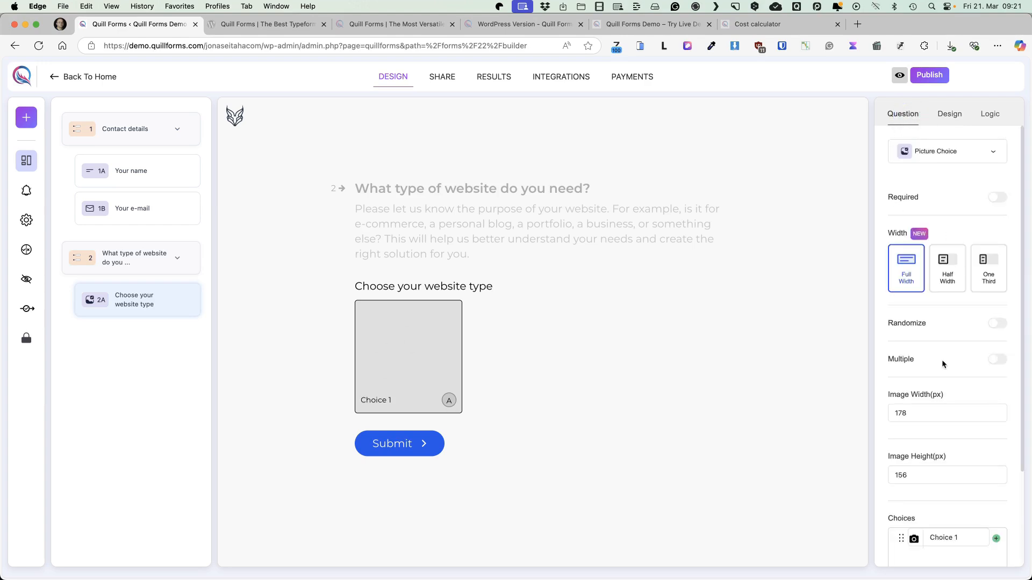
{"action": "left_click", "coordinate": [999, 199]}
Add two more choices to the picture choice question
{"action": "scroll", "coordinate": [950, 336], "scroll_direction": "down", "scroll_amount": 2}
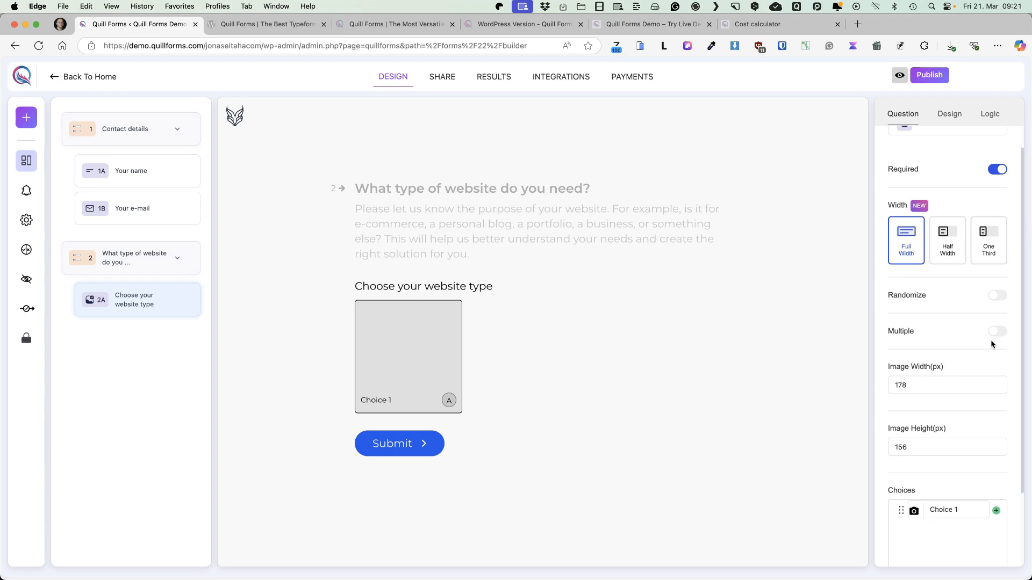
{"action": "scroll", "coordinate": [1000, 400], "scroll_direction": "down", "scroll_amount": 3}
{"action": "left_click", "coordinate": [996, 417]}
{"action": "left_click", "coordinate": [996, 413]}
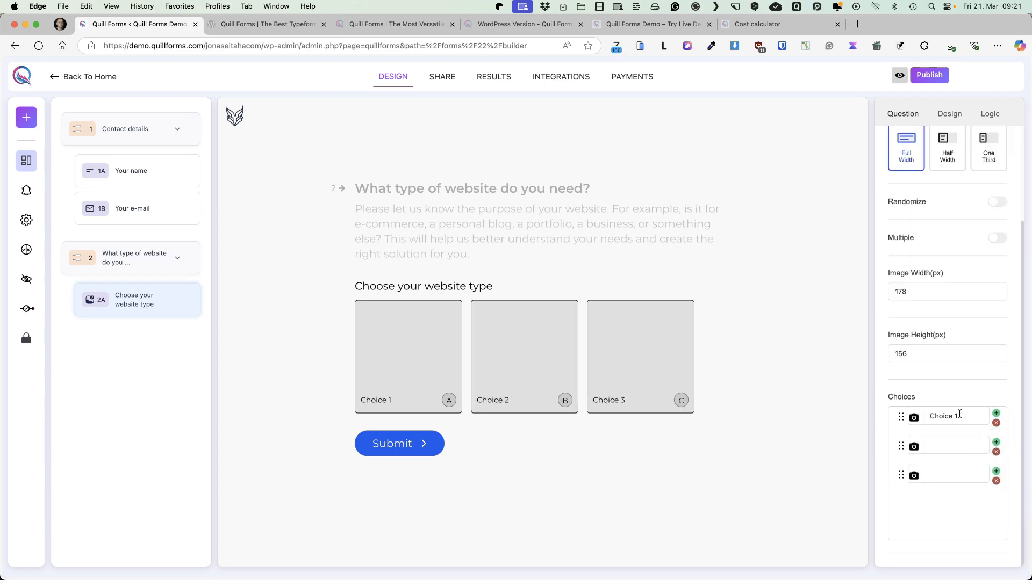
Name the three picture choices "Static HTML", "CMS /Wordpress)" and "E-commerce site"
{"action": "triple_click", "coordinate": [945, 417]}
{"action": "type", "text": "Stata"}
{"action": "key", "text": "BackSpace"}
{"action": "type", "text": "ic HTML"}
{"action": "key", "text": "Tab"}
{"action": "type", "text": "CMS /Wordpress)"}
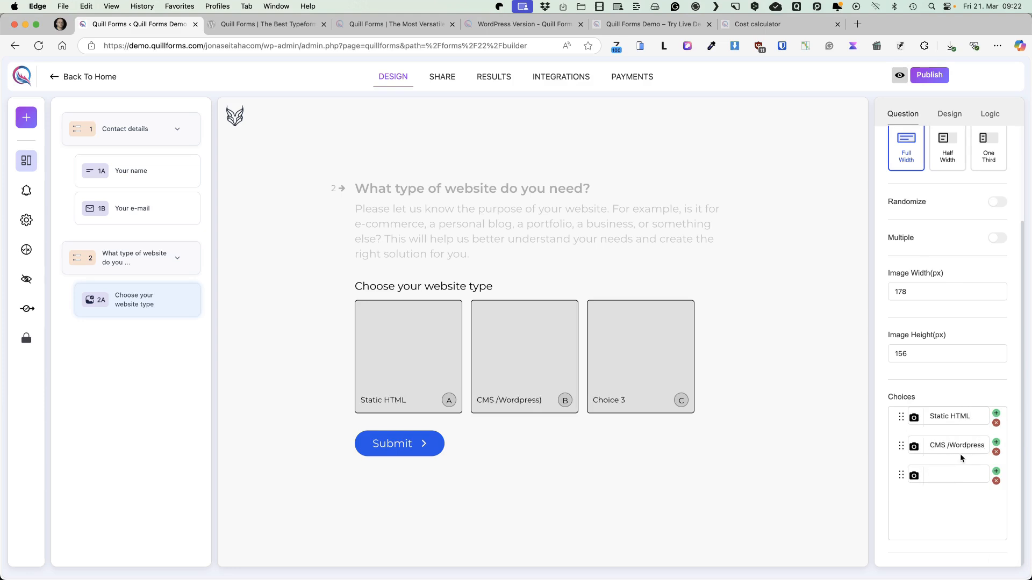
{"action": "key", "text": "Tab"}
{"action": "type", "text": "E-commerce site"}
Assign media library images to the choices: the globe browser icon for Static HTML, wp.png for CMS, and woo.png for E-commerce site
{"action": "left_click", "coordinate": [914, 417]}
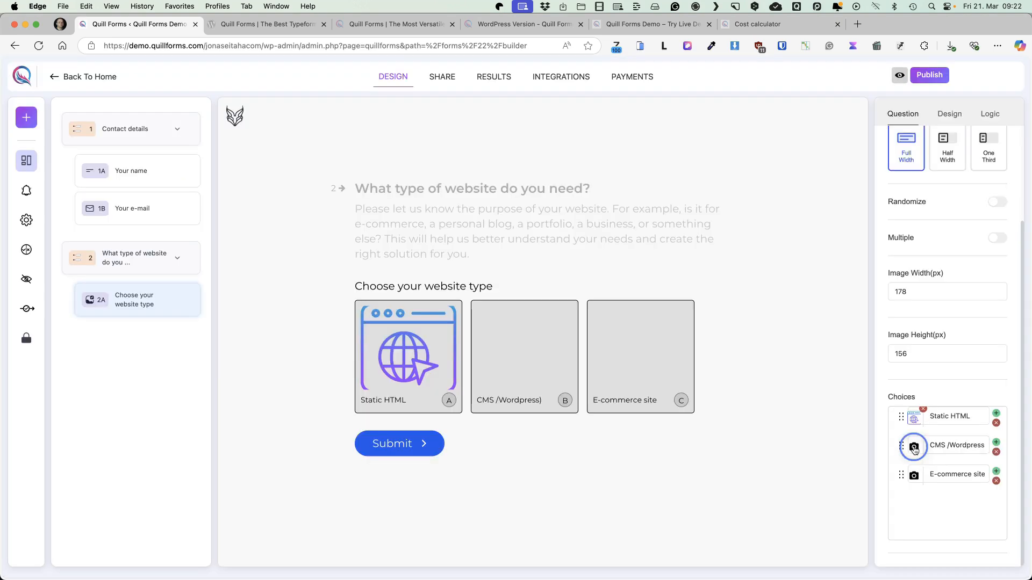
{"action": "left_click", "coordinate": [912, 446]}
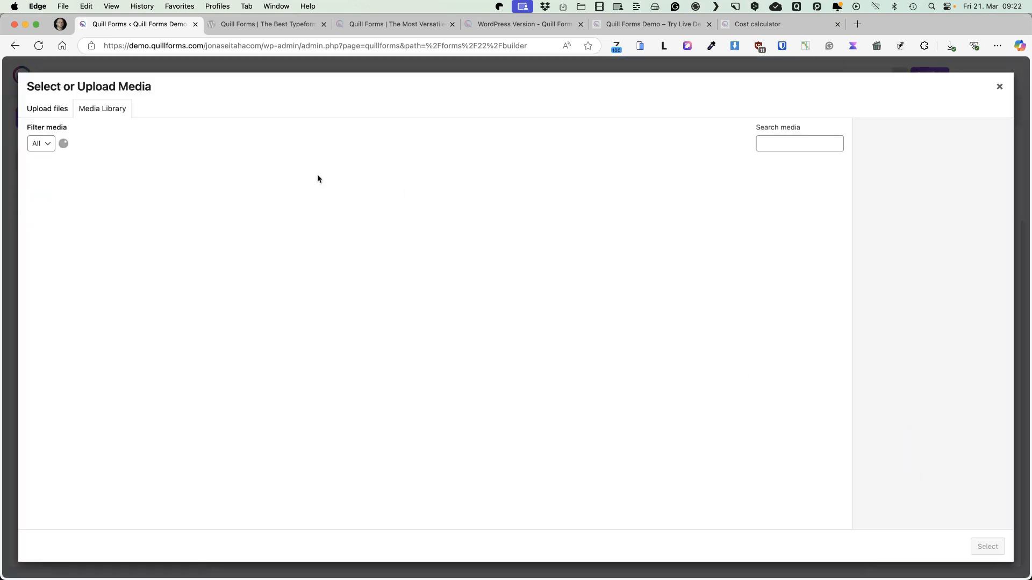
{"action": "left_click", "coordinate": [476, 200]}
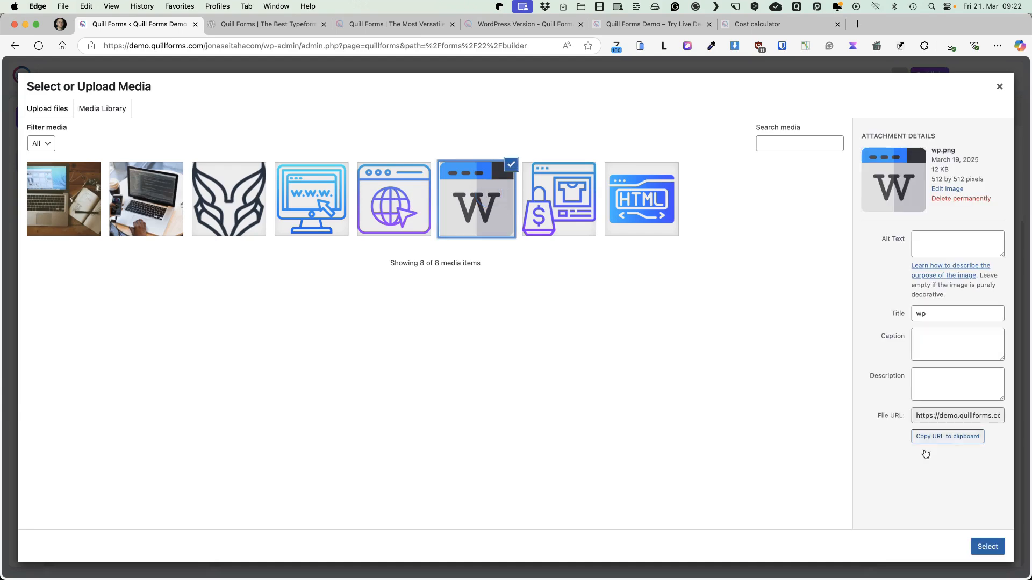
{"action": "left_click", "coordinate": [977, 547]}
{"action": "left_click", "coordinate": [914, 475]}
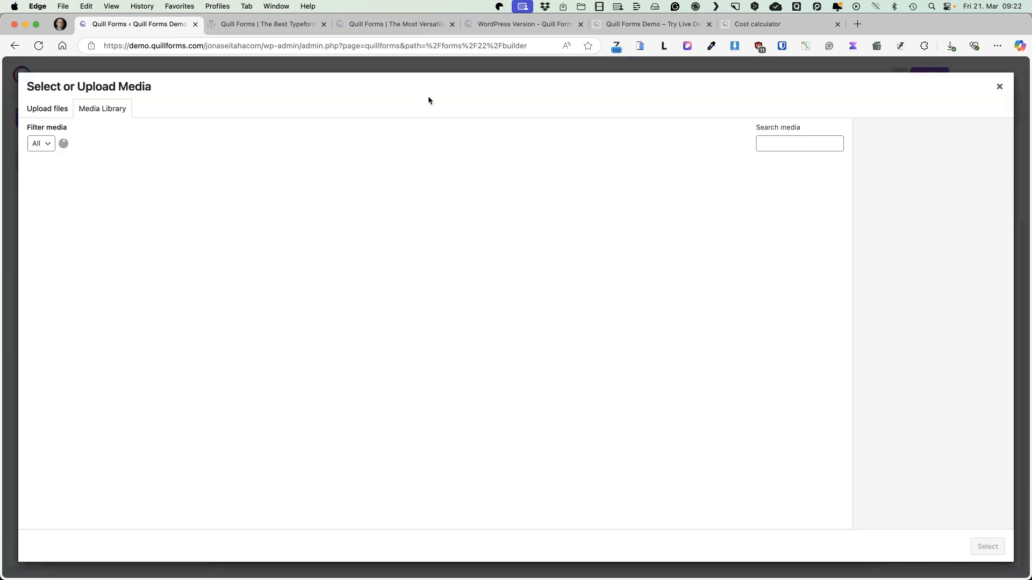
{"action": "left_click", "coordinate": [559, 199]}
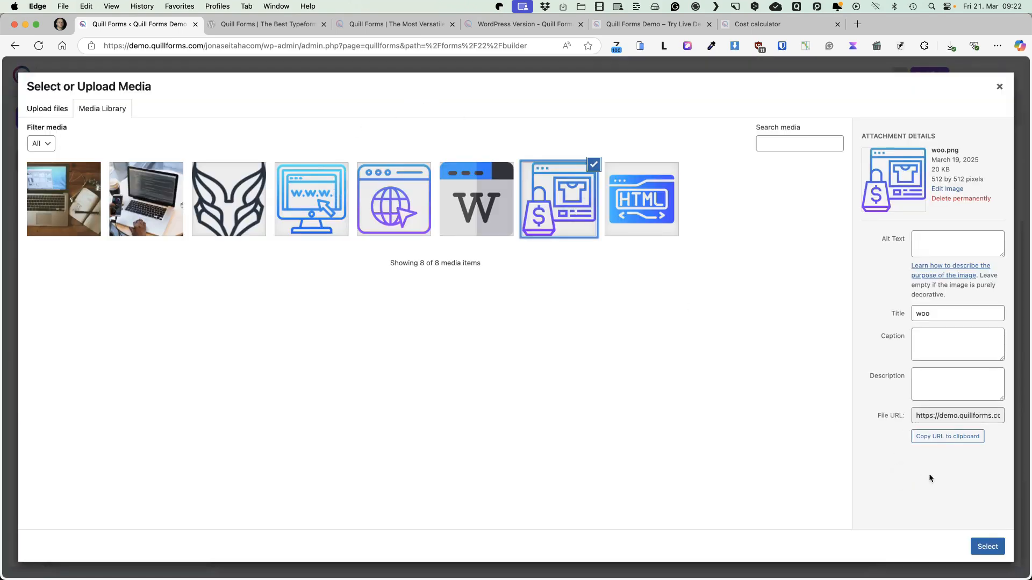
{"action": "left_click", "coordinate": [978, 547]}
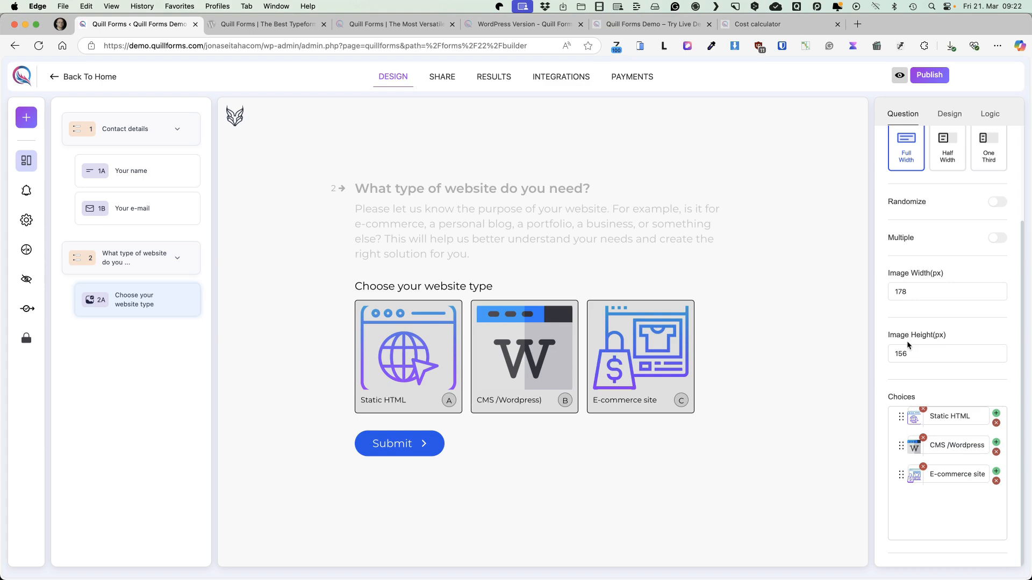
Set the picture choices' image height to 178 px and check the form in the live preview
{"action": "left_click_drag", "start_coordinate": [909, 354], "coordinate": [886, 355]}
{"action": "type", "text": "178"}
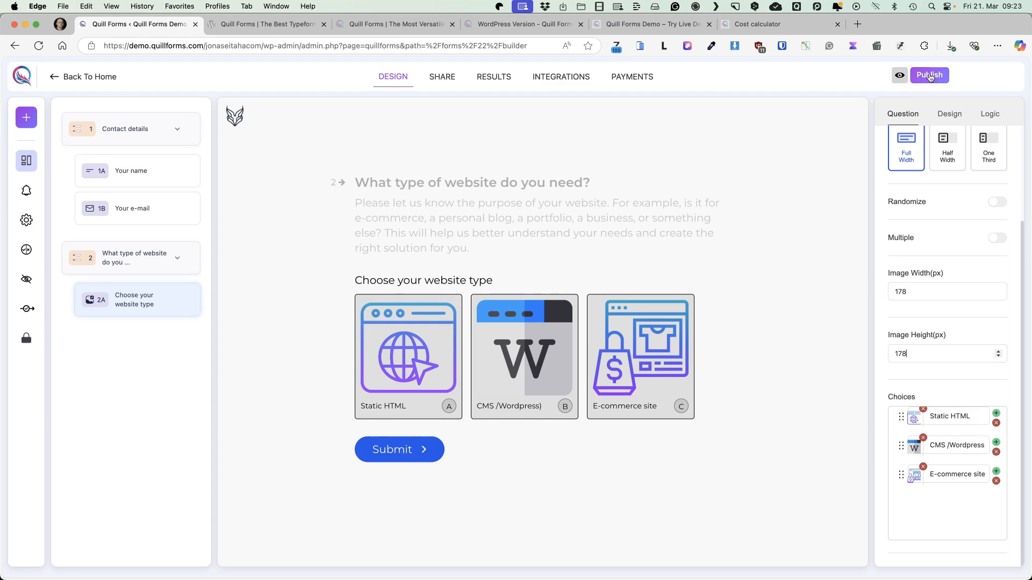
{"action": "left_click", "coordinate": [897, 77]}
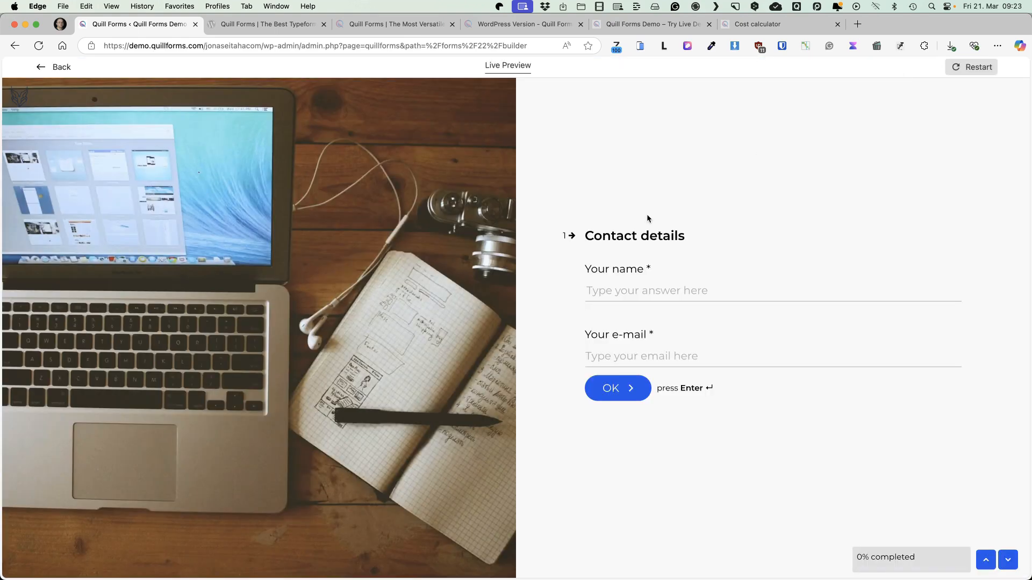
{"action": "left_click", "coordinate": [54, 67]}
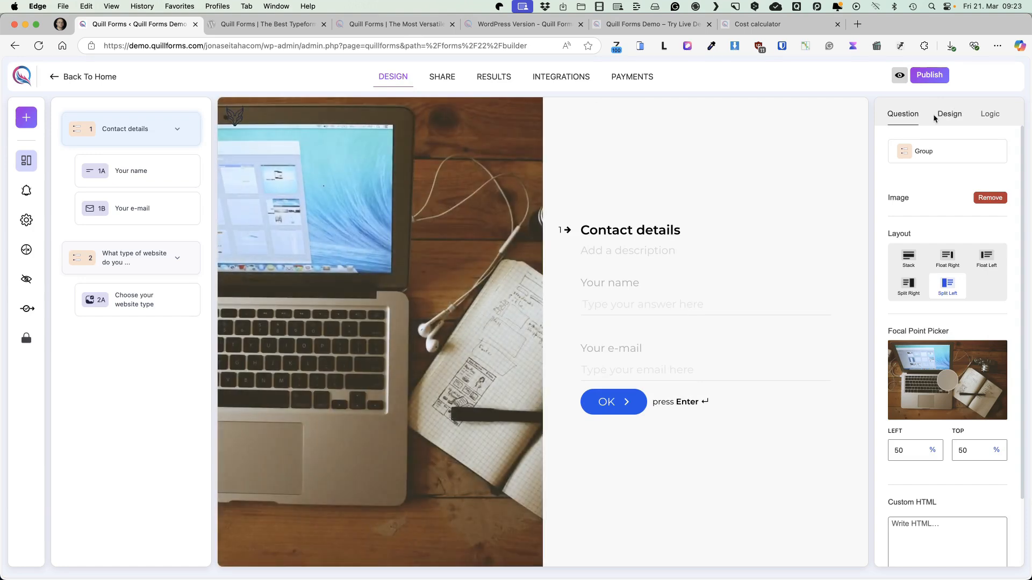
Open the Calculator logic for the "Choose your website type" question
{"action": "left_click", "coordinate": [125, 258]}
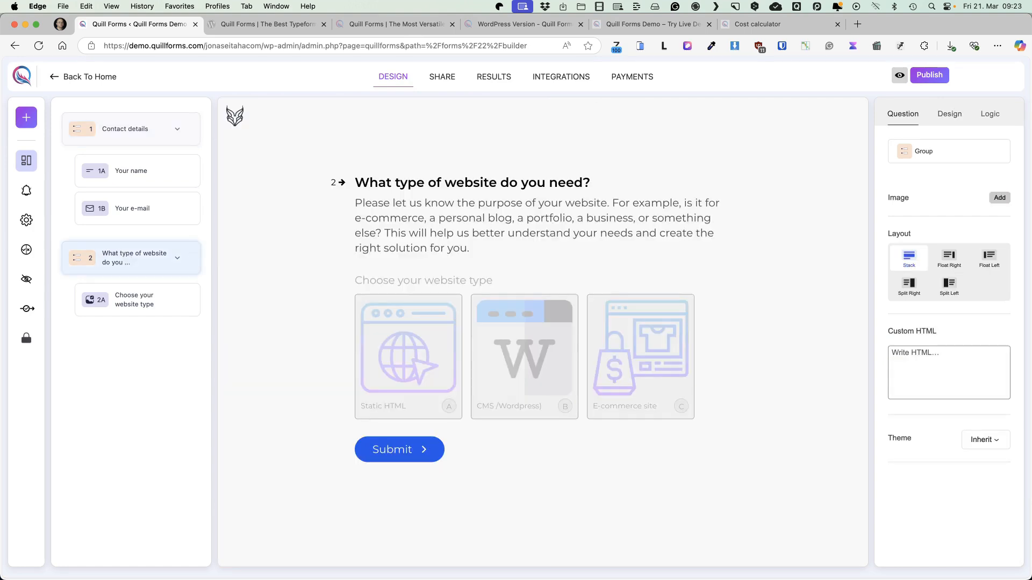
{"action": "left_click", "coordinate": [151, 302]}
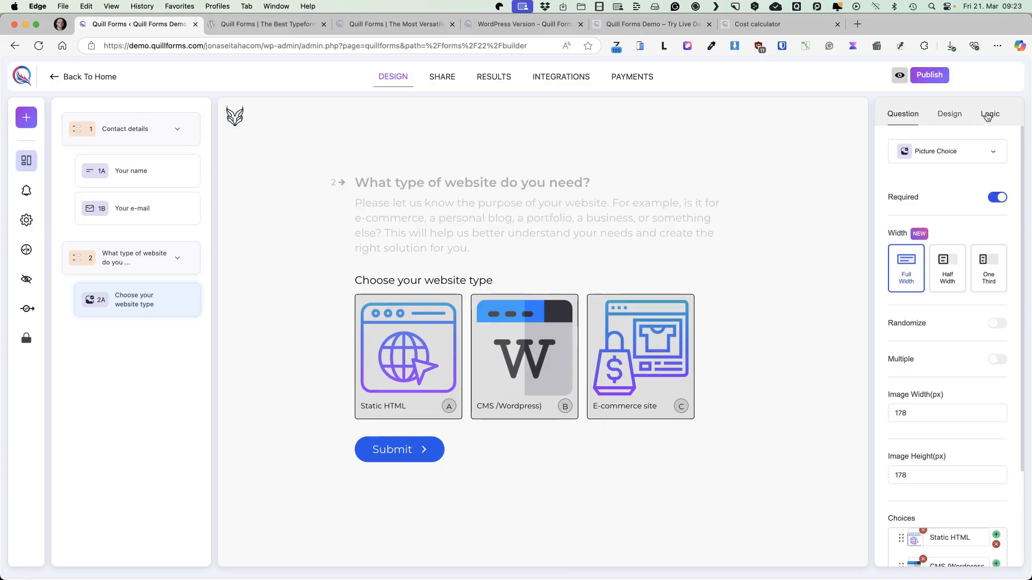
{"action": "left_click", "coordinate": [988, 115]}
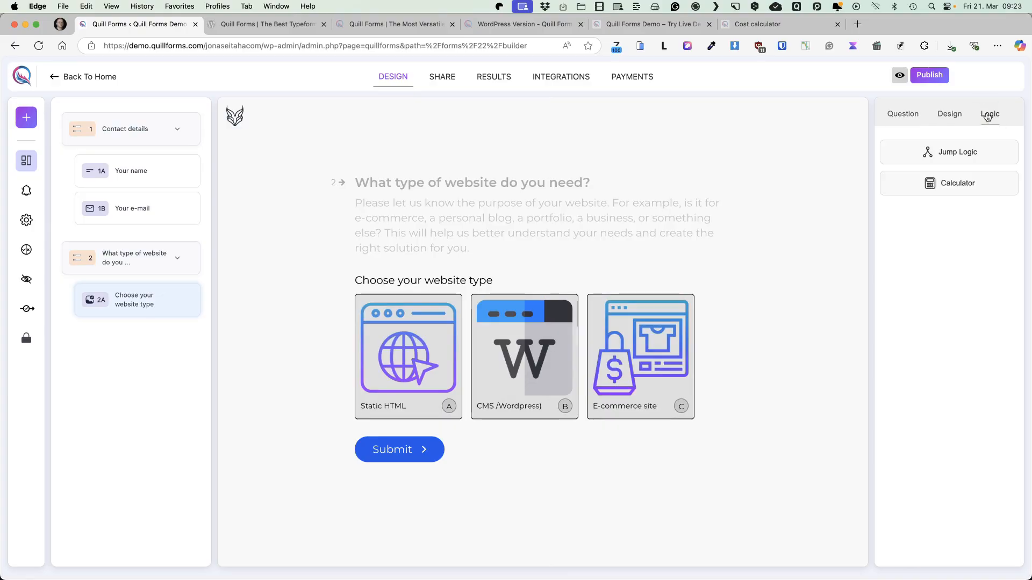
{"action": "left_click", "coordinate": [946, 185]}
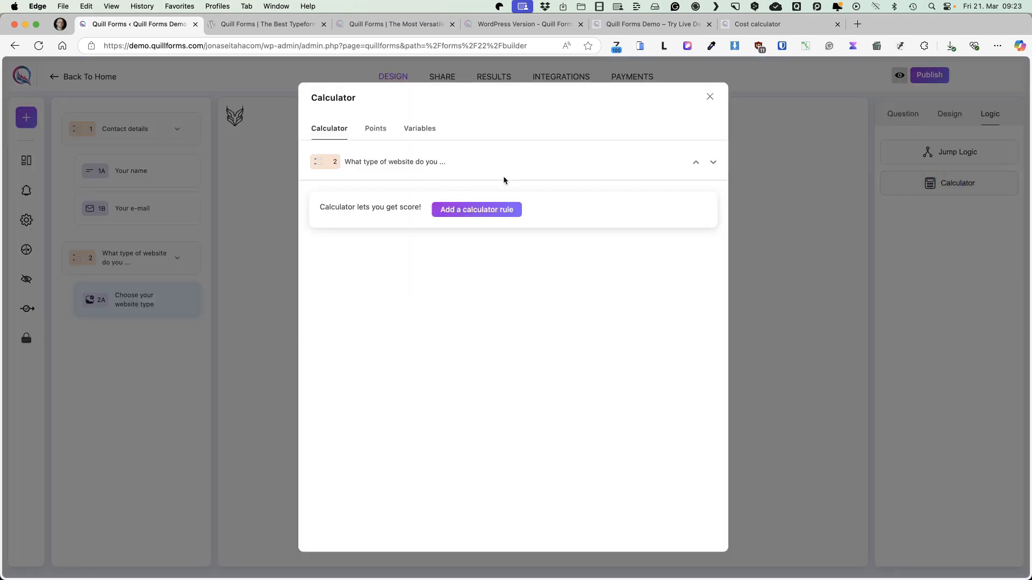
Assign Score points to the website types: 300 for Static HTML, 500 for CMS /Wordpress) and 700 for E-commerce site
{"action": "left_click", "coordinate": [375, 131]}
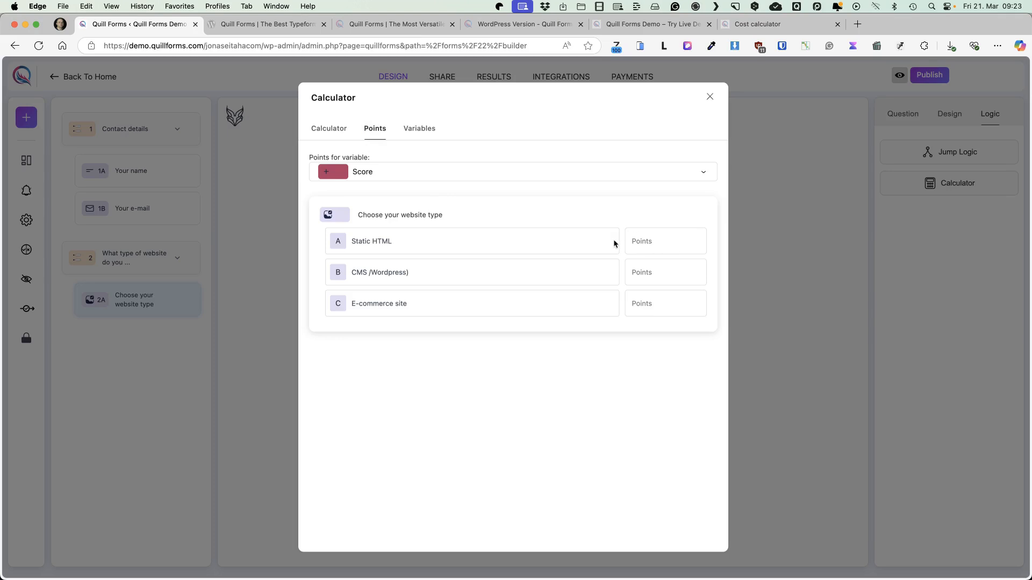
{"action": "left_click", "coordinate": [647, 237]}
{"action": "left_click", "coordinate": [645, 242]}
{"action": "type", "text": "300"}
{"action": "left_click", "coordinate": [639, 276]}
{"action": "type", "text": "500"}
{"action": "left_click", "coordinate": [660, 306]}
{"action": "type", "text": "7"}
Add a calculator rule that adds 1 to Score if "Choose your website type" is not equal to Static HTML
{"action": "left_click", "coordinate": [325, 129]}
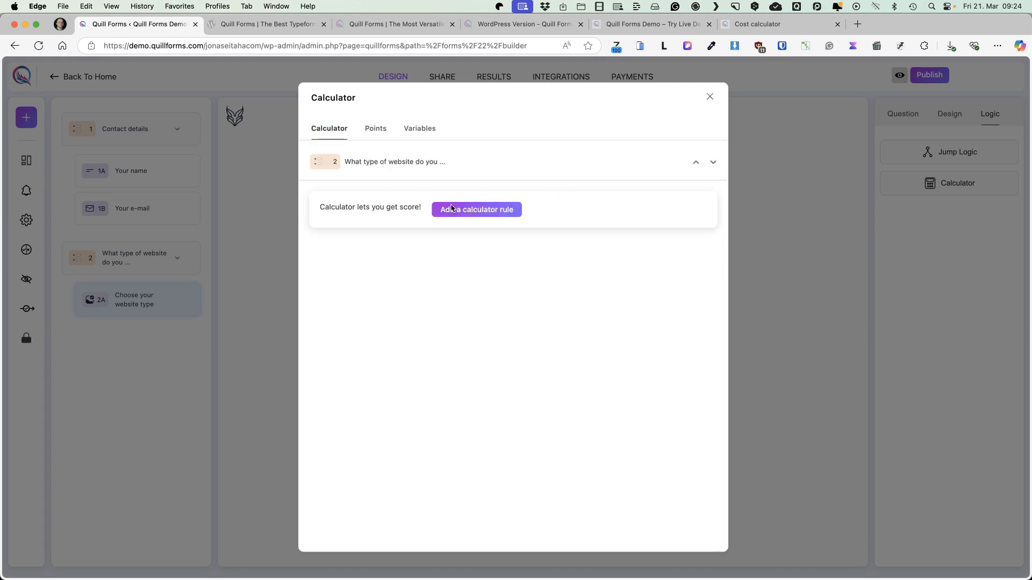
{"action": "left_click", "coordinate": [484, 211]}
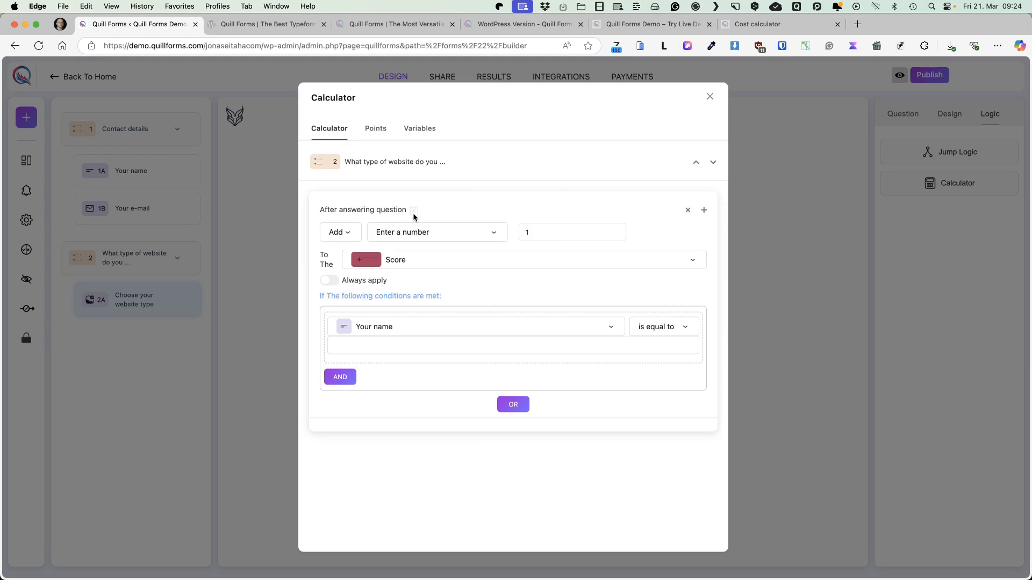
{"action": "left_click", "coordinate": [336, 233]}
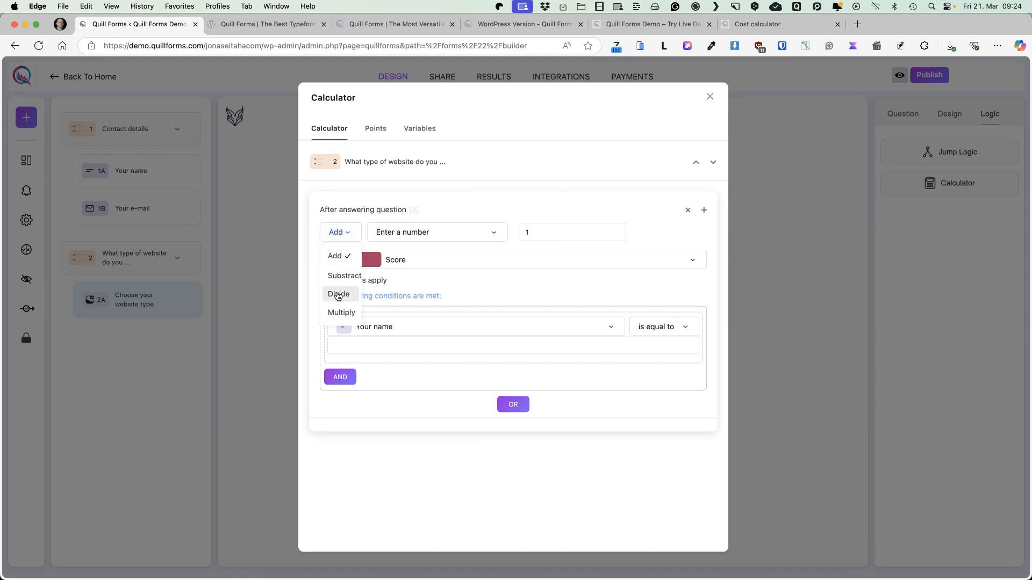
{"action": "left_click", "coordinate": [467, 198]}
{"action": "left_click", "coordinate": [401, 326]}
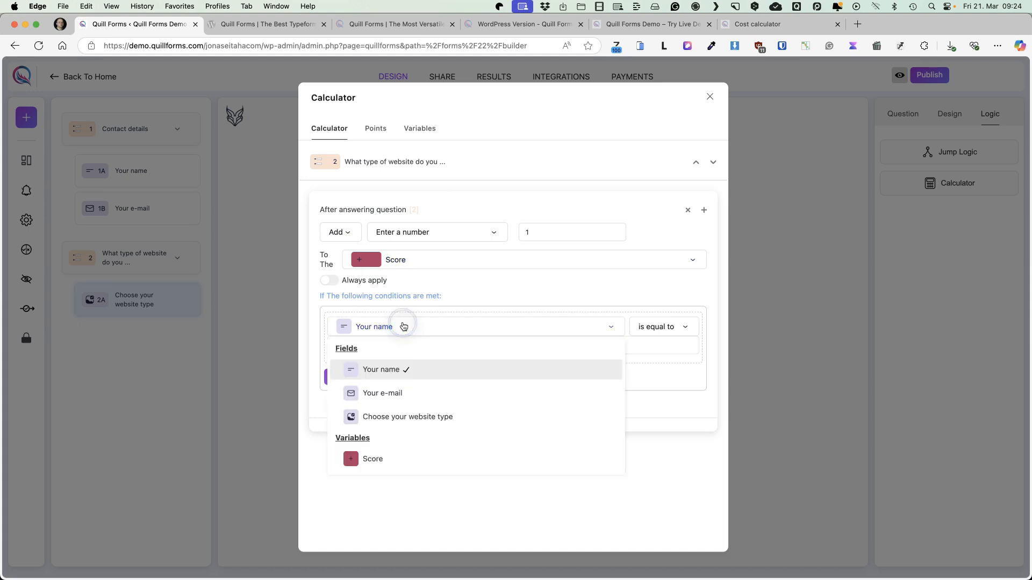
{"action": "left_click", "coordinate": [405, 415]}
{"action": "left_click", "coordinate": [392, 354]}
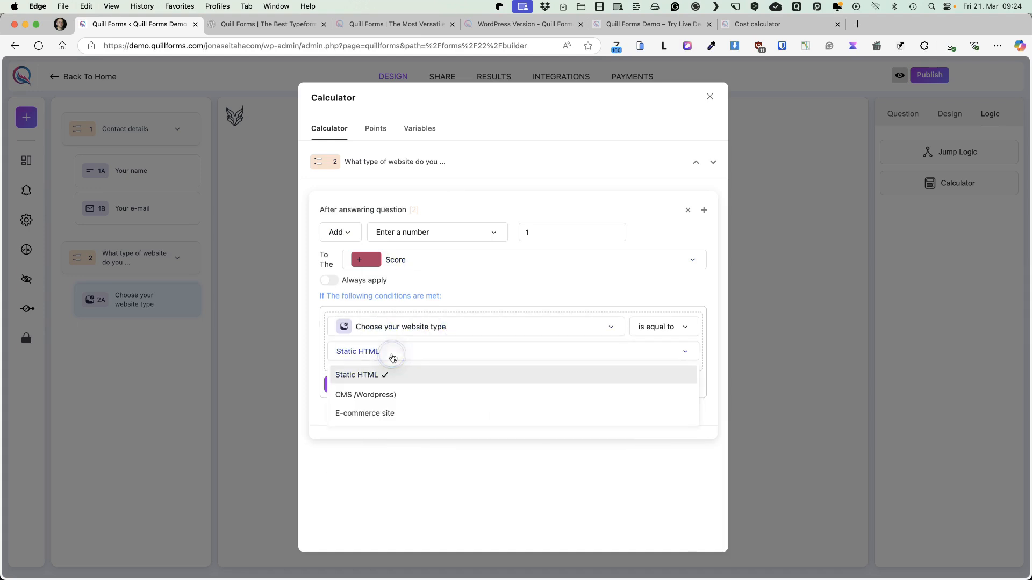
{"action": "left_click", "coordinate": [387, 372]}
{"action": "left_click", "coordinate": [697, 330]}
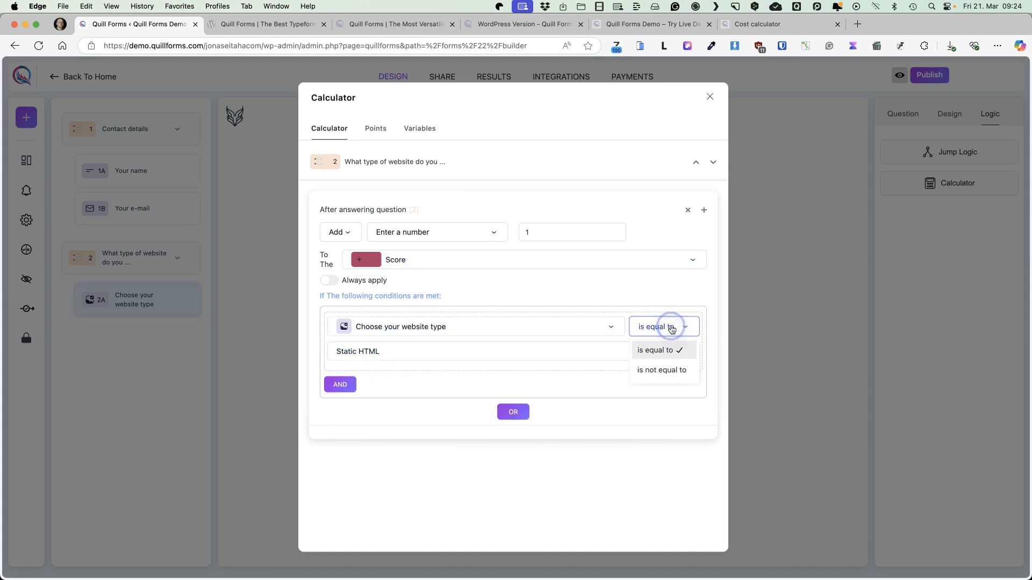
{"action": "left_click", "coordinate": [663, 368]}
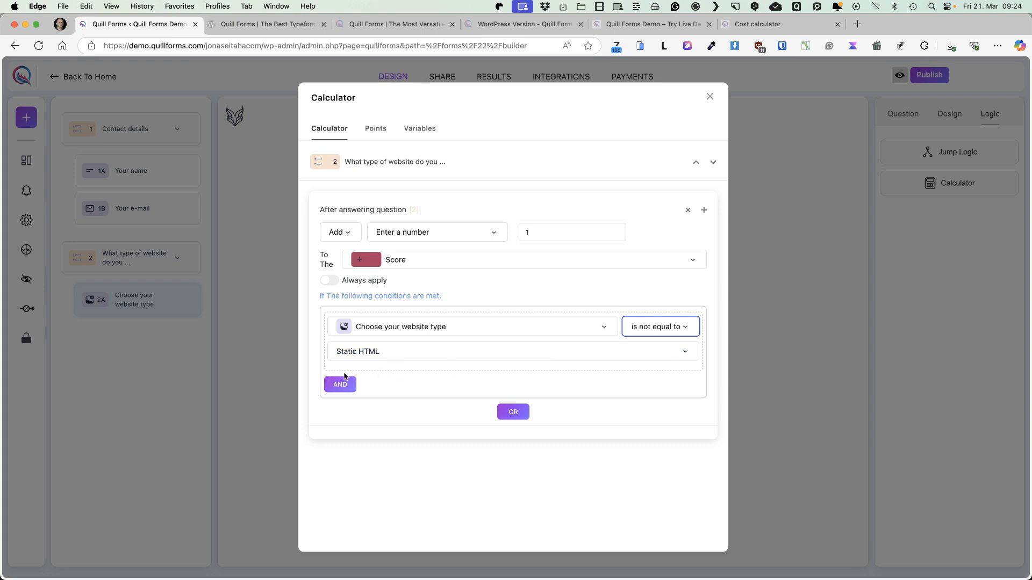
Try adding two further calculator rules, and delete all the calculator rules of the website type group
{"action": "left_click", "coordinate": [704, 210]}
{"action": "scroll", "coordinate": [667, 363], "scroll_direction": "down", "scroll_amount": 2}
{"action": "left_click", "coordinate": [702, 378]}
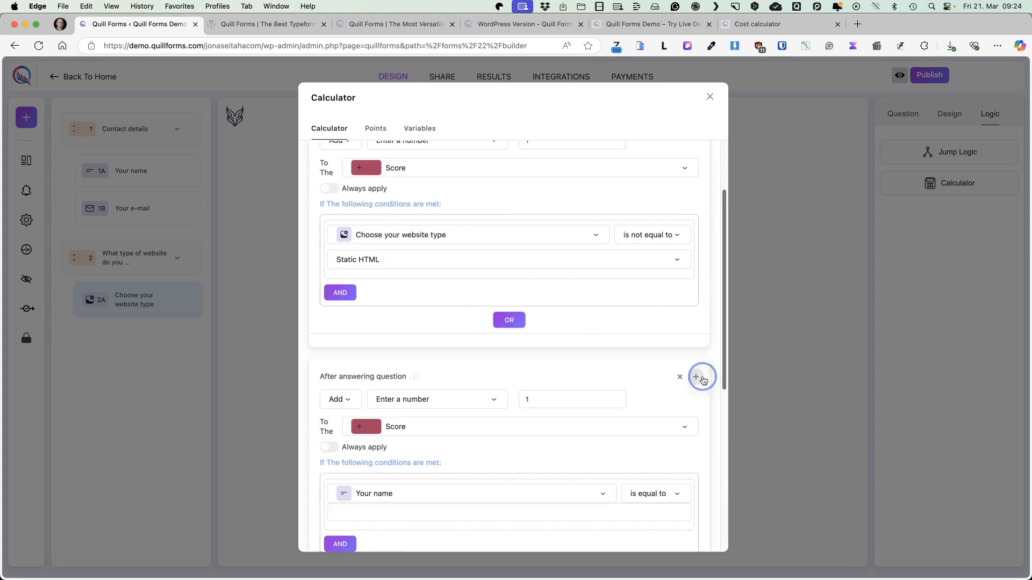
{"action": "scroll", "coordinate": [696, 375], "scroll_direction": "down", "scroll_amount": 6}
{"action": "left_click", "coordinate": [678, 307]}
{"action": "left_click", "coordinate": [678, 305]}
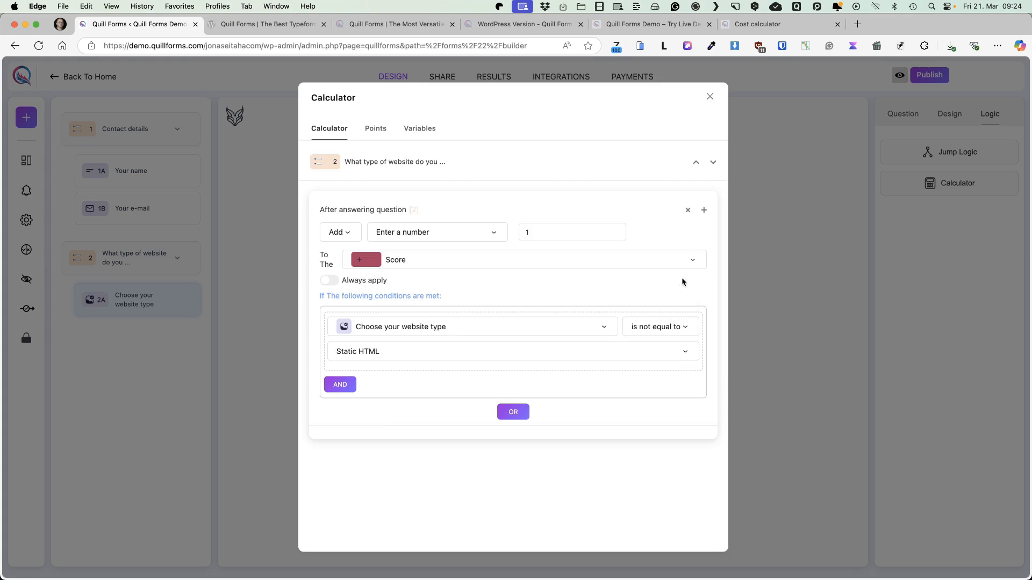
{"action": "left_click", "coordinate": [687, 212]}
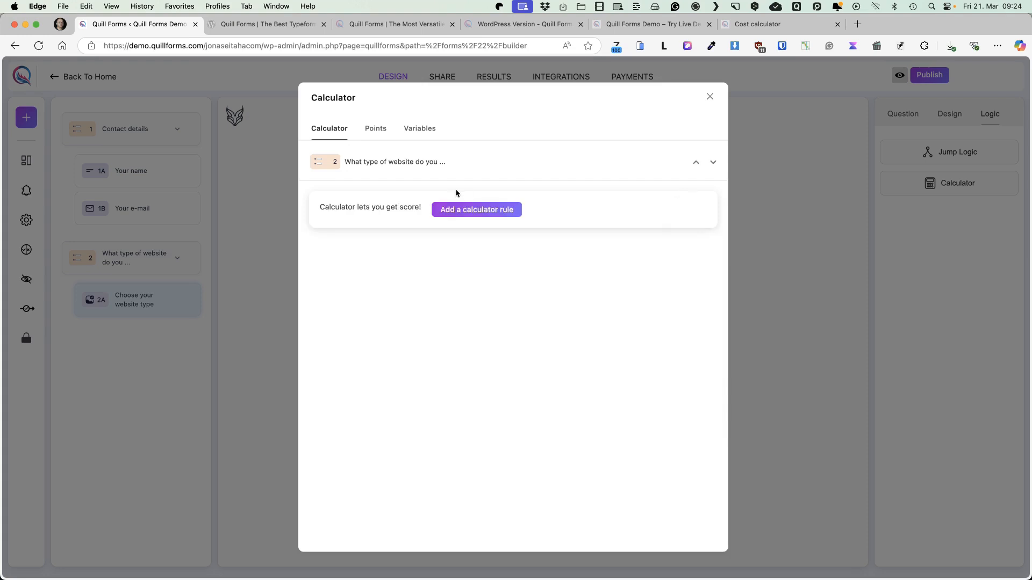
Add a calculator variable named "VAT" with an initial value of 0,22
{"action": "left_click", "coordinate": [383, 127]}
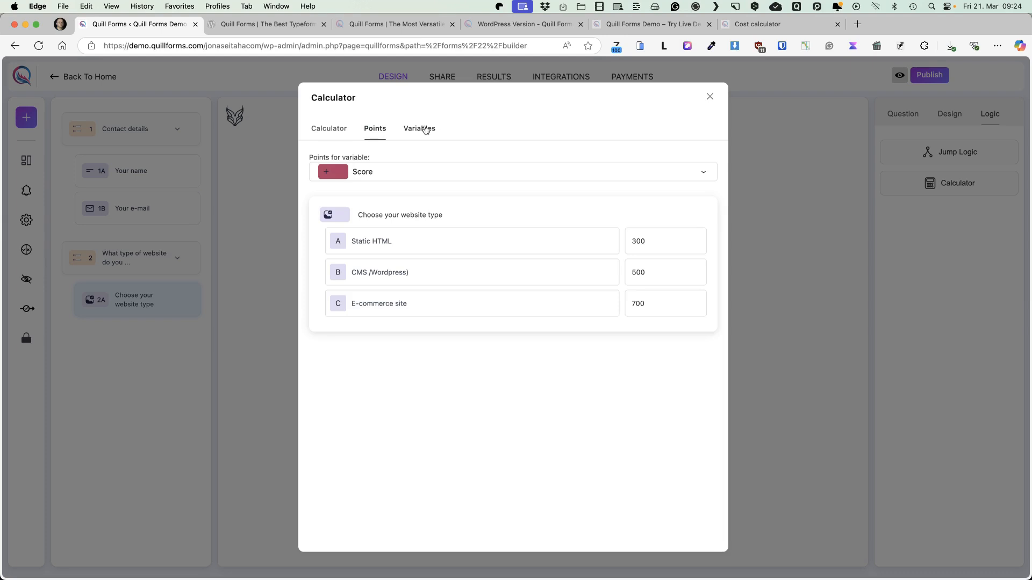
{"action": "left_click", "coordinate": [426, 129]}
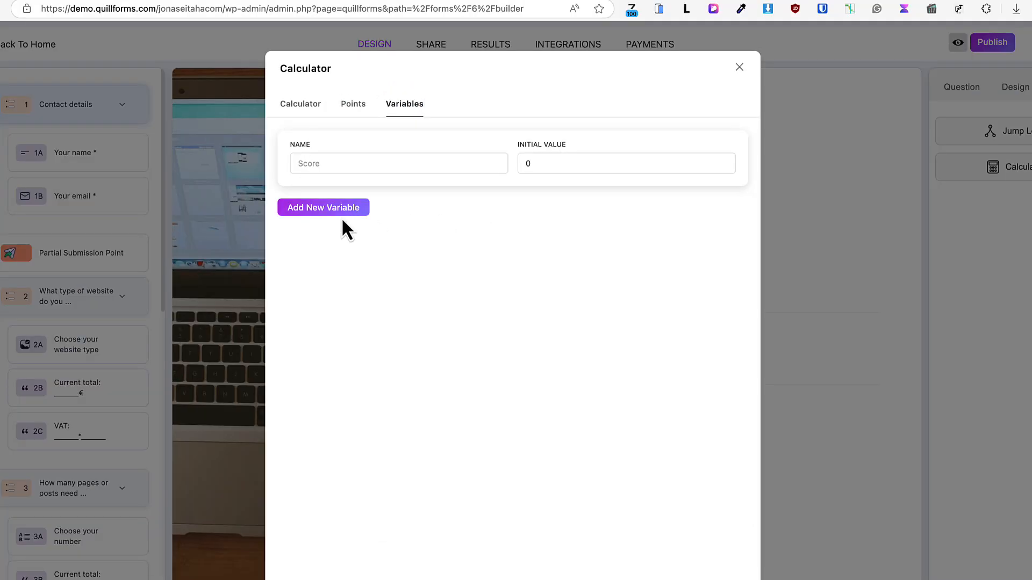
{"action": "left_click", "coordinate": [321, 209]}
{"action": "left_click_drag", "start_coordinate": [373, 227], "coordinate": [217, 215]}
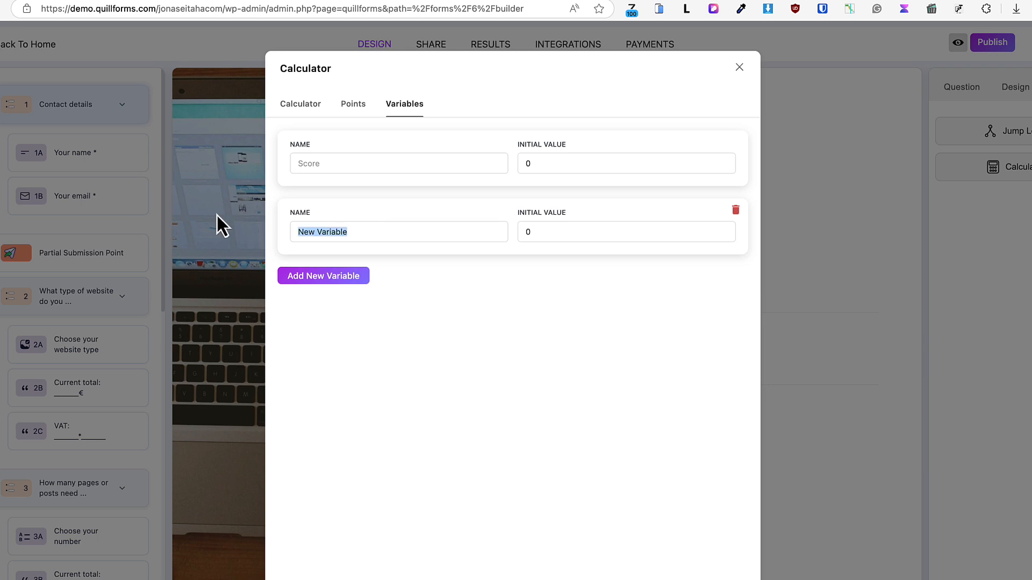
{"action": "type", "text": "VAT"}
{"action": "left_click", "coordinate": [532, 241]}
{"action": "type", "text": ",22"}
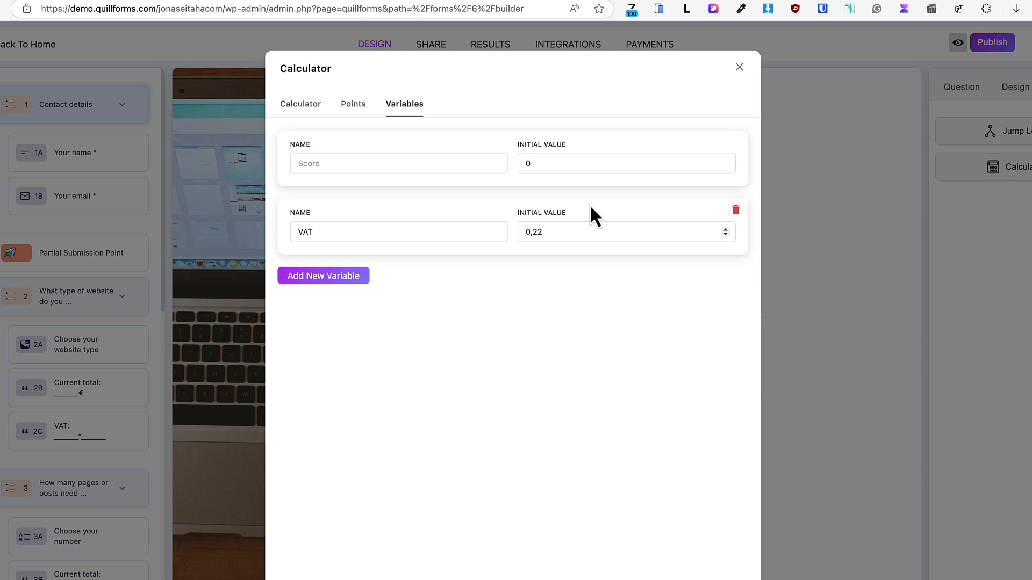
Add a calculator variable named "Shipping" with an initial value of 20
{"action": "left_click", "coordinate": [348, 268]}
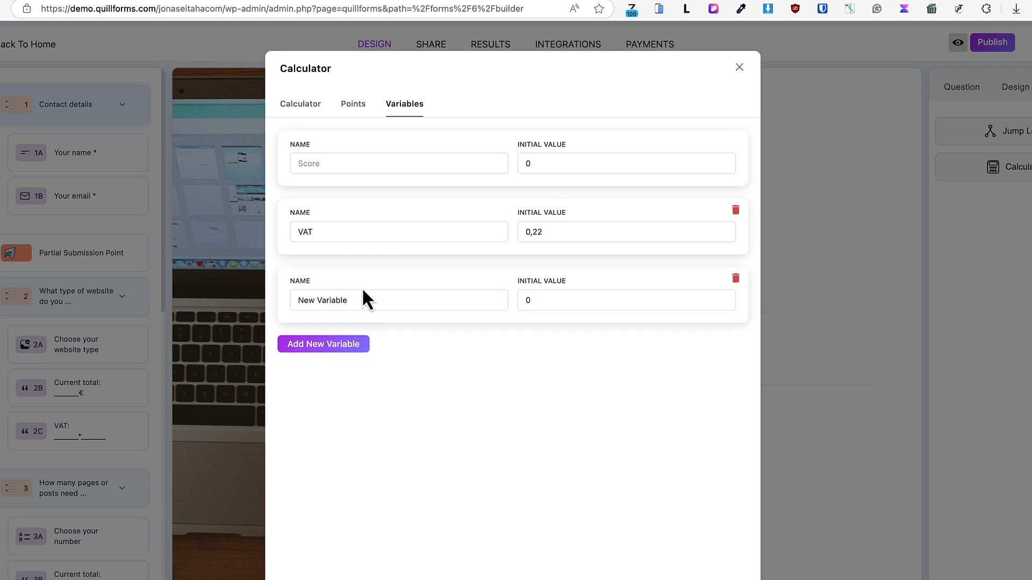
{"action": "left_click_drag", "start_coordinate": [354, 299], "coordinate": [253, 295]}
{"action": "type", "text": "Shipping"}
{"action": "left_click", "coordinate": [521, 298]}
{"action": "type", "text": "2"}
Add a calculator variable named "Handling fee" with an initial value of 10
{"action": "left_click", "coordinate": [338, 355]}
{"action": "left_click_drag", "start_coordinate": [357, 373], "coordinate": [220, 352]}
{"action": "type", "text": "Handling fee"}
{"action": "left_click", "coordinate": [546, 351]}
{"action": "type", "text": "10"}
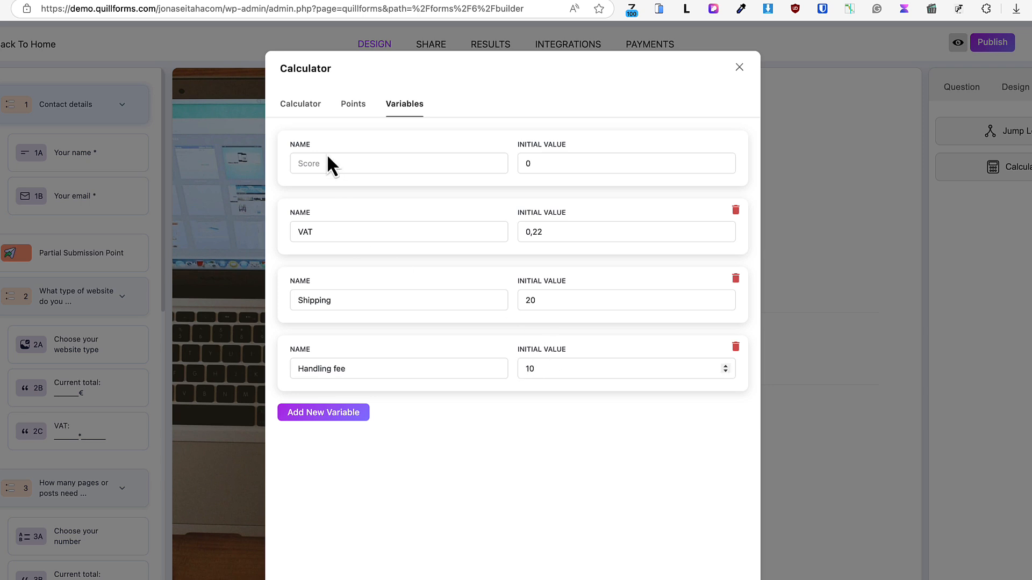
Add a calculator rule for Contact details that adds Score to Shipping and always applies
{"action": "left_click", "coordinate": [296, 106]}
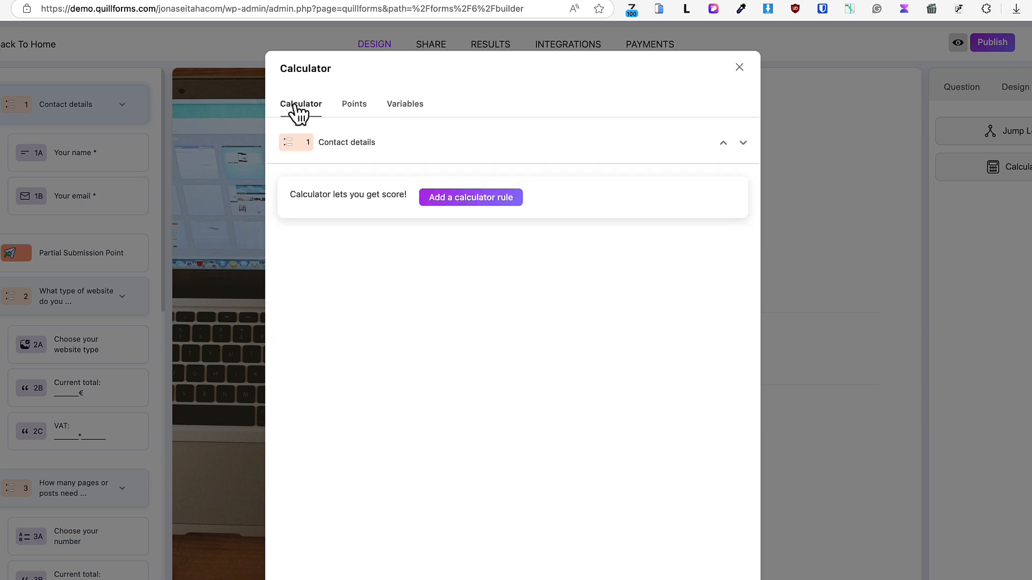
{"action": "left_click", "coordinate": [460, 200]}
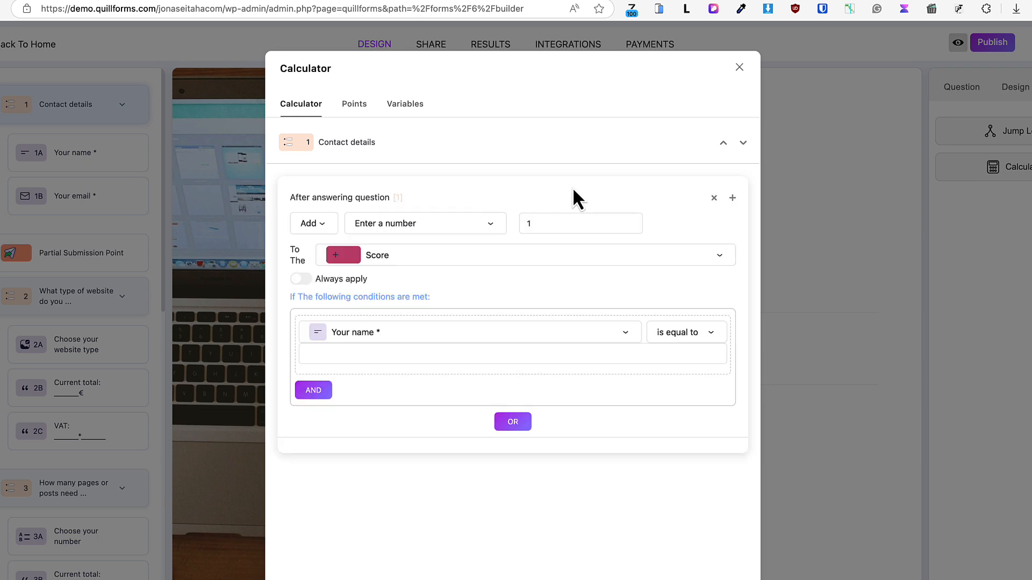
{"action": "left_click", "coordinate": [401, 230]}
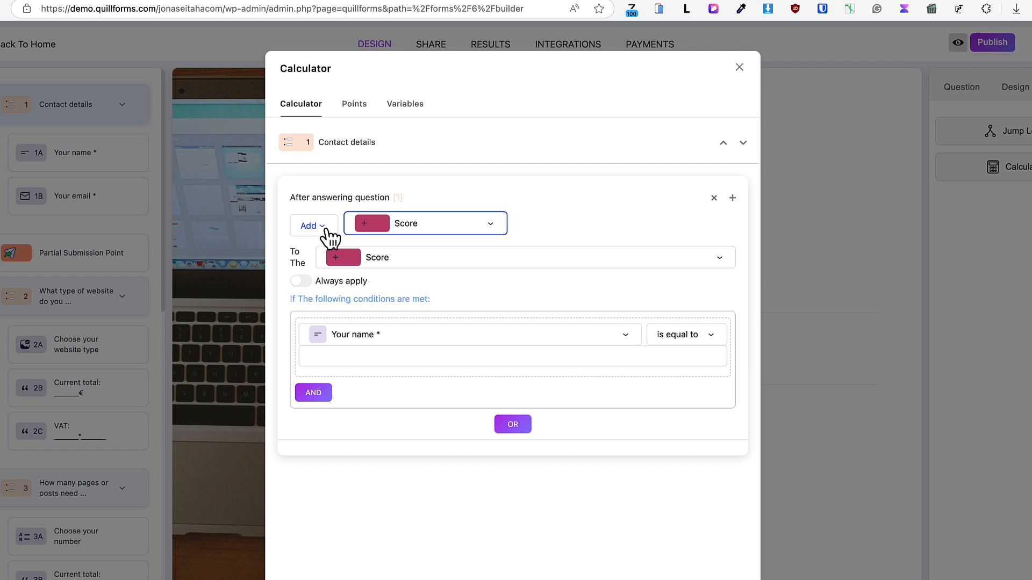
{"action": "left_click", "coordinate": [401, 263]}
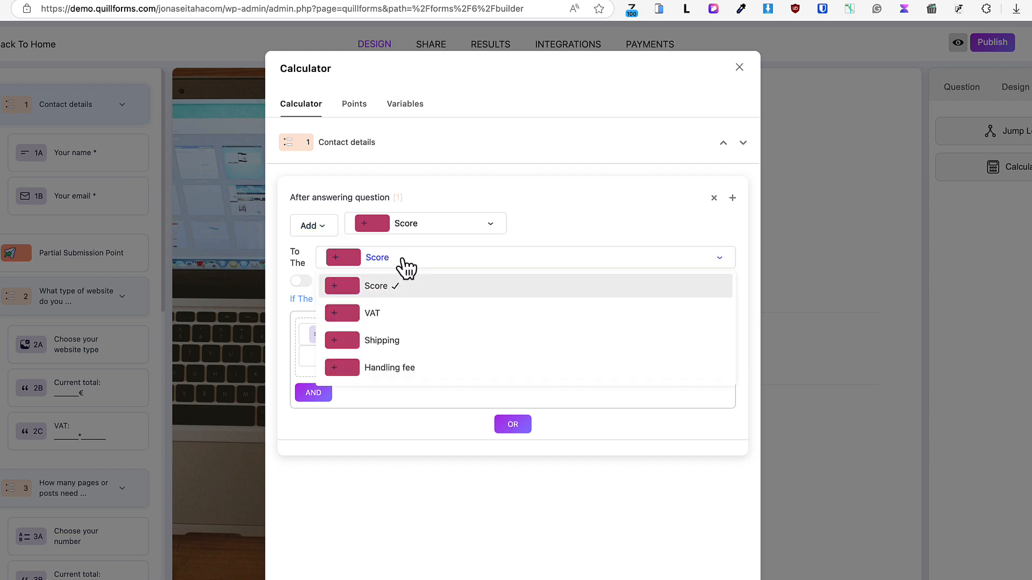
{"action": "left_click", "coordinate": [382, 347]}
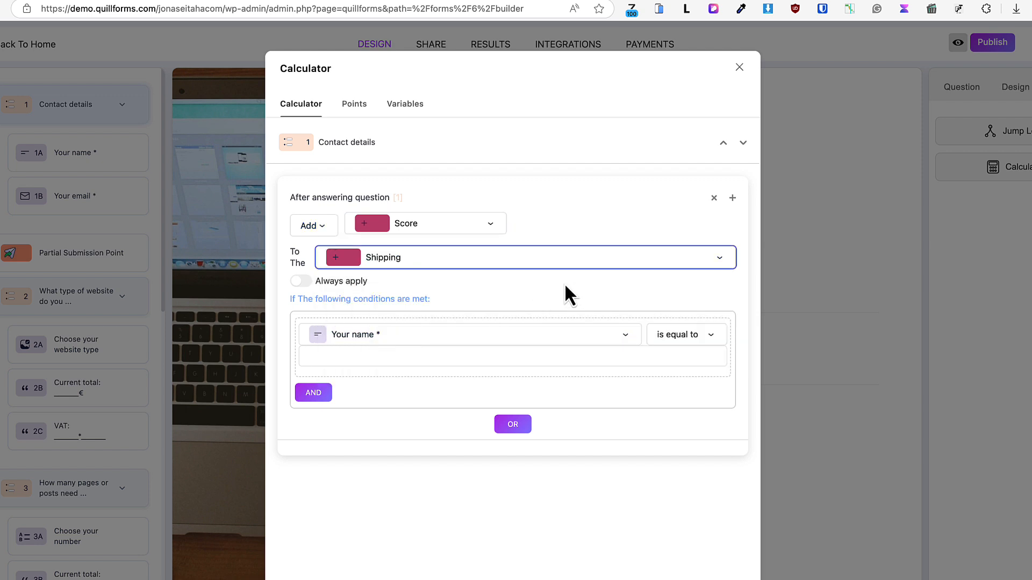
{"action": "left_click", "coordinate": [301, 281]}
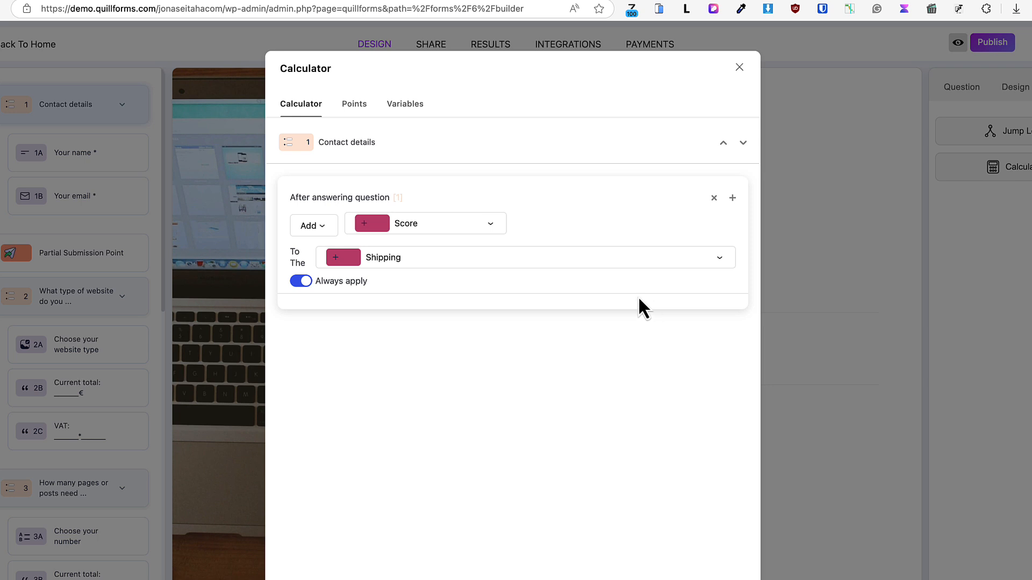
Add a second Contact details calculator rule with operation Multiply, value Score and target VAT, set to always apply
{"action": "left_click", "coordinate": [733, 198]}
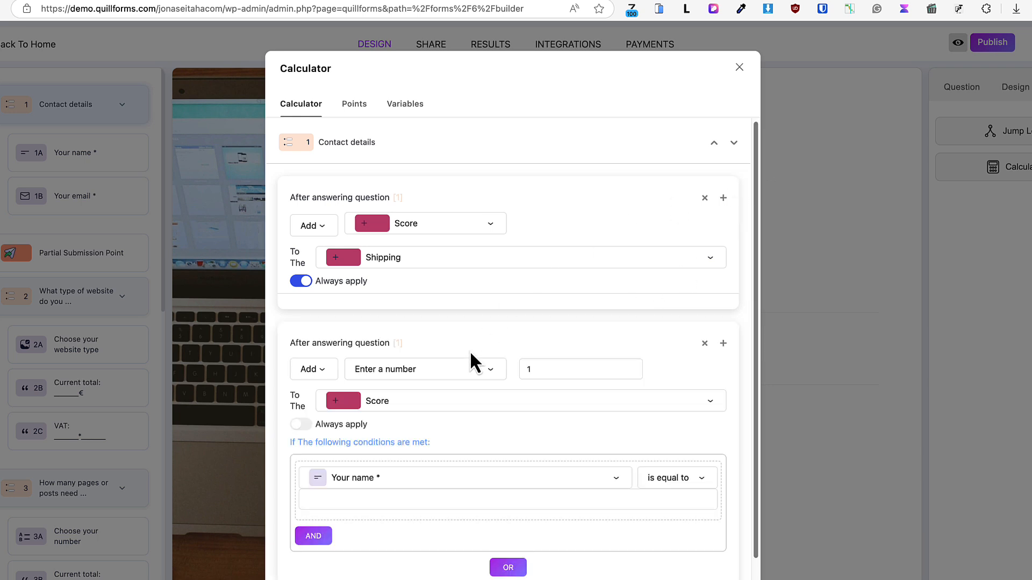
{"action": "scroll", "coordinate": [450, 356], "scroll_direction": "down", "scroll_amount": 2}
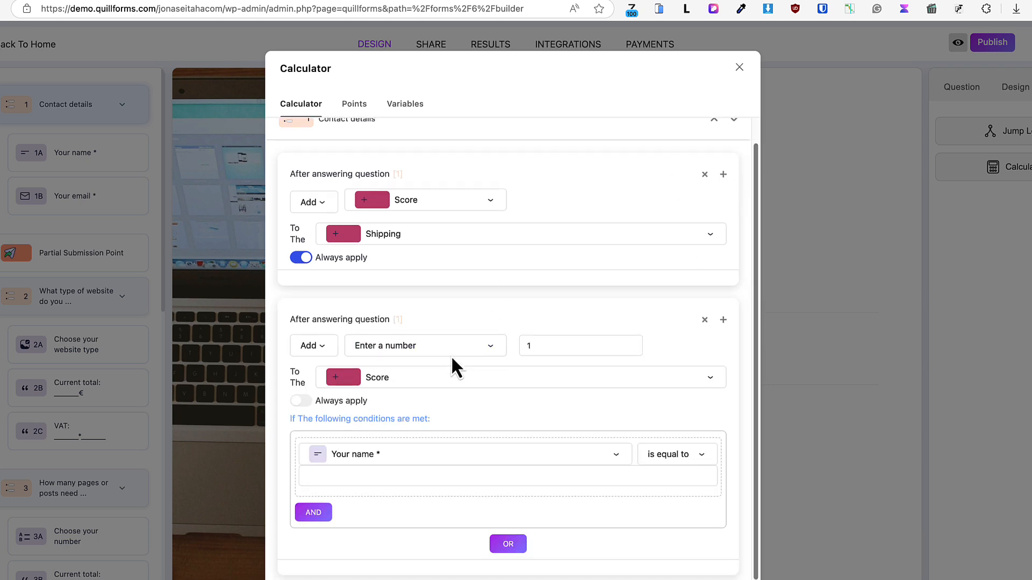
{"action": "left_click", "coordinate": [328, 337]}
{"action": "left_click", "coordinate": [318, 462]}
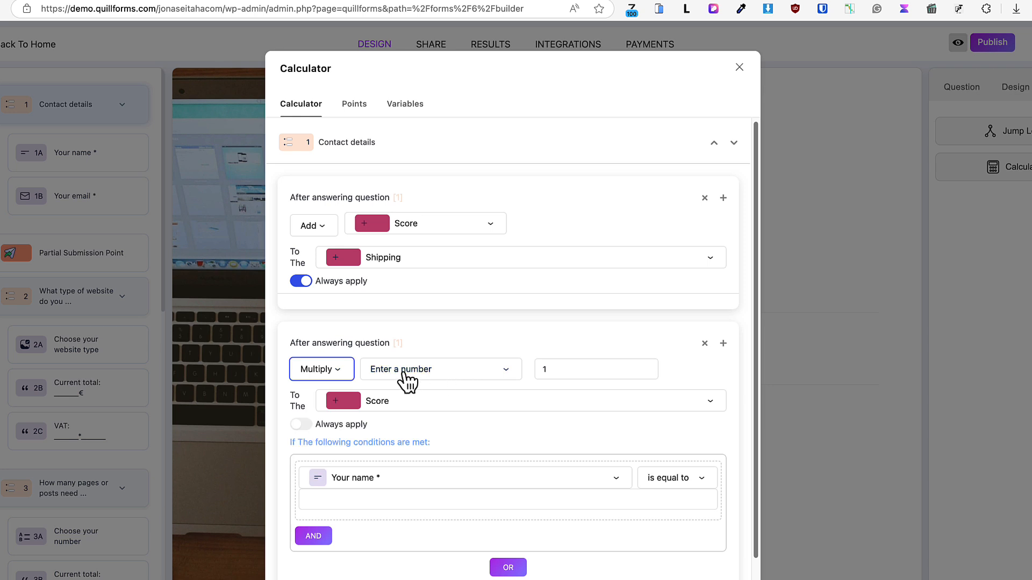
{"action": "left_click", "coordinate": [403, 374]}
{"action": "left_click", "coordinate": [342, 396]}
{"action": "left_click", "coordinate": [360, 408]}
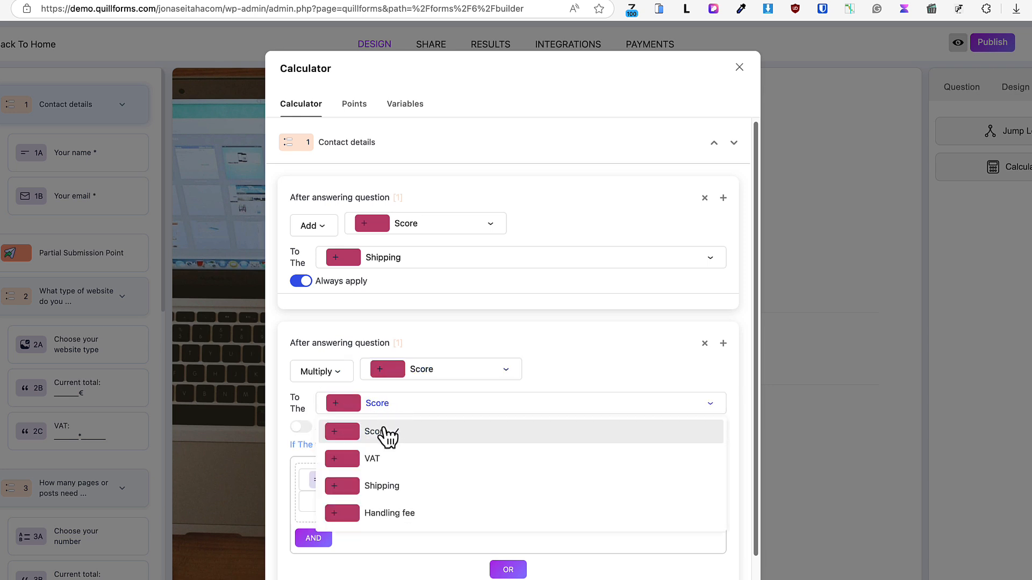
{"action": "left_click", "coordinate": [374, 460]}
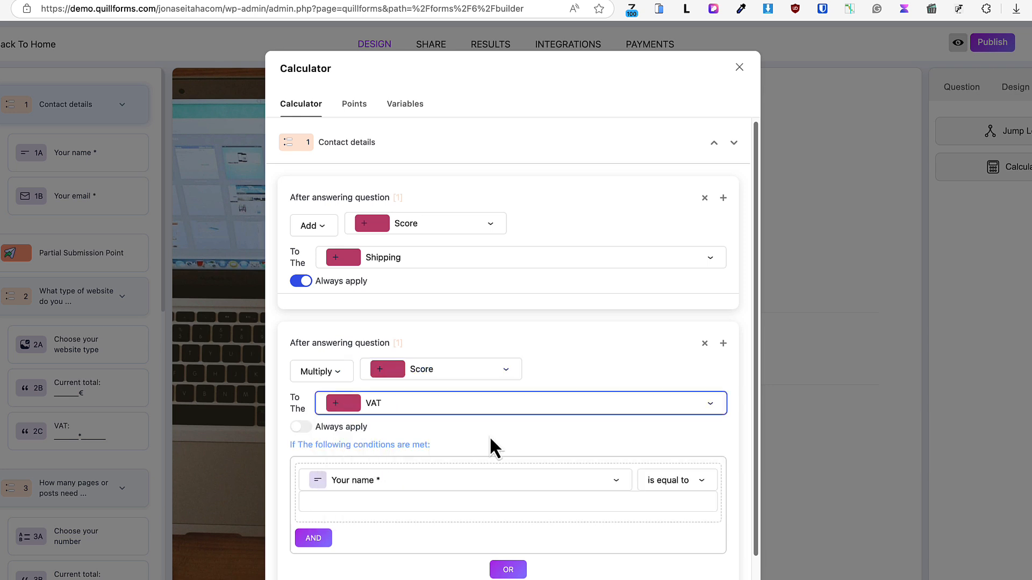
{"action": "left_click", "coordinate": [301, 427]}
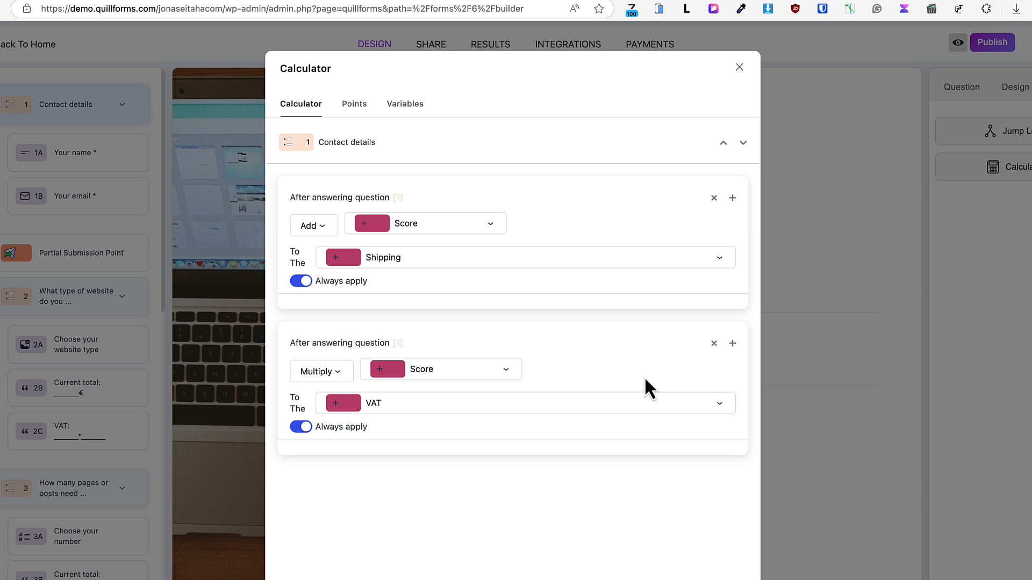
Delete the VAT variable and both calculator rules of Contact details
{"action": "left_click", "coordinate": [408, 106]}
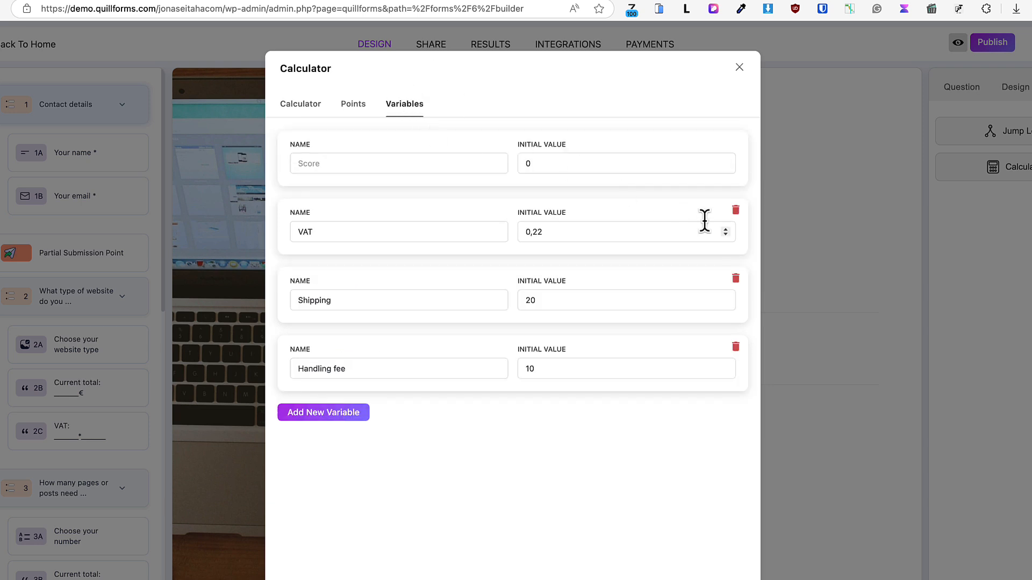
{"action": "left_click", "coordinate": [735, 211]}
{"action": "left_click", "coordinate": [716, 198]}
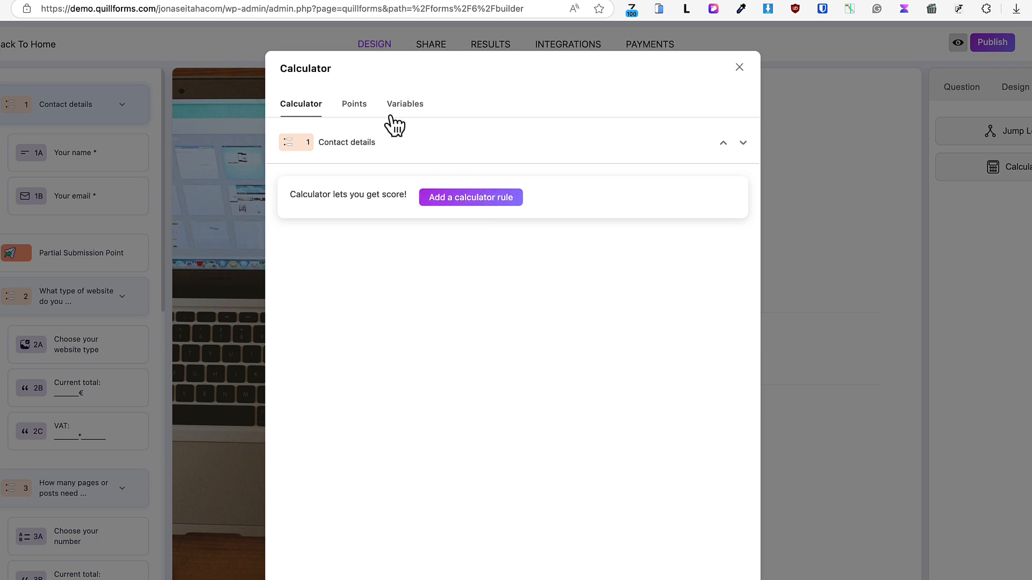
Review the names and initial values of the calculator's variables
{"action": "left_click", "coordinate": [414, 107]}
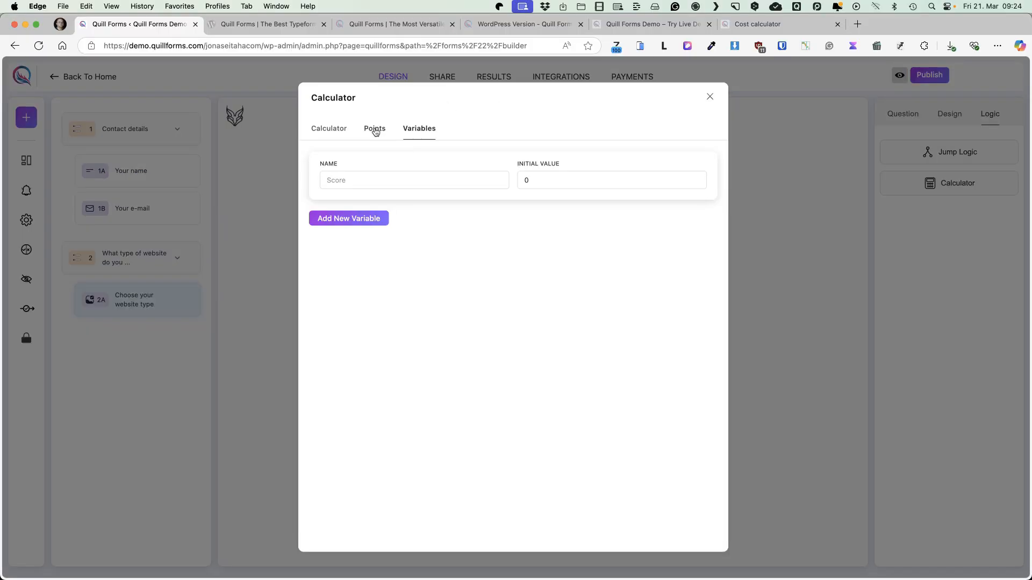
{"action": "left_click", "coordinate": [375, 130]}
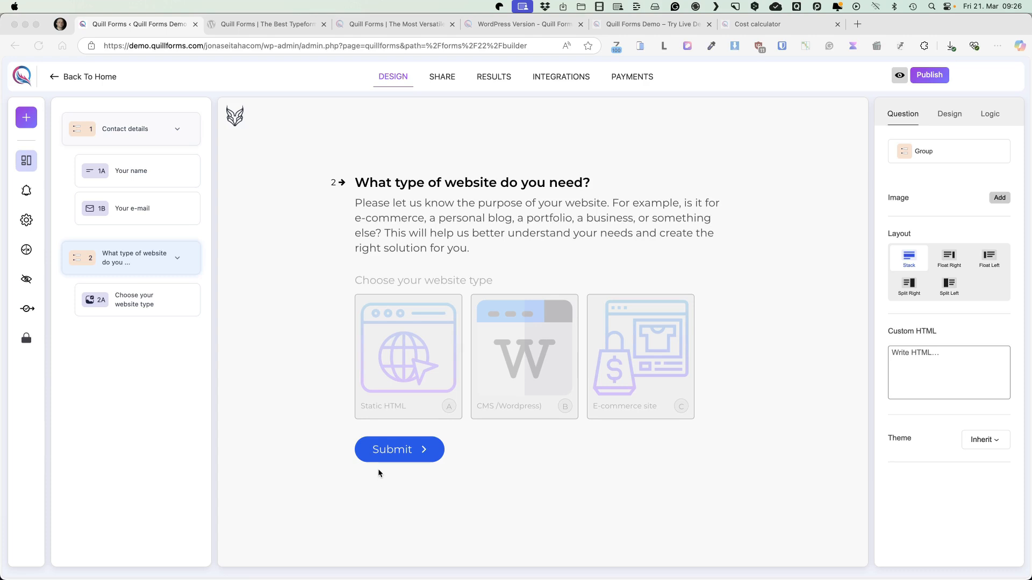
Add a Statement block and move it into the website-type group below the picture choice
{"action": "left_click", "coordinate": [28, 118]}
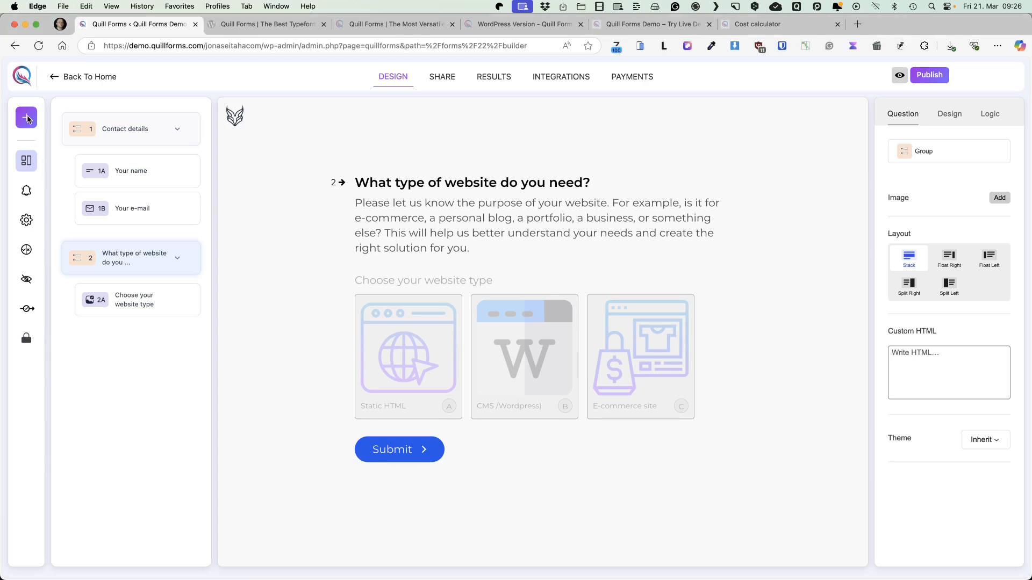
{"action": "left_click", "coordinate": [26, 119]}
{"action": "left_click", "coordinate": [634, 279]}
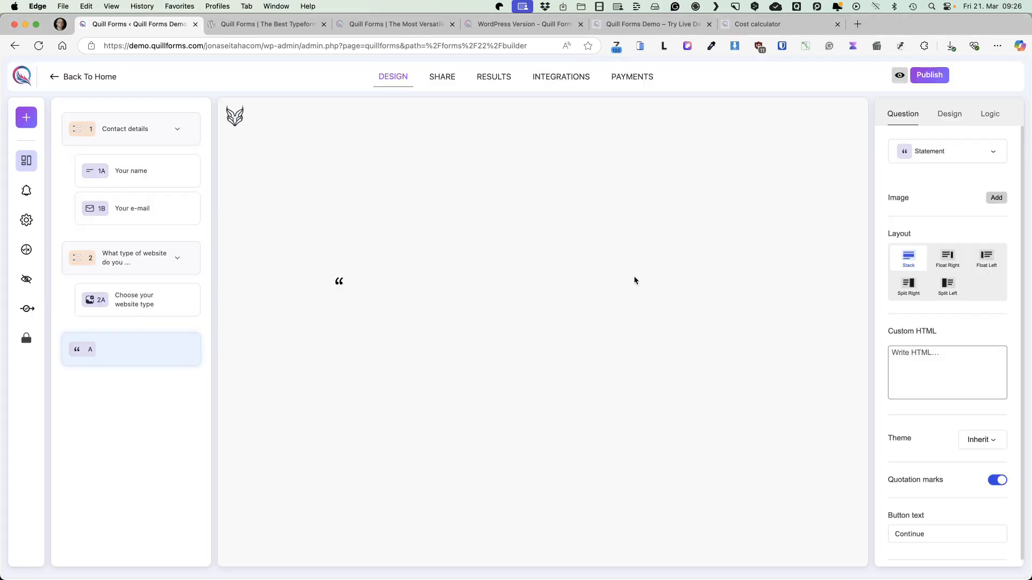
{"action": "left_click_drag", "start_coordinate": [110, 342], "coordinate": [127, 327]}
Write "CURRENT TOTAL:" in the new statement, followed by a recalled Score value
{"action": "left_click", "coordinate": [420, 422]}
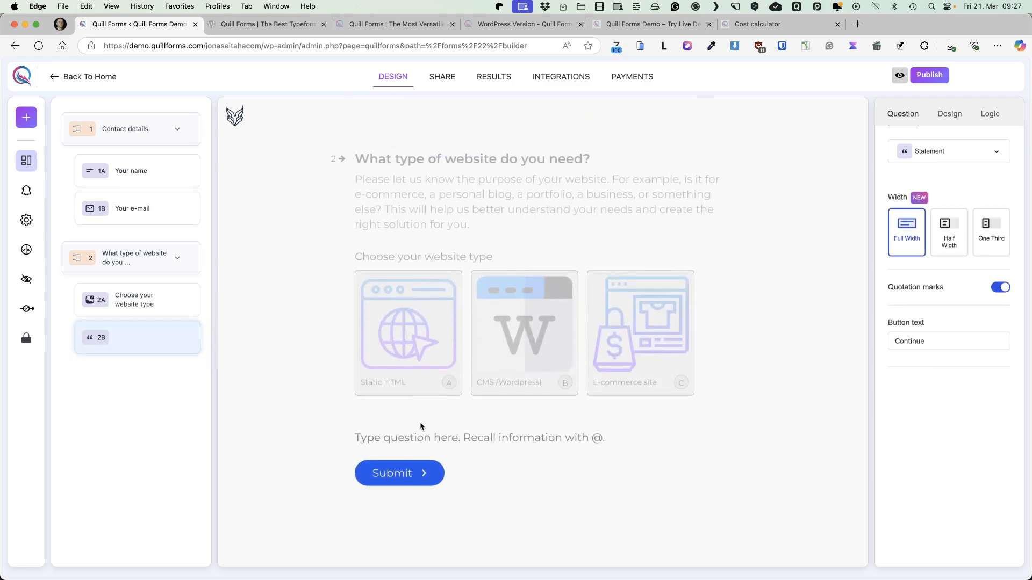
{"action": "type", "text": "CURRENT TOTAL"}
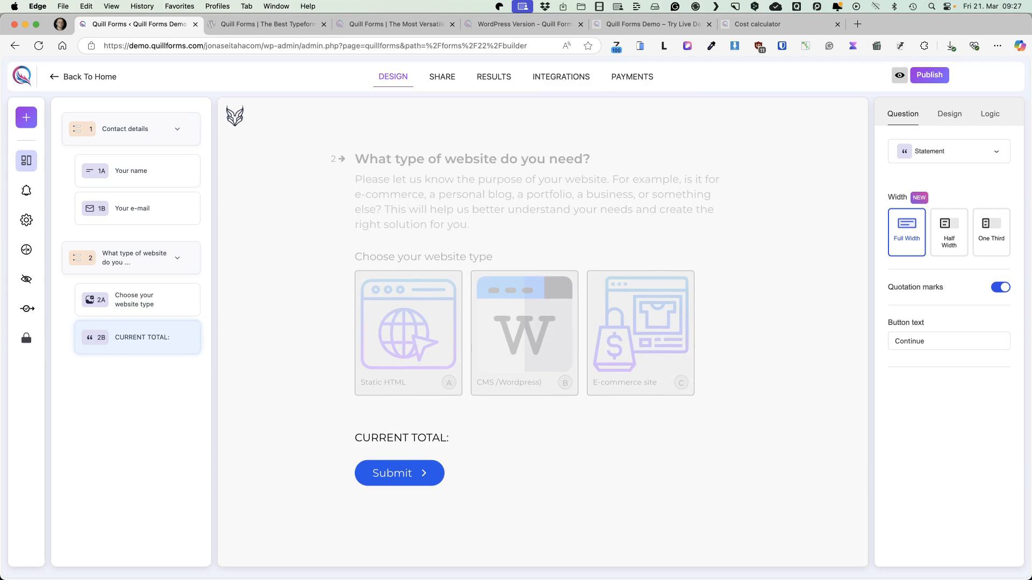
{"action": "type", "text": ": @"}
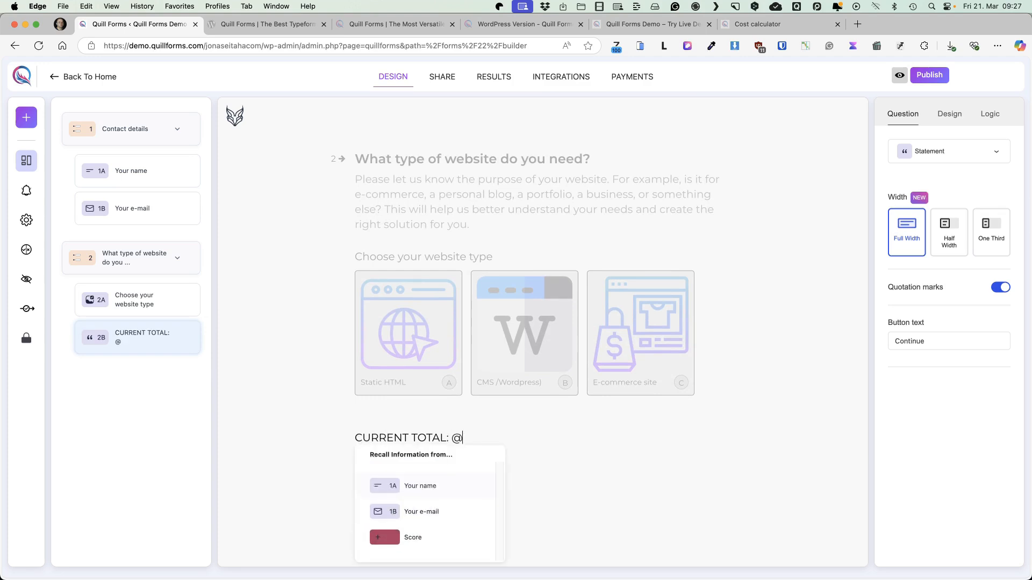
{"action": "left_click", "coordinate": [408, 540]}
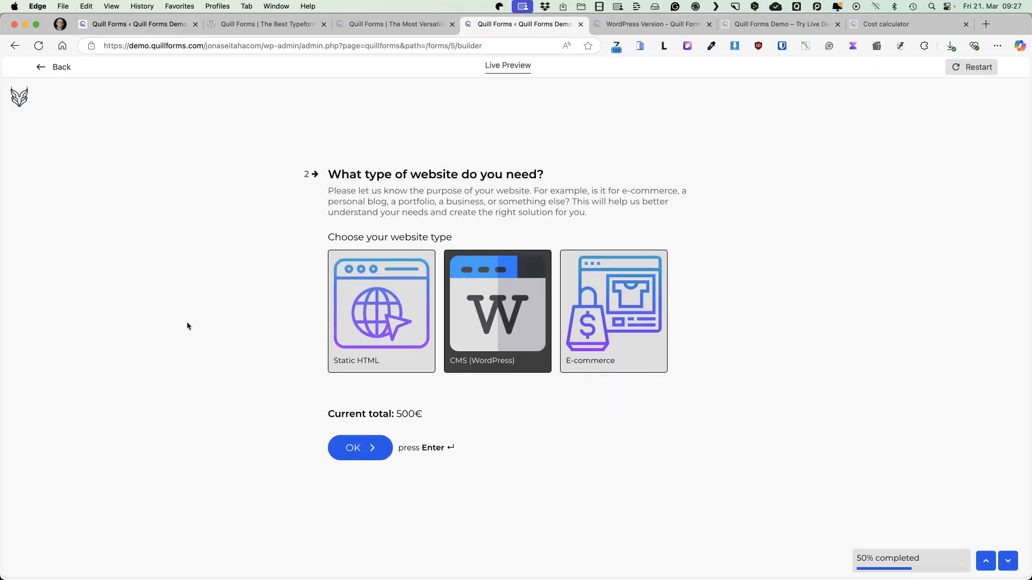
Test the finished form's live preview by switching between Static HTML, CMS (WordPress) and E-commerce, and close the preview
{"action": "left_click", "coordinate": [381, 329]}
{"action": "left_click", "coordinate": [498, 329]}
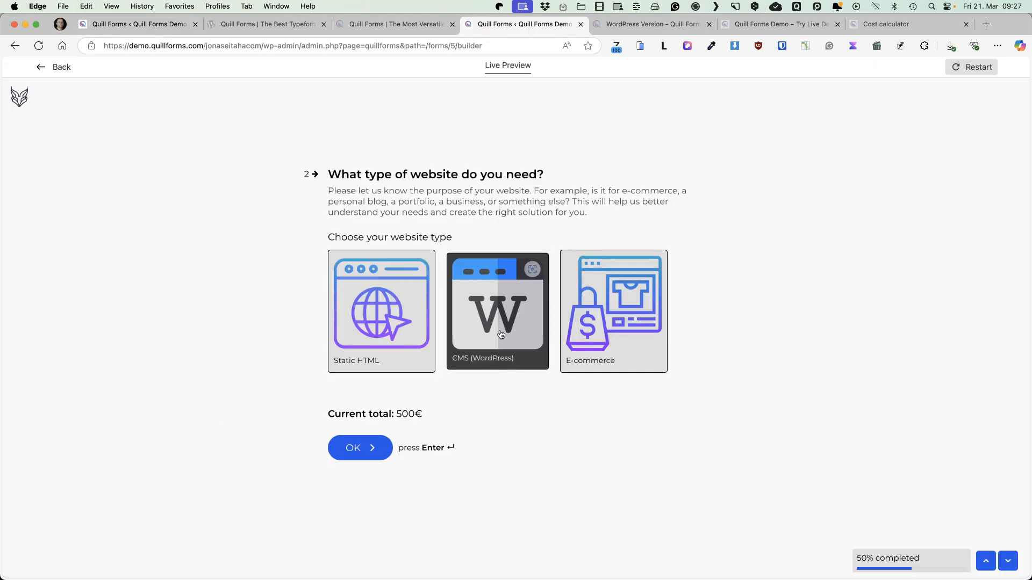
{"action": "left_click", "coordinate": [619, 329]}
{"action": "left_click", "coordinate": [498, 322]}
{"action": "left_click", "coordinate": [382, 323]}
{"action": "left_click", "coordinate": [497, 322]}
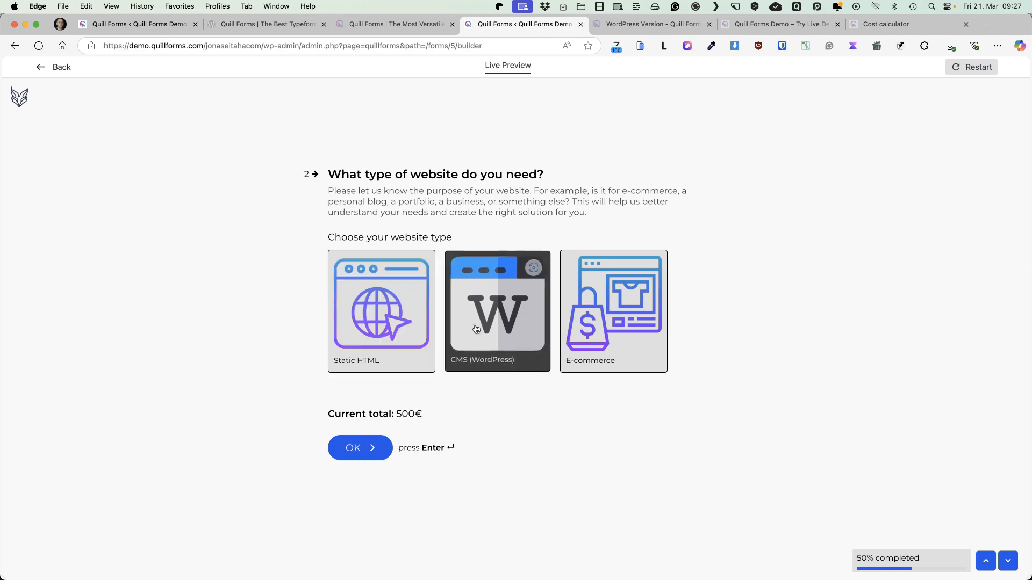
{"action": "left_click", "coordinate": [613, 322]}
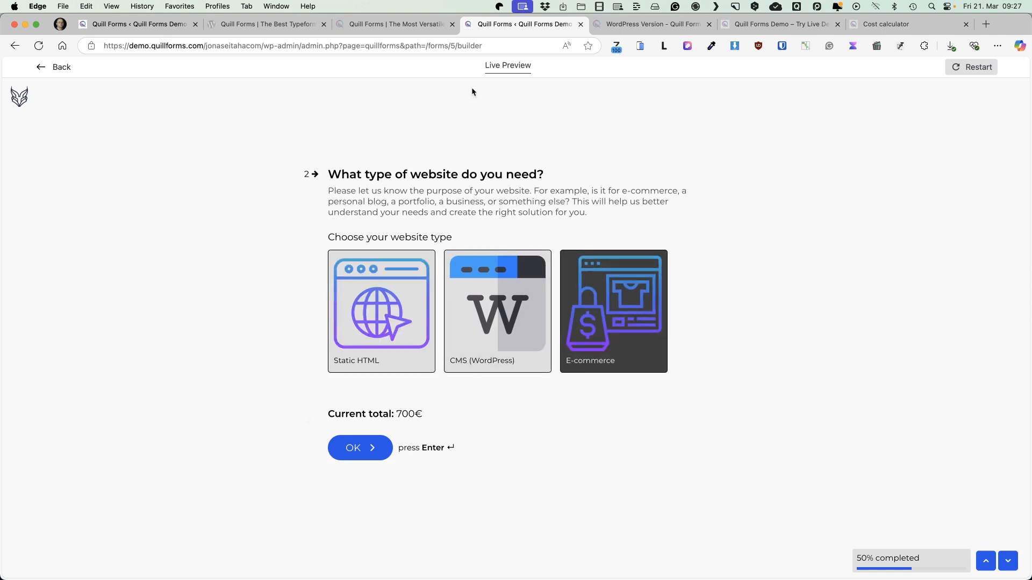
{"action": "key", "text": "super+w"}
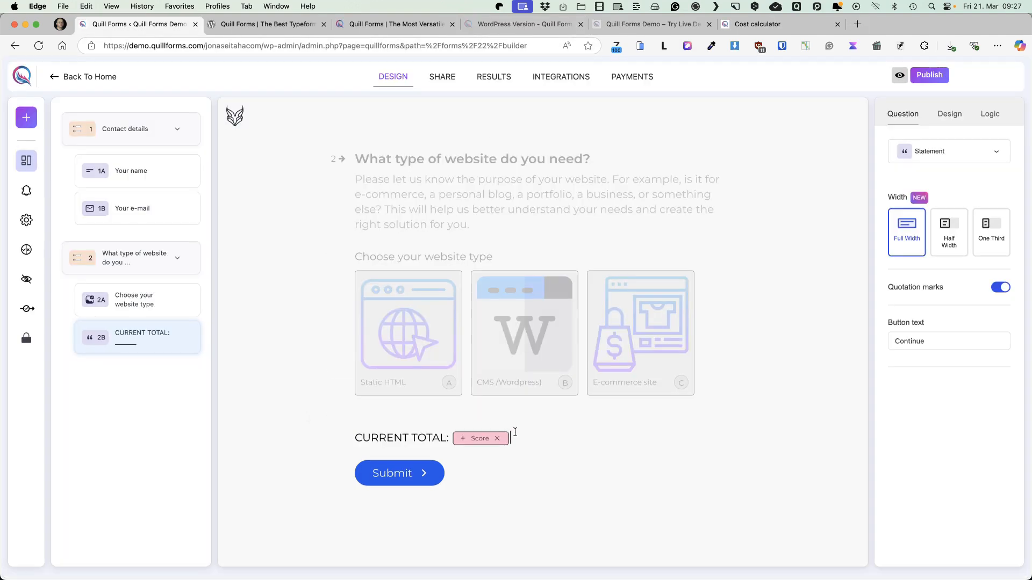
Append a "€" sign after the Score value in the CURRENT TOTAL statement
{"action": "left_click", "coordinate": [515, 435]}
{"action": "type", "text": "€"}
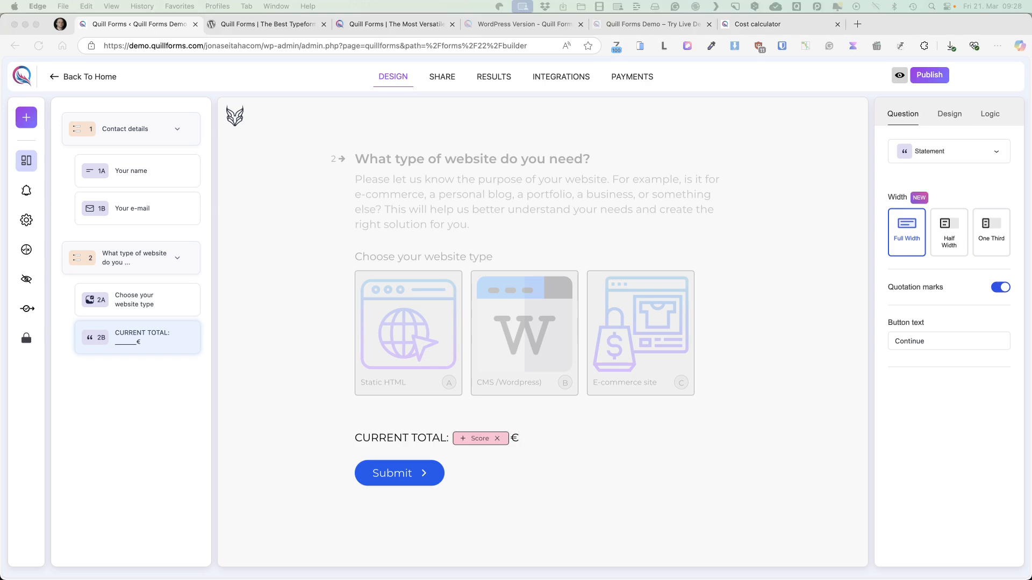
{"action": "left_click", "coordinate": [119, 440]}
Duplicate the website-type group and delete the picture choice question from the copy
{"action": "left_click", "coordinate": [191, 258]}
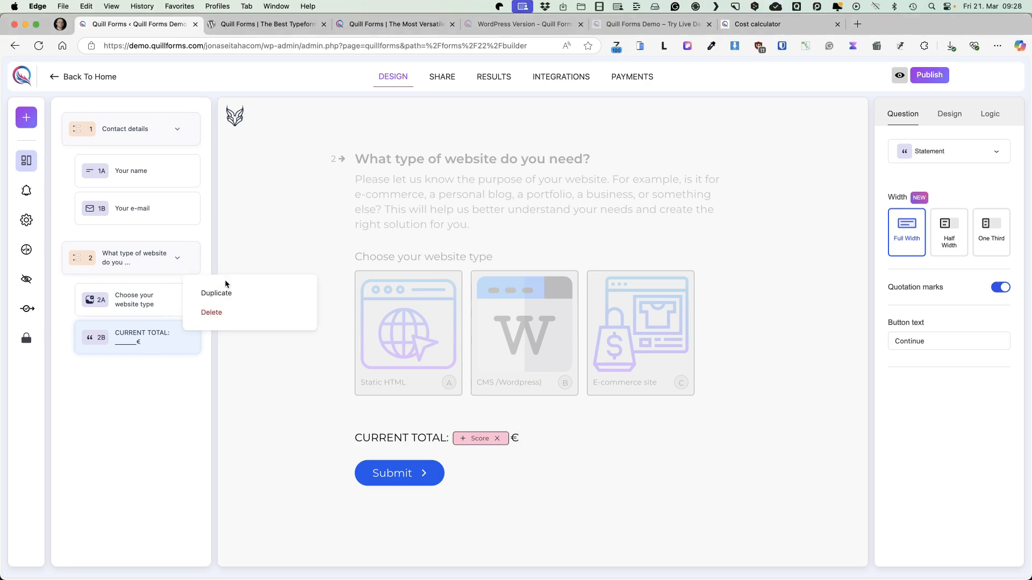
{"action": "left_click", "coordinate": [224, 301]}
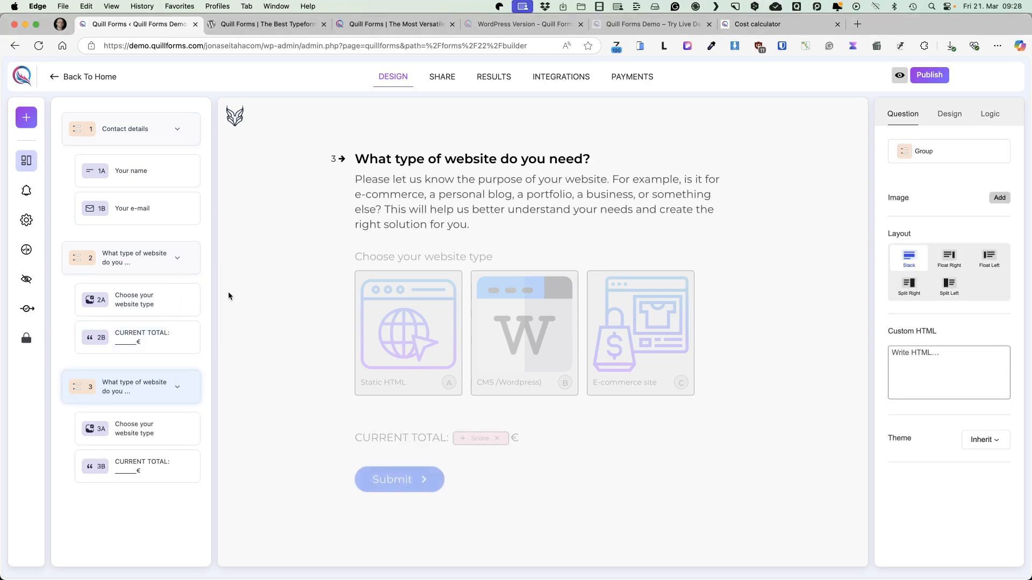
{"action": "left_click", "coordinate": [192, 433]}
{"action": "left_click", "coordinate": [211, 483]}
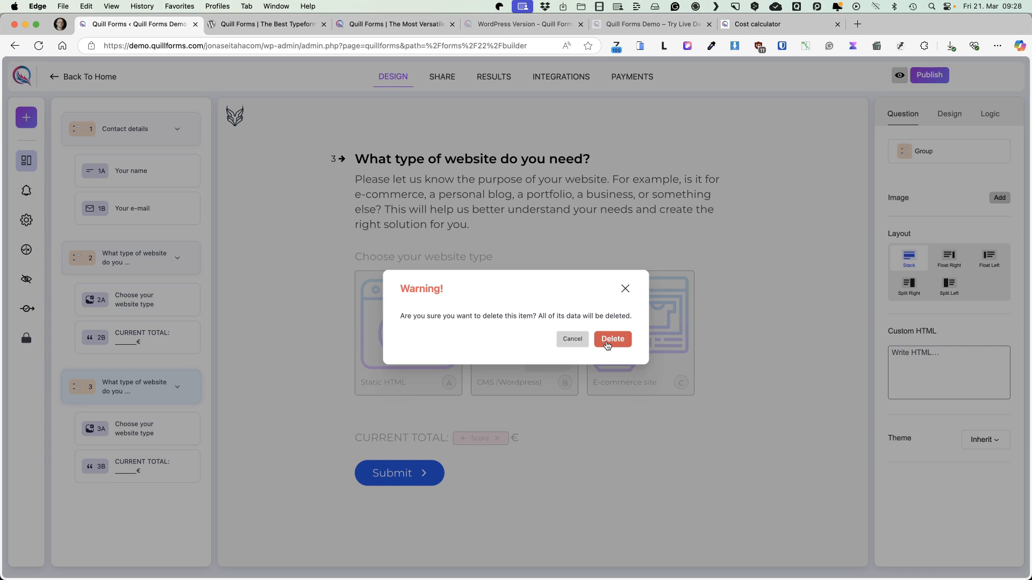
{"action": "left_click", "coordinate": [611, 341]}
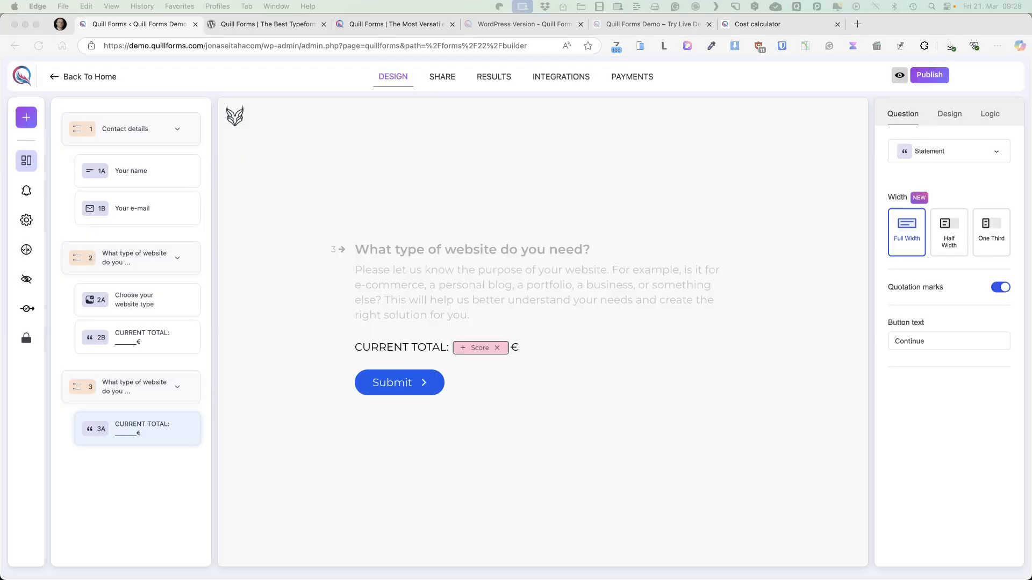
Replace the copied group's title with "How many pages or posts need to be added by us?" and its description with the catalog example text
{"action": "left_click", "coordinate": [409, 249]}
{"action": "left_click", "coordinate": [410, 248]}
{"action": "key", "text": "super+a"}
{"action": "type", "text": "How many pages or posts need to be added by us?"}
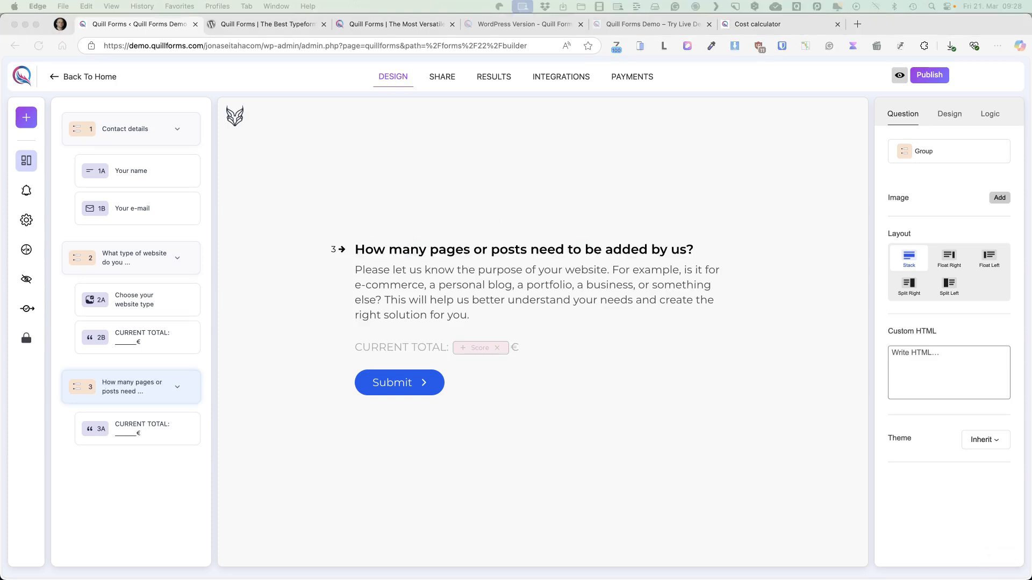
{"action": "left_click", "coordinate": [511, 277]}
{"action": "key", "text": "super+a"}
{"action": "type", "text": "For instance, if your catalog contains 30 pages + 50 blog posts (total 80 items to insert) but you only want to include around 30 items, please select the corresponding number below."}
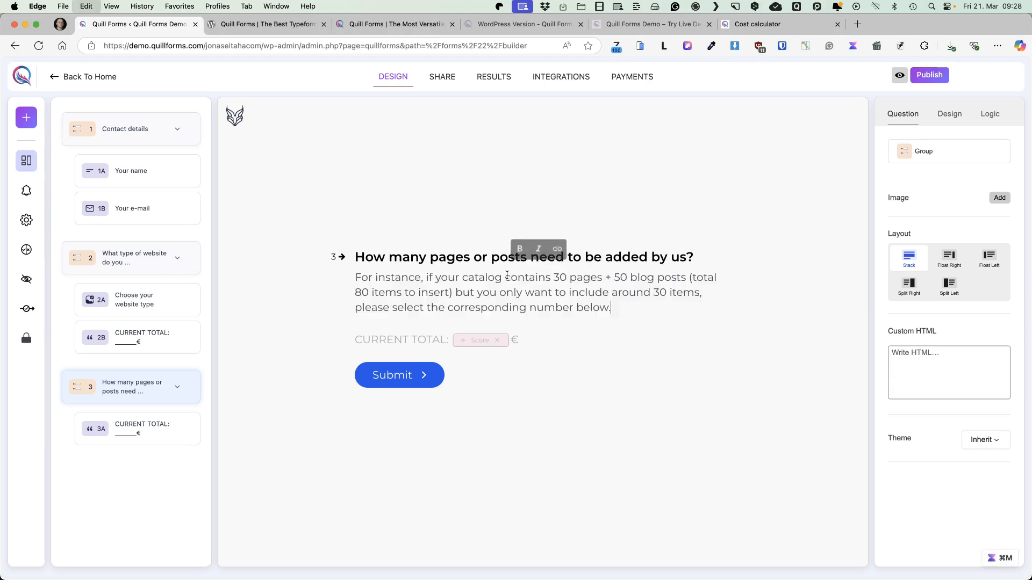
Add a Multiple Choice question to the pages-or-posts group above the current total and make it required
{"action": "left_click", "coordinate": [20, 123]}
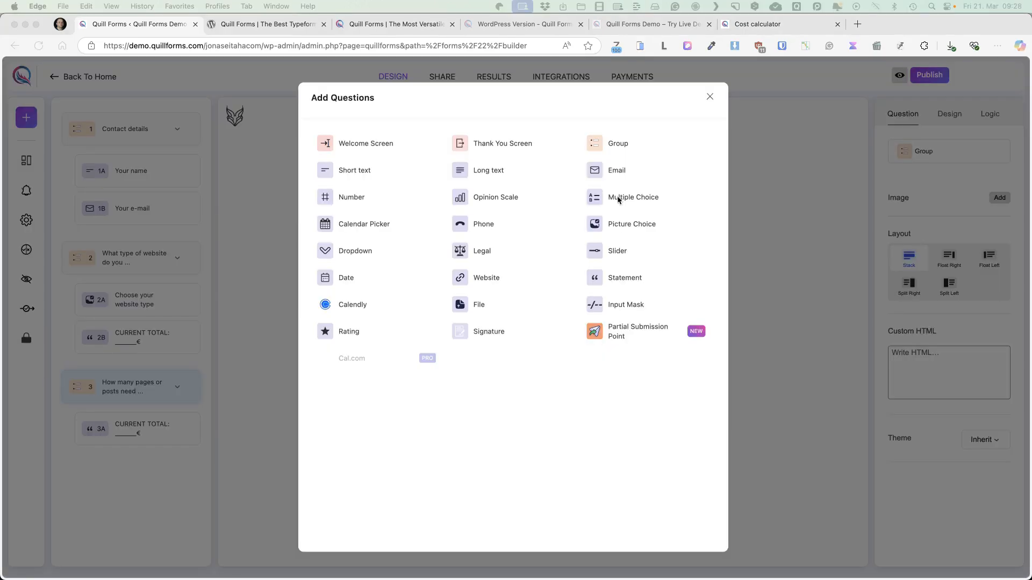
{"action": "left_click", "coordinate": [613, 198]}
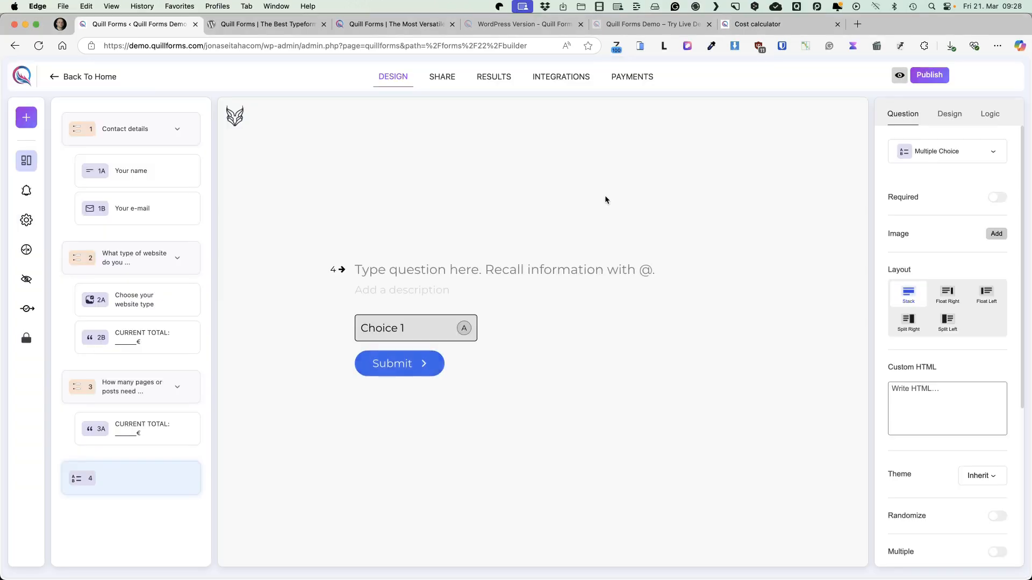
{"action": "left_click_drag", "start_coordinate": [121, 467], "coordinate": [133, 431]}
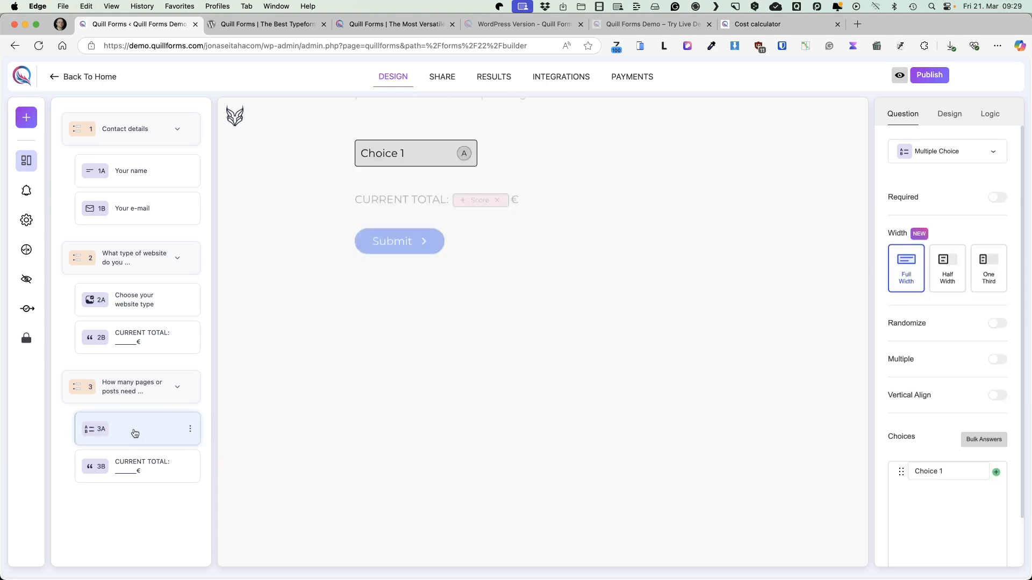
{"action": "left_click", "coordinate": [998, 197]}
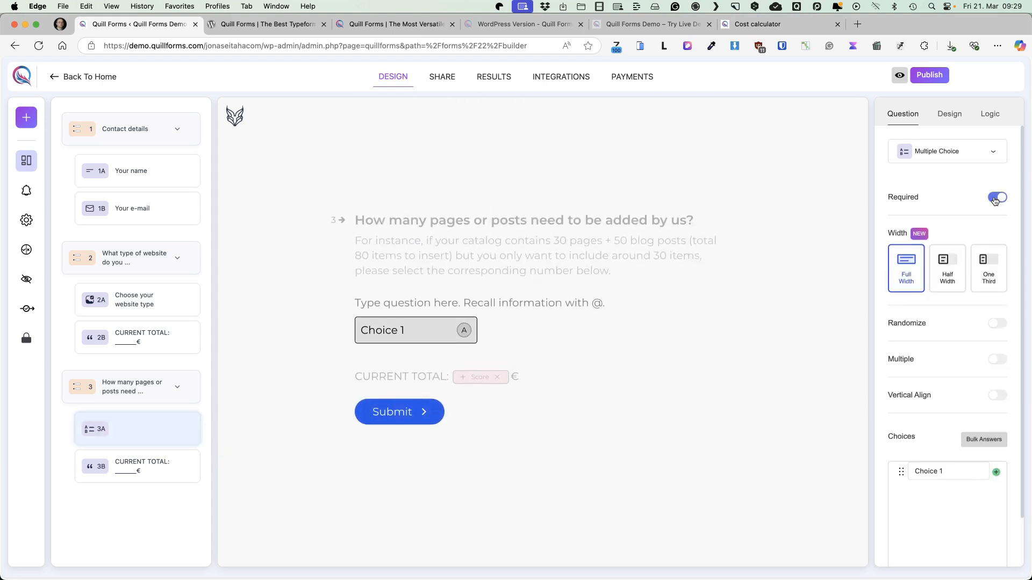
Try the Half Width and One Third settings on the multiple-choice question and restore Full Width
{"action": "left_click", "coordinate": [947, 270]}
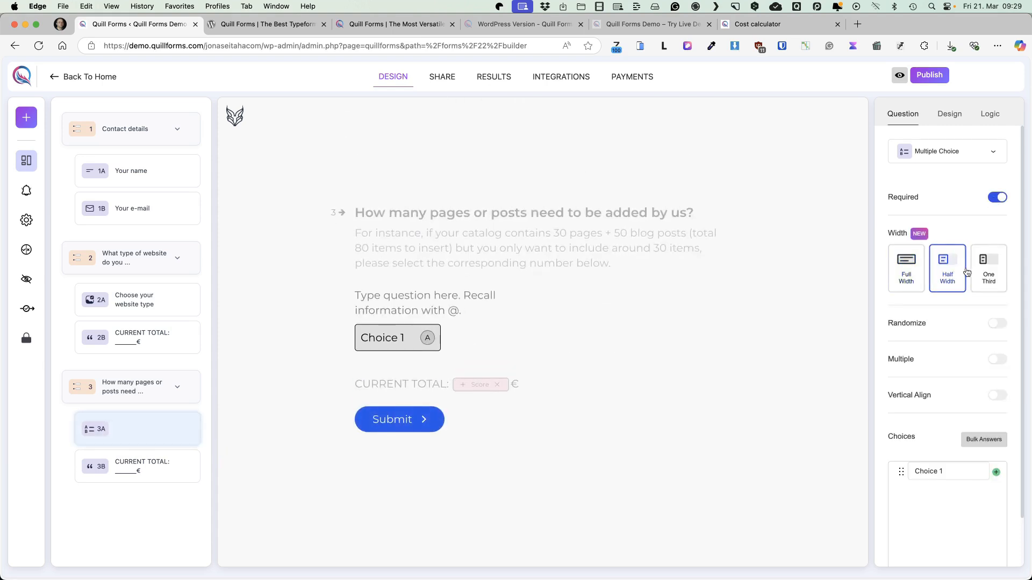
{"action": "left_click", "coordinate": [987, 269]}
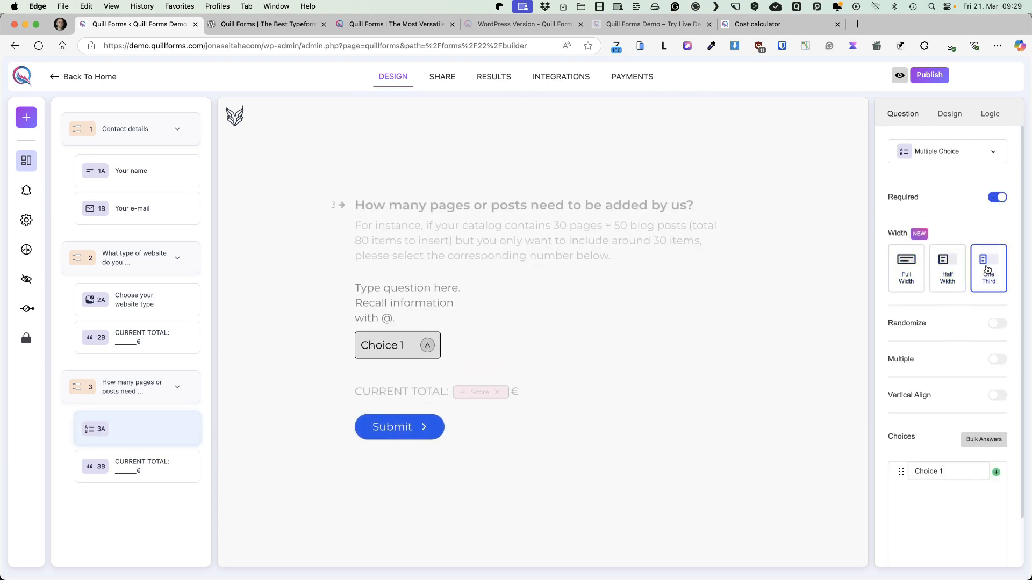
{"action": "left_click", "coordinate": [908, 264]}
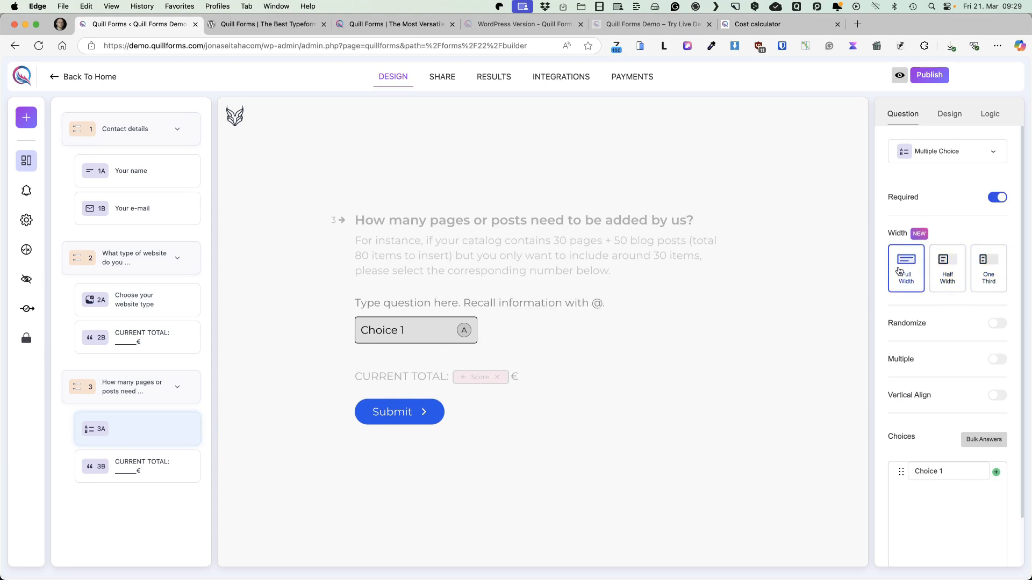
Give the multiple-choice question three choices labelled "1-20", "21-40" and "More than 40"
{"action": "left_click", "coordinate": [996, 471]}
{"action": "left_click", "coordinate": [994, 468]}
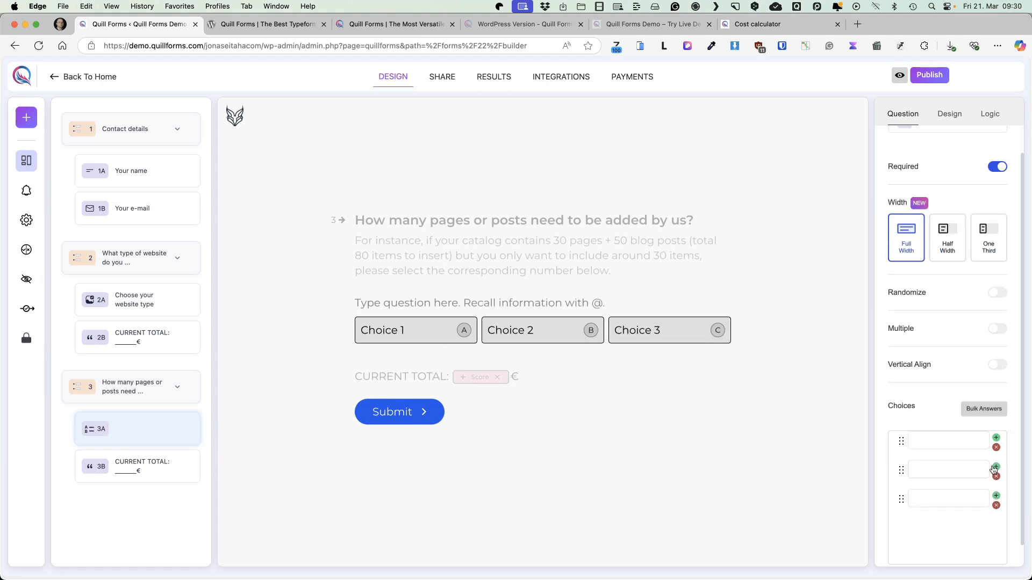
{"action": "type", "text": "1-20"}
{"action": "left_click", "coordinate": [947, 466]}
{"action": "type", "text": "21."}
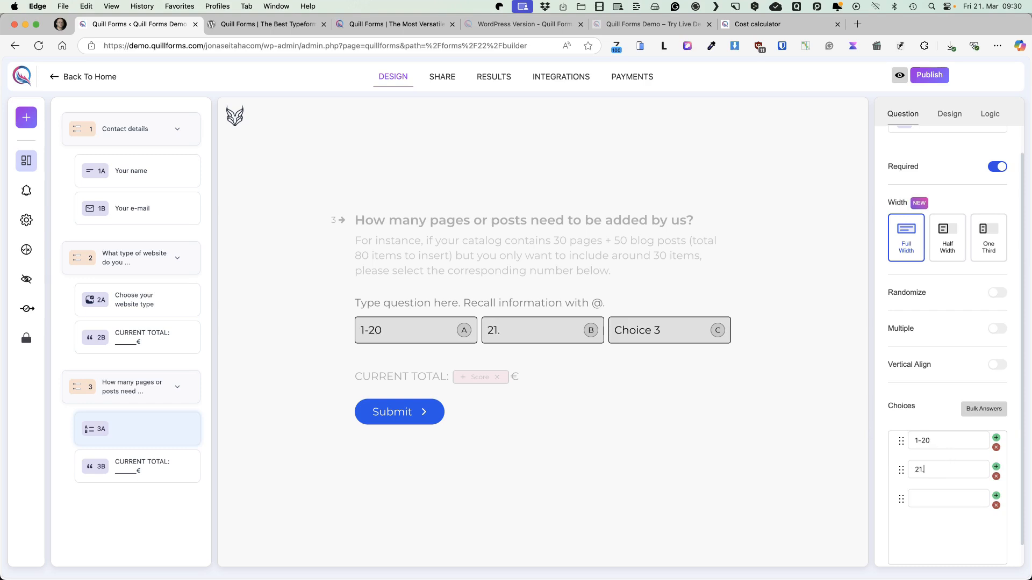
{"action": "type", "text": "40"}
{"action": "left_click", "coordinate": [948, 498]}
{"action": "type", "text": "More than 40"}
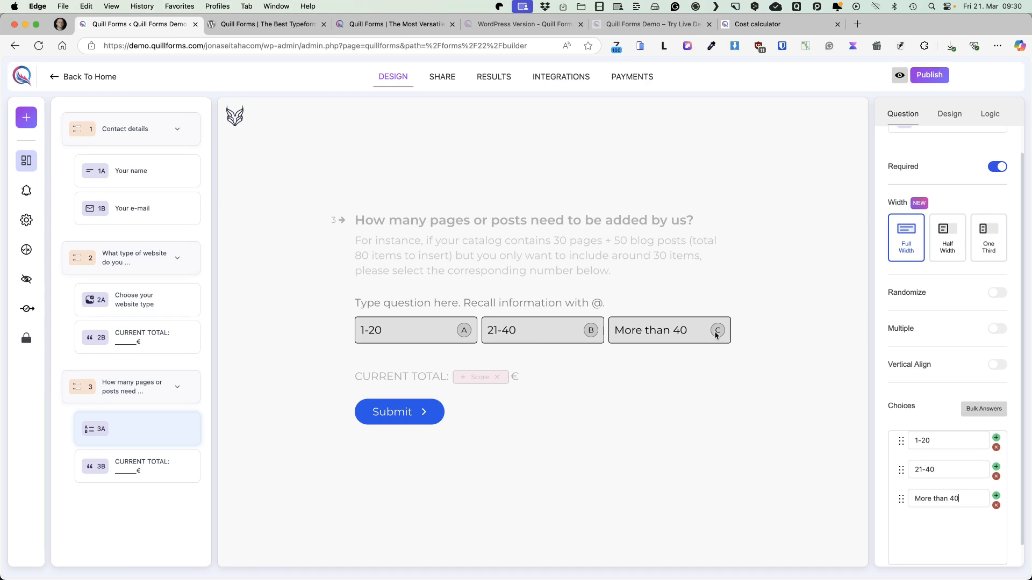
Turn off letters on answers and questions numbers in the general form settings, with the animation direction set to Vertical
{"action": "left_click", "coordinate": [28, 222]}
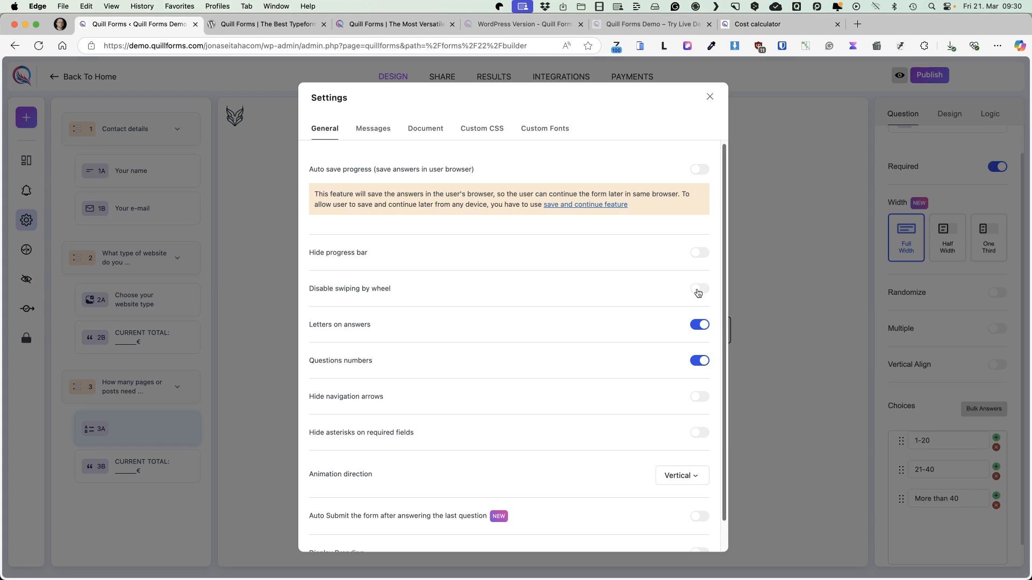
{"action": "left_click", "coordinate": [699, 325]}
{"action": "scroll", "coordinate": [583, 319], "scroll_direction": "down", "scroll_amount": 1}
{"action": "left_click", "coordinate": [699, 328]}
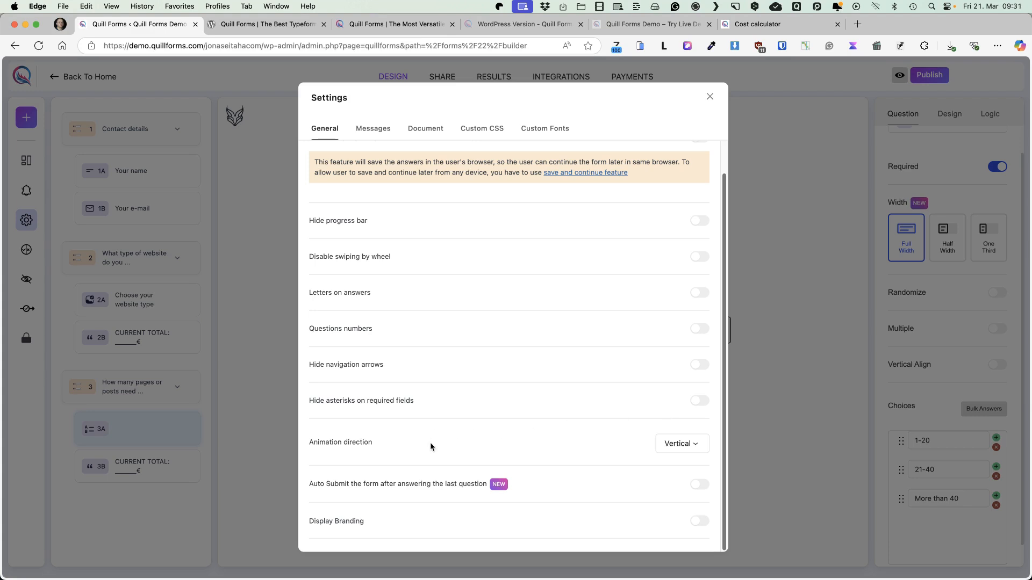
{"action": "left_click", "coordinate": [694, 446]}
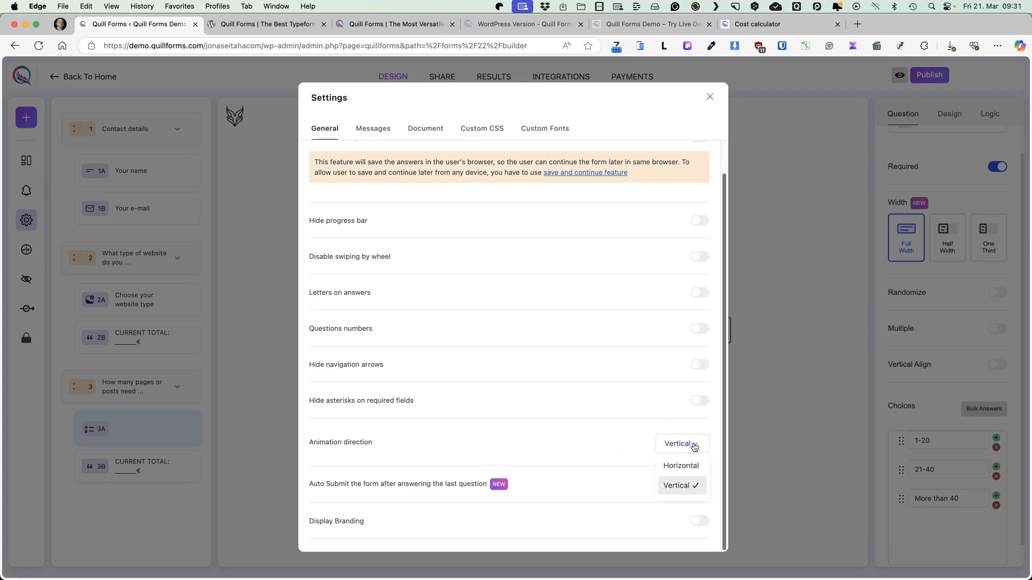
{"action": "left_click", "coordinate": [687, 487]}
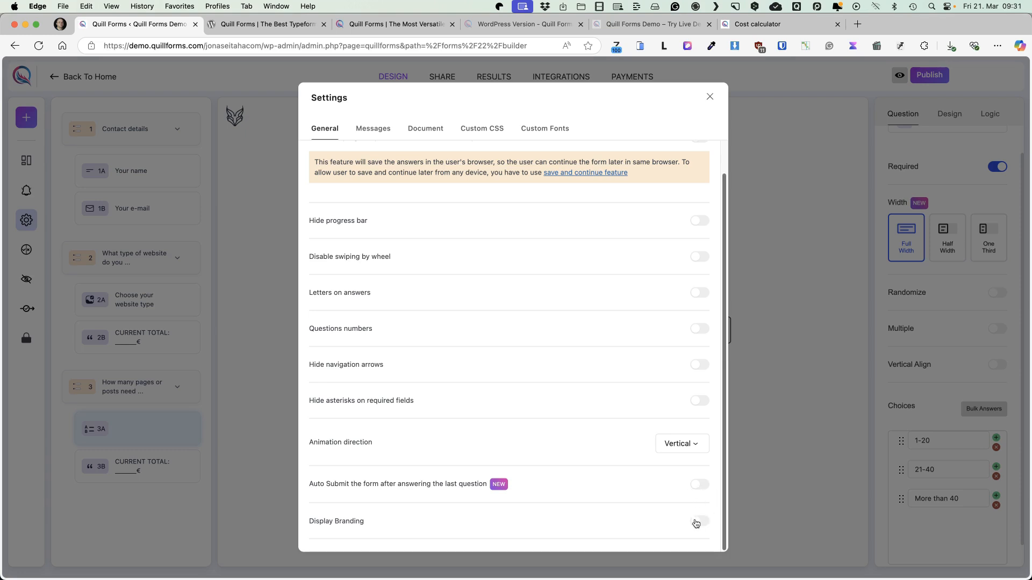
Review the form's message texts, document title and slug, custom CSS and custom fonts settings, and close the settings
{"action": "left_click", "coordinate": [378, 130]}
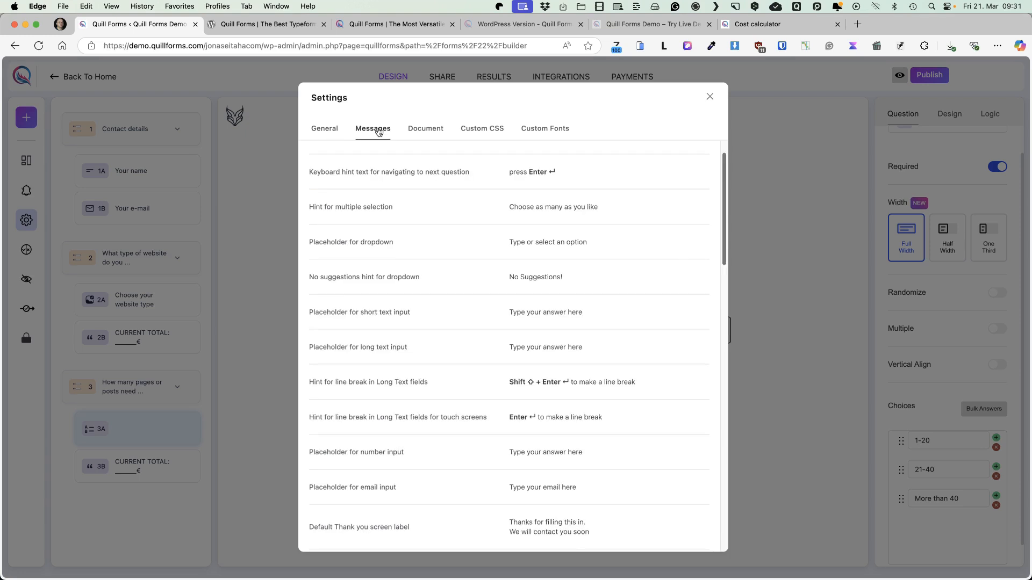
{"action": "left_click", "coordinate": [374, 243]}
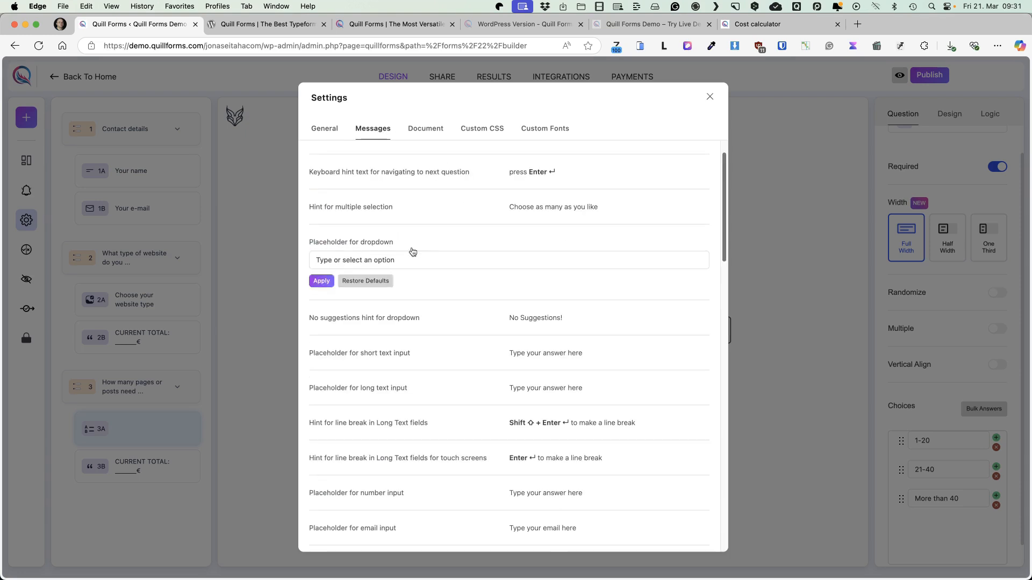
{"action": "left_click", "coordinate": [571, 320]}
{"action": "left_click", "coordinate": [357, 362]}
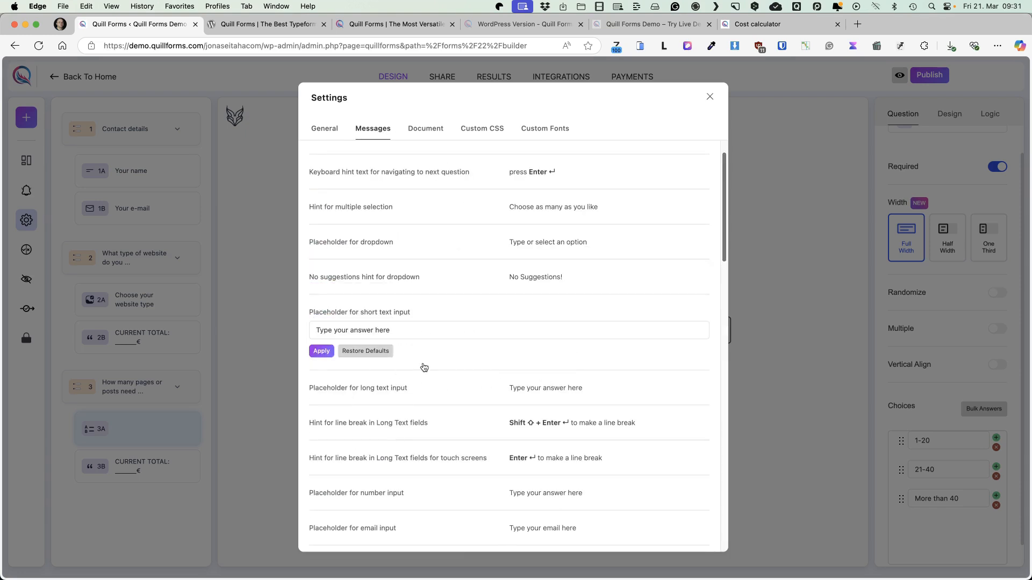
{"action": "left_click", "coordinate": [425, 129]}
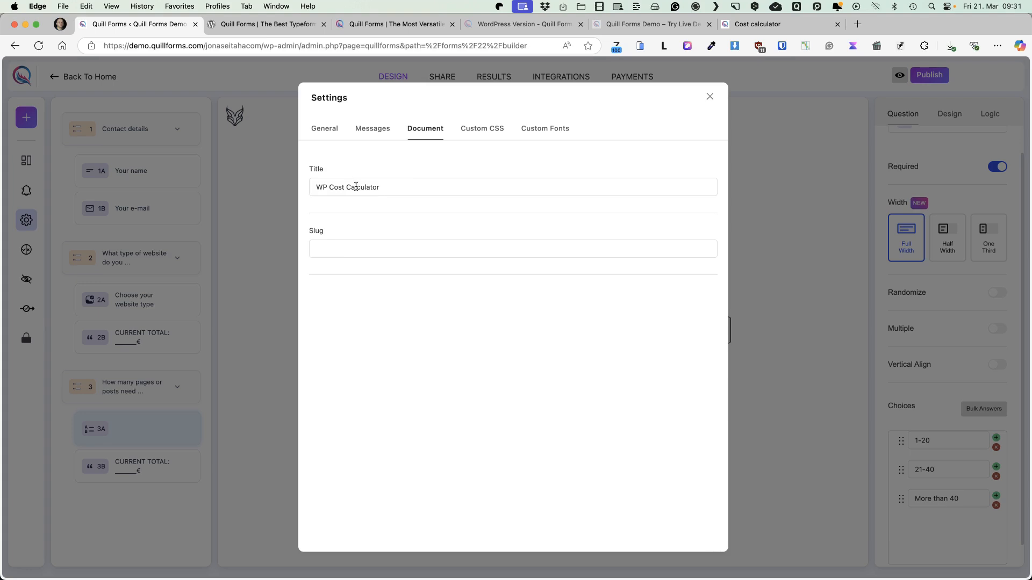
{"action": "left_click", "coordinate": [486, 130]}
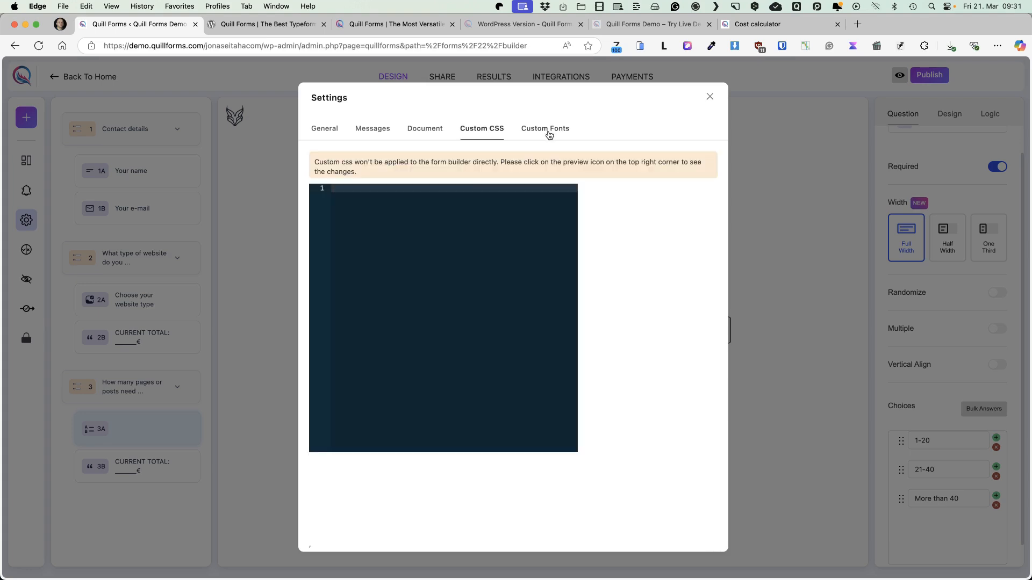
{"action": "left_click", "coordinate": [552, 132]}
{"action": "left_click", "coordinate": [318, 131]}
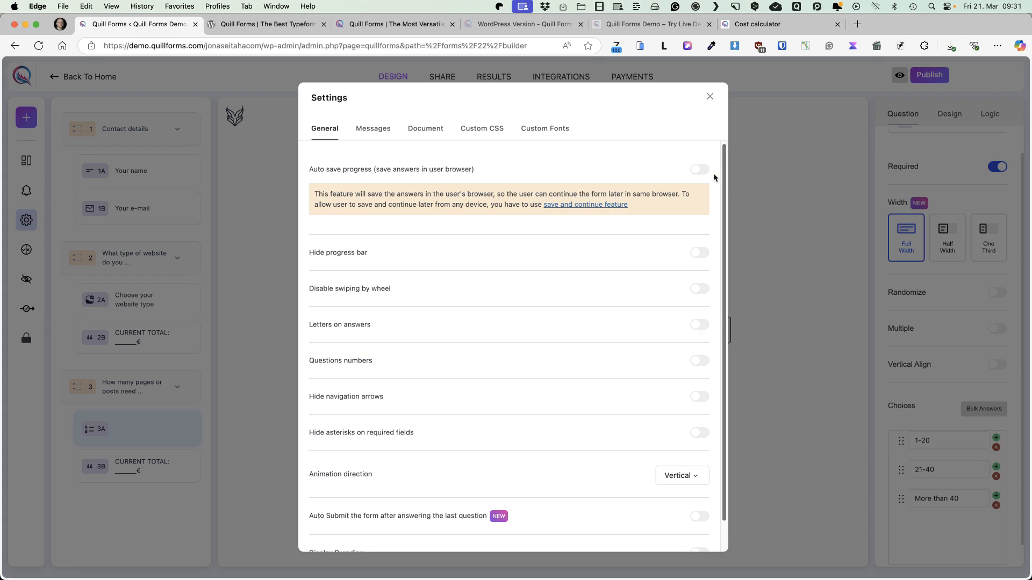
{"action": "left_click", "coordinate": [709, 98]}
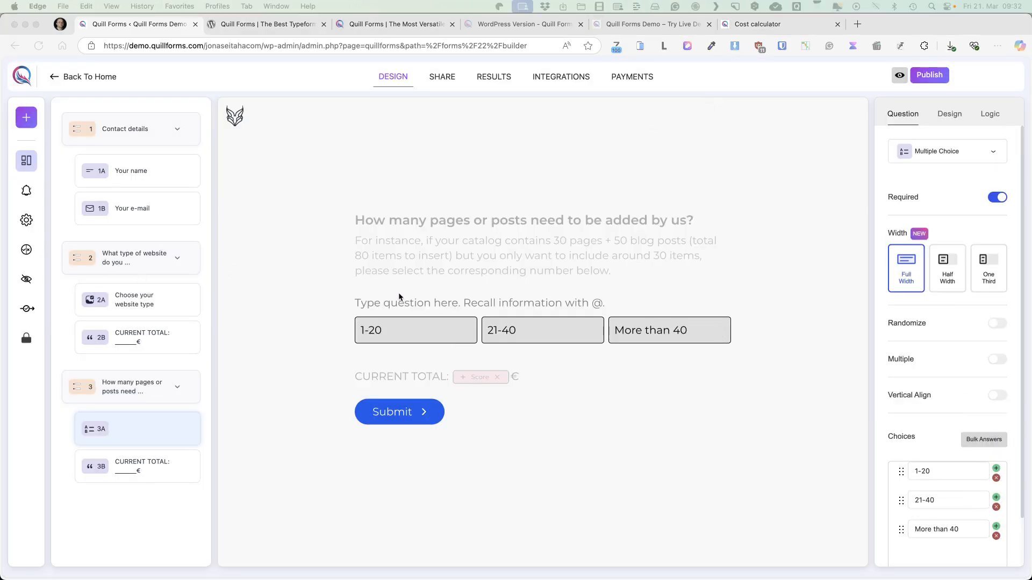
Title the multiple-choice question in the pages-or-posts group "Choose your number:"
{"action": "left_click", "coordinate": [400, 301]}
{"action": "type", "text": "Choose your number"}
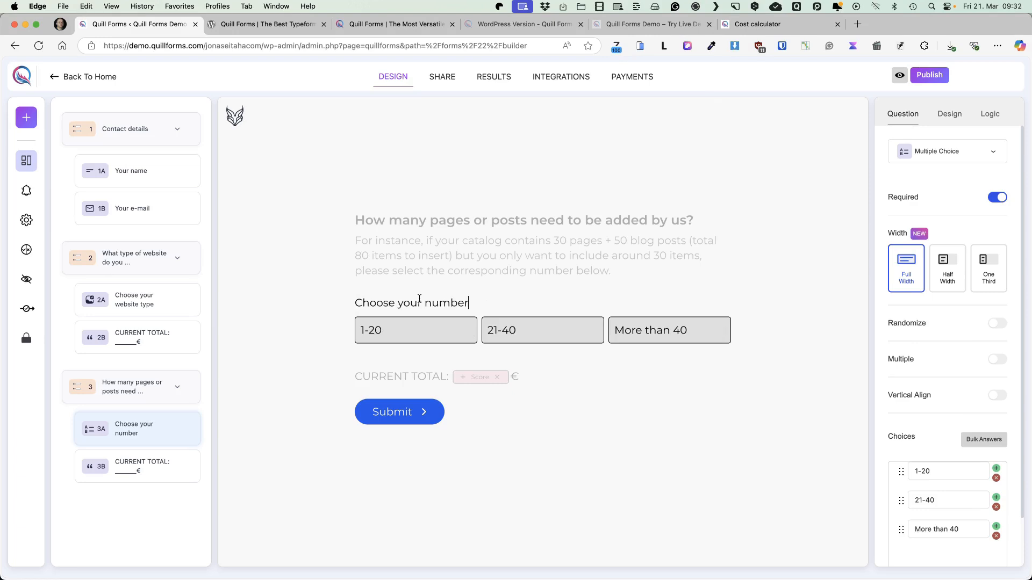
{"action": "type", "text": ":"}
Assign Score points of 10 to "1-20", 50 to "21-40" and 100 to "More than 40" for the pages-or-posts question
{"action": "left_click", "coordinate": [988, 118]}
{"action": "left_click", "coordinate": [956, 182]}
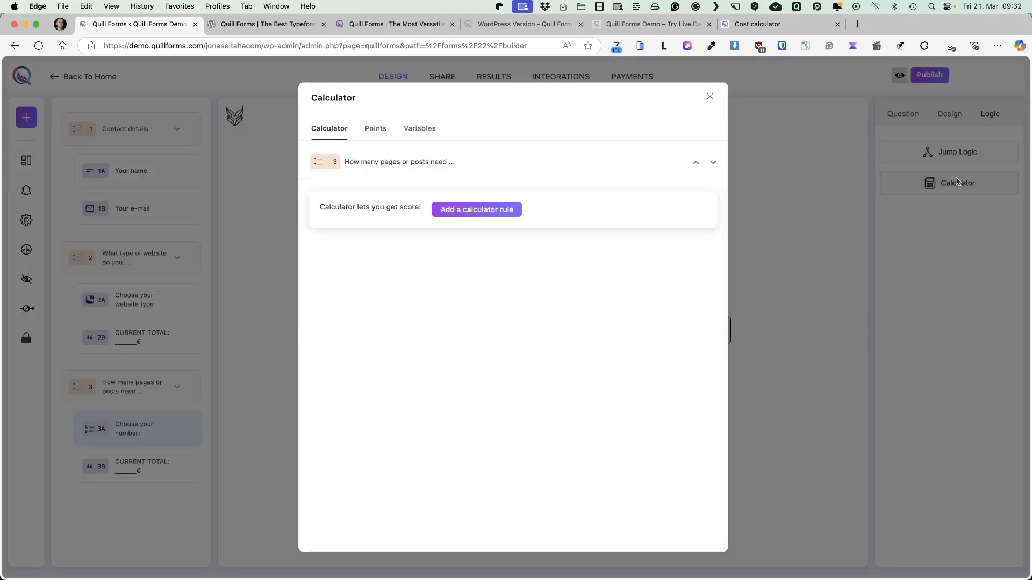
{"action": "left_click", "coordinate": [375, 128]}
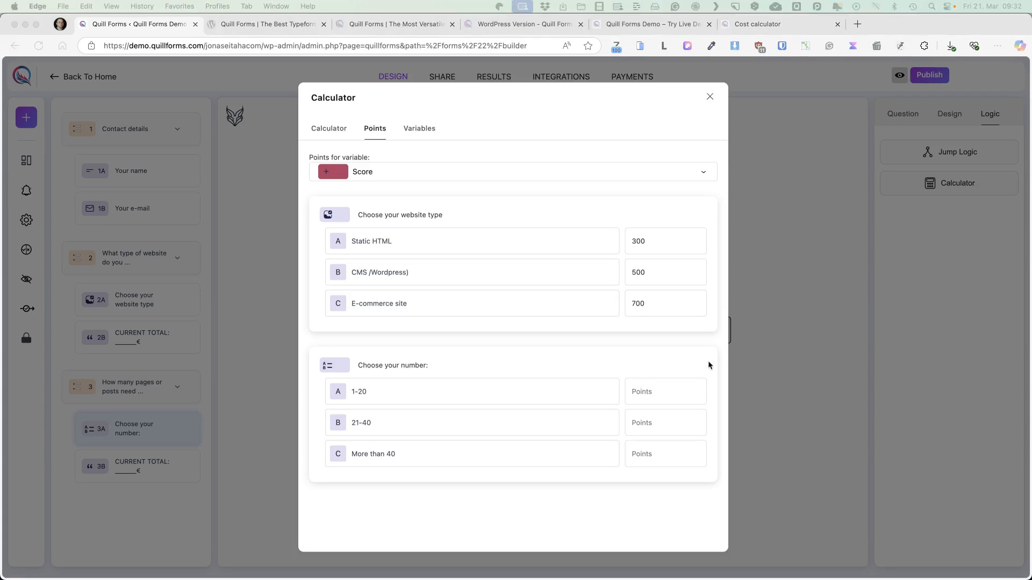
{"action": "left_click", "coordinate": [647, 391]}
{"action": "type", "text": "10"}
{"action": "left_click", "coordinate": [646, 423]}
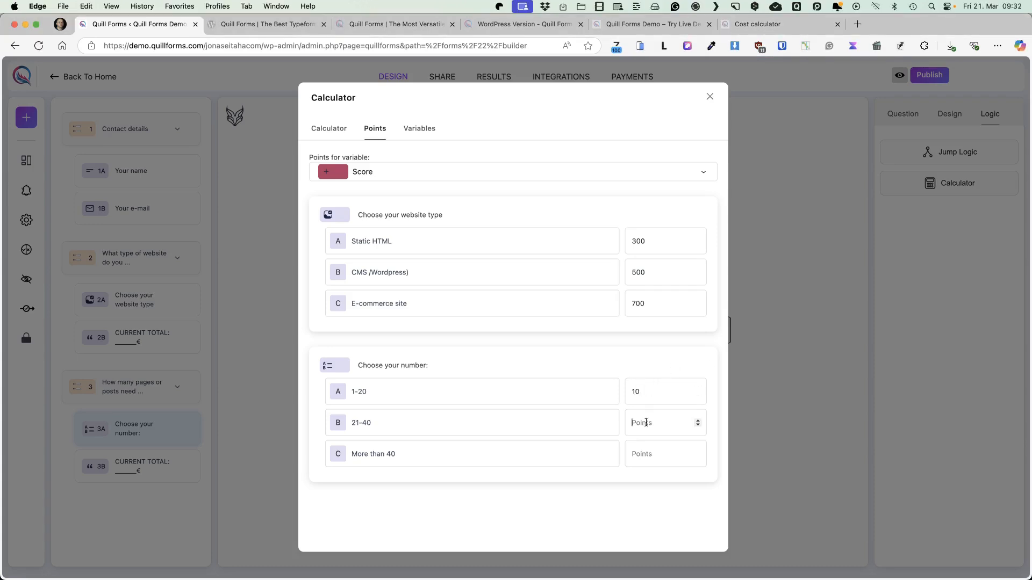
{"action": "type", "text": "50"}
{"action": "left_click", "coordinate": [656, 454]}
{"action": "type", "text": "100"}
{"action": "left_click", "coordinate": [709, 101]}
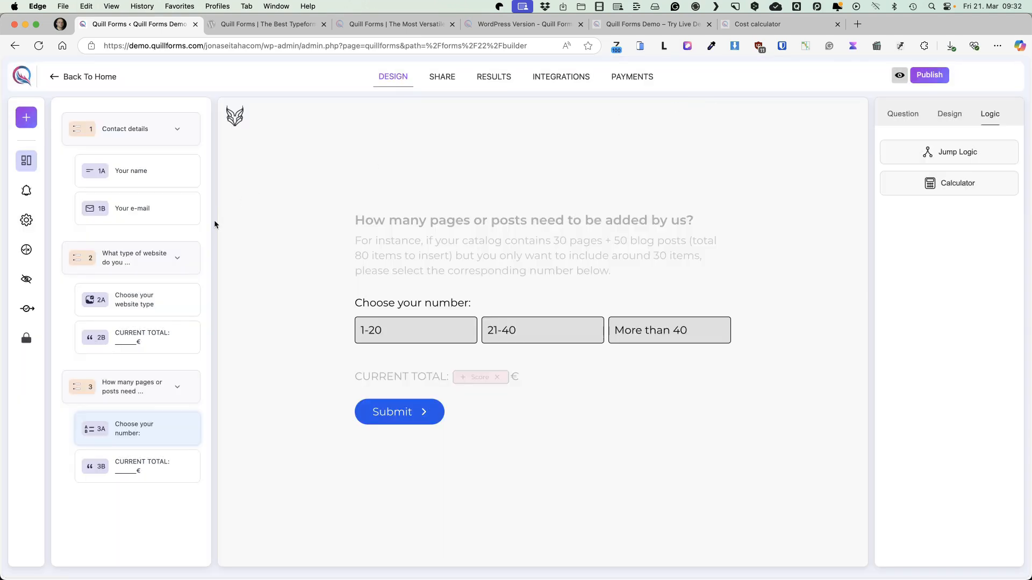
Duplicate the pages-or-posts group and insert ", products" after "pages" in the copy's title
{"action": "left_click", "coordinate": [188, 387]}
{"action": "left_click", "coordinate": [215, 424]}
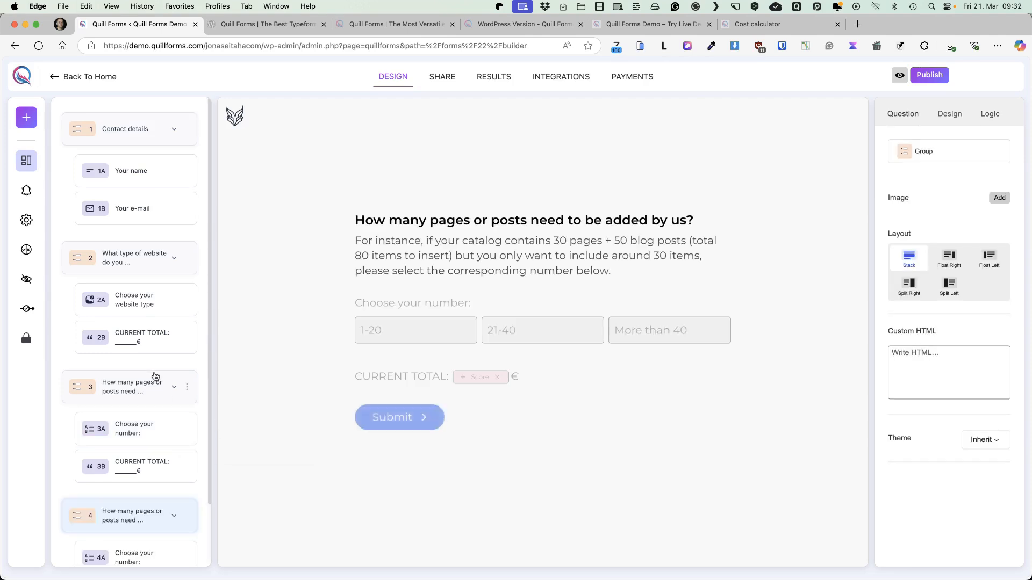
{"action": "scroll", "coordinate": [151, 371], "scroll_direction": "down", "scroll_amount": 2}
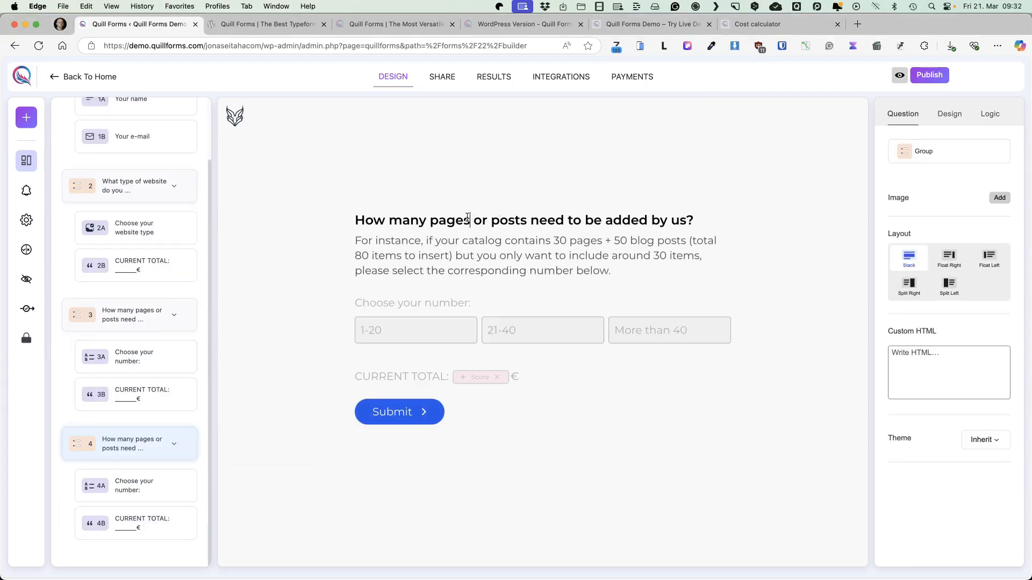
{"action": "type", "text": ", products"}
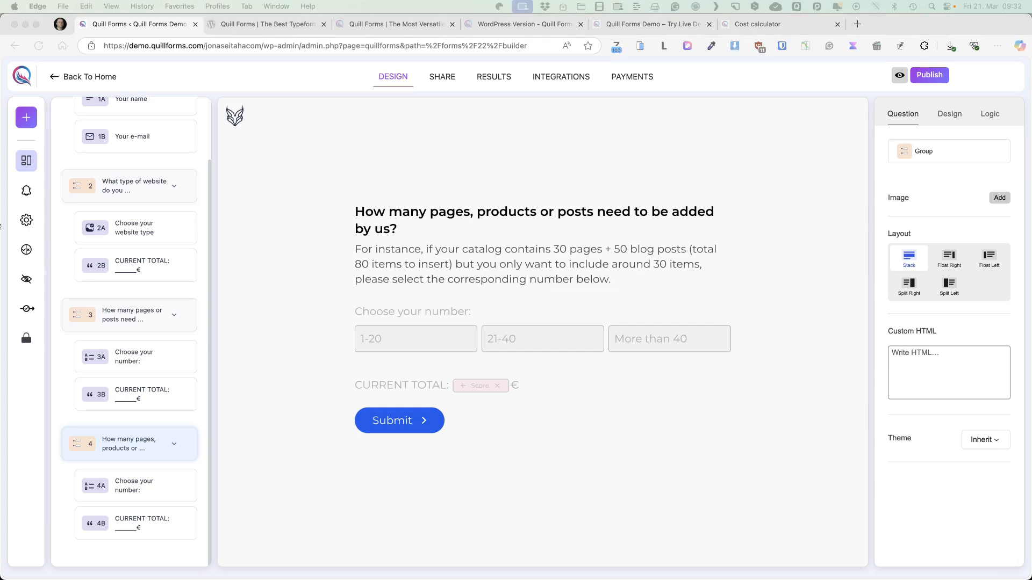
Replace the copied group's description with the example of 500 products + 50 blog posts (total 550 items to insert), including around 30 items
{"action": "left_click", "coordinate": [567, 261]}
{"action": "triple_click", "coordinate": [522, 257]}
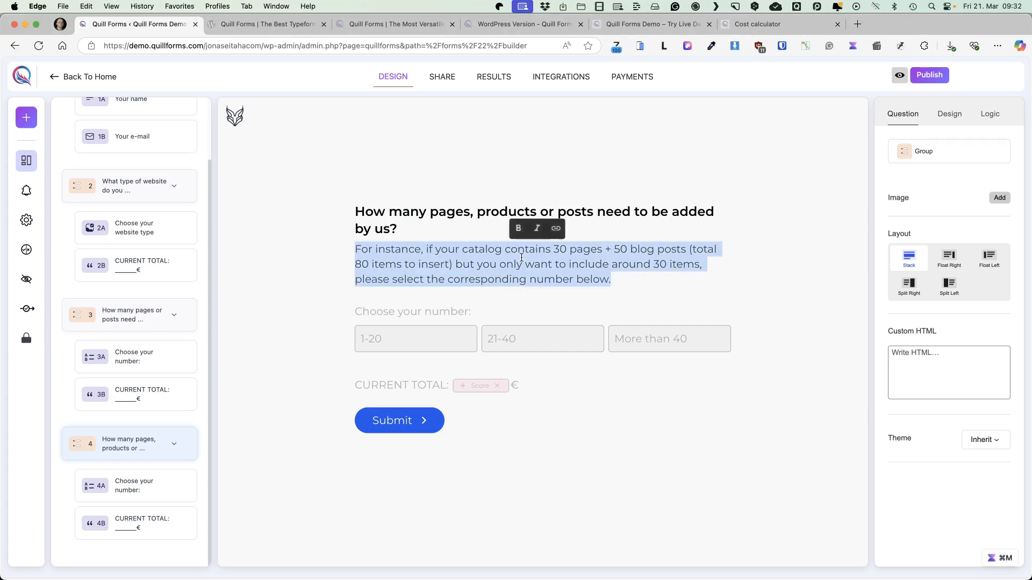
{"action": "type", "text": "For instance, if your catalog contains 500 products + 50 blog posts (total 550 items to insert) but you only want to include around 30 items, please select the corresponding number below."}
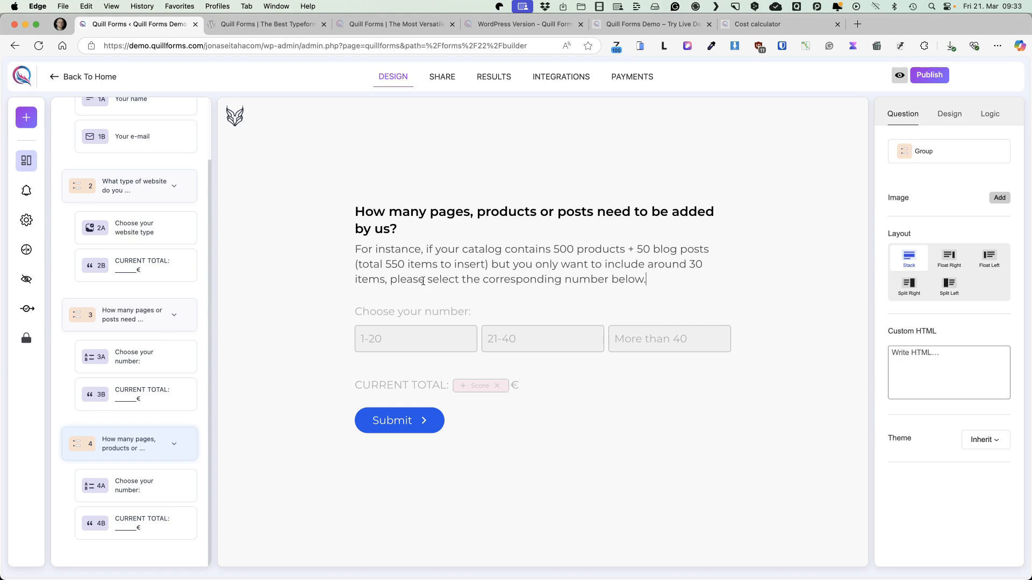
Give the products group's number question Score points of 10, 50 and 100 for "1-20", "21-40" and "More than 40"
{"action": "left_click", "coordinate": [447, 324]}
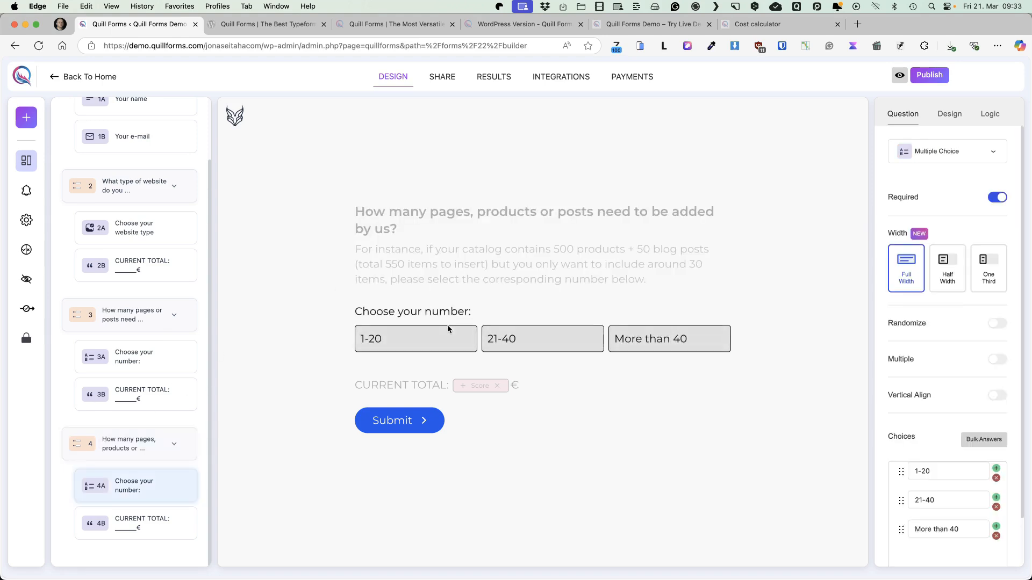
{"action": "left_click", "coordinate": [991, 115]}
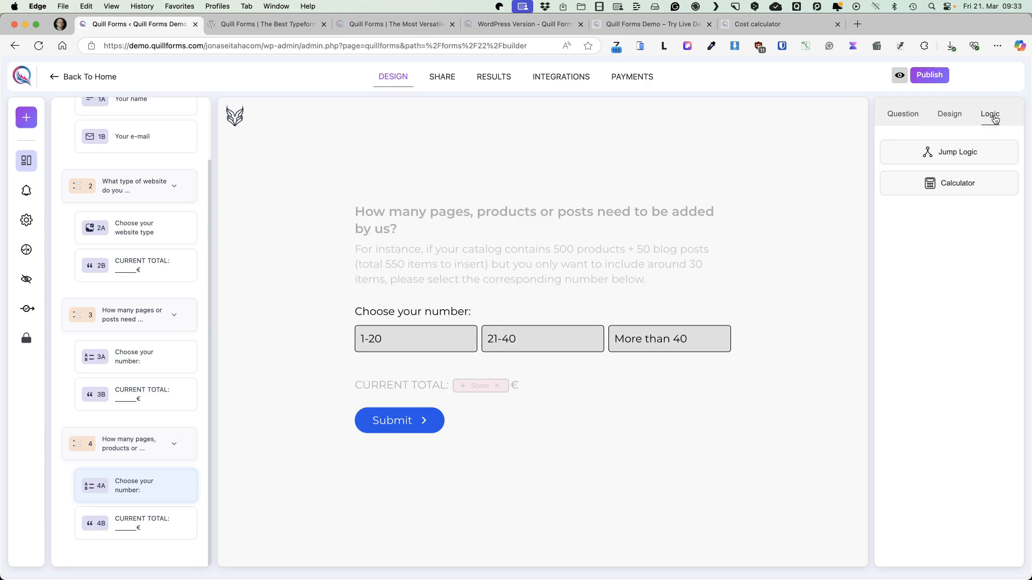
{"action": "left_click", "coordinate": [949, 184]}
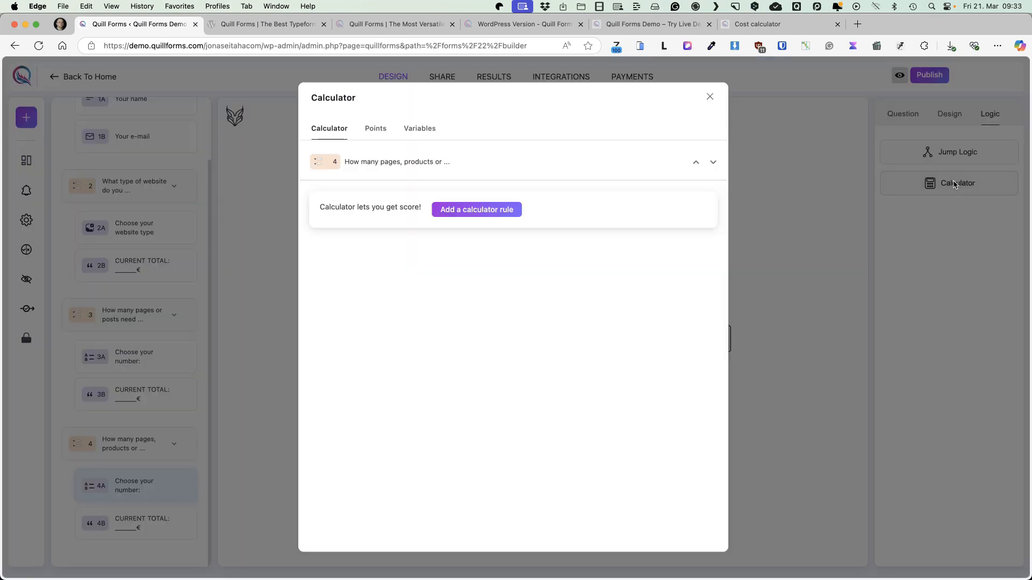
{"action": "double_click", "coordinate": [370, 132]}
{"action": "scroll", "coordinate": [720, 376], "scroll_direction": "down", "scroll_amount": 4}
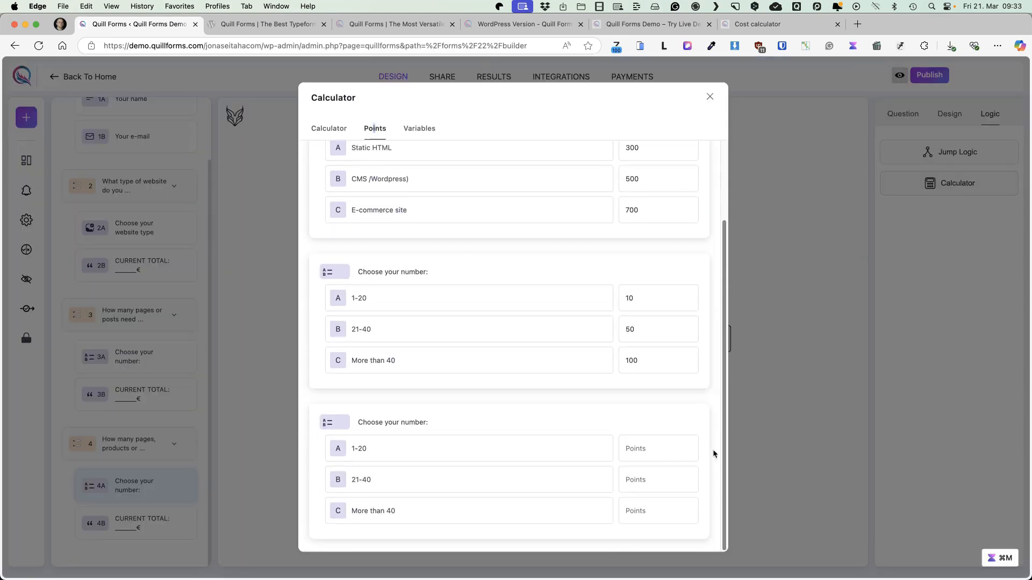
{"action": "left_click", "coordinate": [684, 447]}
{"action": "type", "text": "10"}
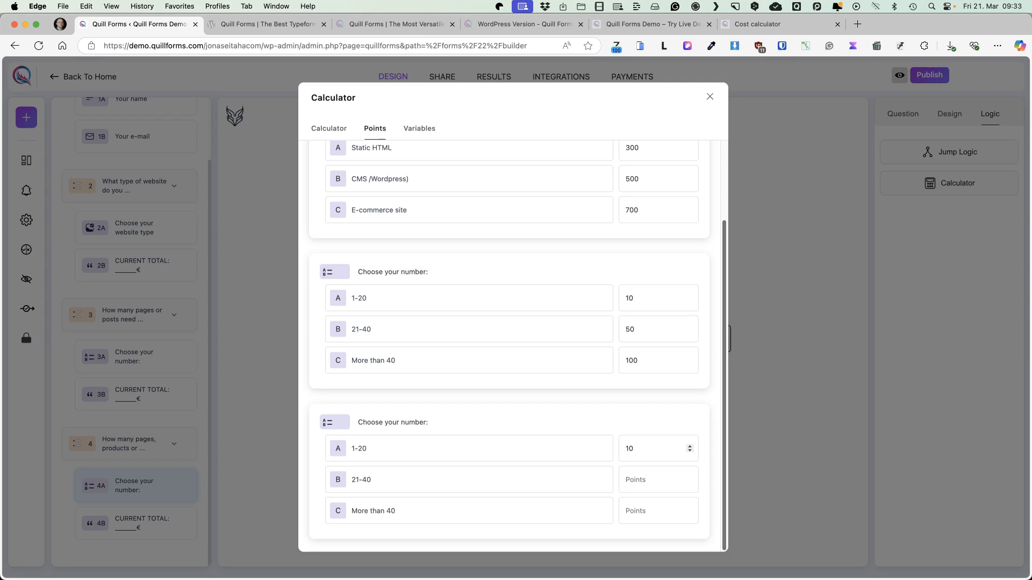
{"action": "left_click", "coordinate": [648, 480]}
{"action": "type", "text": "50"}
{"action": "key", "text": "Tab"}
{"action": "type", "text": "100"}
{"action": "left_click", "coordinate": [711, 99]}
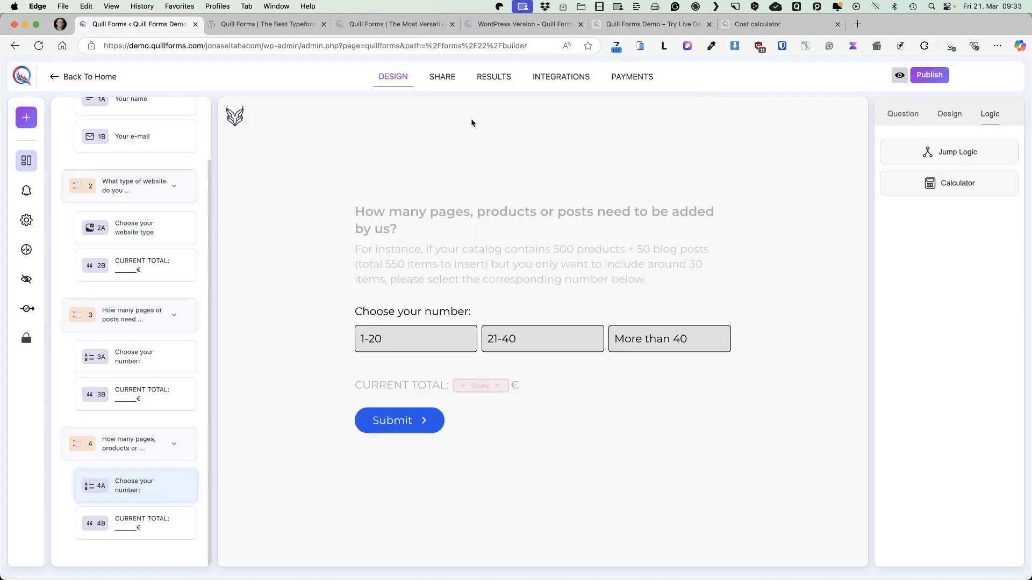
Duplicate the pages, products or posts group and retitle the copy "Additional modules for website"
{"action": "left_click", "coordinate": [190, 443]}
{"action": "left_click", "coordinate": [220, 477]}
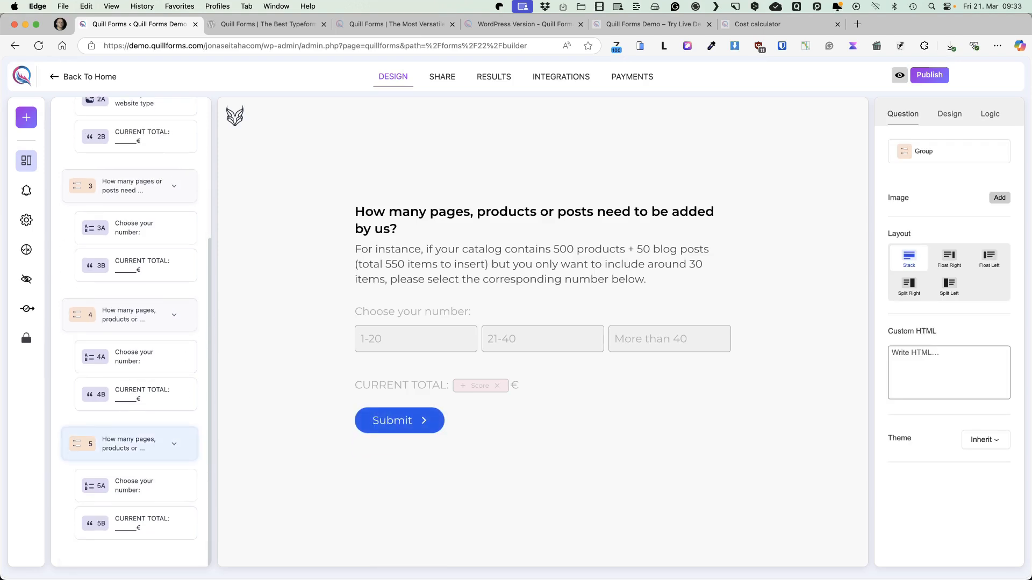
{"action": "left_click", "coordinate": [386, 386]}
{"action": "left_click", "coordinate": [388, 385]}
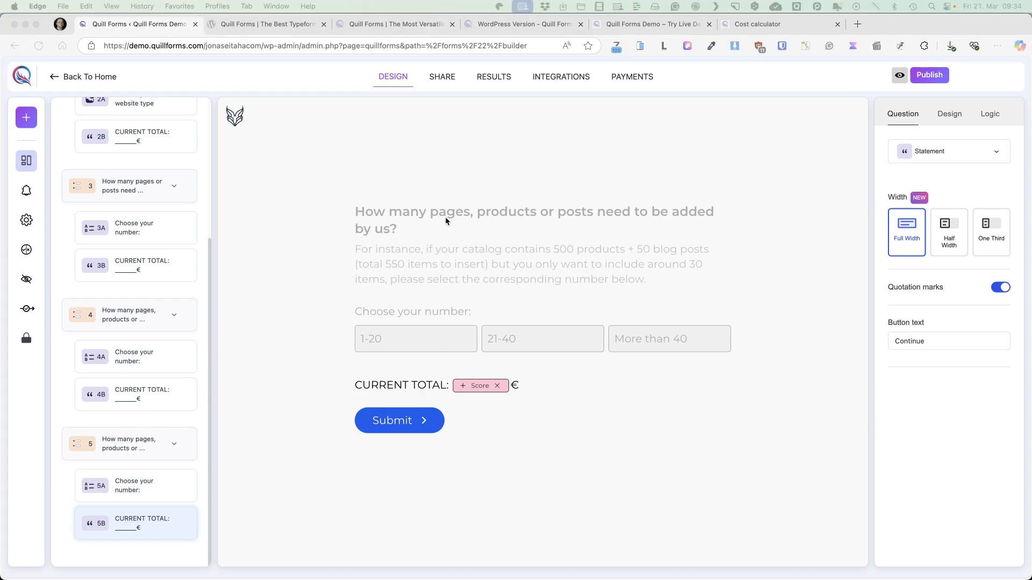
{"action": "left_click", "coordinate": [415, 214]}
{"action": "left_click", "coordinate": [424, 213]}
{"action": "key", "text": "super+a"}
{"action": "type", "text": "Additional modules for website"}
{"action": "left_click", "coordinate": [406, 149]}
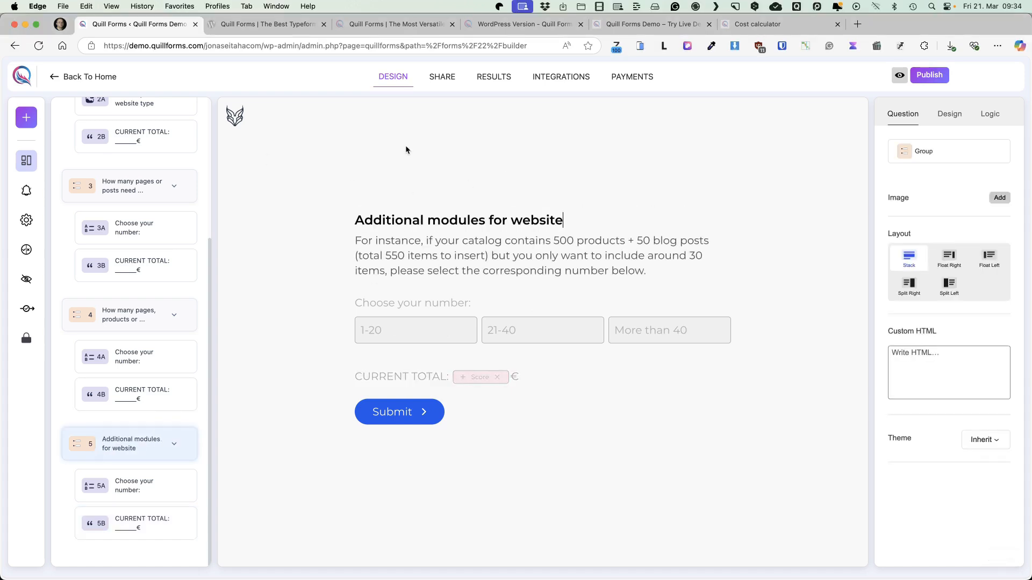
Set the modules group's description to "Choose the modules you need for your website." and its question title to "Choose your needed modules:"
{"action": "left_click", "coordinate": [455, 251]}
{"action": "key", "text": "super+a"}
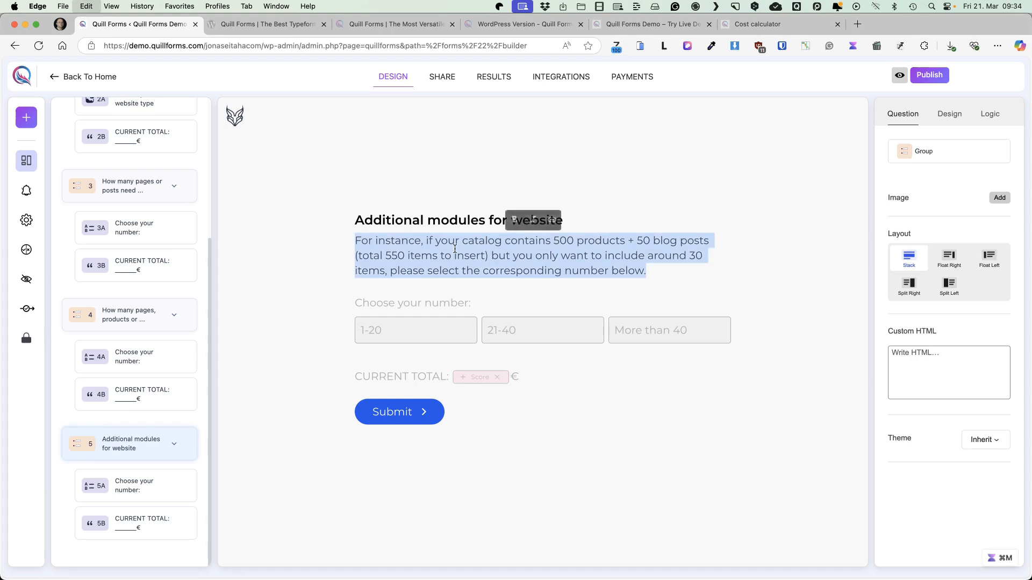
{"action": "type", "text": "Choose the modules you need for your website."}
{"action": "left_click", "coordinate": [422, 288]}
{"action": "key", "text": "super+a"}
{"action": "type", "text": "Extra"}
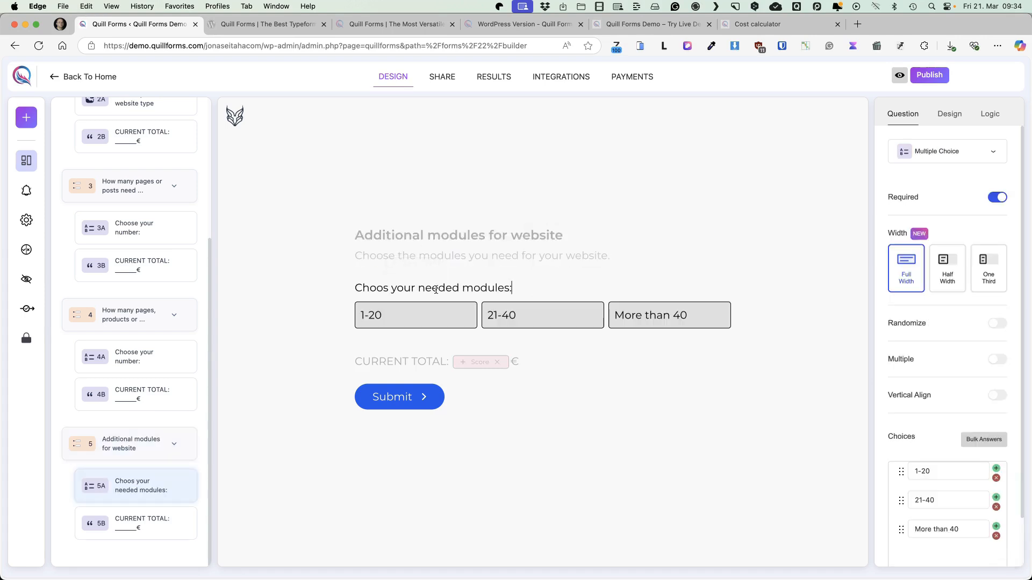
Rename the three choices of the modules question to "Custom logo design", "Image slider" and "Contact form"
{"action": "left_click", "coordinate": [946, 471]}
{"action": "key", "text": "super+a"}
{"action": "type", "text": "Custom logo design"}
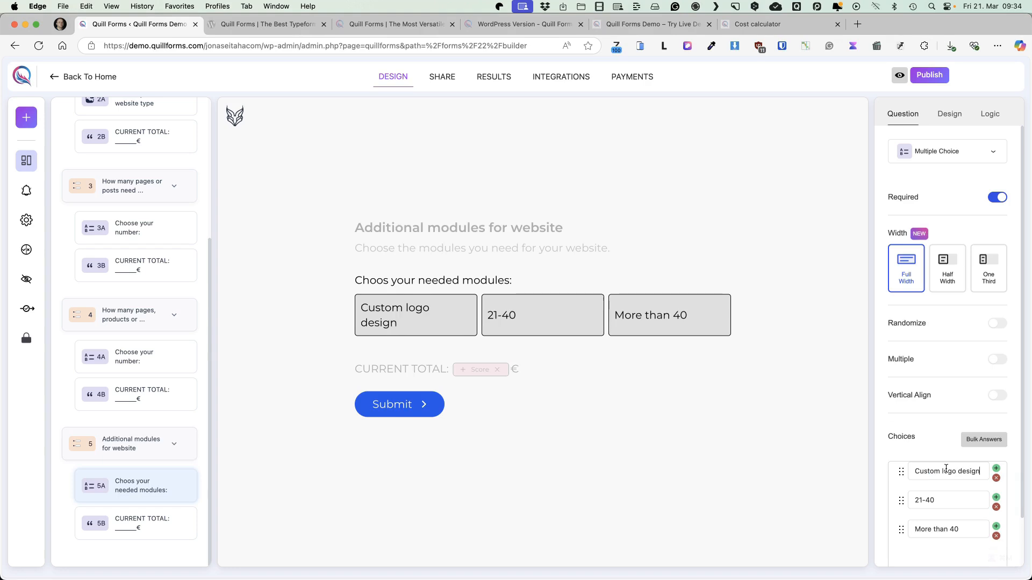
{"action": "left_click", "coordinate": [946, 500]}
{"action": "key", "text": "super+a"}
{"action": "type", "text": "Image slider"}
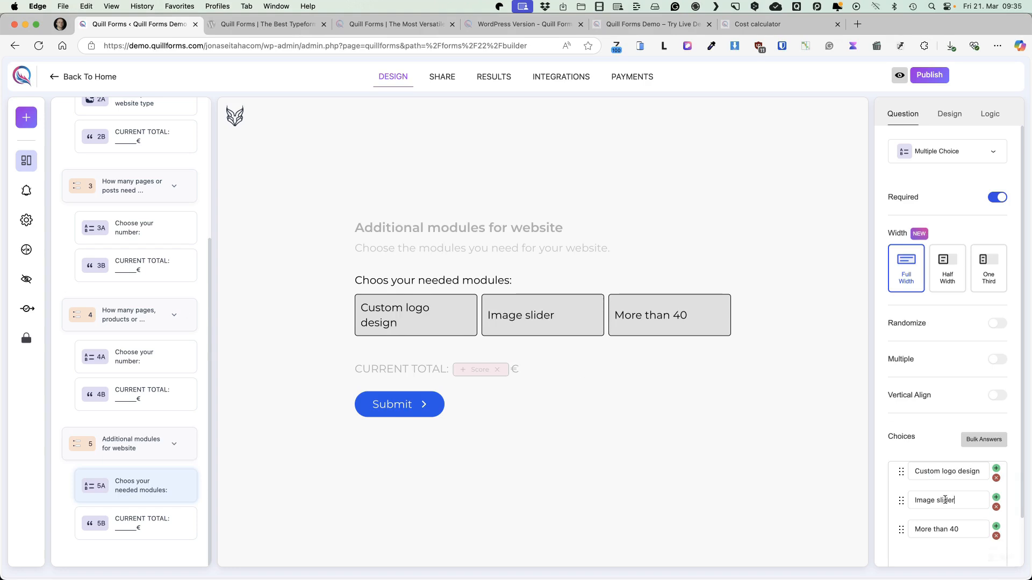
{"action": "left_click", "coordinate": [932, 528]}
{"action": "key", "text": "super+a"}
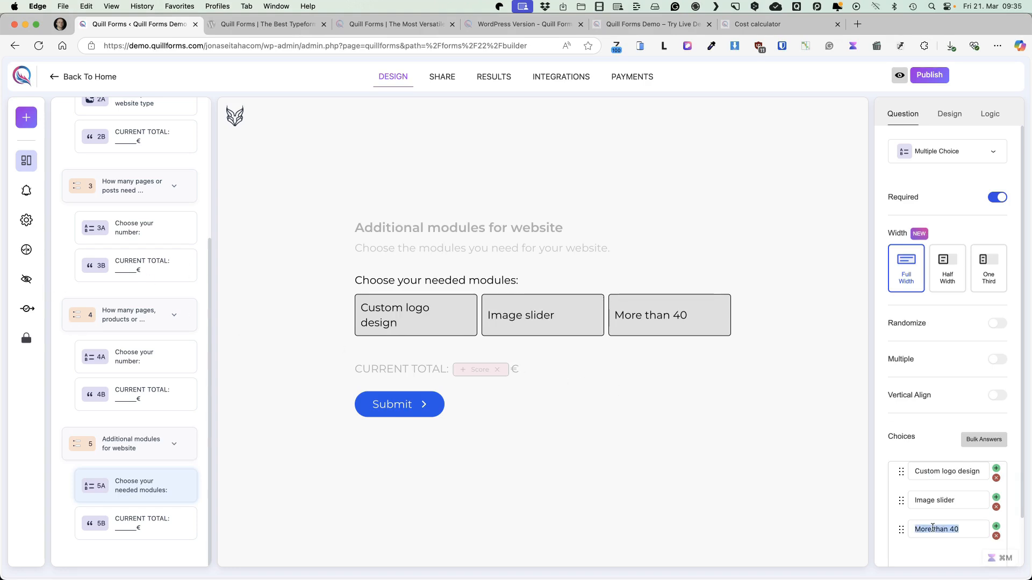
{"action": "type", "text": "Contact form"}
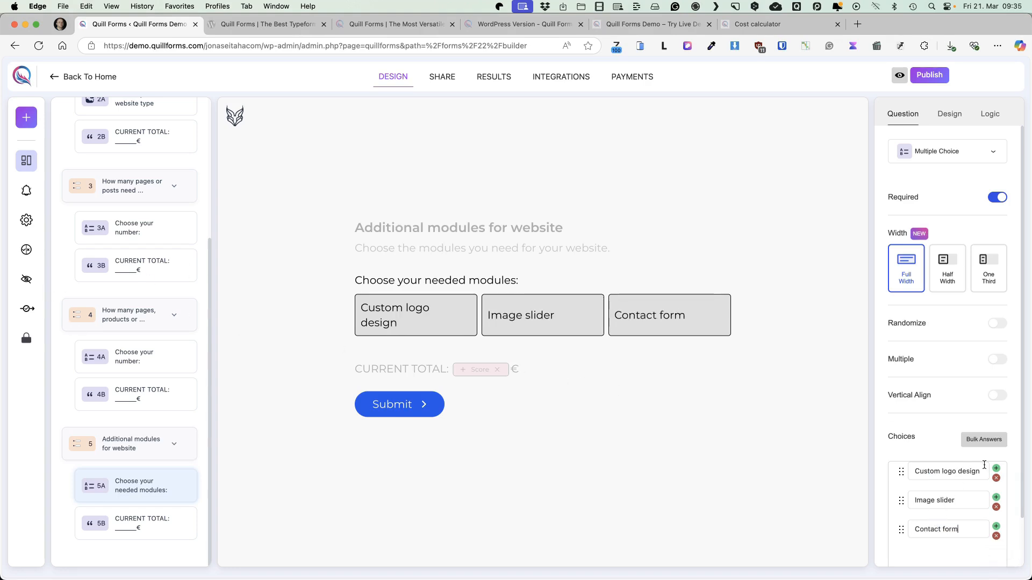
Add three more choices to the modules question, labelled "Events calendar", "Image gallery" and "Booking system"
{"action": "left_click", "coordinate": [995, 526]}
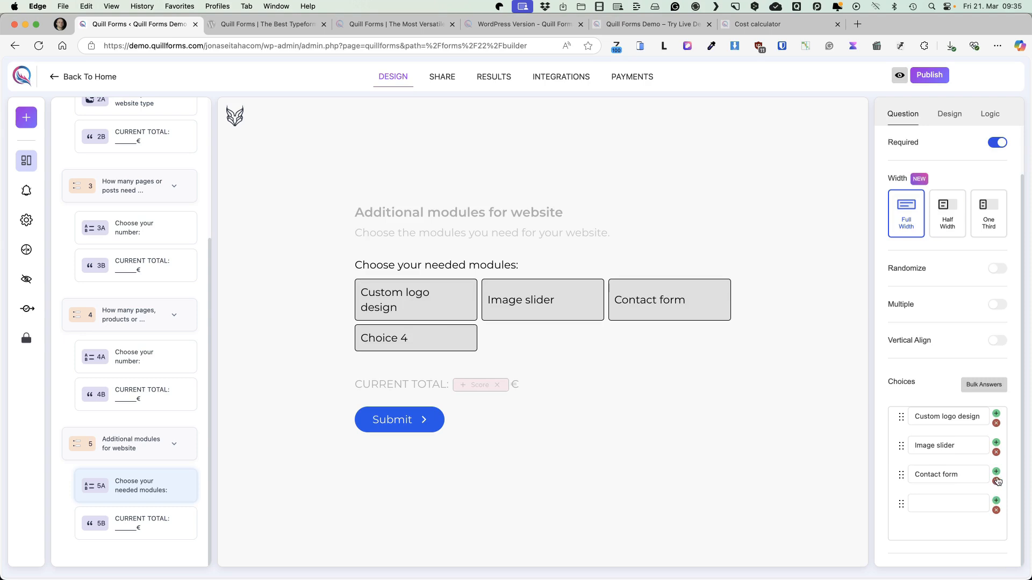
{"action": "left_click", "coordinate": [996, 472]}
{"action": "left_click", "coordinate": [987, 500]}
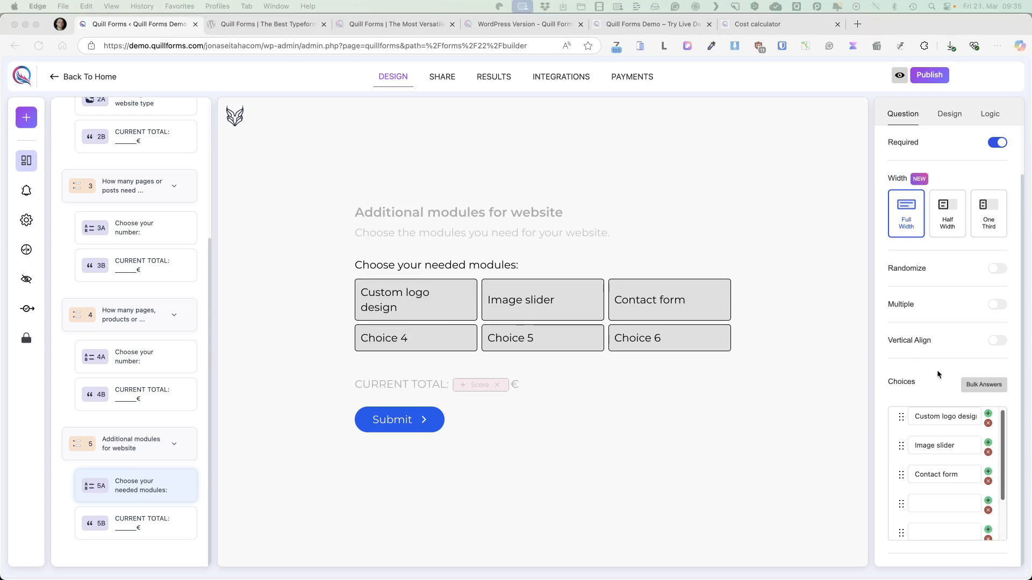
{"action": "left_click", "coordinate": [914, 502]}
{"action": "type", "text": "Events calendar"}
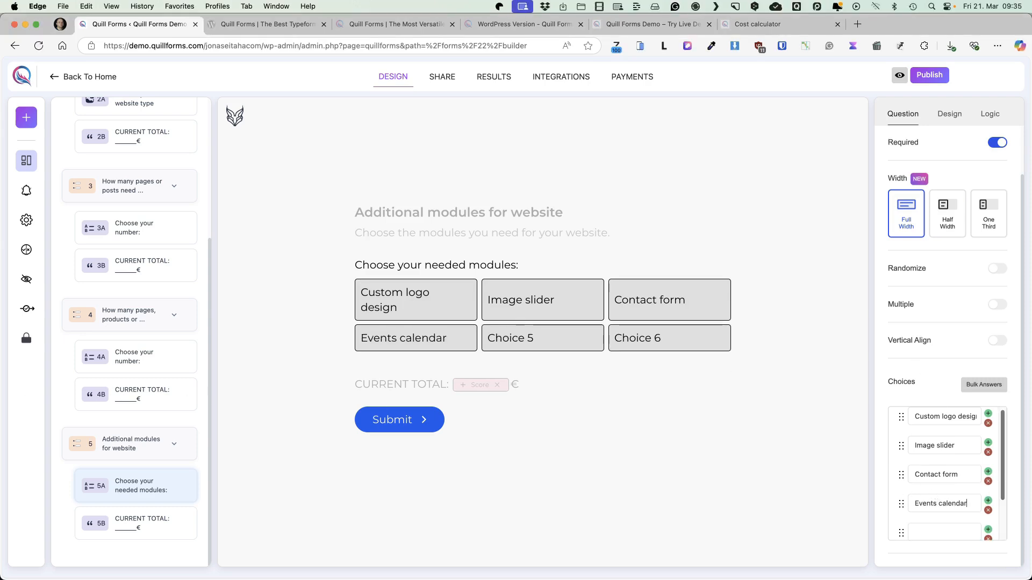
{"action": "type", "text": "Image gallery"}
{"action": "key", "text": "Tab"}
{"action": "type", "text": "Booking system"}
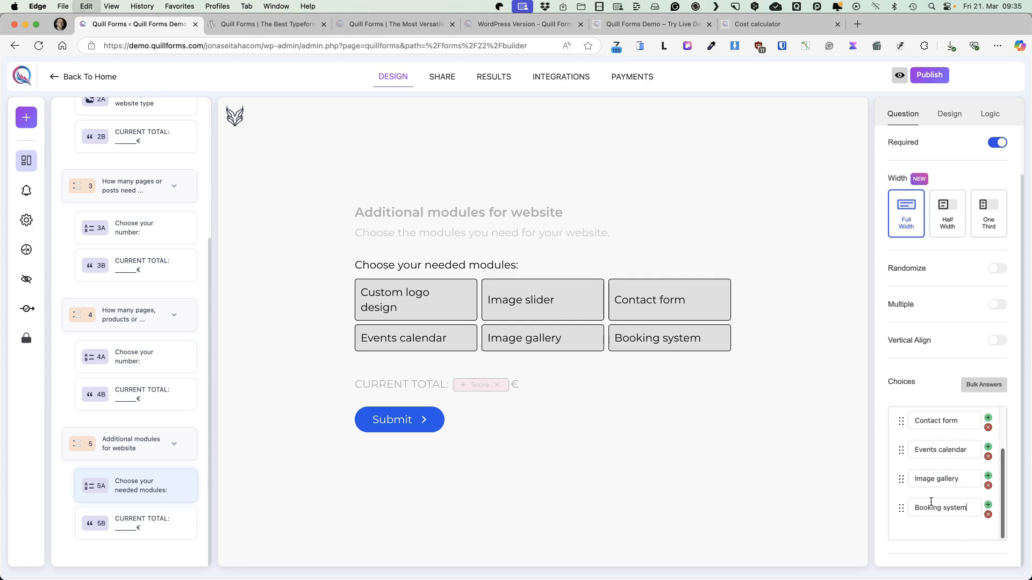
Try out vertical alignment for the choices of the modules question
{"action": "scroll", "coordinate": [964, 393], "scroll_direction": "up", "scroll_amount": 2}
{"action": "left_click", "coordinate": [1001, 396]}
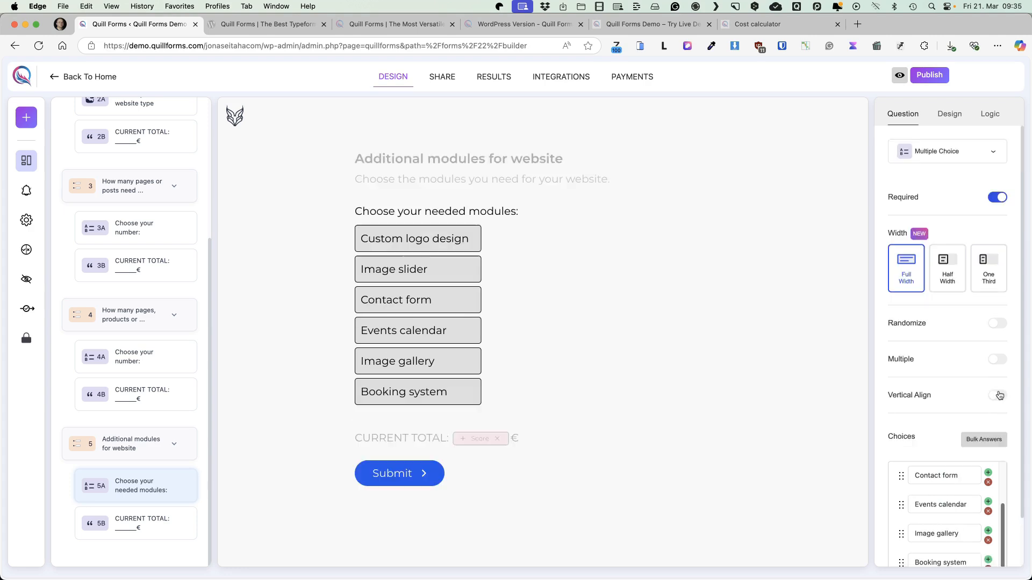
{"action": "left_click", "coordinate": [999, 397]}
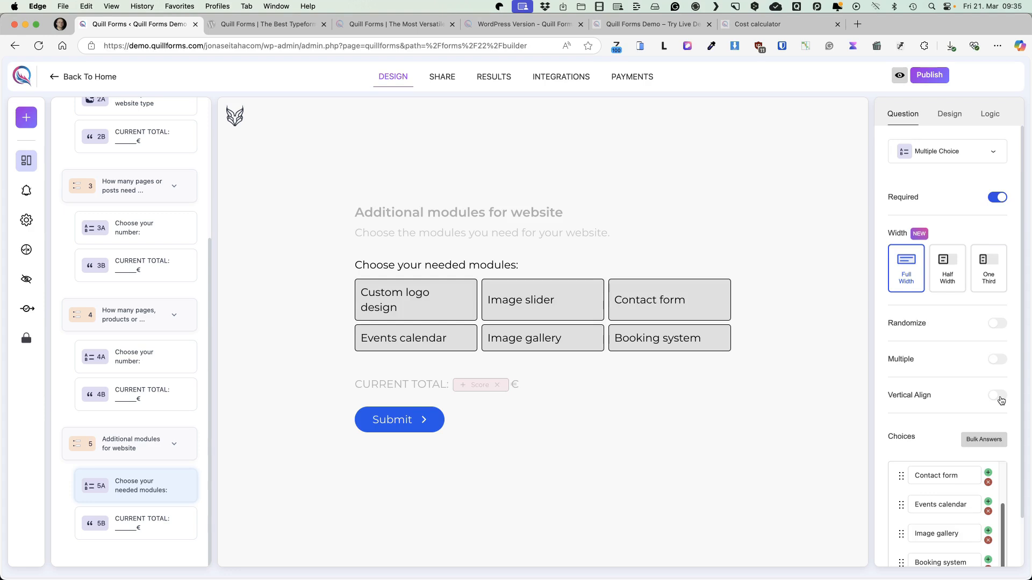
In the calculator's points for the Score variable, give the "Custom logo design" module choice 250 points
{"action": "left_click", "coordinate": [982, 119]}
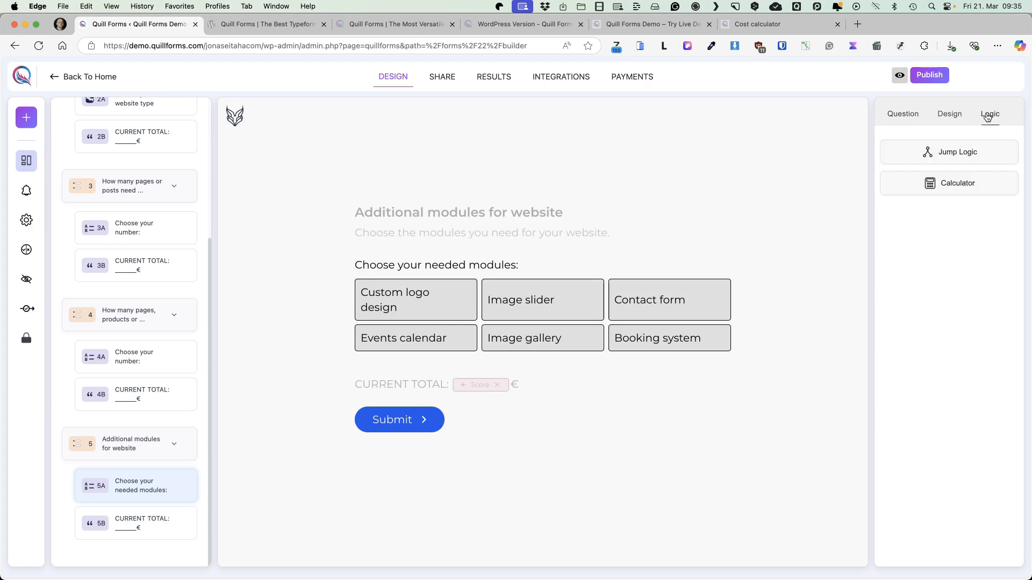
{"action": "left_click", "coordinate": [957, 186]}
{"action": "left_click", "coordinate": [376, 130]}
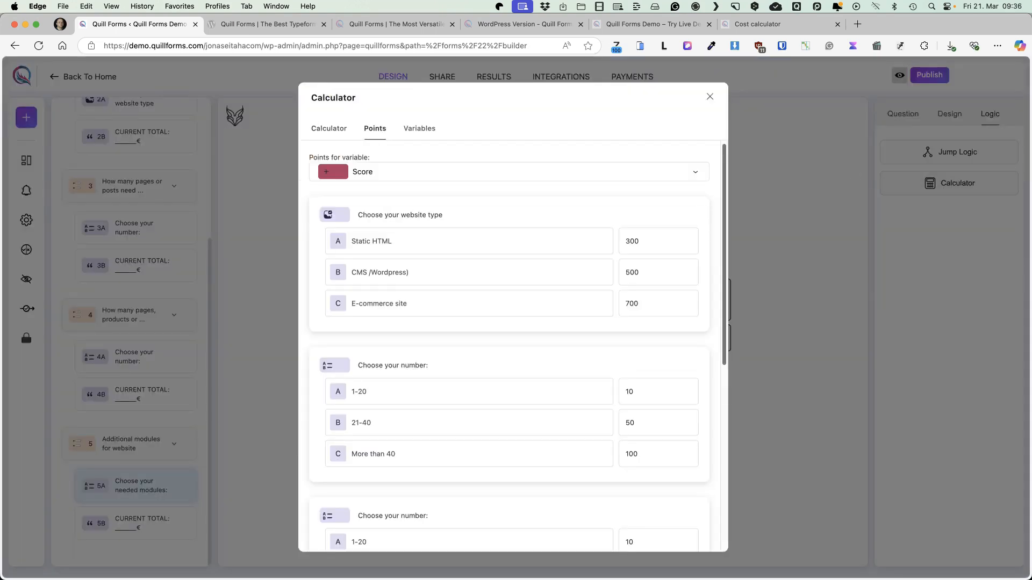
{"action": "scroll", "coordinate": [616, 290], "scroll_direction": "down", "scroll_amount": 4}
{"action": "left_click", "coordinate": [649, 353]}
{"action": "type", "text": "20"}
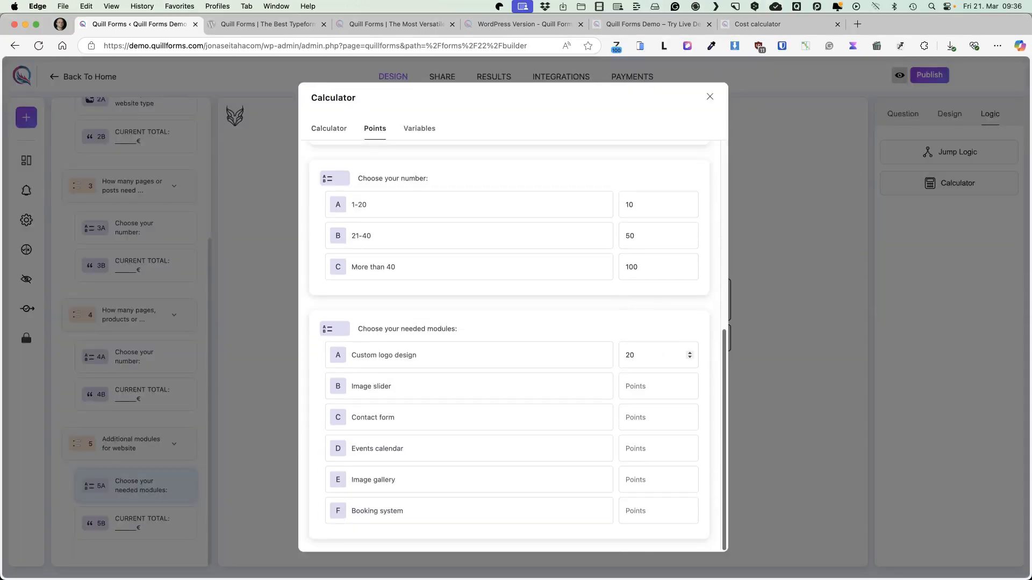
{"action": "type", "text": "50"}
Set the remaining module points: Image slider 50, Contact form 50, Events calendar 150, Image gallery 50, Booking system 350
{"action": "left_click", "coordinate": [640, 387]}
{"action": "type", "text": "50"}
{"action": "left_click", "coordinate": [634, 417]}
{"action": "type", "text": "50"}
{"action": "left_click", "coordinate": [643, 451]}
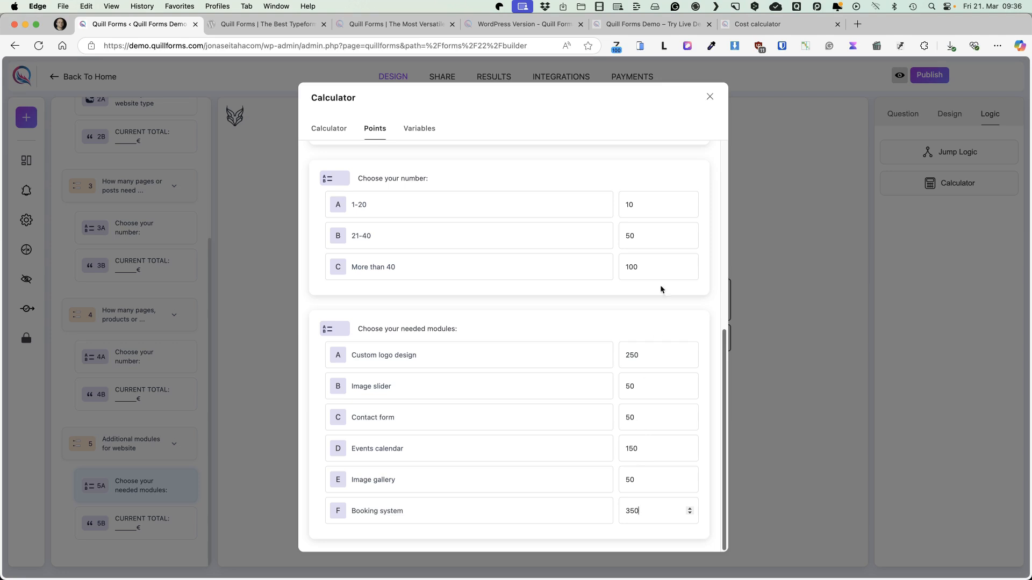
{"action": "left_click", "coordinate": [711, 98]}
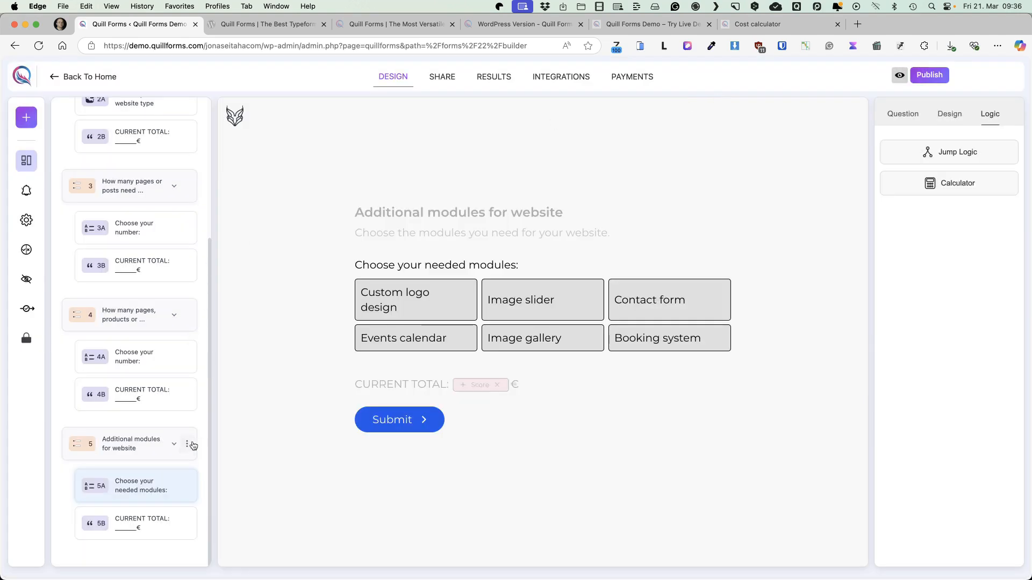
Duplicate the "Additional modules for website" group and retitle the copy "Additional modules for your e-commerce site"
{"action": "left_click", "coordinate": [187, 445]}
{"action": "left_click", "coordinate": [213, 478]}
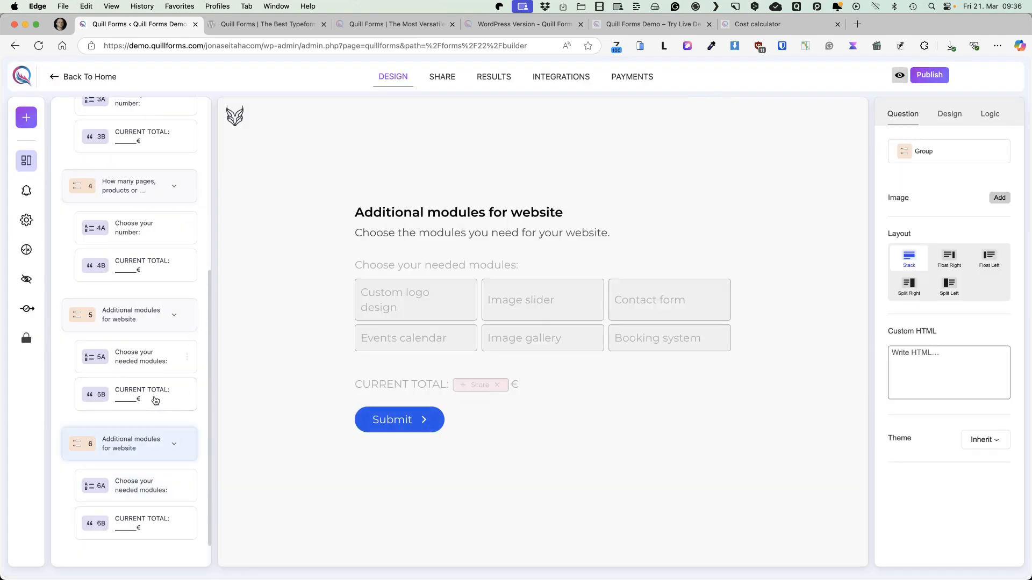
{"action": "triple_click", "coordinate": [431, 211]}
{"action": "type", "text": "Additional modules for your e-commerce site"}
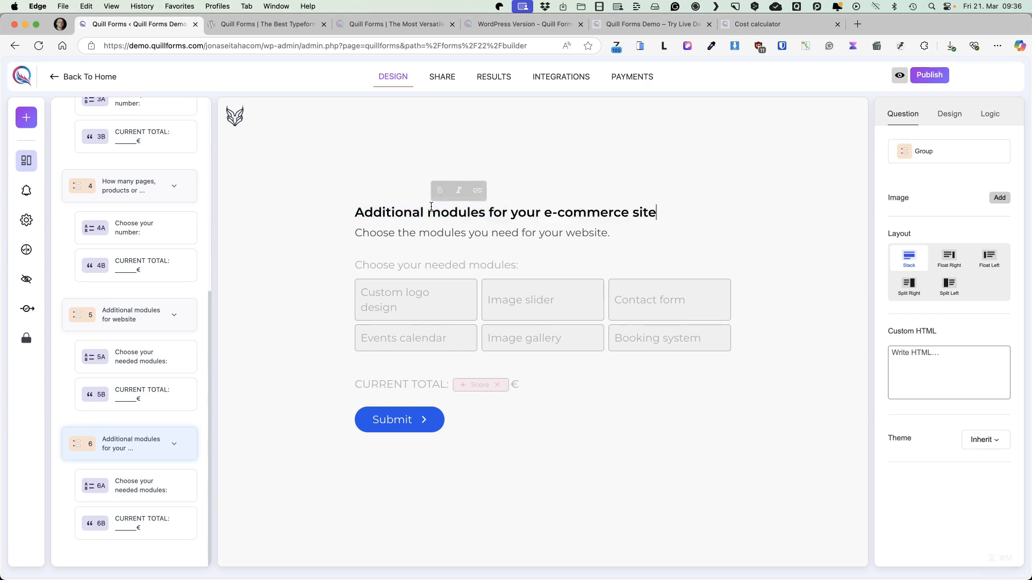
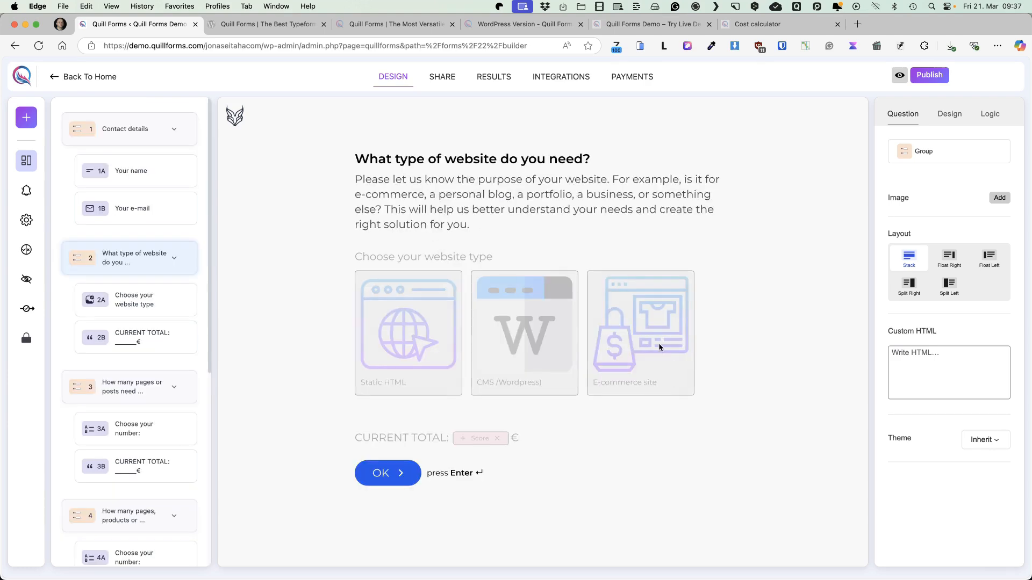
Change the description of the e-commerce modules group to "Choose the modules you need for shop"
{"action": "left_click", "coordinate": [659, 347]}
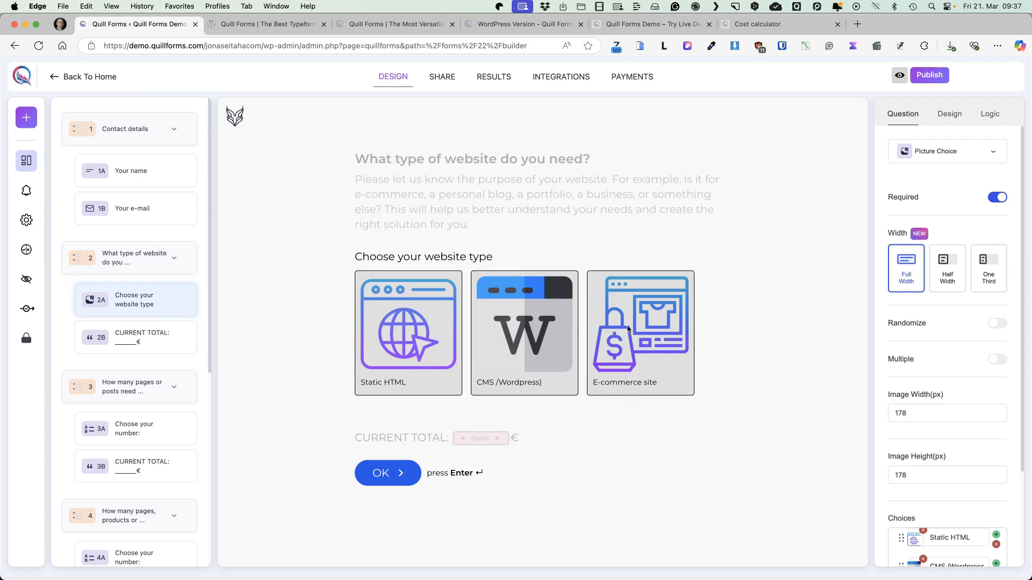
{"action": "scroll", "coordinate": [123, 327], "scroll_direction": "down", "scroll_amount": 3}
{"action": "scroll", "coordinate": [123, 327], "scroll_direction": "down", "scroll_amount": 5}
{"action": "left_click", "coordinate": [150, 440]}
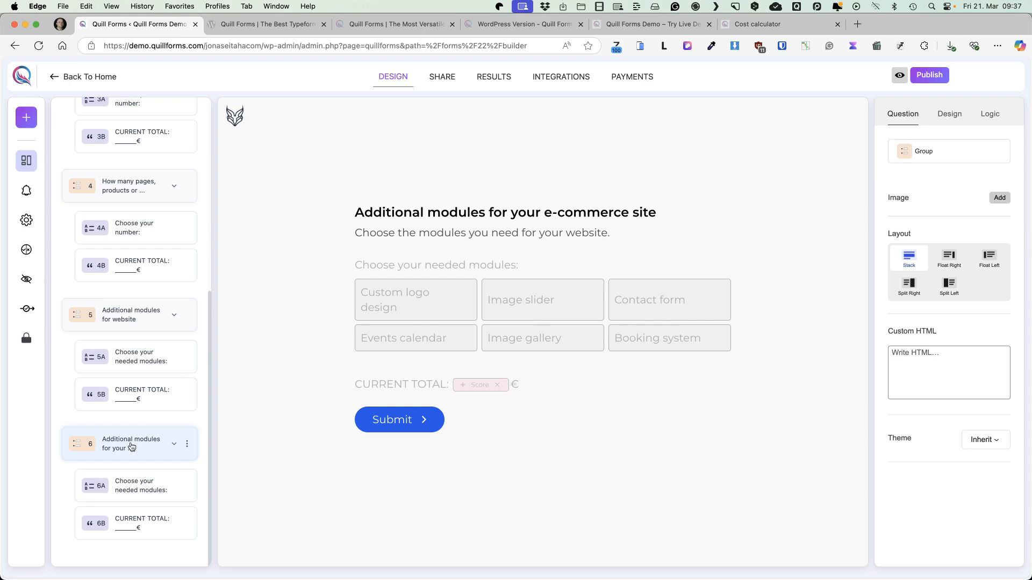
{"action": "left_click_drag", "start_coordinate": [539, 233], "coordinate": [626, 232]}
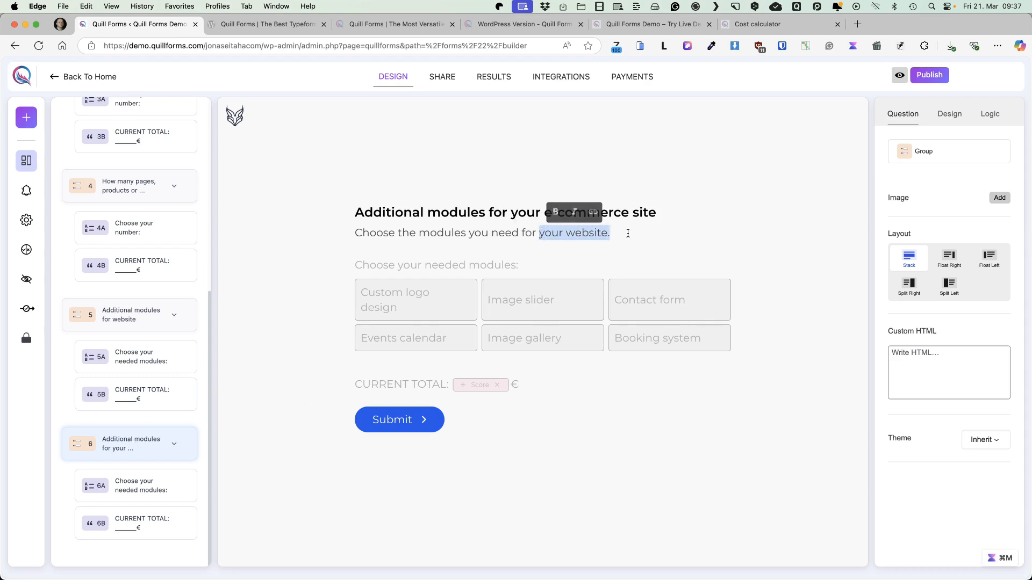
{"action": "type", "text": "shop"}
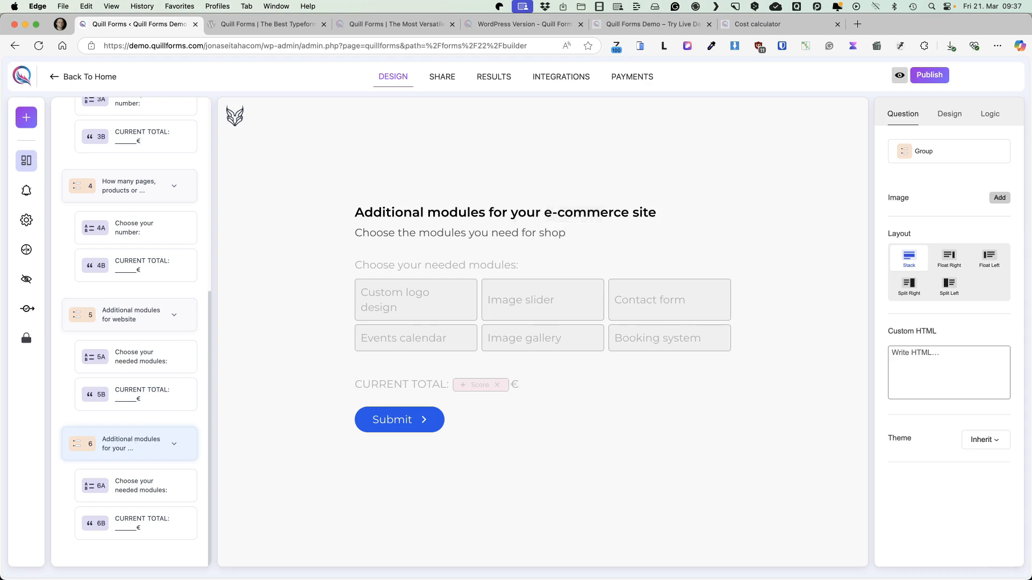
Replace the first three choices of the e-commerce modules question with "Paypal payments", "Credit card payments" and "Custom shipping calculator"
{"action": "left_click", "coordinate": [553, 309]}
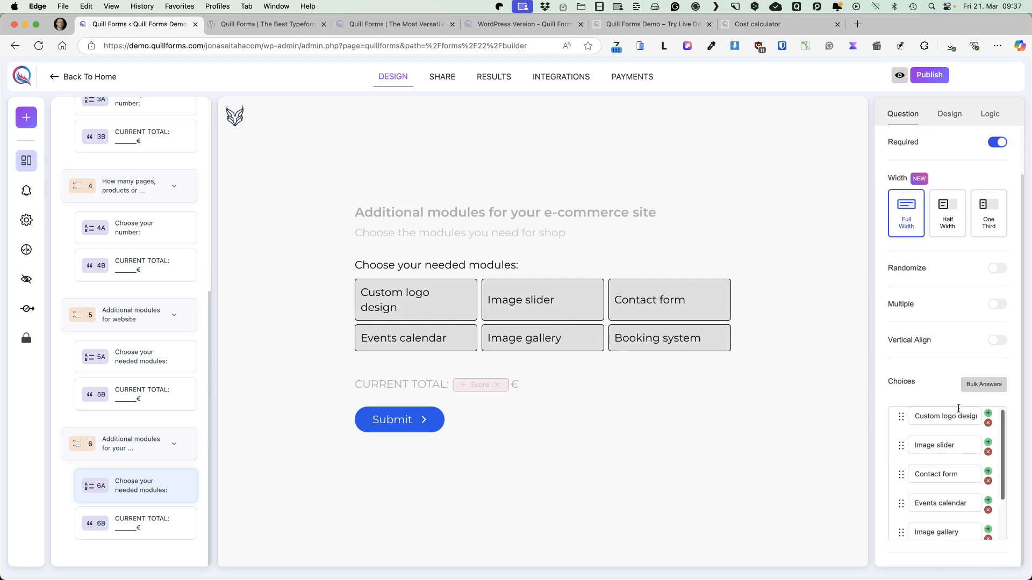
{"action": "triple_click", "coordinate": [936, 420]}
{"action": "type", "text": "Paypal payments"}
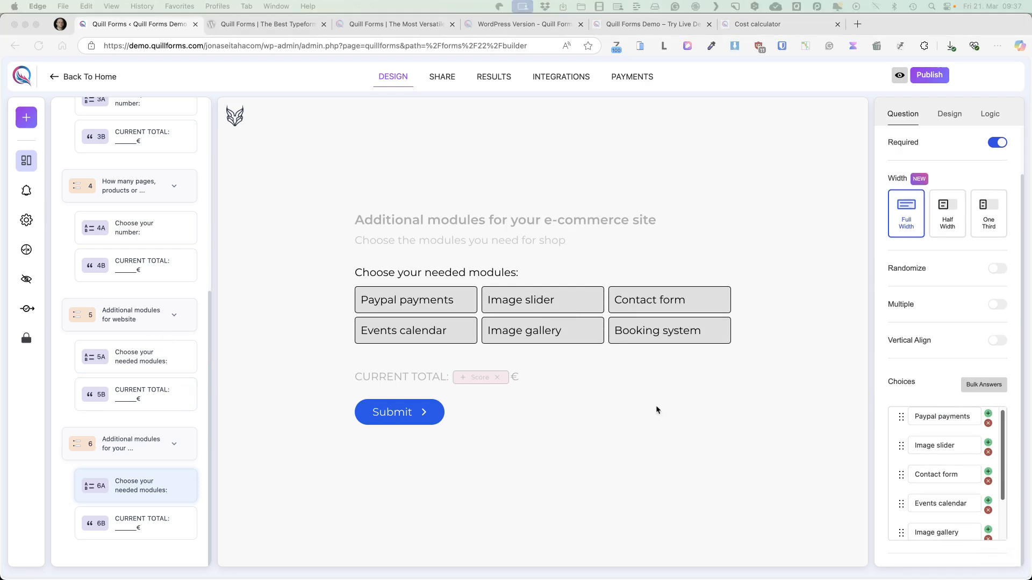
{"action": "triple_click", "coordinate": [948, 442]}
{"action": "type", "text": "Credit card payments"}
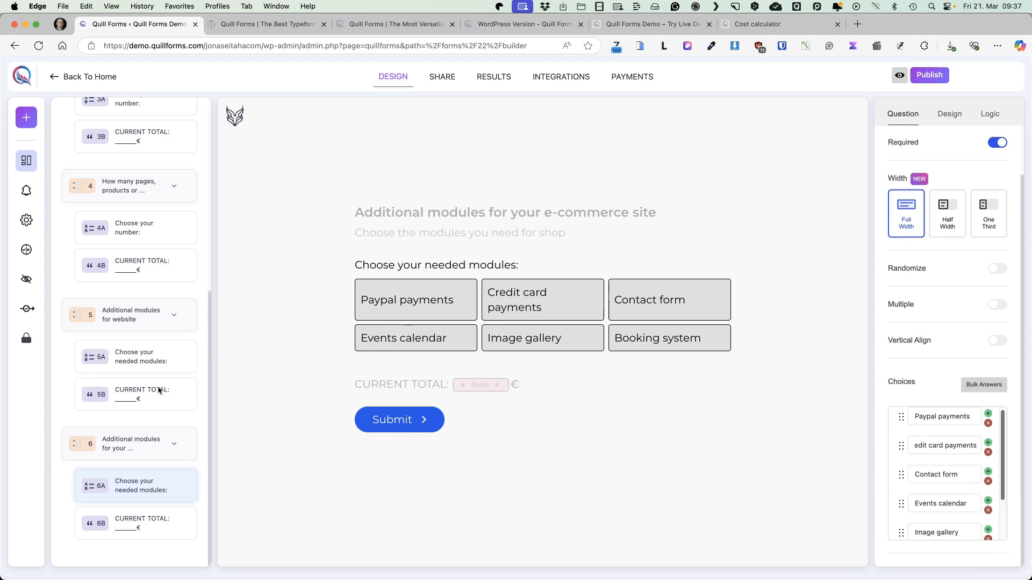
{"action": "triple_click", "coordinate": [935, 469]}
{"action": "type", "text": "Custom shipping calculator"}
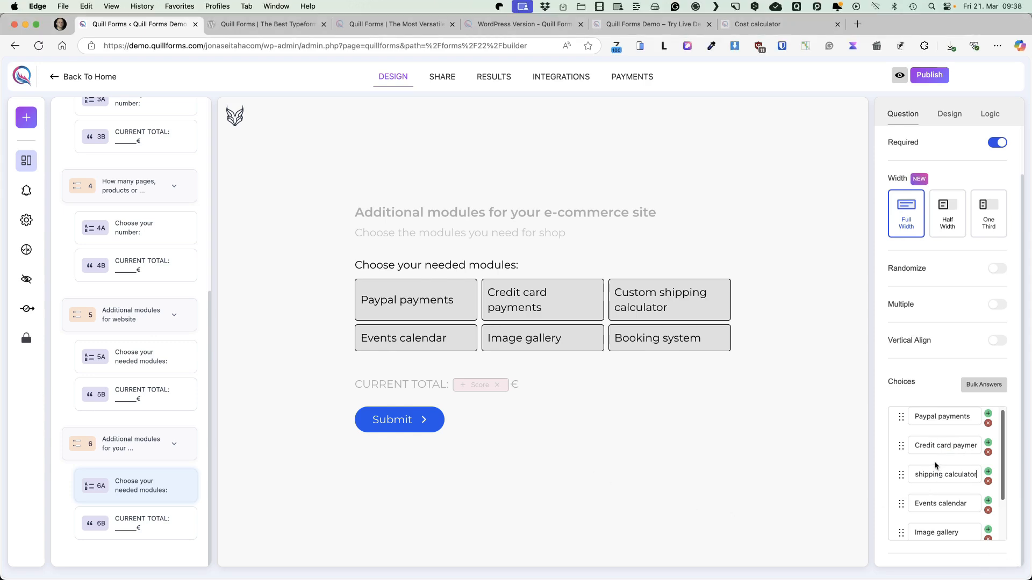
Replace the last three e-commerce module choices with "Role based pricing", "Dynamic pricing" and "Points & rewards system"
{"action": "triple_click", "coordinate": [944, 503]}
{"action": "type", "text": "Role based pricing"}
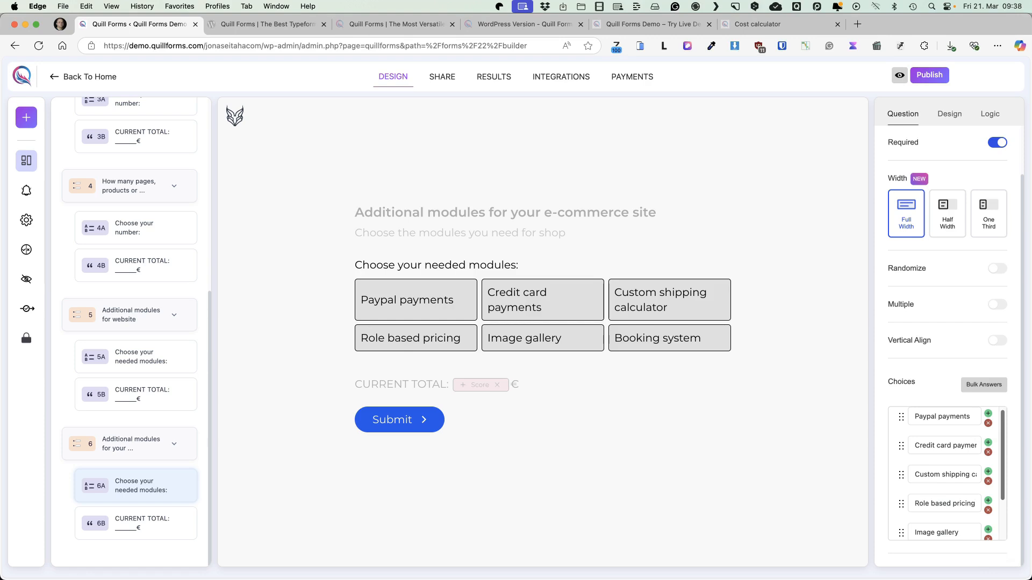
{"action": "triple_click", "coordinate": [944, 533]}
{"action": "type", "text": "Dynamic pricing"}
{"action": "scroll", "coordinate": [946, 489], "scroll_direction": "down", "scroll_amount": 2}
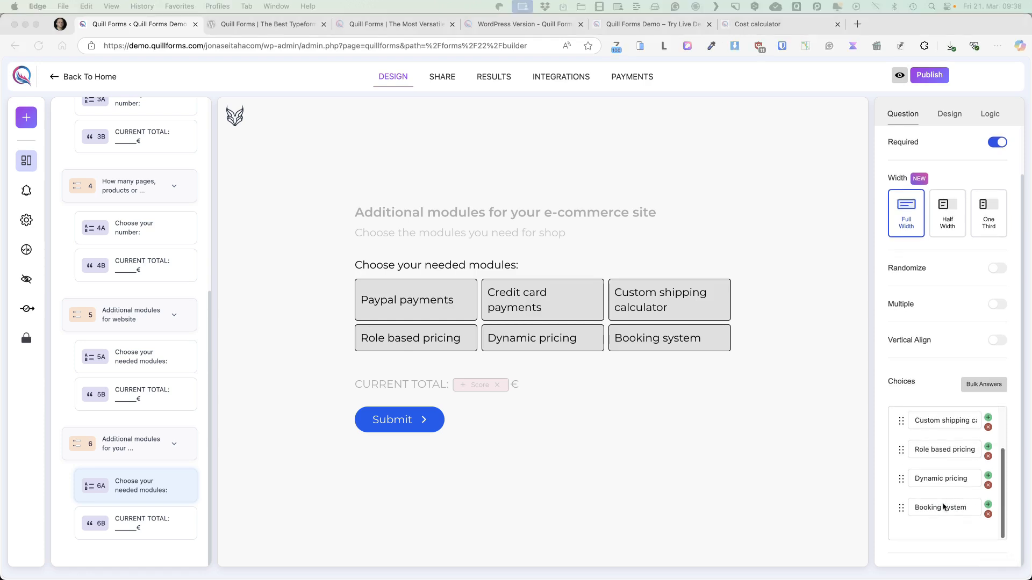
{"action": "triple_click", "coordinate": [944, 508]}
{"action": "type", "text": "Points & rewards system"}
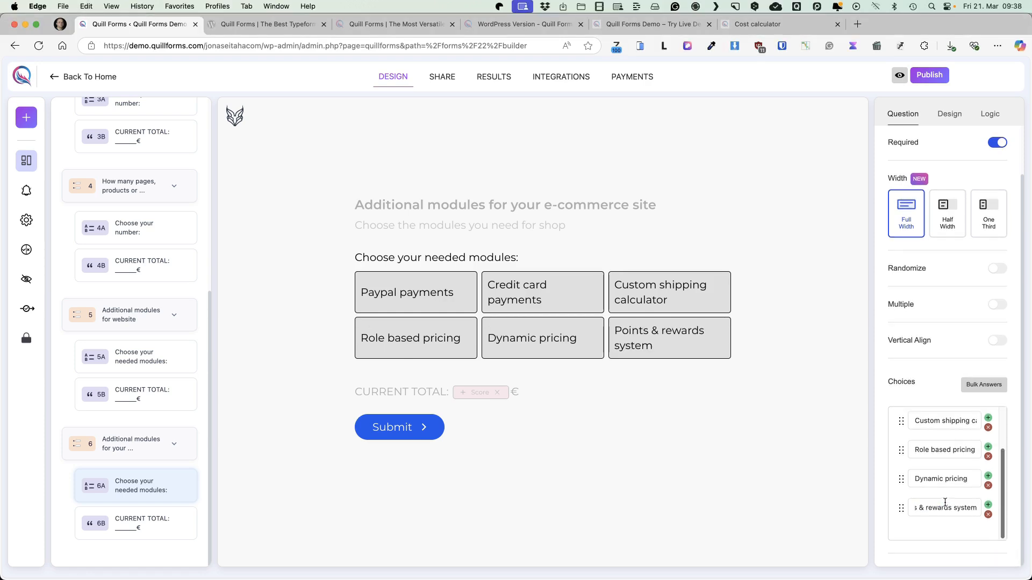
In the calculator's points, give Paypal payments 50, Credit card payments 50 and Custom shipping calculator 150
{"action": "left_click", "coordinate": [990, 113]}
{"action": "left_click", "coordinate": [975, 183]}
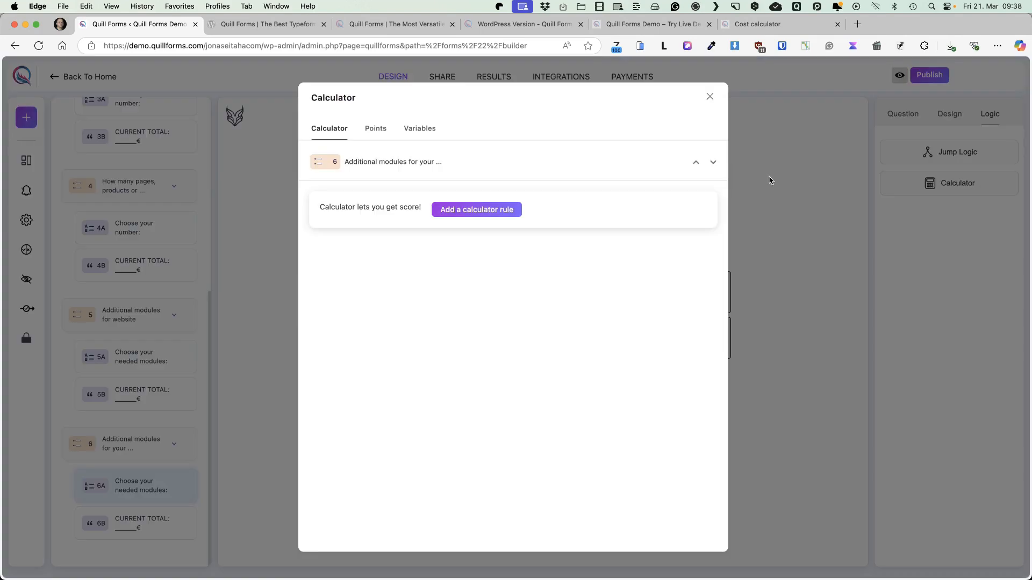
{"action": "left_click", "coordinate": [376, 129]}
{"action": "scroll", "coordinate": [632, 318], "scroll_direction": "down", "scroll_amount": 10}
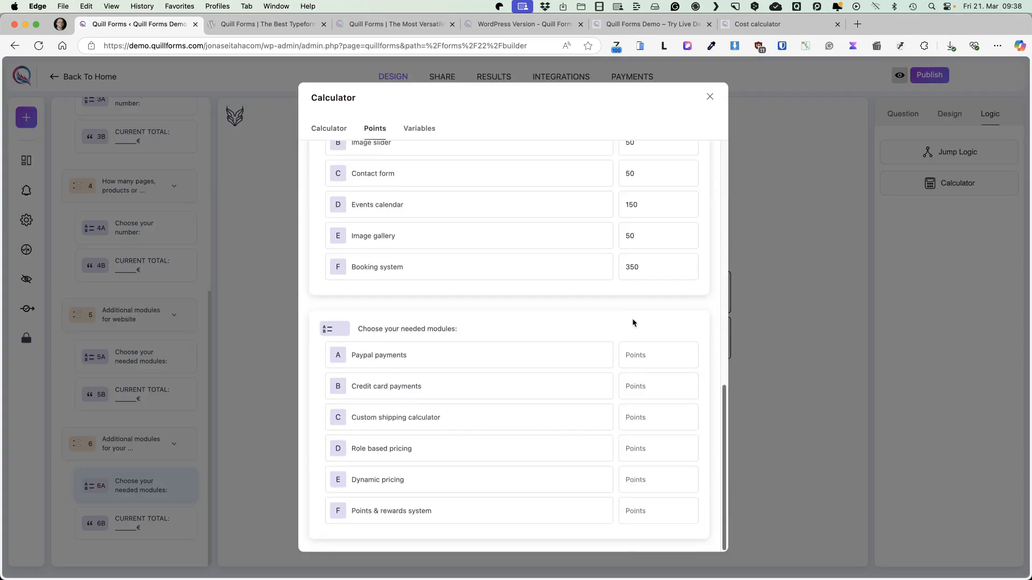
{"action": "left_click", "coordinate": [657, 357]}
{"action": "type", "text": "5050"}
{"action": "left_click", "coordinate": [642, 413]}
{"action": "type", "text": "150"}
Set the remaining e-commerce module points: Role based pricing 250, Dynamic pricing 200, Points & rewards system 400
{"action": "left_click", "coordinate": [645, 446]}
{"action": "type", "text": "250"}
{"action": "left_click", "coordinate": [655, 480]}
{"action": "type", "text": "20"}
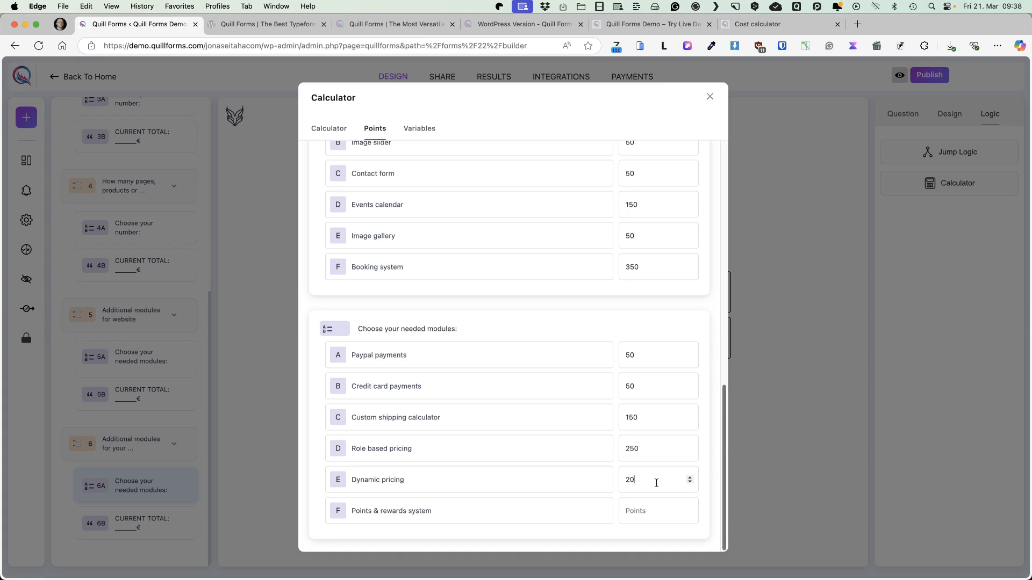
{"action": "type", "text": "0"}
{"action": "left_click", "coordinate": [656, 510]}
{"action": "type", "text": "400"}
{"action": "left_click", "coordinate": [711, 98]}
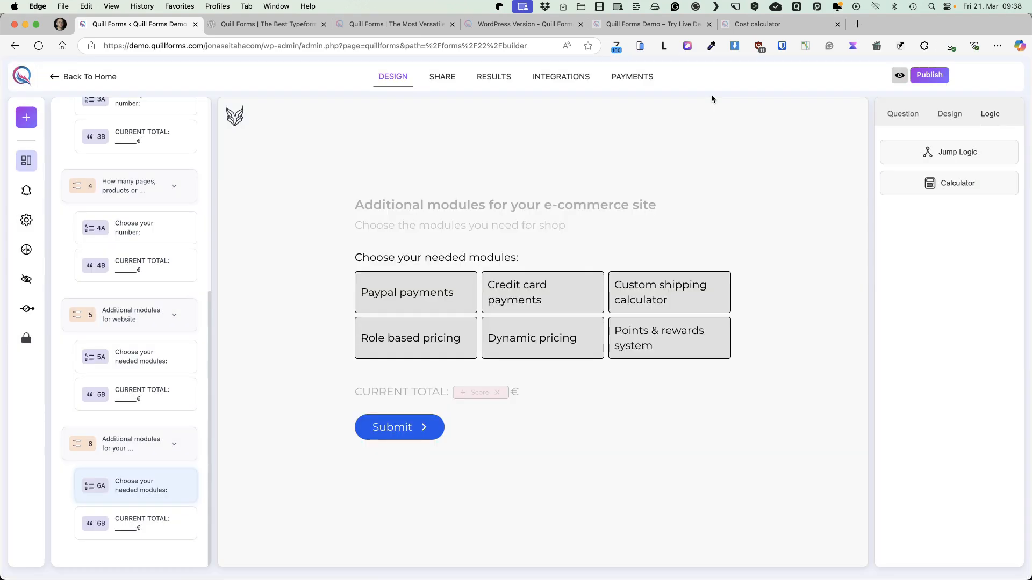
Add a group titled "Additional information" with a description asking for detailed wishes and the URL of any existing website
{"action": "left_click", "coordinate": [162, 456]}
{"action": "left_click", "coordinate": [548, 171]}
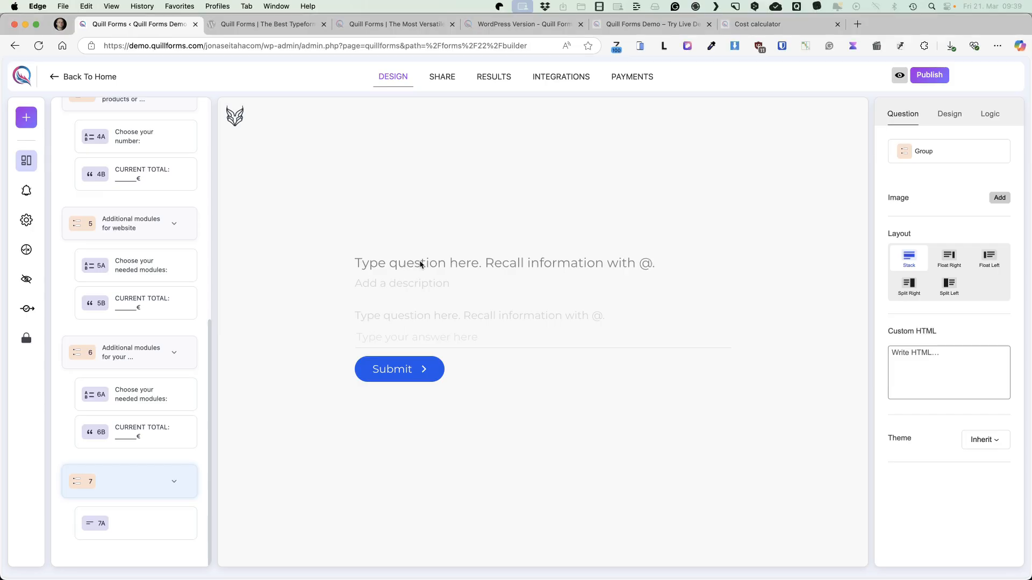
{"action": "type", "text": "Additional information"}
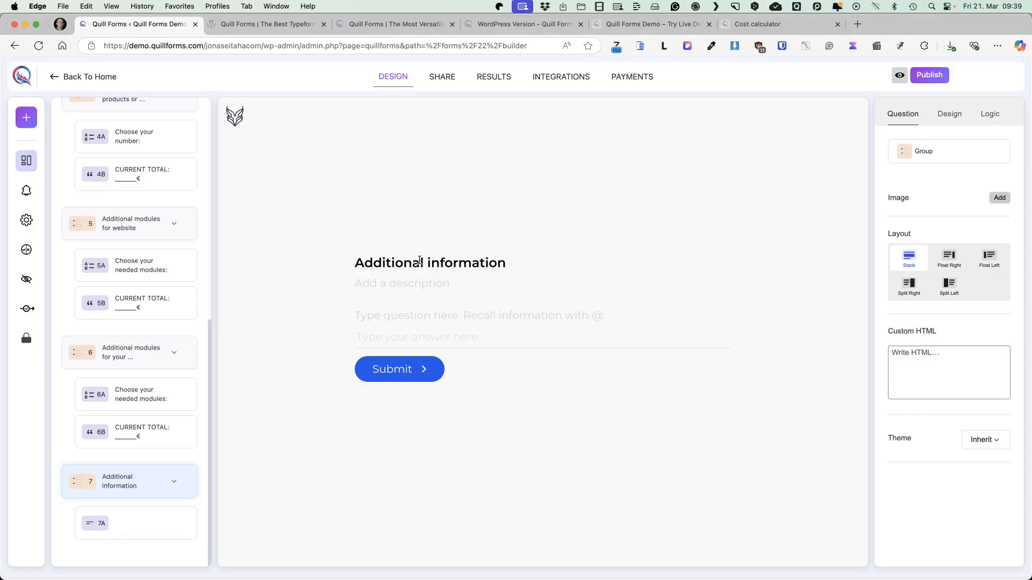
{"action": "left_click", "coordinate": [376, 272]}
{"action": "type", "text": "Please describe your wishes in as much detail as possible. If you already have an existing website, feel free to share the URL here for reference."}
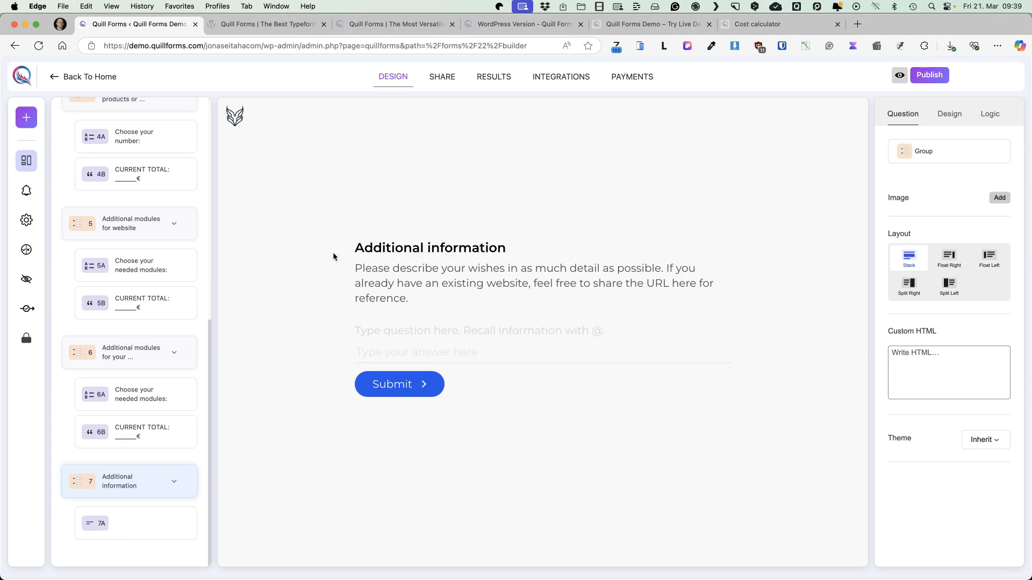
Replace the short text question in the "Additional information" group with a long text question
{"action": "left_click", "coordinate": [463, 372]}
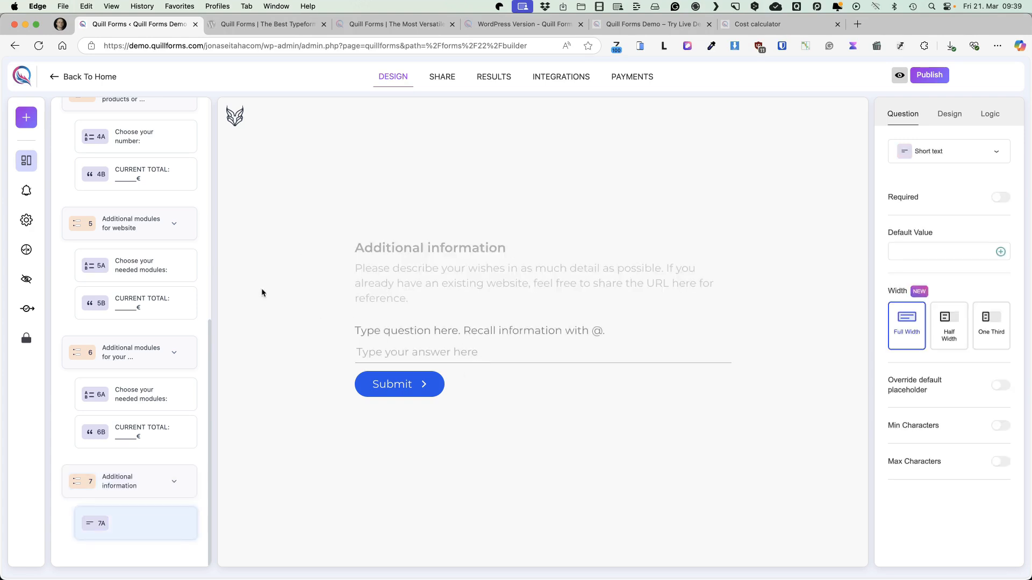
{"action": "left_click", "coordinate": [26, 117]}
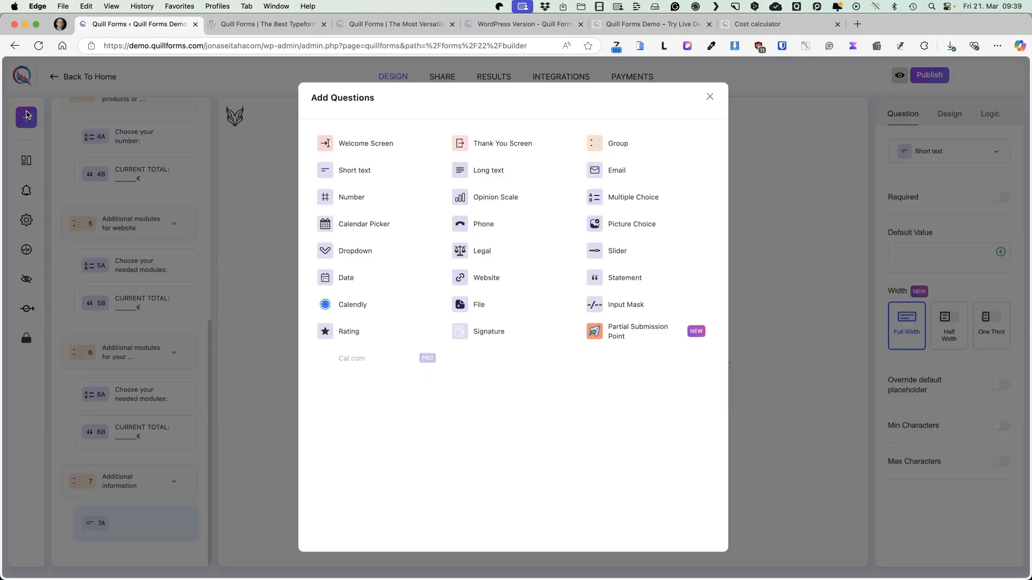
{"action": "left_click", "coordinate": [481, 172]}
{"action": "left_click", "coordinate": [185, 524]}
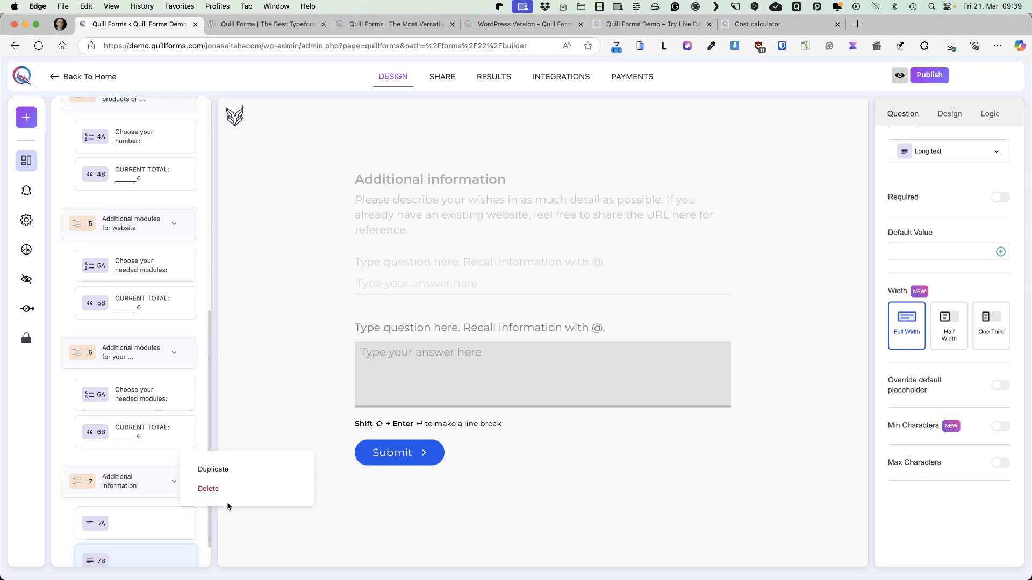
{"action": "left_click", "coordinate": [215, 489]}
{"action": "left_click", "coordinate": [607, 340]}
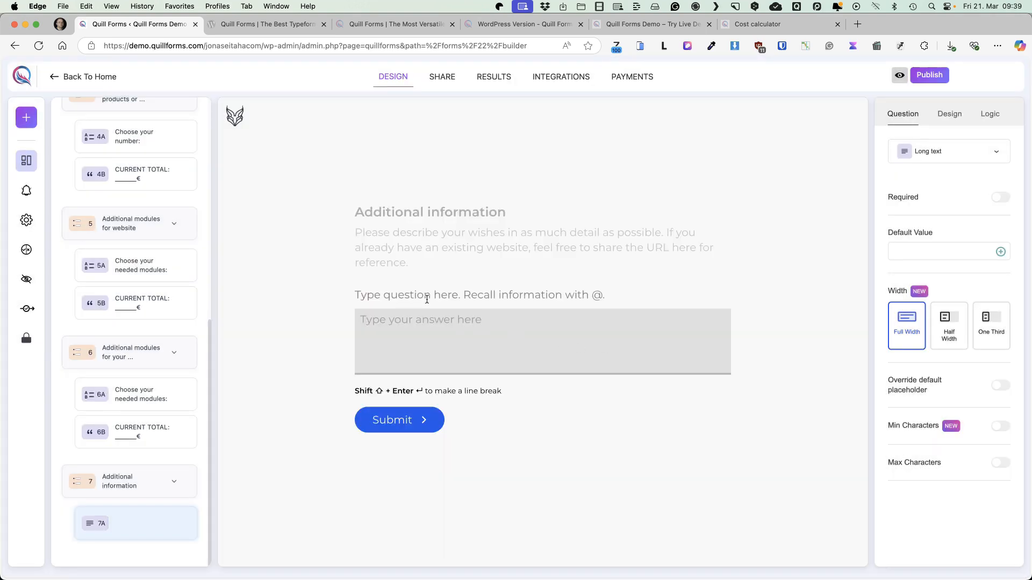
Label the long text question "Message" and override its placeholder with "Enter your message here"
{"action": "left_click", "coordinate": [428, 292]}
{"action": "type", "text": "Mes"}
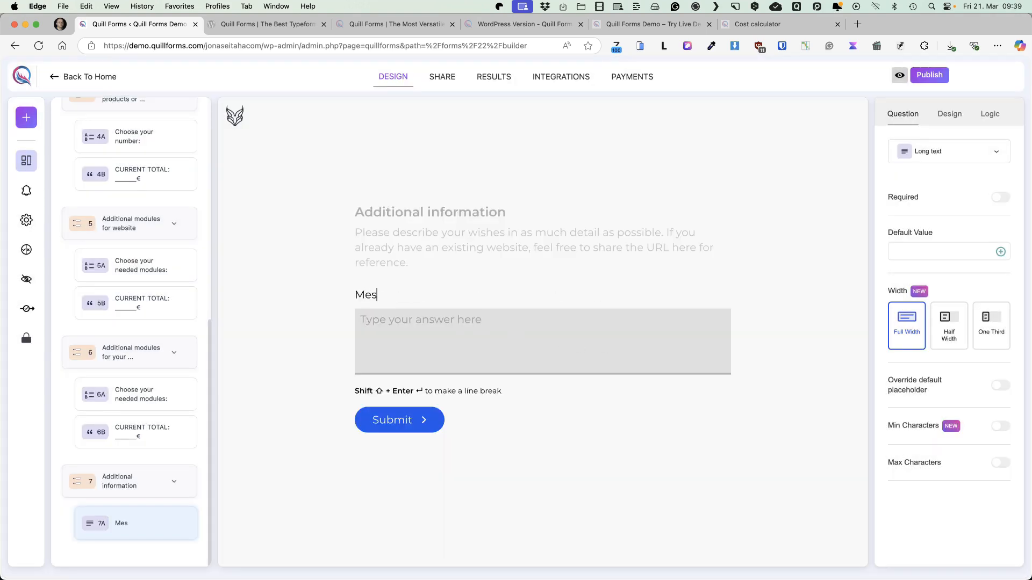
{"action": "type", "text": "sage"}
{"action": "left_click", "coordinate": [1002, 387]}
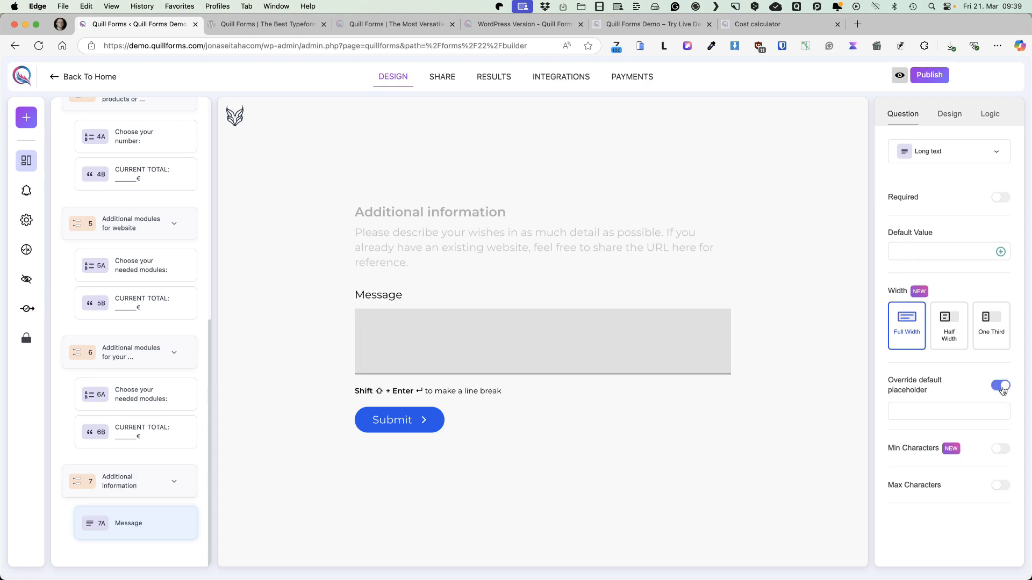
{"action": "left_click", "coordinate": [925, 412]}
{"action": "type", "text": "Enter your message here"}
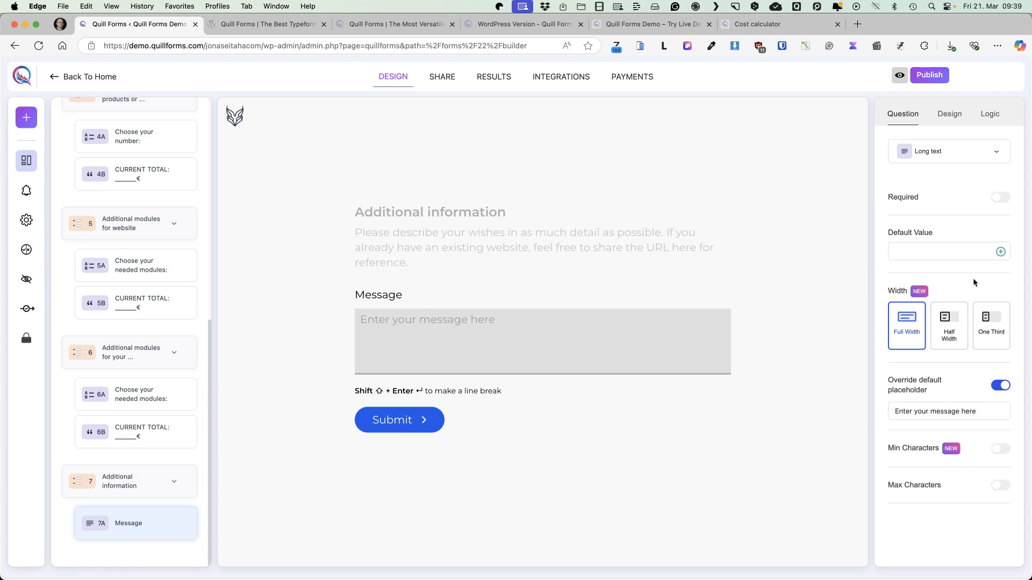
Duplicate the e-commerce group's CURRENT TOTAL statement and move the copy below Message in the "Additional information" group
{"action": "left_click", "coordinate": [187, 303]}
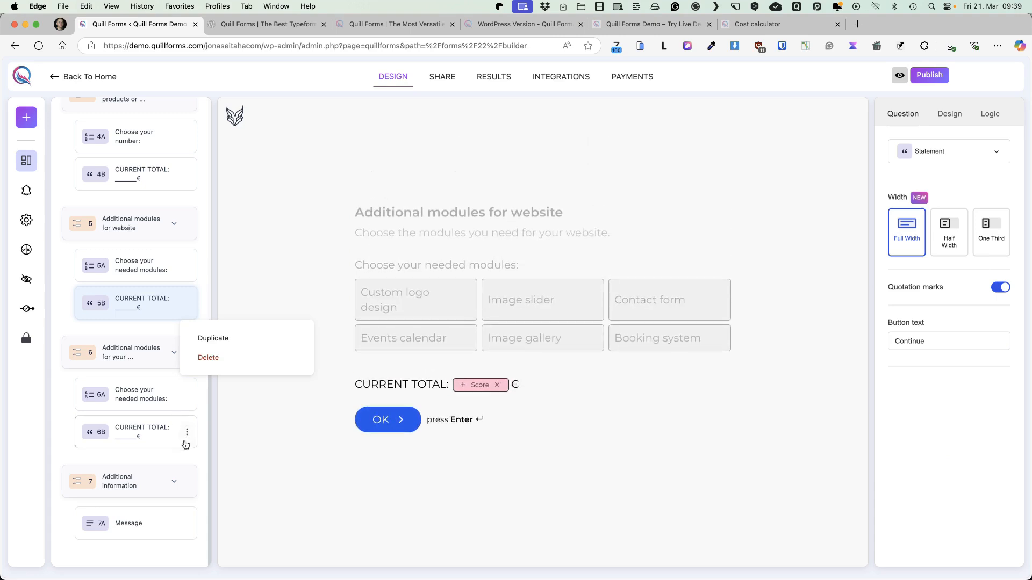
{"action": "left_click", "coordinate": [187, 432]}
{"action": "left_click", "coordinate": [200, 464]}
{"action": "left_click_drag", "start_coordinate": [196, 465], "coordinate": [160, 493]}
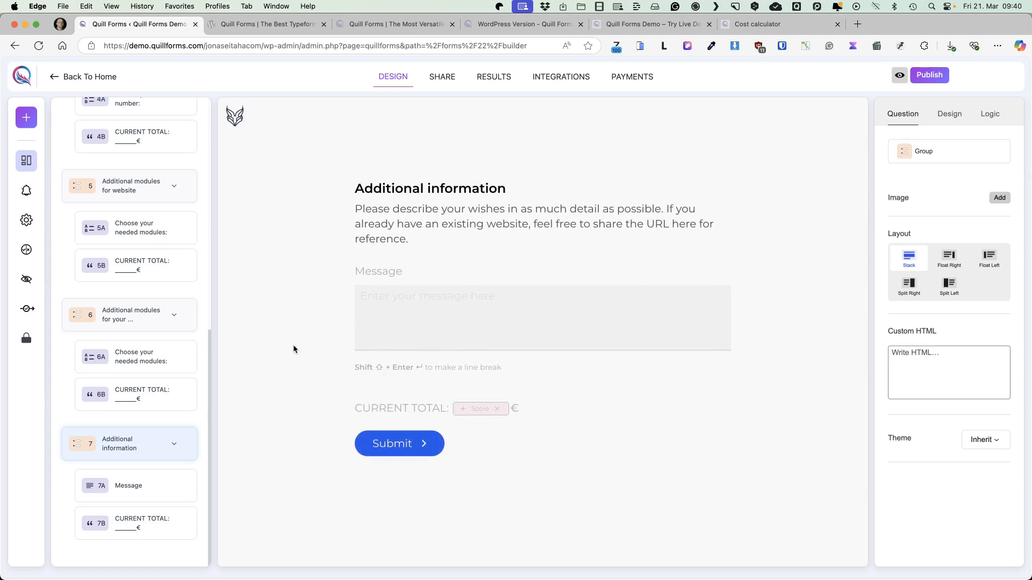
Add a Thank You Screen reading "Thank you," followed by the recalled "Your name" answer and an exclamation mark
{"action": "left_click", "coordinate": [25, 119]}
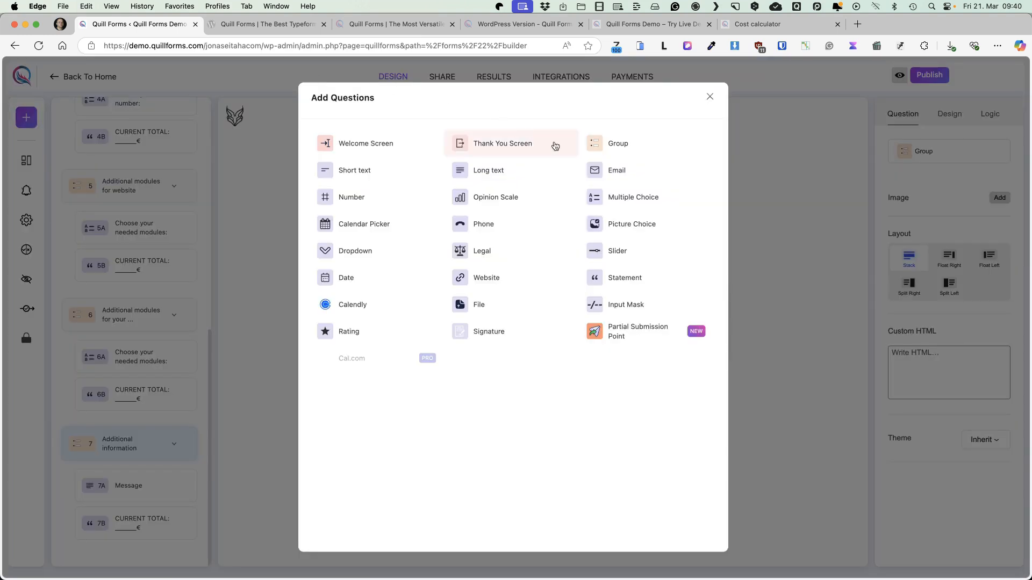
{"action": "left_click", "coordinate": [489, 142]}
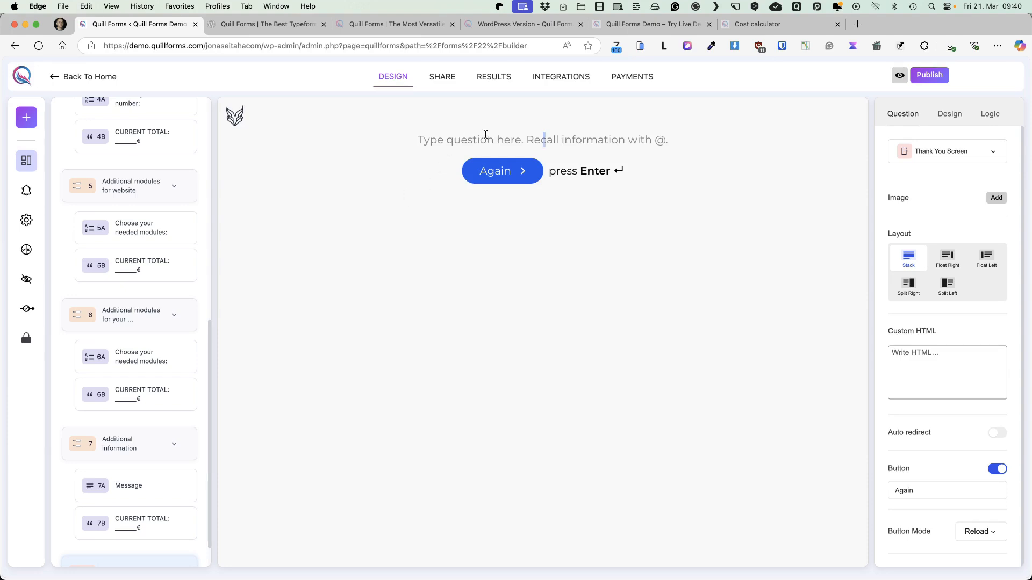
{"action": "type", "text": "Thank you,"}
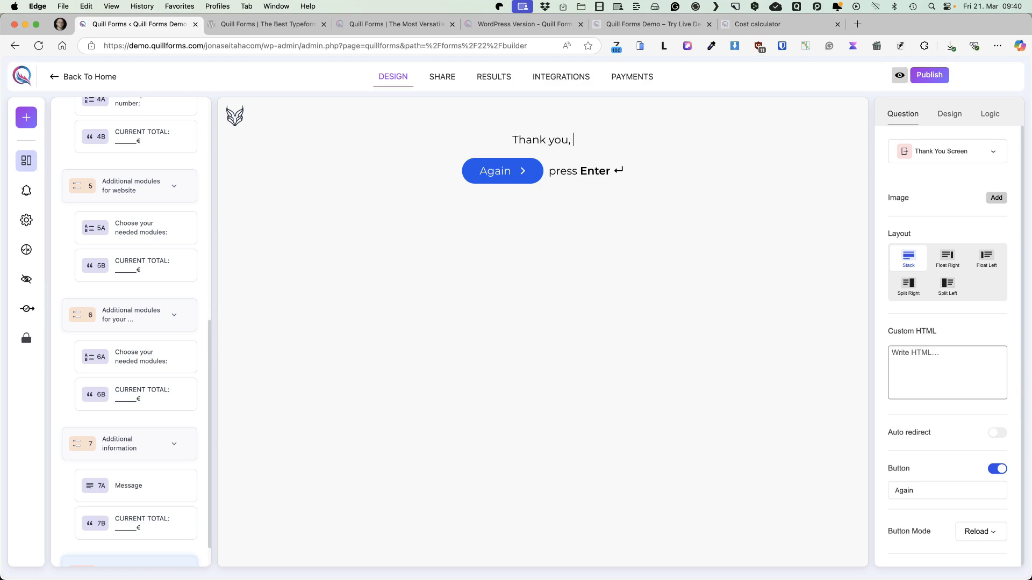
{"action": "type", "text": " @"}
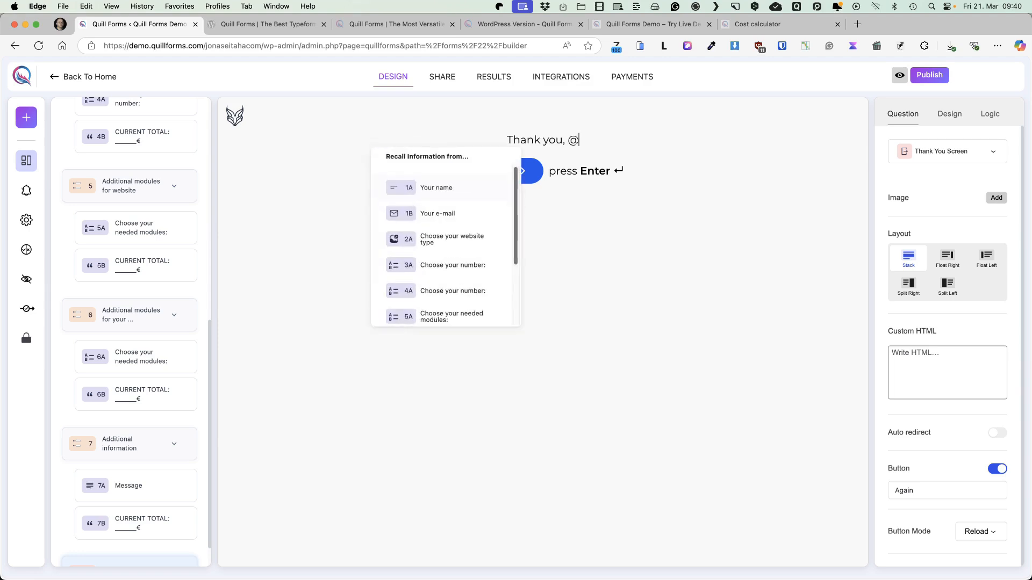
{"action": "left_click", "coordinate": [434, 188]}
{"action": "type", "text": "!"}
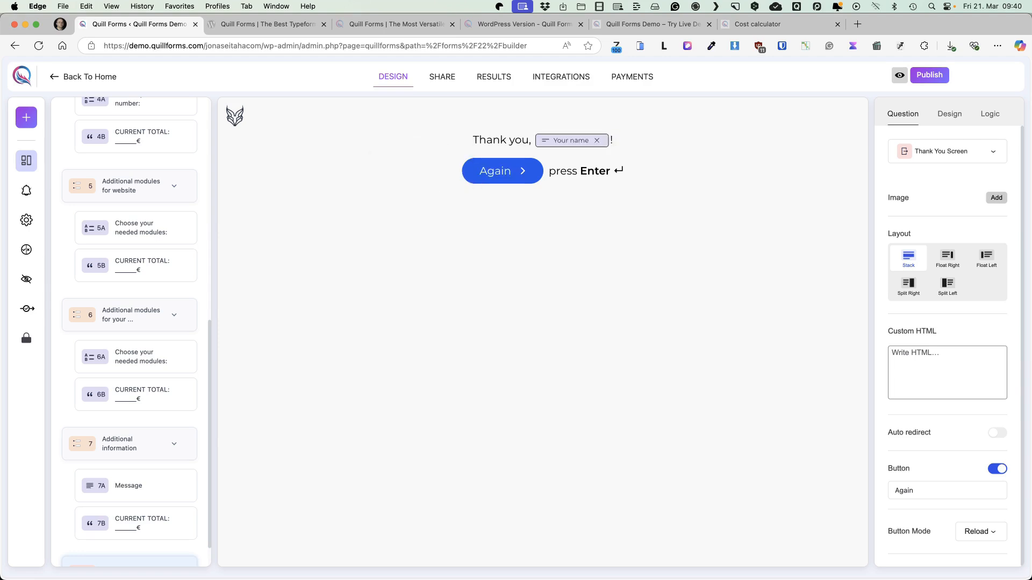
Append "We will reply to your email as soon as possible." to the thank-you text and make the whole text bold
{"action": "type", "text": "We will reply to your email as soon as possible."}
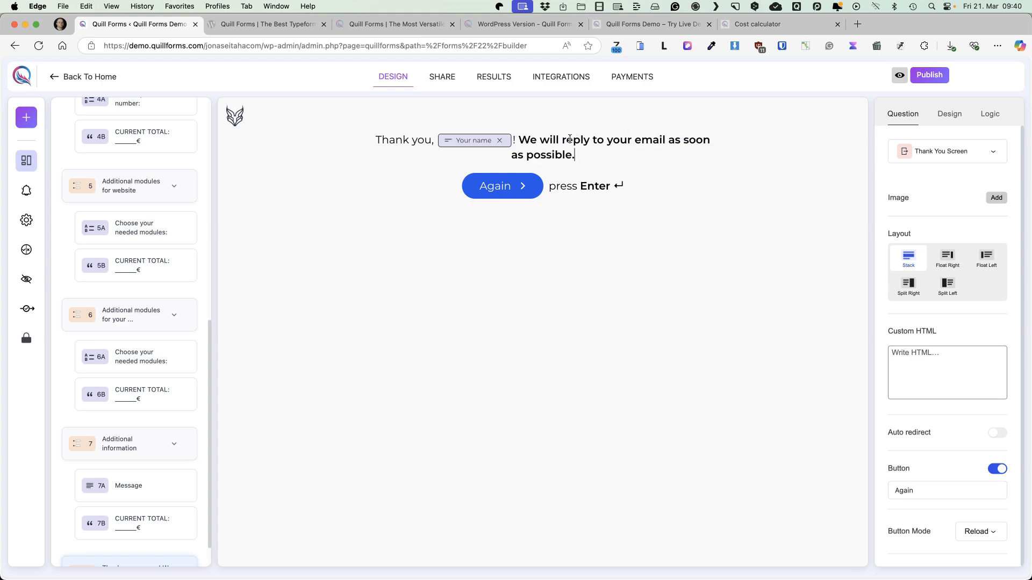
{"action": "key", "text": "super+a"}
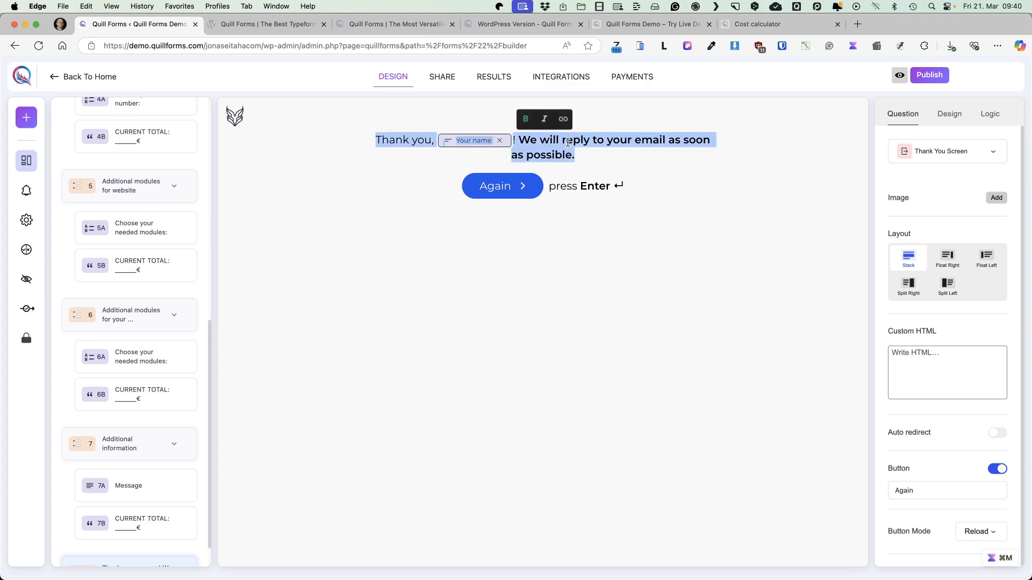
{"action": "key", "text": "super+b"}
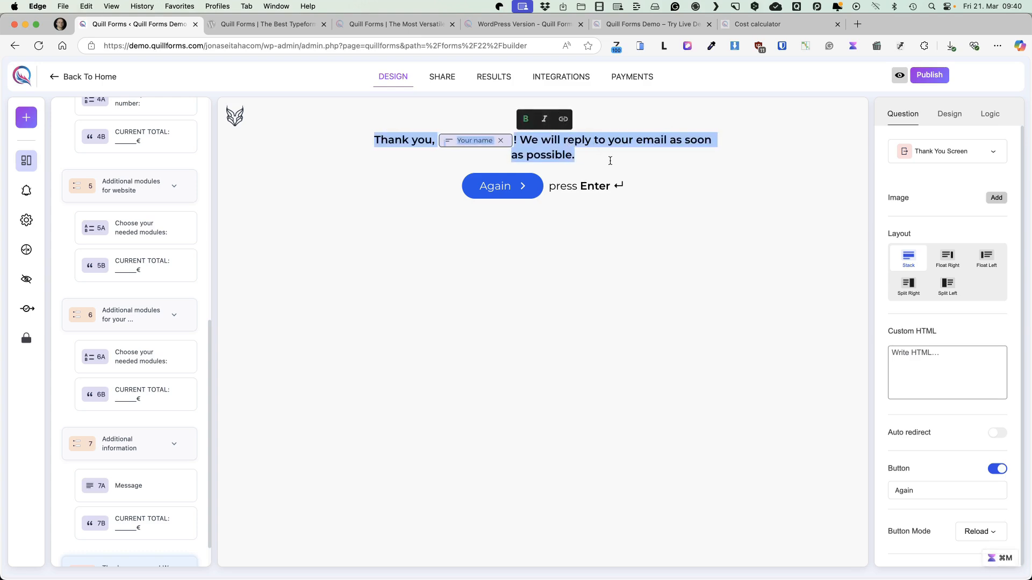
Set the Thank You Screen's layout to Split Left and add the photo 65480dbf18_k.jpg from the media library
{"action": "left_click", "coordinate": [697, 163]}
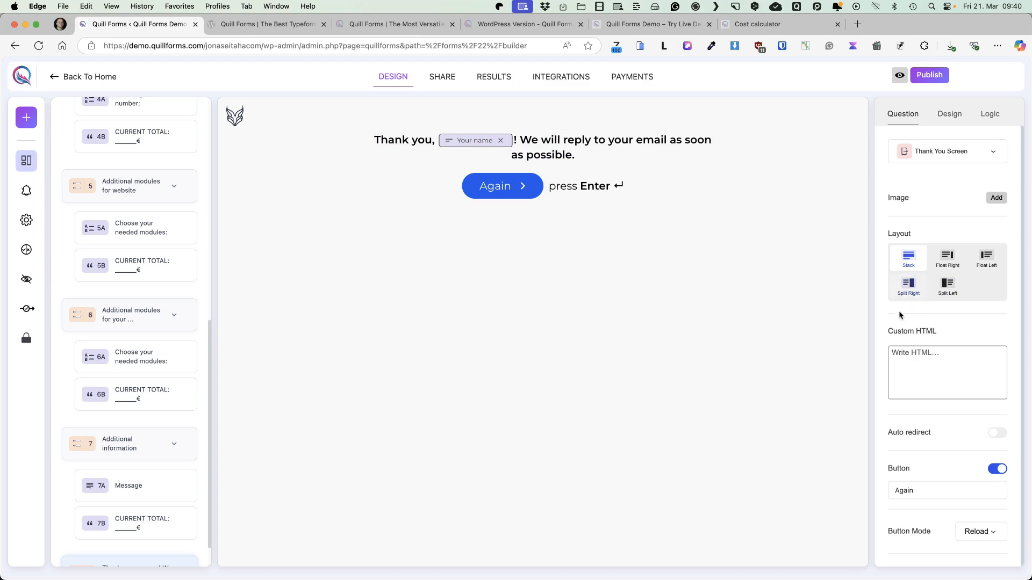
{"action": "left_click", "coordinate": [947, 284]}
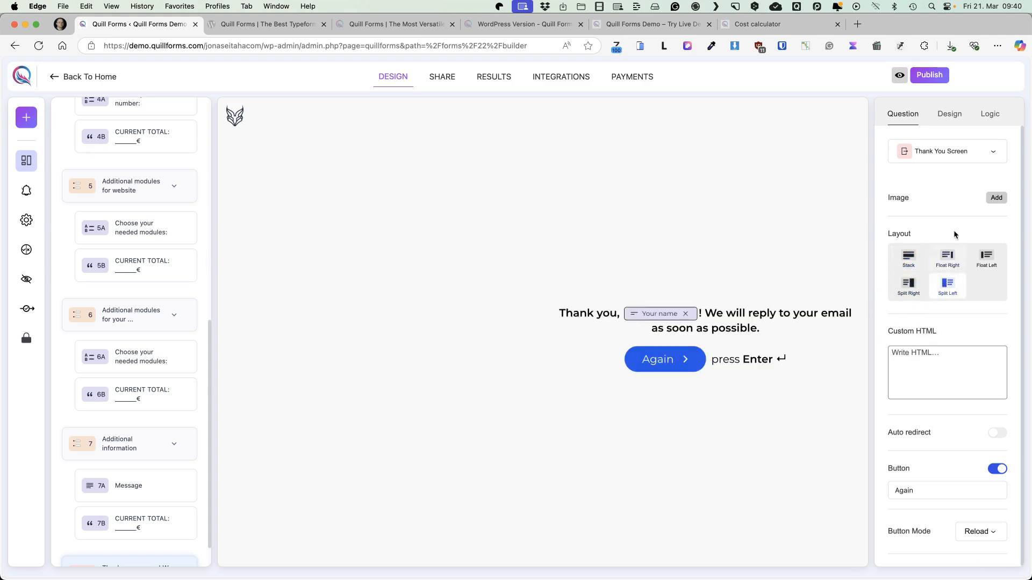
{"action": "left_click", "coordinate": [997, 197]}
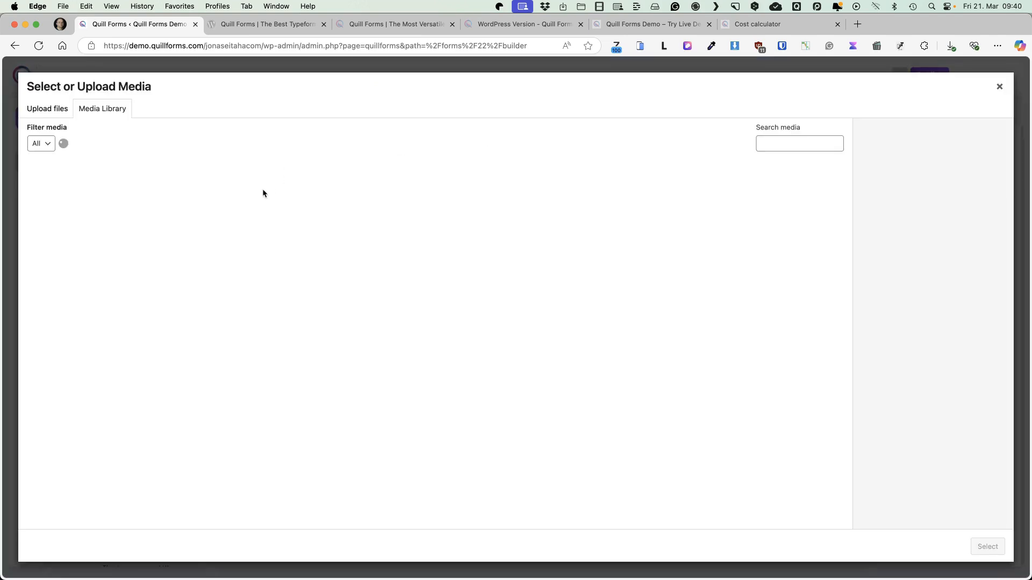
{"action": "left_click", "coordinate": [152, 206]}
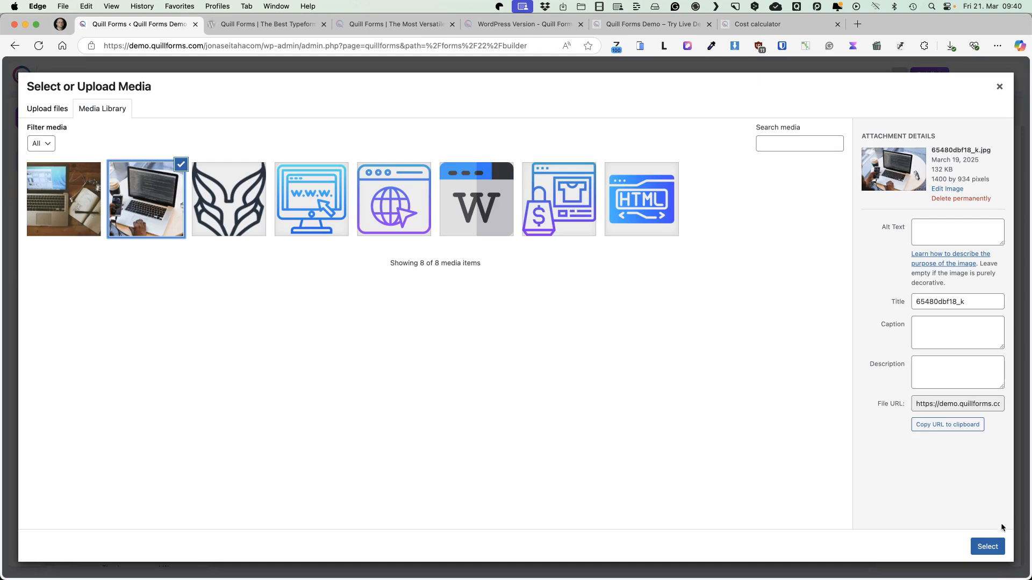
{"action": "left_click", "coordinate": [992, 549]}
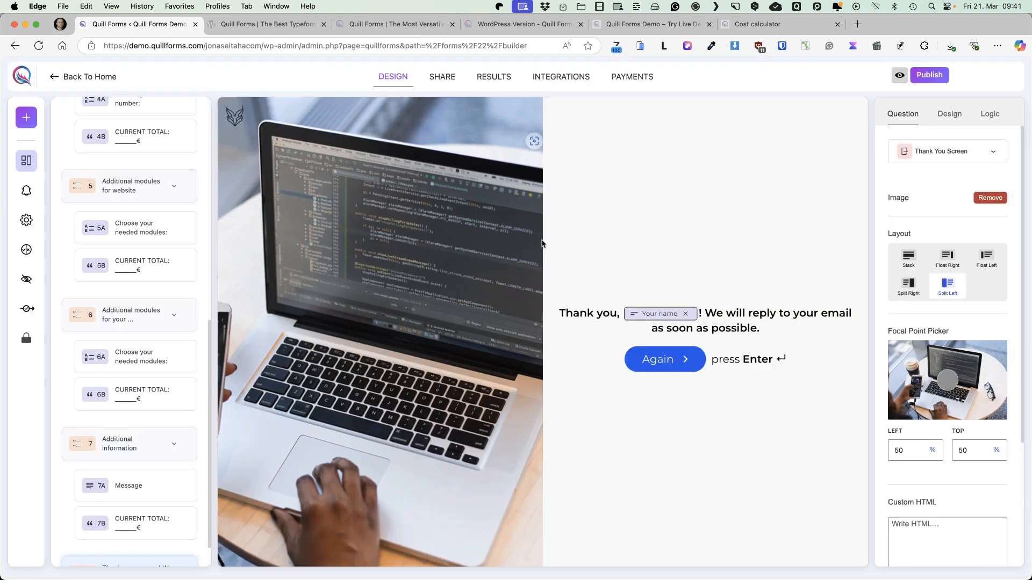
Publish the form and dismiss the warning about missing notifications
{"action": "left_click", "coordinate": [930, 75]}
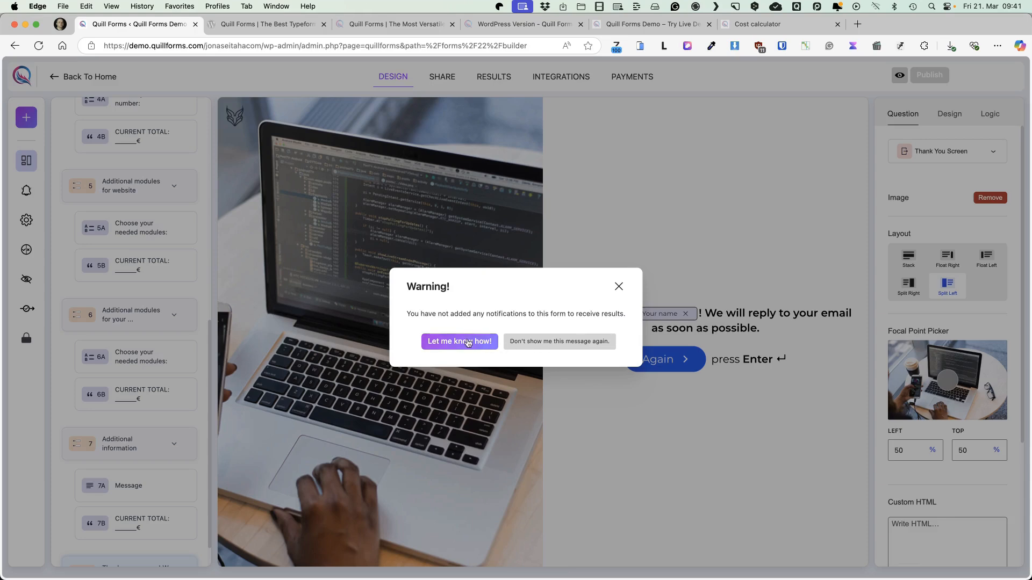
{"action": "left_click", "coordinate": [619, 287]}
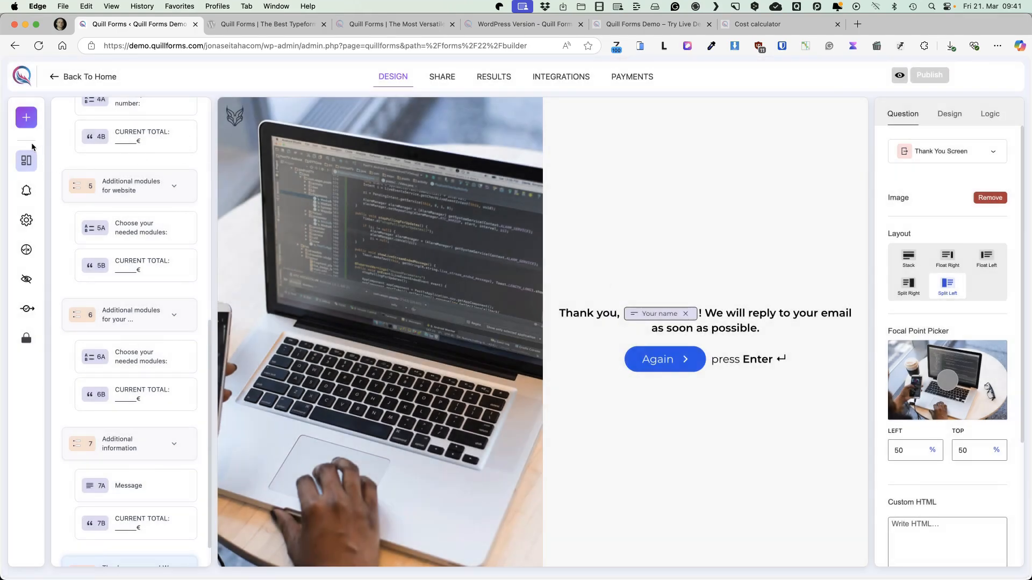
Create an email notification titled "Submission form notification" that is sent to the owner's e-mail address
{"action": "left_click", "coordinate": [26, 193]}
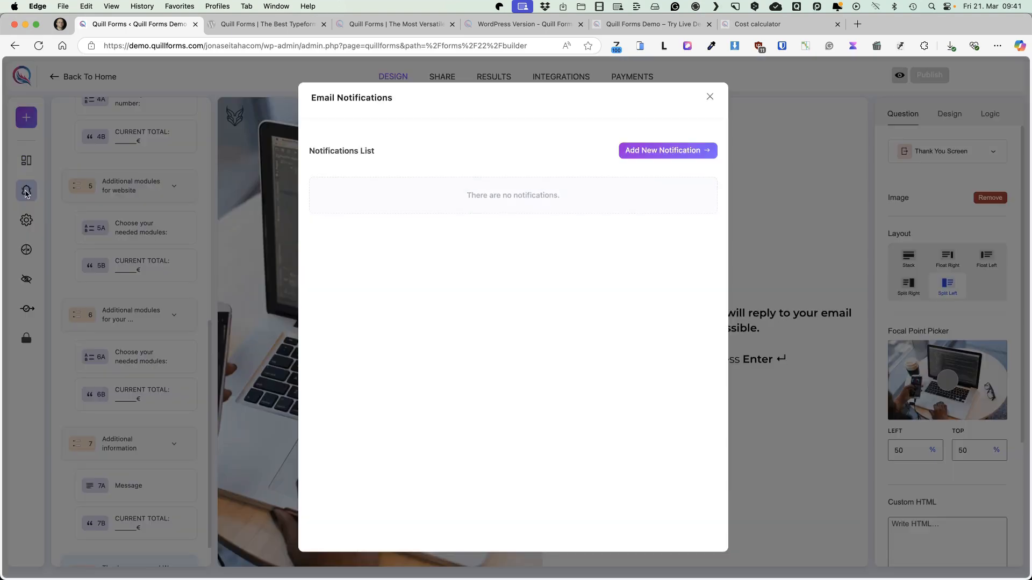
{"action": "left_click", "coordinate": [664, 150]}
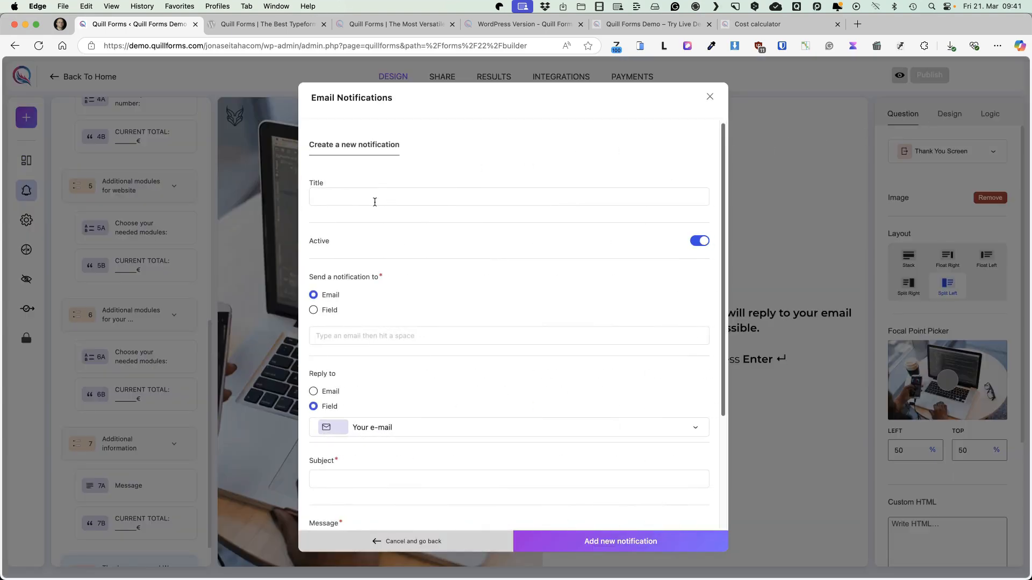
{"action": "type", "text": "Submission form notification"}
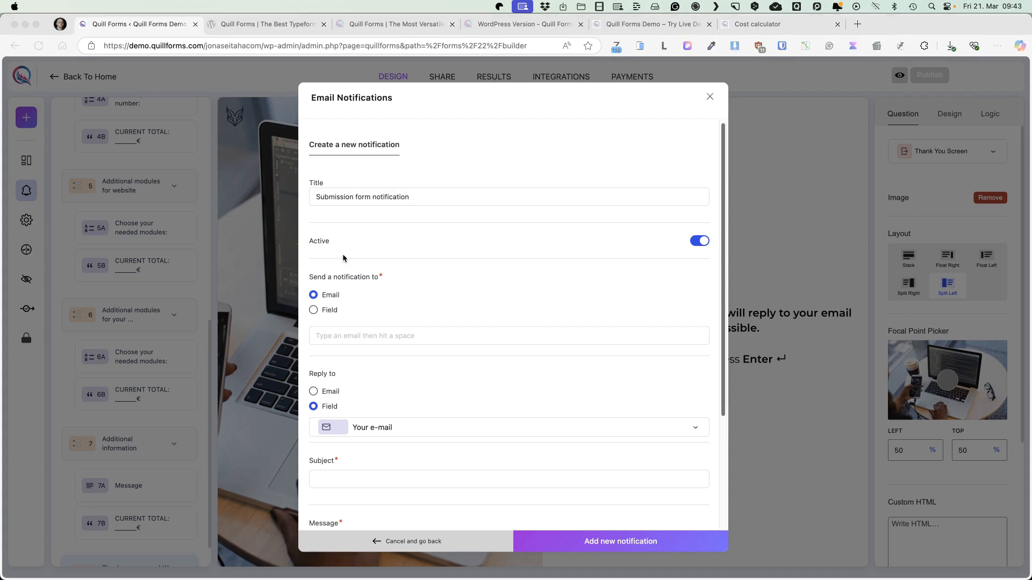
{"action": "left_click", "coordinate": [315, 311]}
{"action": "left_click", "coordinate": [313, 295]}
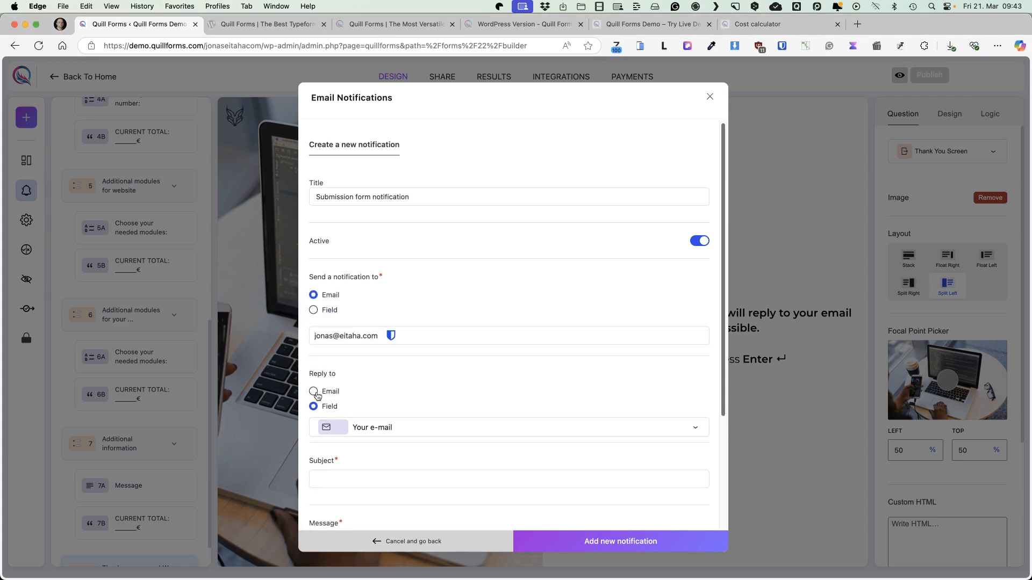
Keep the "Your e-mail" field as the notification's reply-to and enter "Price inquiry" as its subject
{"action": "left_click", "coordinate": [412, 430]}
{"action": "left_click", "coordinate": [371, 454]}
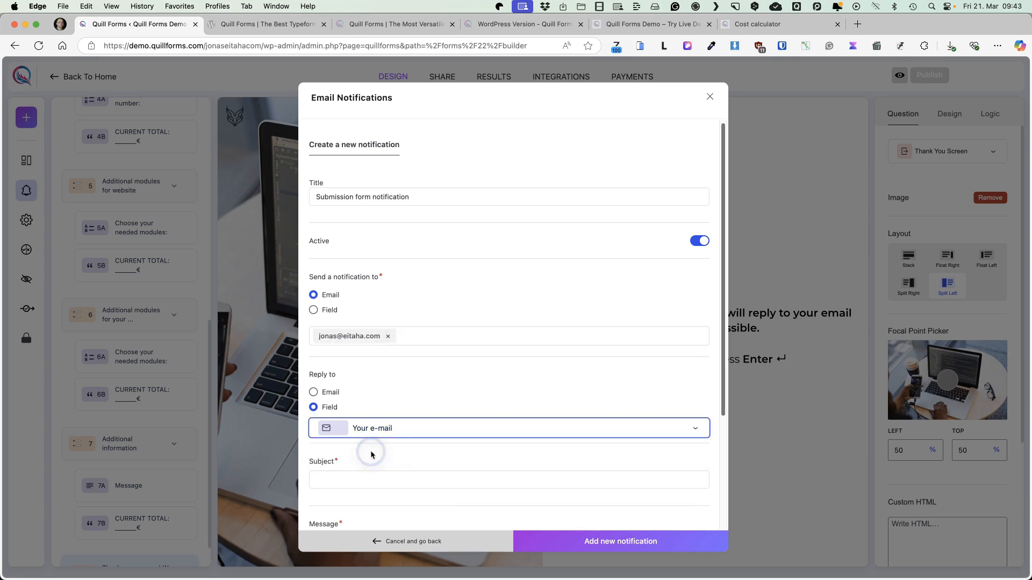
{"action": "scroll", "coordinate": [371, 454], "scroll_direction": "down", "scroll_amount": 3}
{"action": "left_click", "coordinate": [359, 327]}
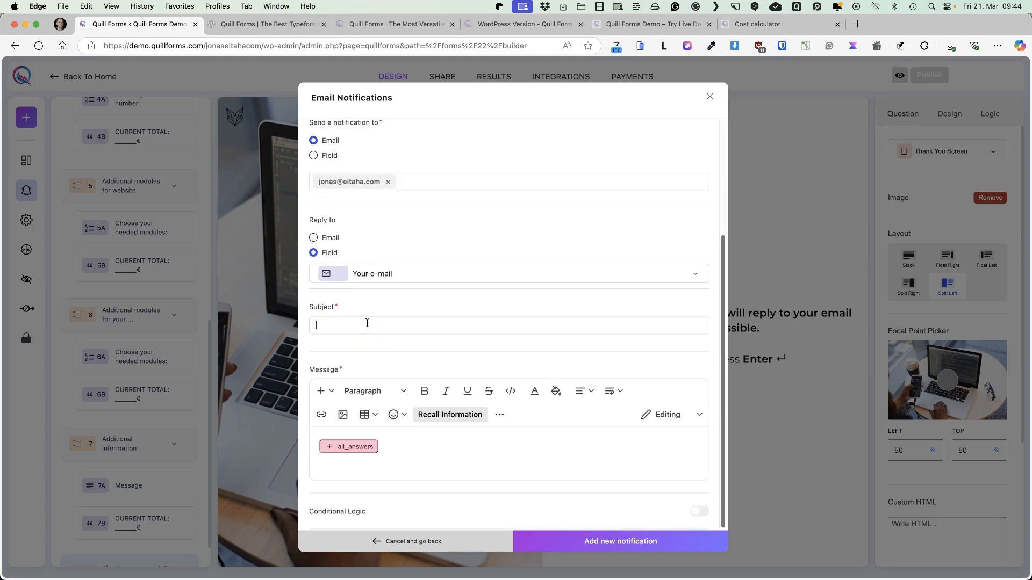
{"action": "type", "text": "Price inquiry"}
Browse the fields that can be recalled after the all_answers tag in the notification message, leaving the message as it was
{"action": "left_click", "coordinate": [390, 448]}
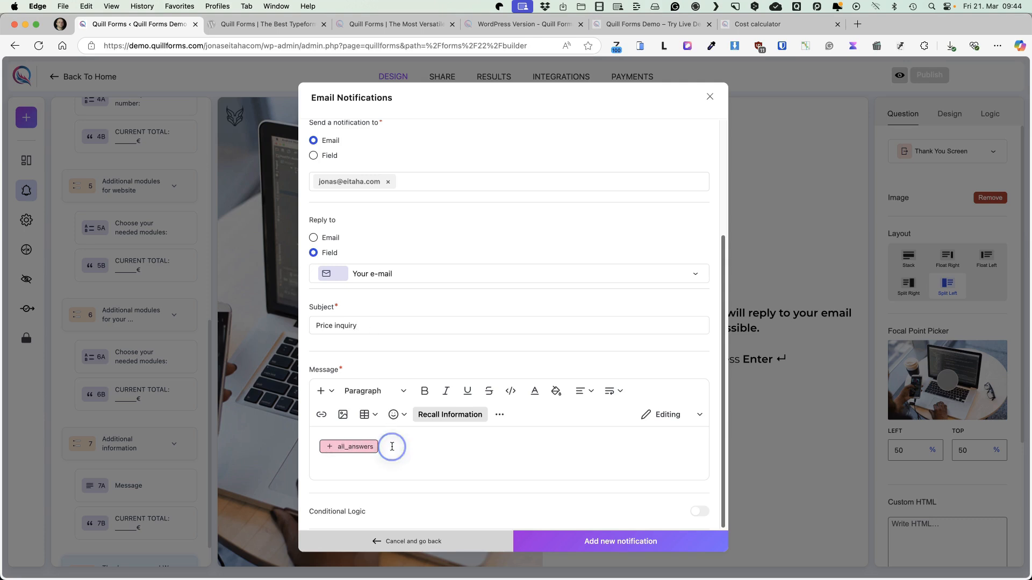
{"action": "left_click", "coordinate": [411, 449]}
{"action": "type", "text": "@"}
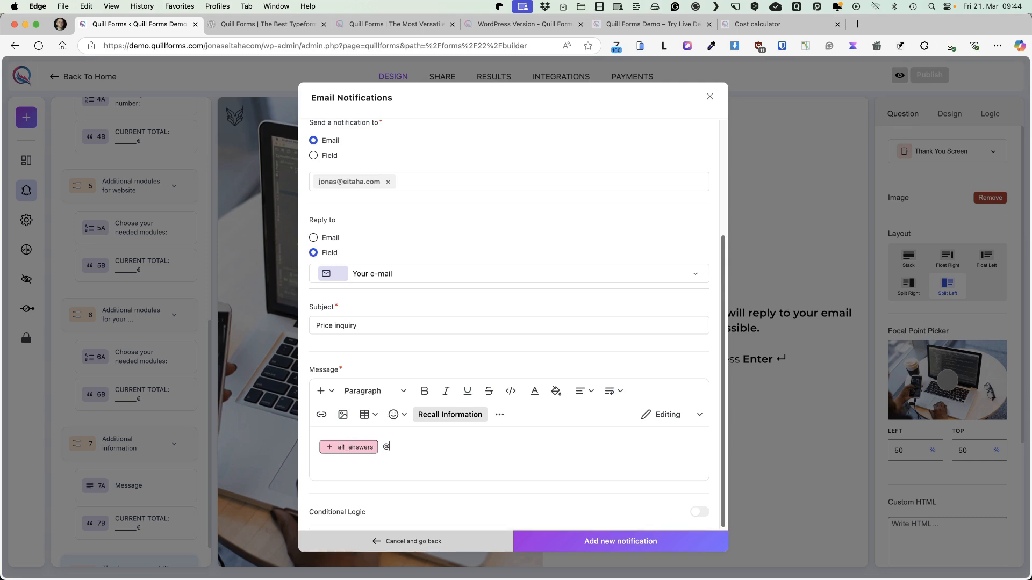
{"action": "scroll", "coordinate": [444, 430], "scroll_direction": "down", "scroll_amount": 5}
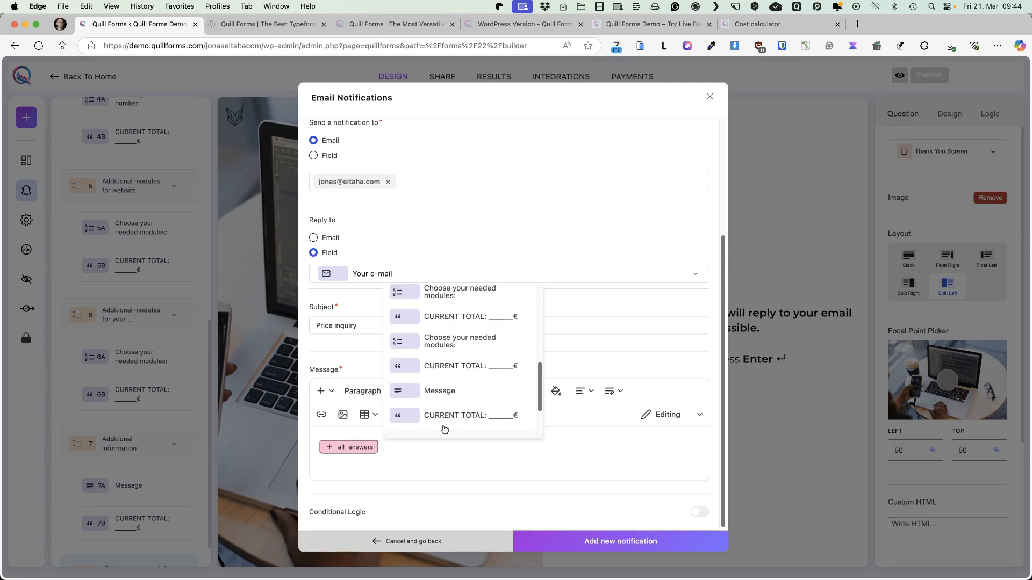
{"action": "left_click", "coordinate": [428, 452]}
{"action": "key", "text": "BackSpace"}
{"action": "key", "text": "BackSpace"}
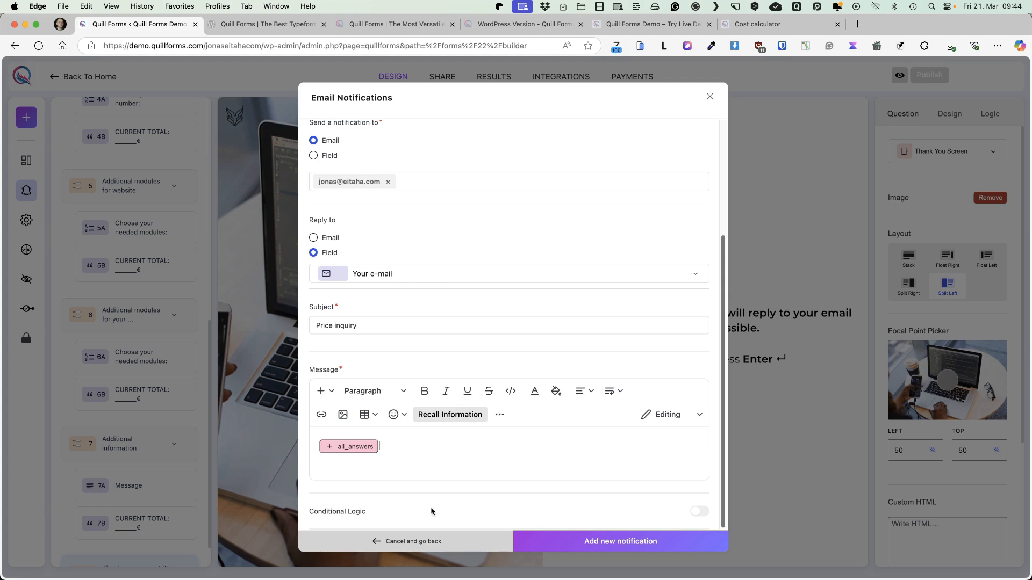
Try out the notification's conditional logic by enabling it, viewing its condition options and disabling it again
{"action": "left_click", "coordinate": [698, 511]}
{"action": "scroll", "coordinate": [621, 426], "scroll_direction": "down", "scroll_amount": 3}
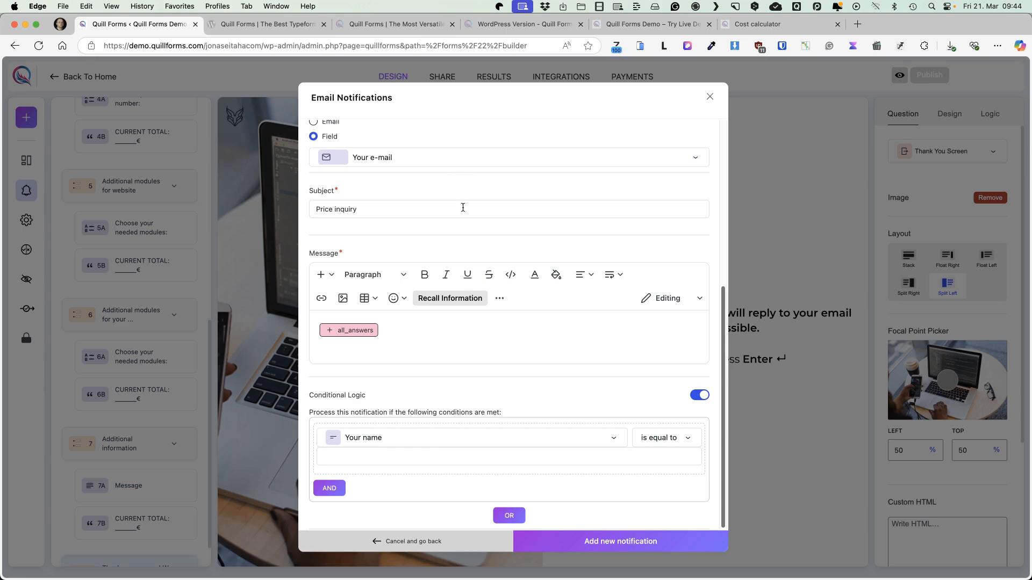
{"action": "left_click", "coordinate": [699, 395]}
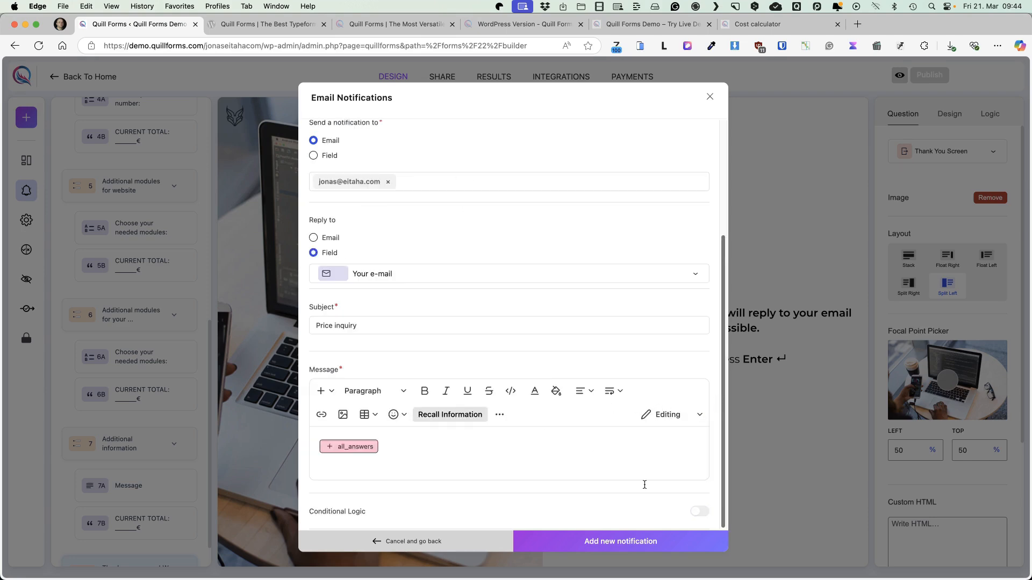
Save the new email notification and close the Email Notifications dialog
{"action": "left_click", "coordinate": [614, 541]}
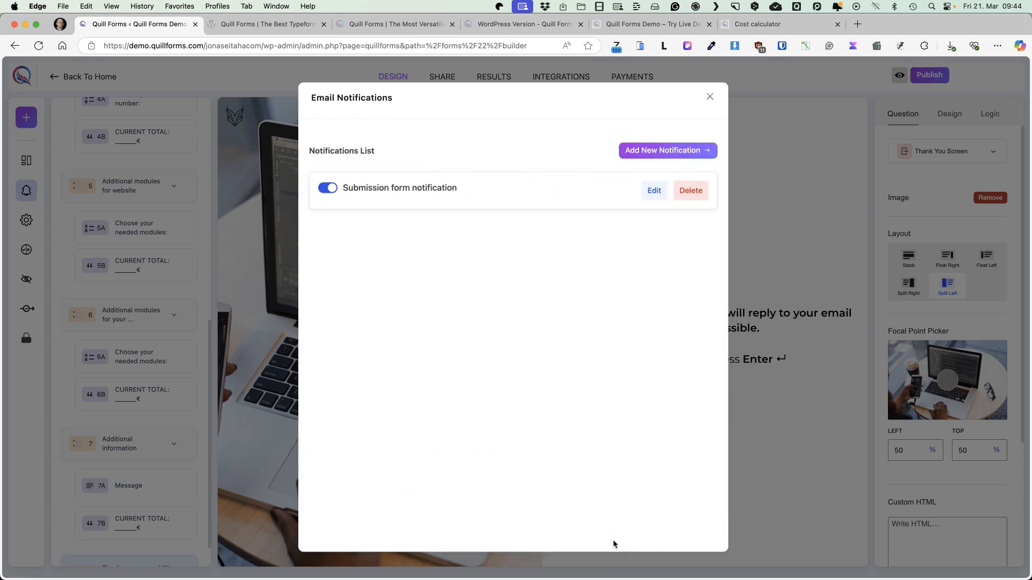
{"action": "left_click", "coordinate": [709, 97]}
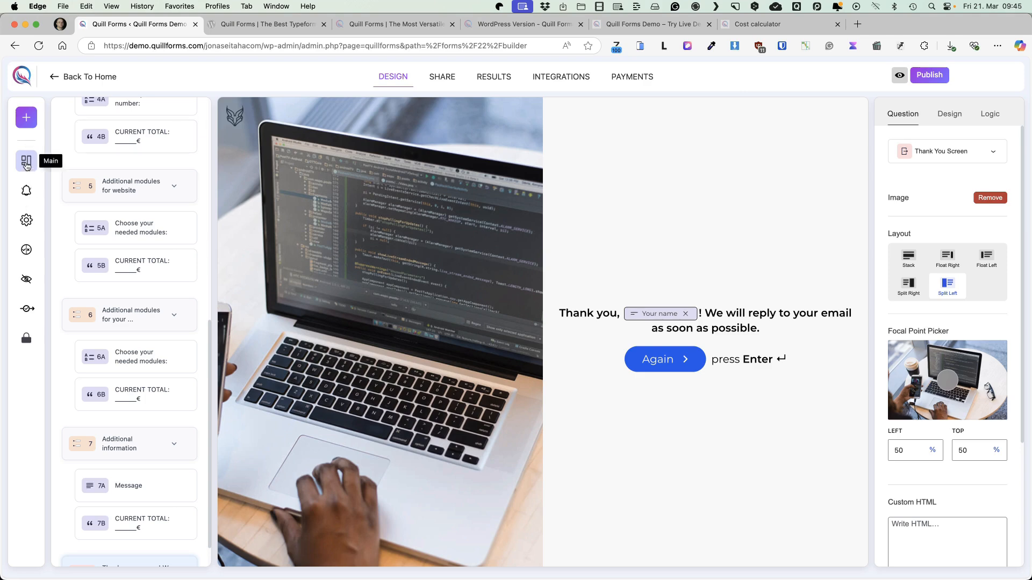
Enable the Correct/Incorrect Answers mode for the form and close its settings
{"action": "left_click", "coordinate": [26, 250]}
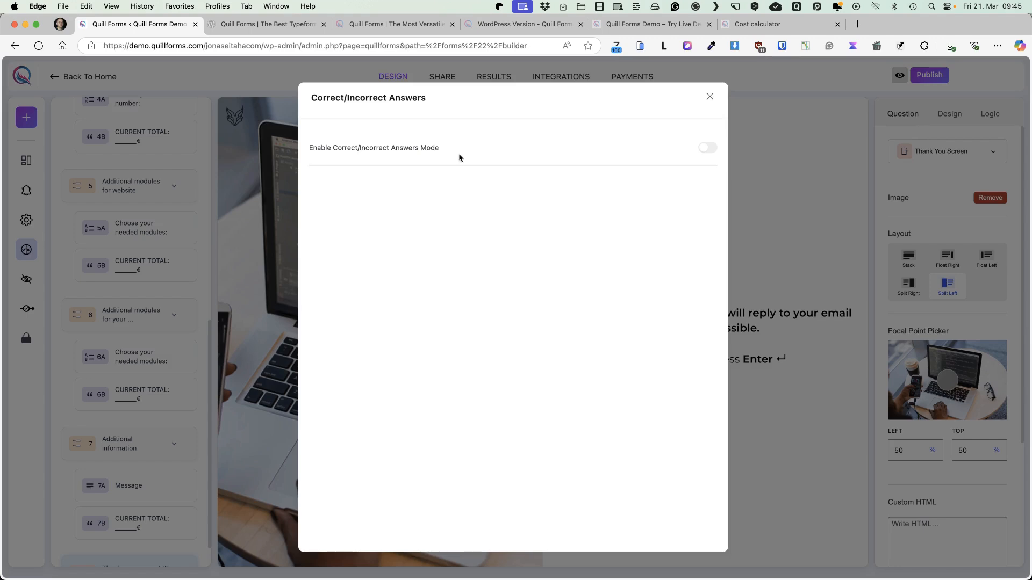
{"action": "left_click", "coordinate": [709, 150]}
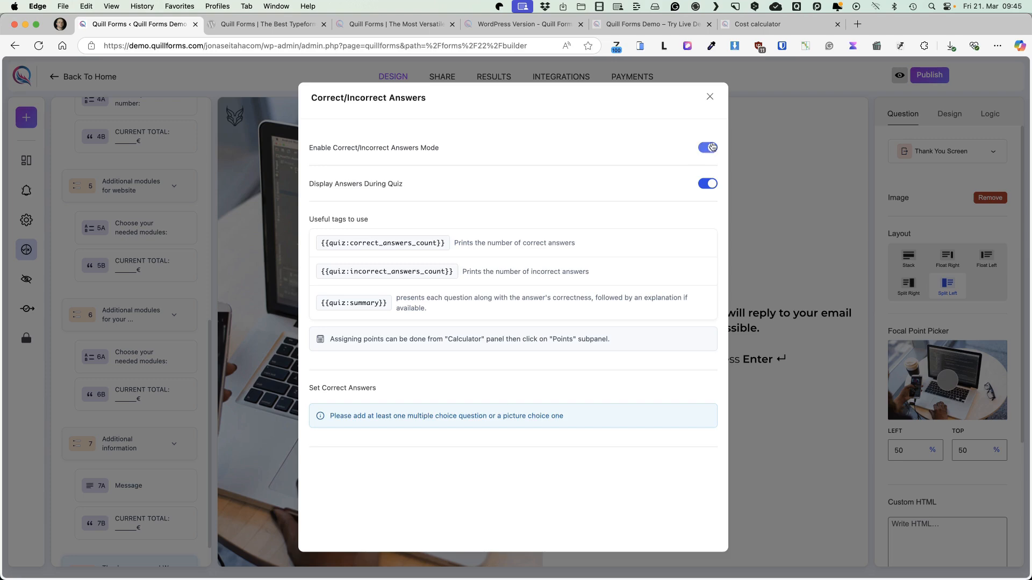
{"action": "left_click", "coordinate": [710, 96]}
Try out the URL parameters by switching utm_source on and off and by adding and deleting an empty hidden field
{"action": "left_click", "coordinate": [26, 278]}
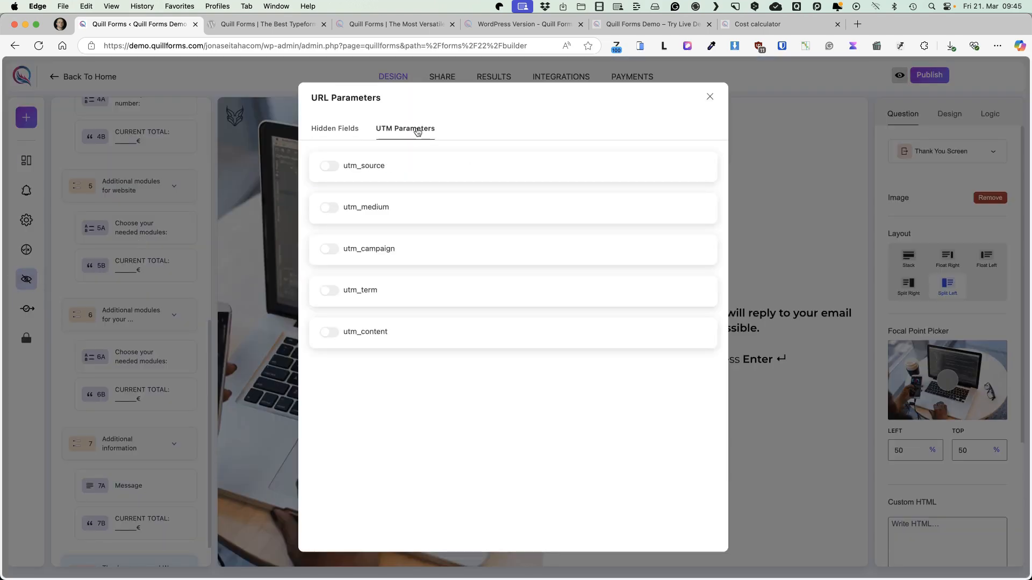
{"action": "left_click", "coordinate": [329, 167]}
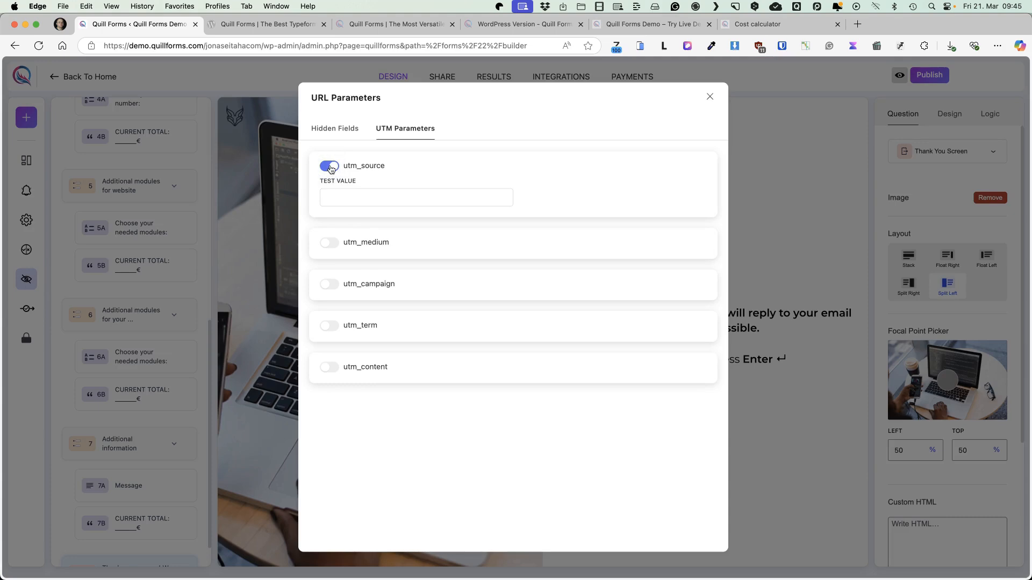
{"action": "left_click", "coordinate": [329, 167]}
{"action": "left_click", "coordinate": [336, 131]}
{"action": "left_click", "coordinate": [369, 201]}
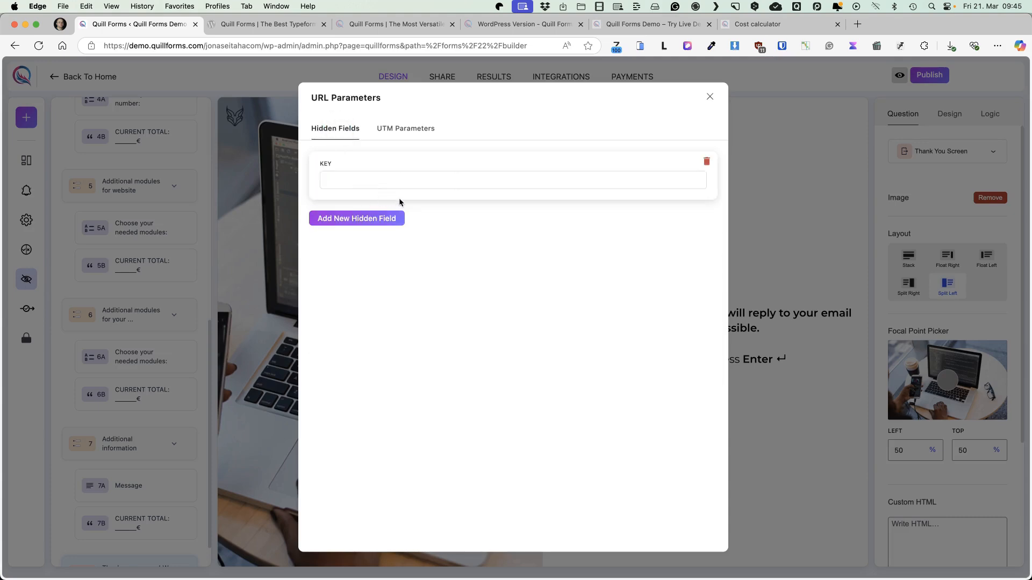
{"action": "left_click", "coordinate": [707, 163]}
Enable Save and Continue, examine its email recipient, subject, link text, button and message settings, and disable it again
{"action": "left_click", "coordinate": [26, 308]}
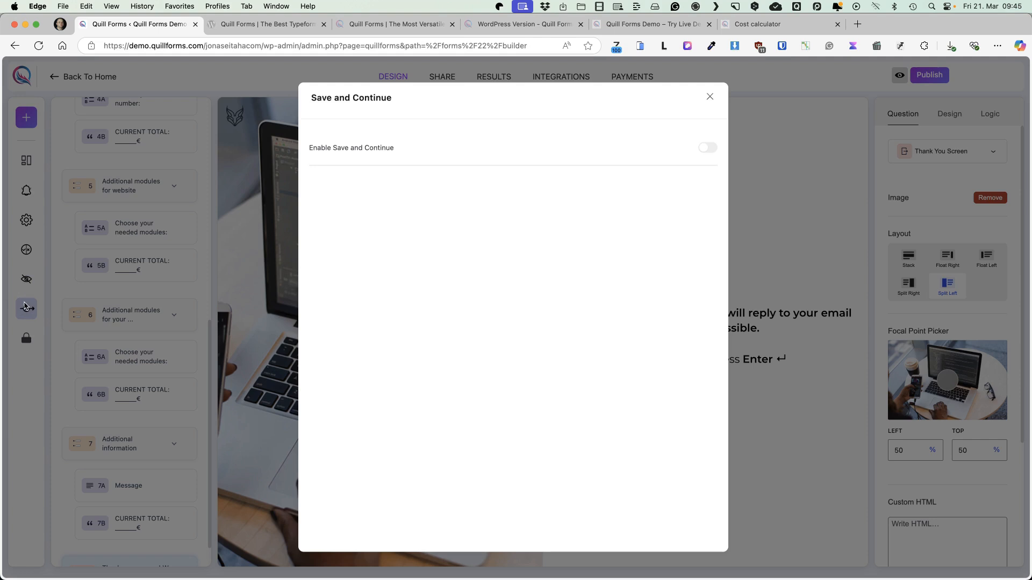
{"action": "left_click", "coordinate": [706, 153]}
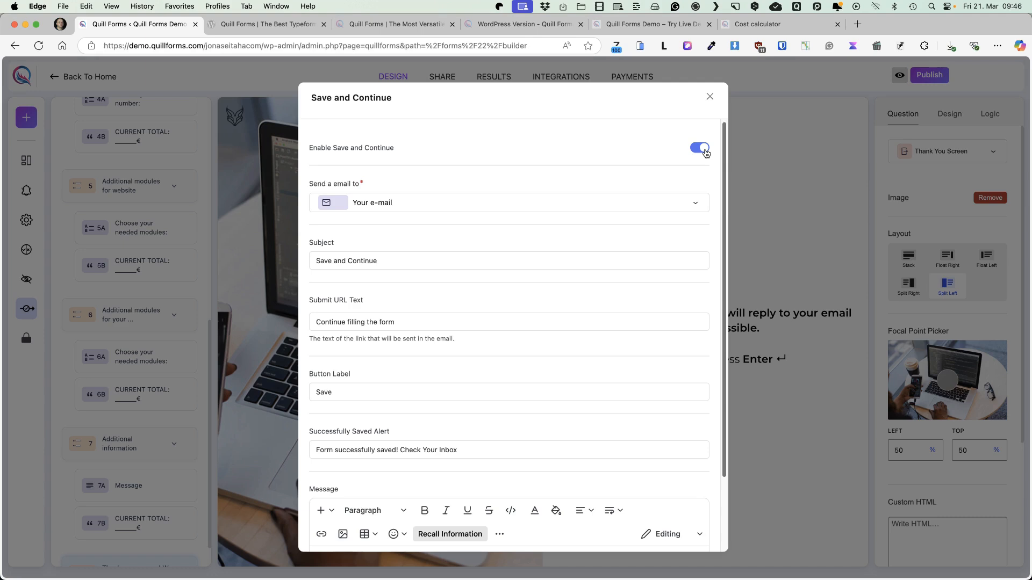
{"action": "left_click", "coordinate": [398, 205]}
{"action": "left_click", "coordinate": [400, 205]}
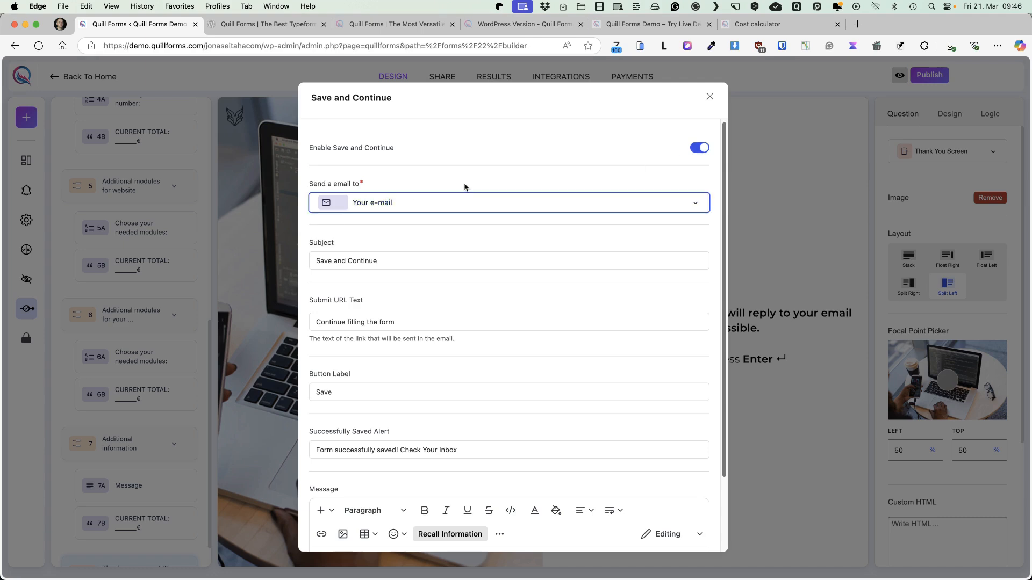
{"action": "scroll", "coordinate": [398, 238], "scroll_direction": "down", "scroll_amount": 1}
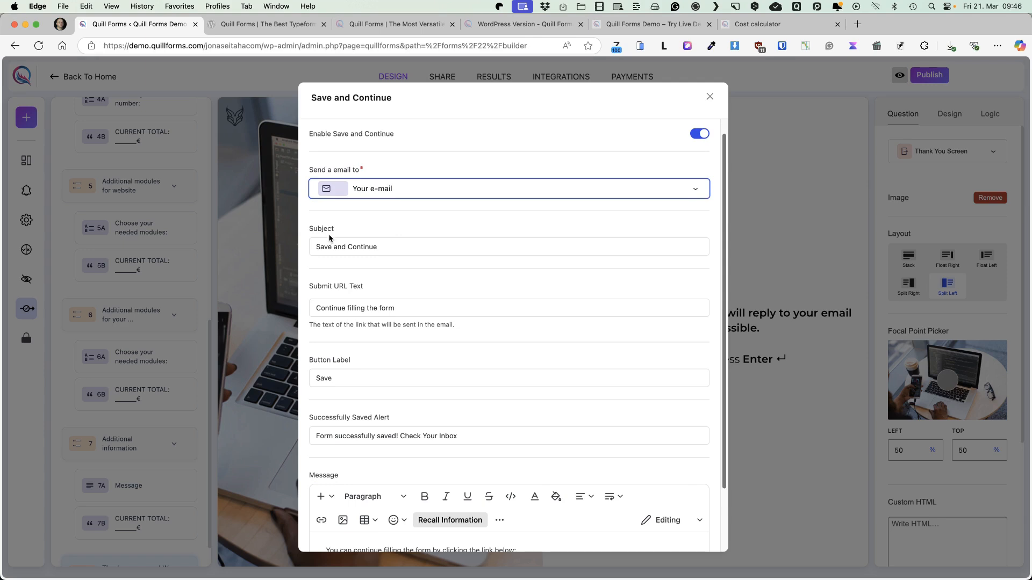
{"action": "scroll", "coordinate": [408, 284], "scroll_direction": "down", "scroll_amount": 1}
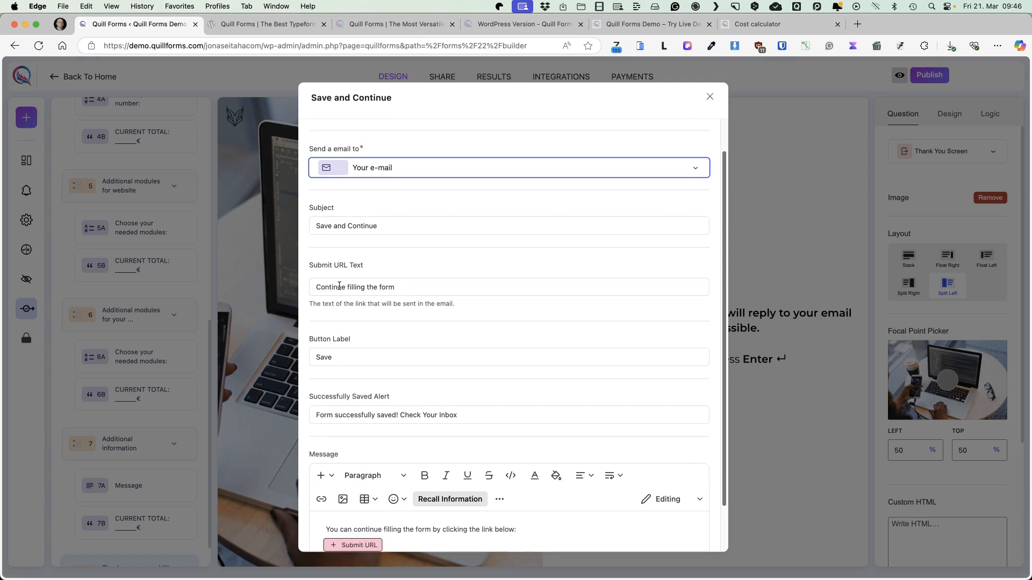
{"action": "scroll", "coordinate": [349, 344], "scroll_direction": "down", "scroll_amount": 3}
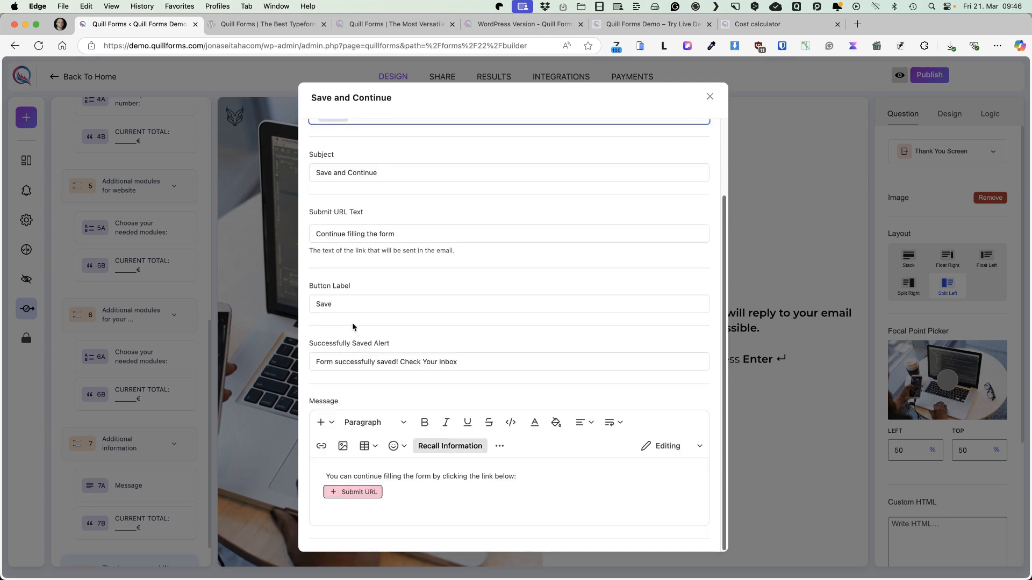
{"action": "scroll", "coordinate": [435, 354], "scroll_direction": "up", "scroll_amount": 5}
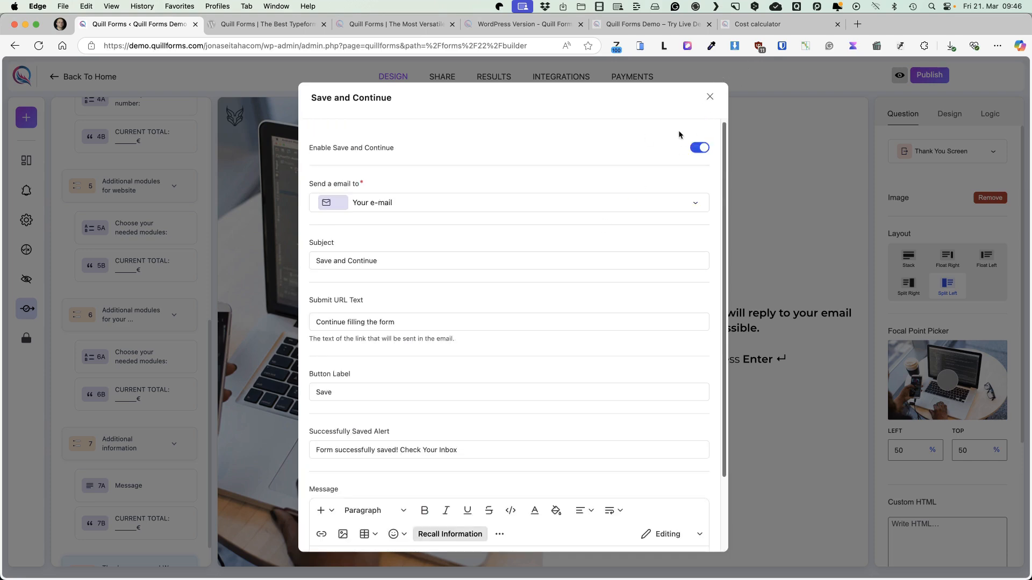
{"action": "left_click", "coordinate": [699, 147]}
{"action": "left_click", "coordinate": [709, 100]}
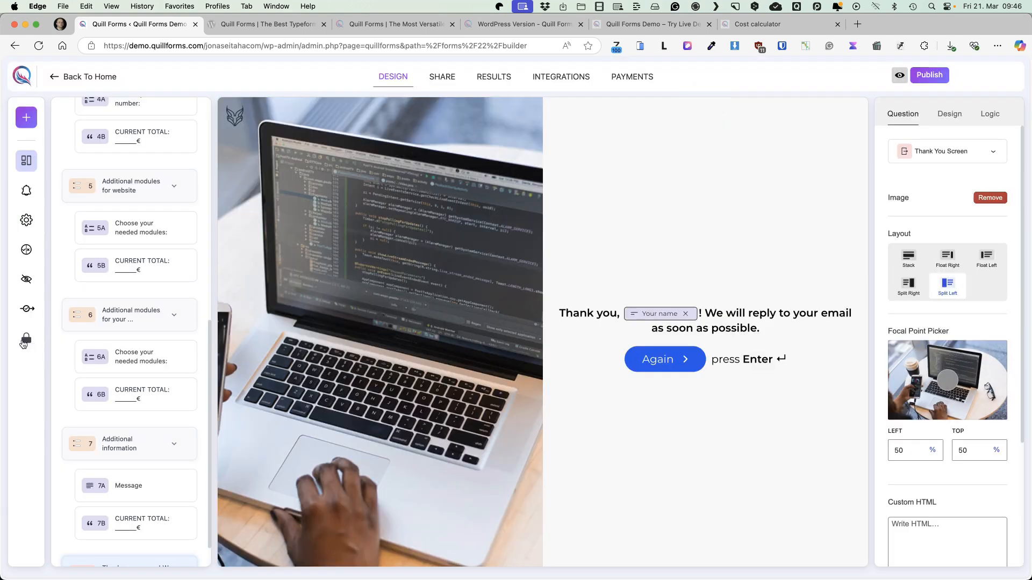
Enable the response limit in the Form Locker to examine its limit, interval and message settings, and disable it again
{"action": "left_click", "coordinate": [26, 339]}
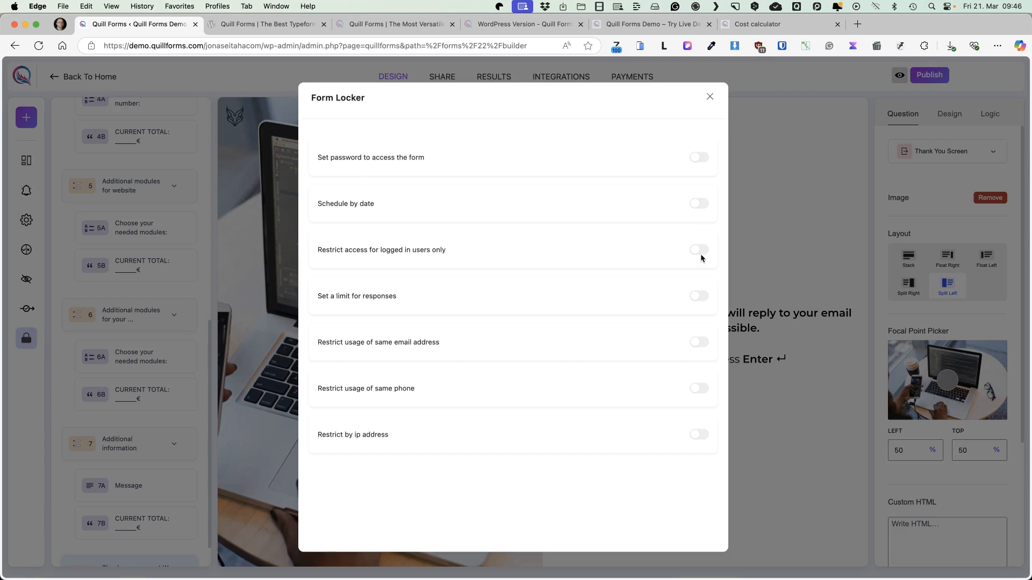
{"action": "left_click", "coordinate": [701, 302]}
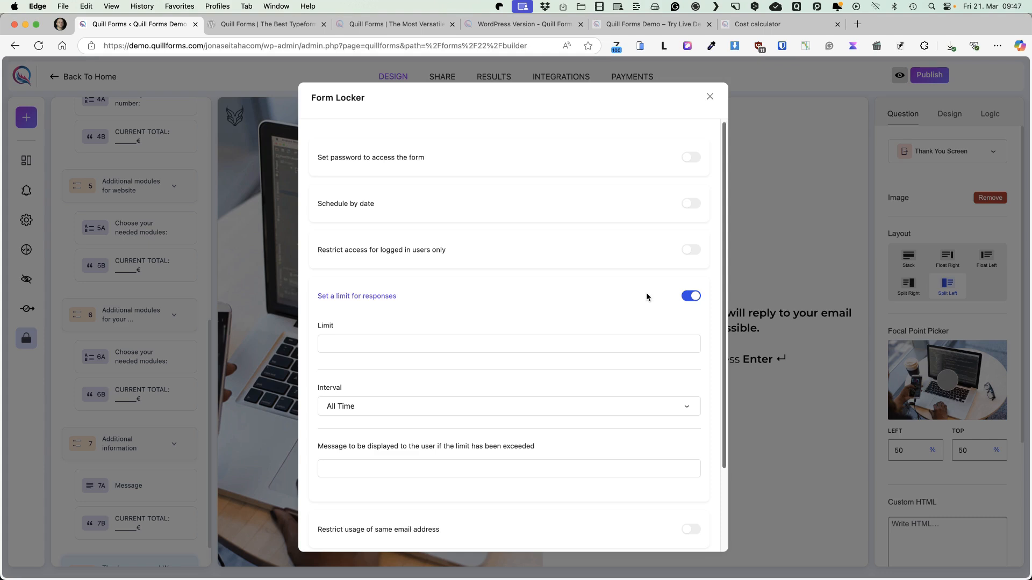
{"action": "left_click", "coordinate": [685, 296]}
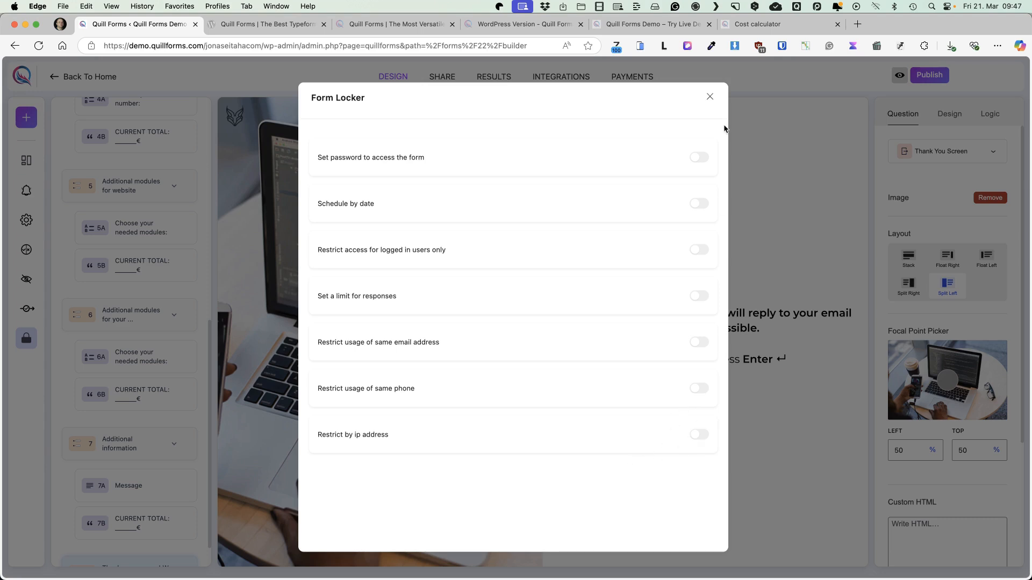
{"action": "left_click", "coordinate": [709, 97]}
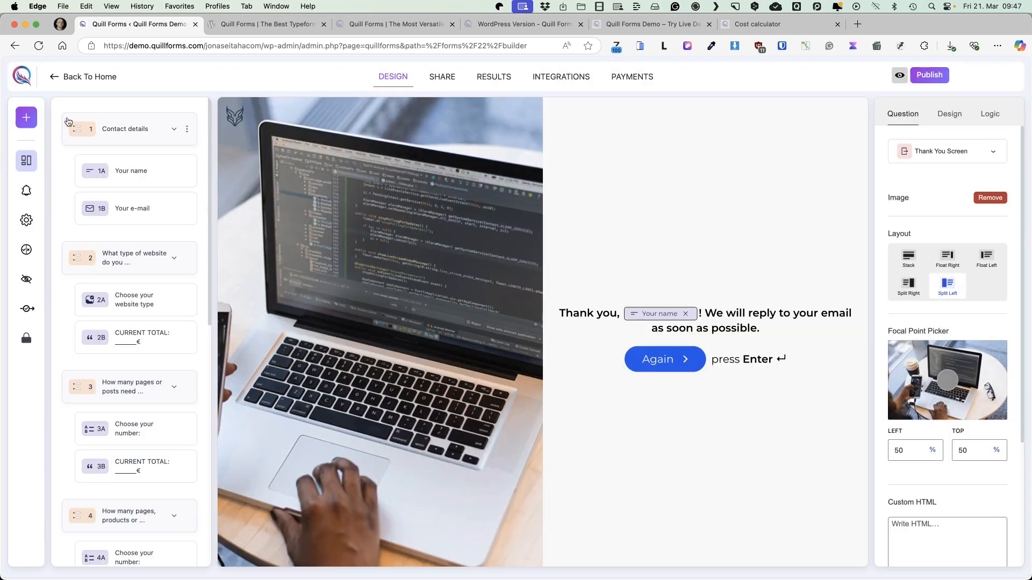
Add a Partial Submission Point to the form and place it between question groups 2 and 3
{"action": "left_click", "coordinate": [28, 121]}
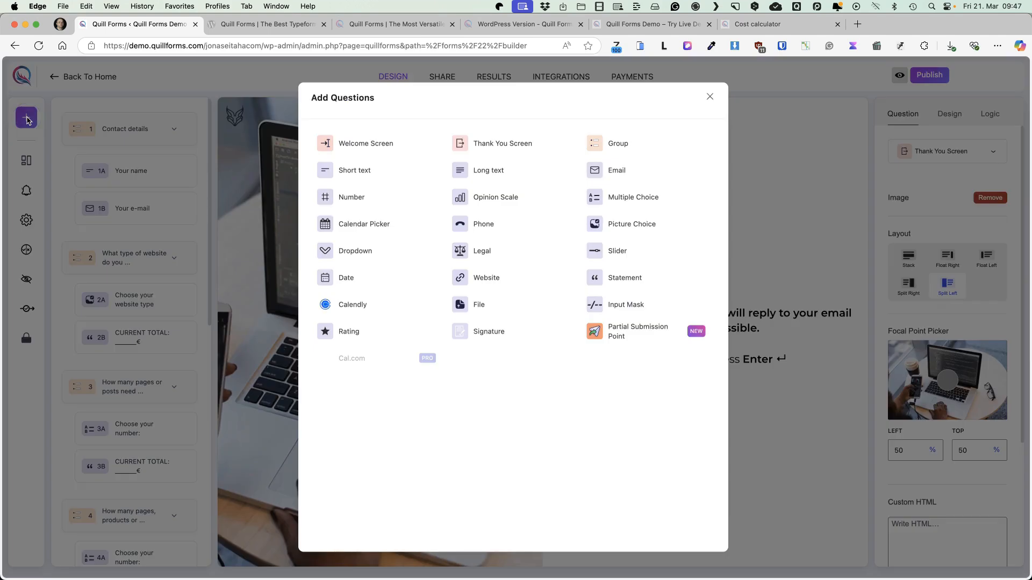
{"action": "left_click", "coordinate": [627, 334]}
{"action": "scroll", "coordinate": [144, 363], "scroll_direction": "down", "scroll_amount": 10}
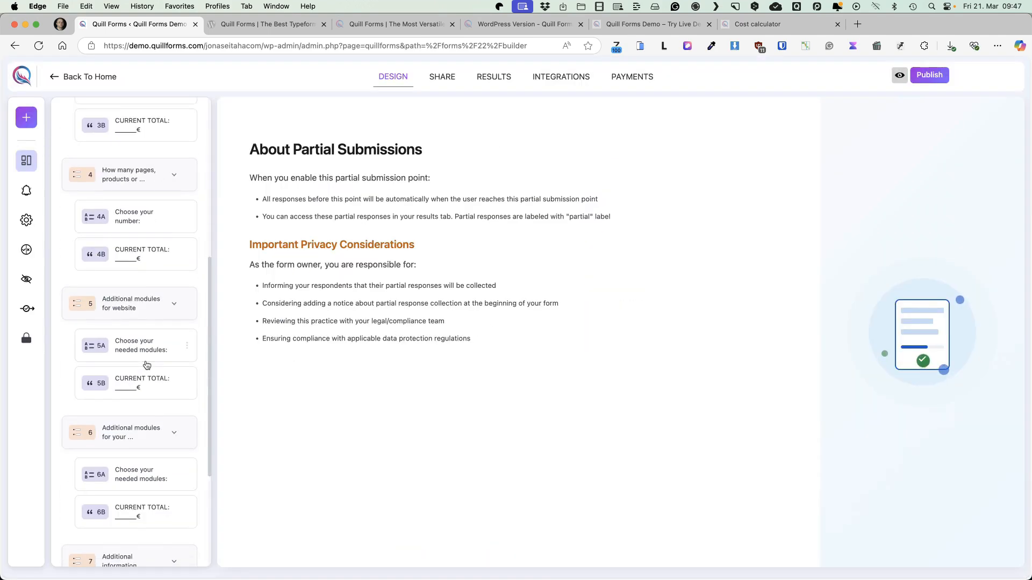
{"action": "left_click_drag", "start_coordinate": [119, 497], "coordinate": [118, 390]}
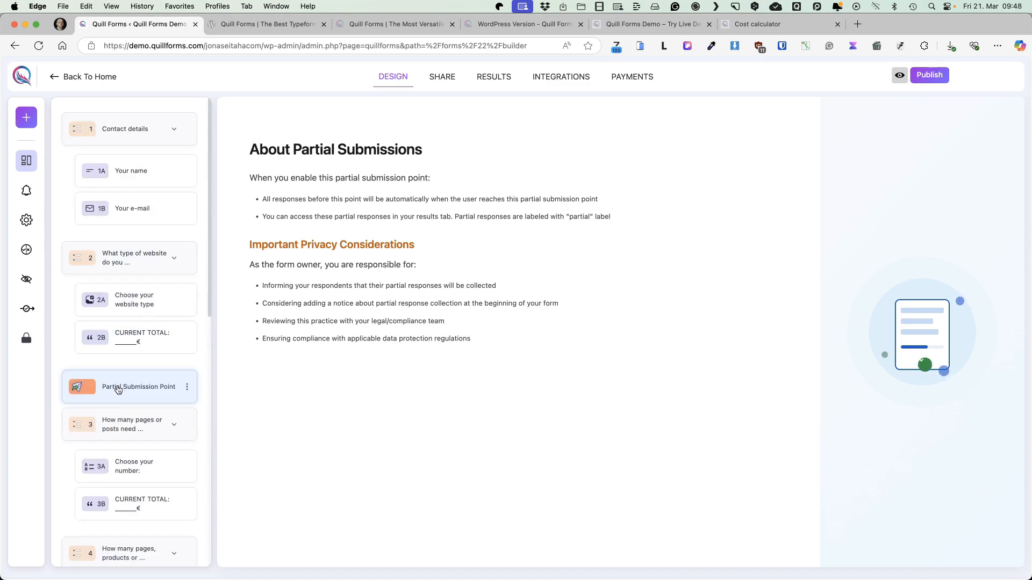
Review the two groups before the Partial Submission Point and its privacy considerations, and publish the form
{"action": "left_click", "coordinate": [136, 129]}
{"action": "left_click", "coordinate": [128, 260]}
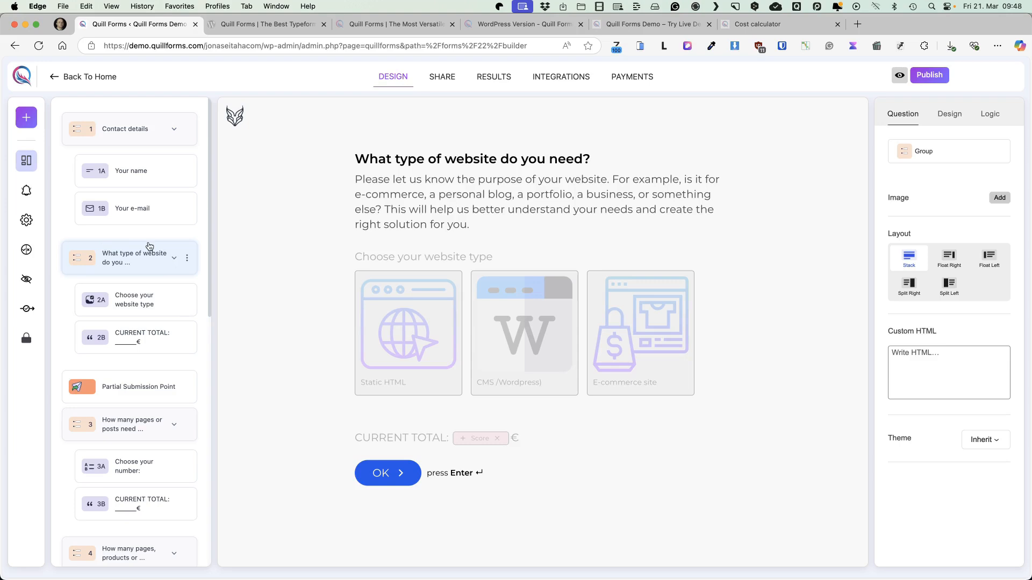
{"action": "left_click", "coordinate": [117, 390]}
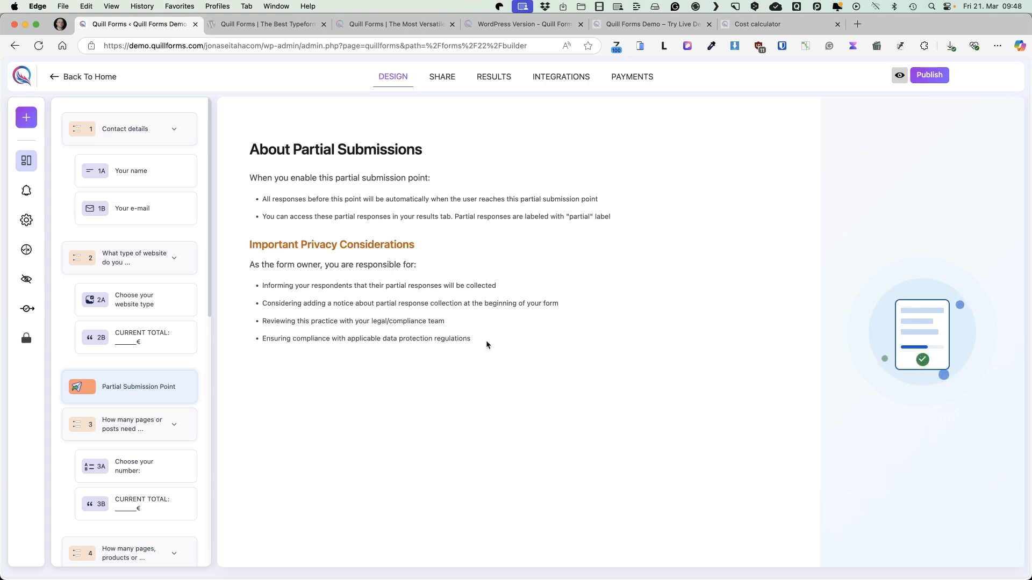
{"action": "left_click_drag", "start_coordinate": [486, 341], "coordinate": [250, 143]}
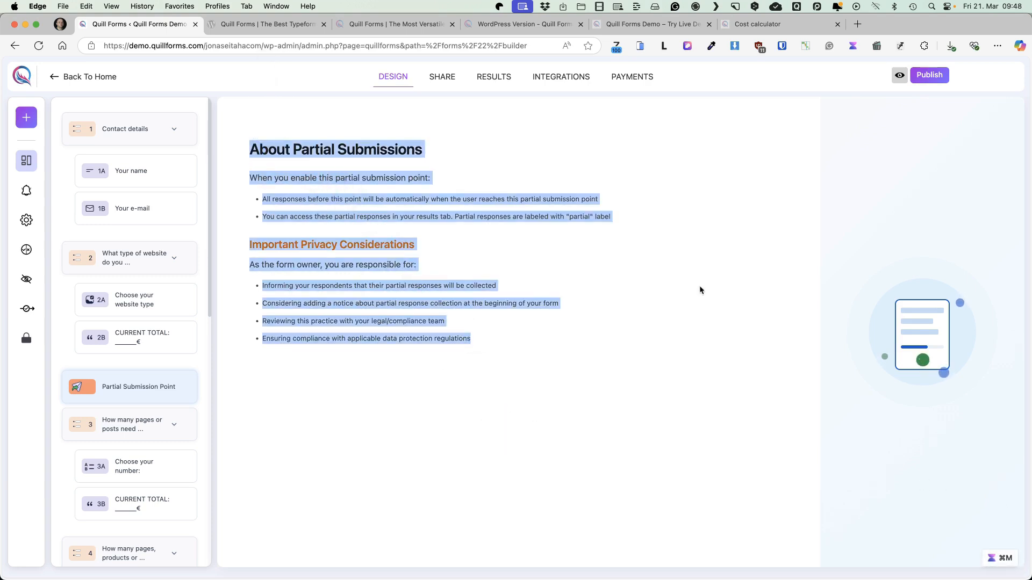
{"action": "left_click", "coordinate": [600, 308]}
{"action": "left_click", "coordinate": [932, 79]}
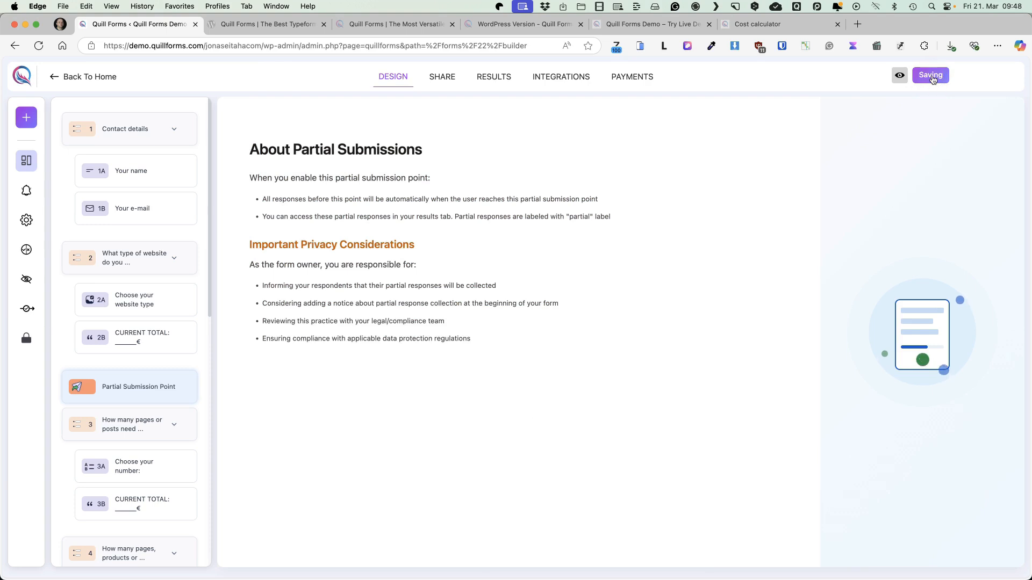
Copy the form's direct link from the sharing options and load it in a private browser window
{"action": "left_click", "coordinate": [441, 78]}
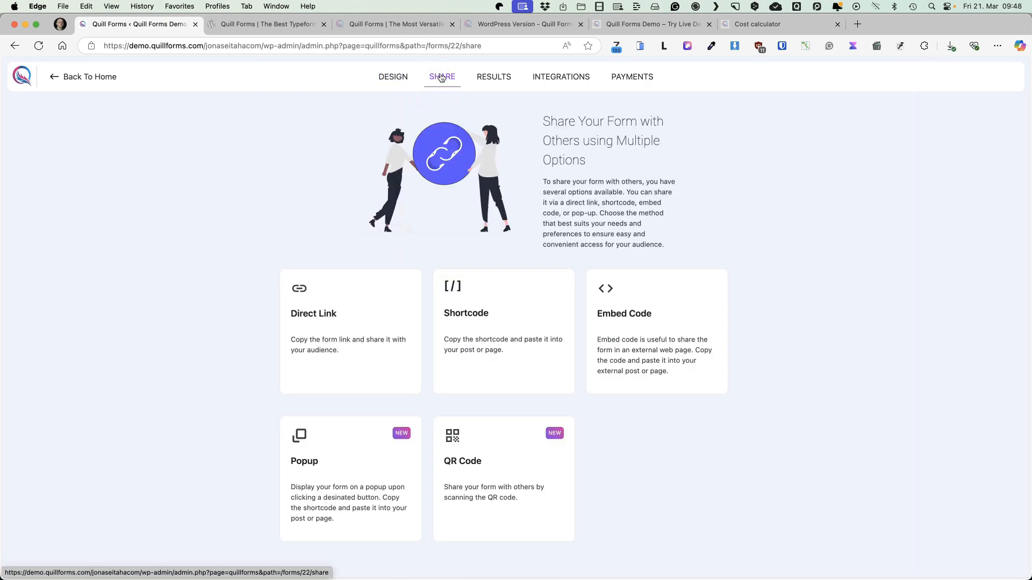
{"action": "left_click", "coordinate": [321, 316]}
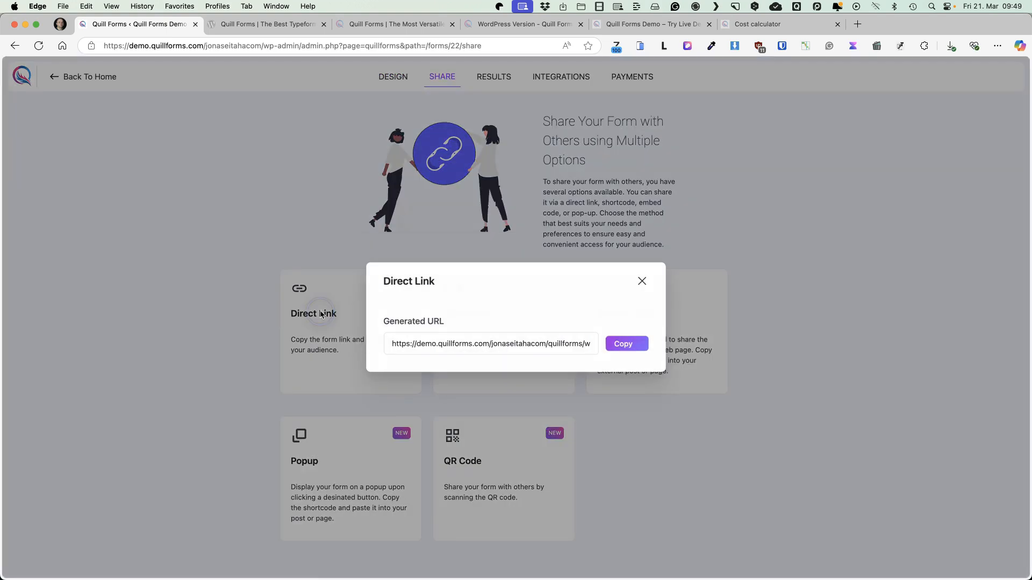
{"action": "left_click", "coordinate": [627, 349]}
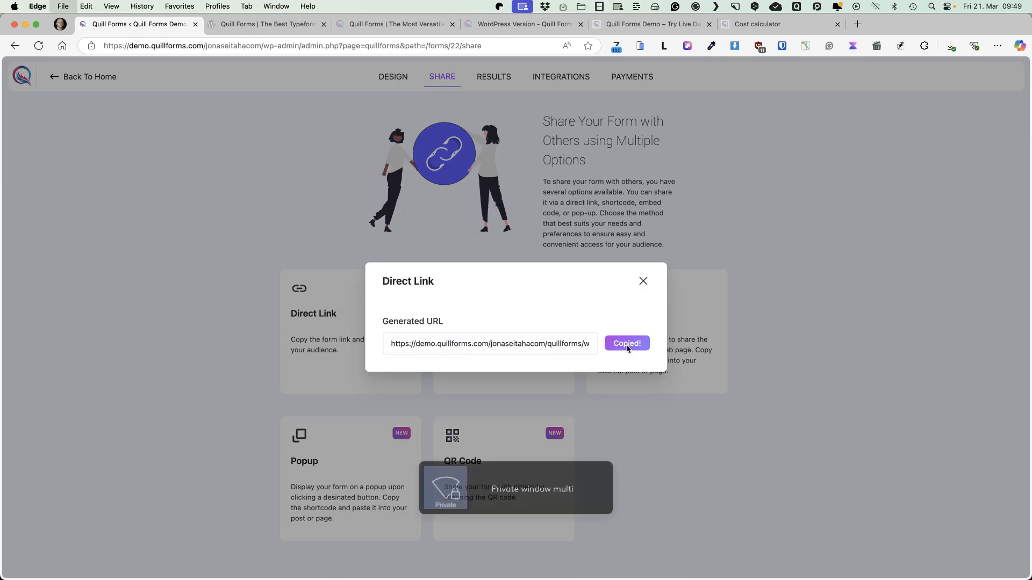
{"action": "key", "text": "super+v"}
{"action": "key", "text": "Return"}
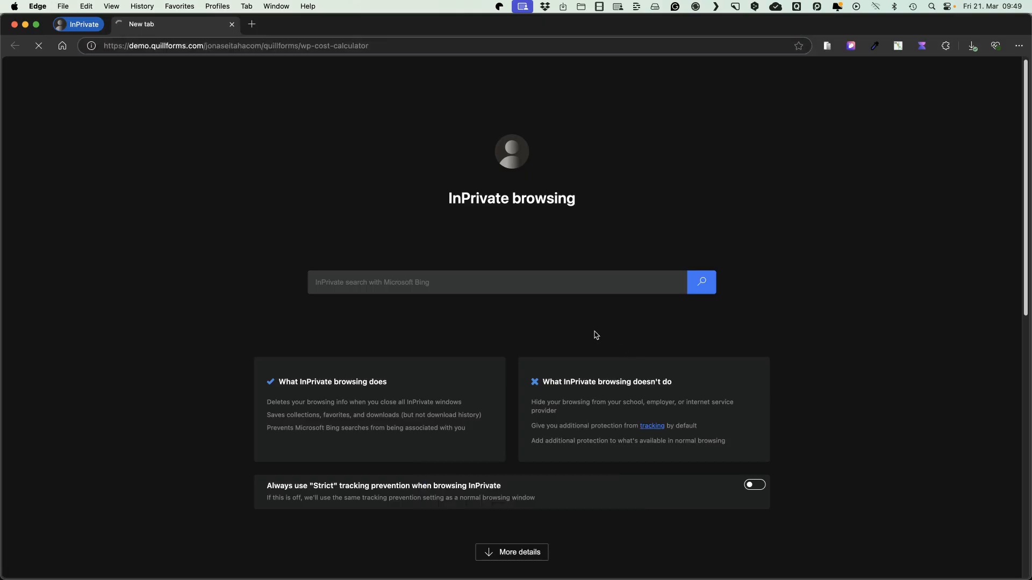
Fill in the respondent's name and e-mail under Contact details and continue to the website type question
{"action": "type", "text": "Janek"}
{"action": "left_click", "coordinate": [655, 343]}
{"action": "type", "text": "my@email.com"}
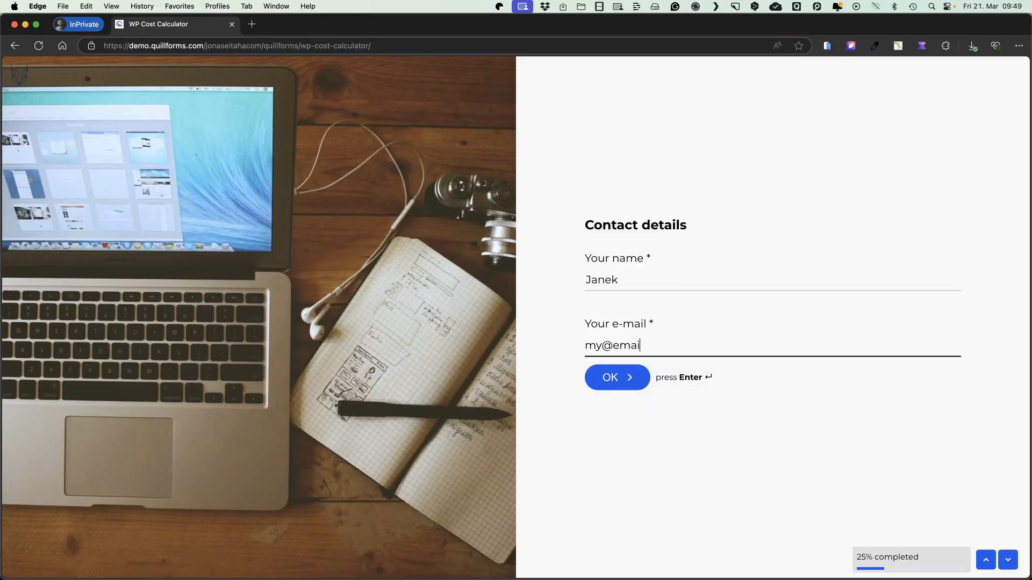
{"action": "key", "text": "Return"}
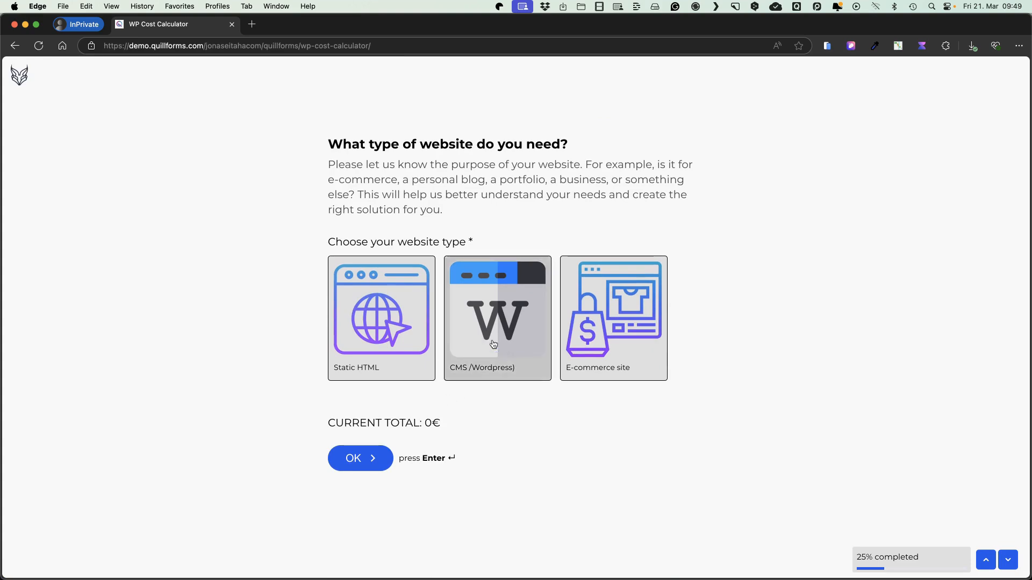
Answer CMS /Wordpress) as website type and 21-40 for both quantity questions, and leave the form without completing it
{"action": "left_click", "coordinate": [532, 330]}
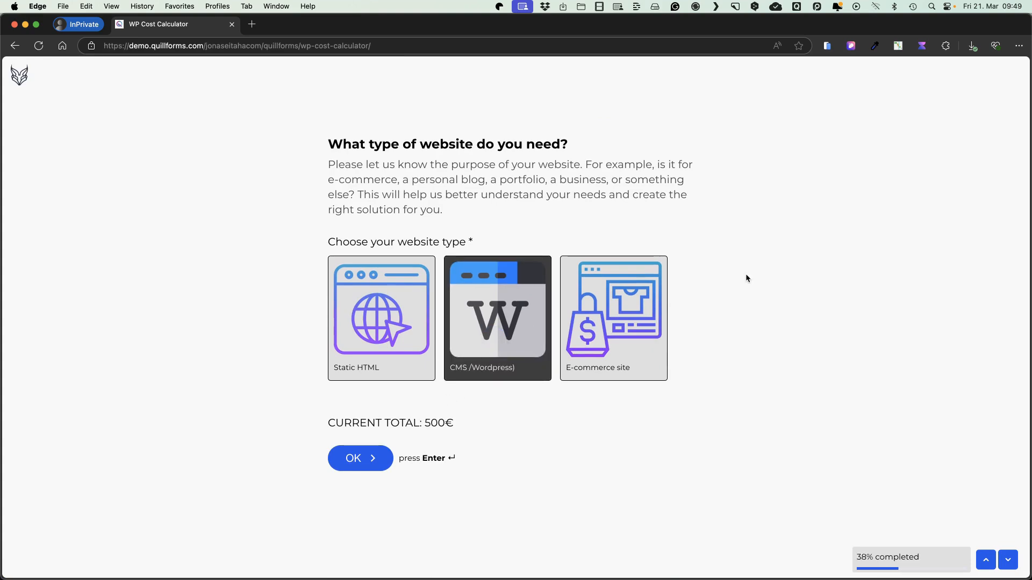
{"action": "left_click", "coordinate": [495, 306]}
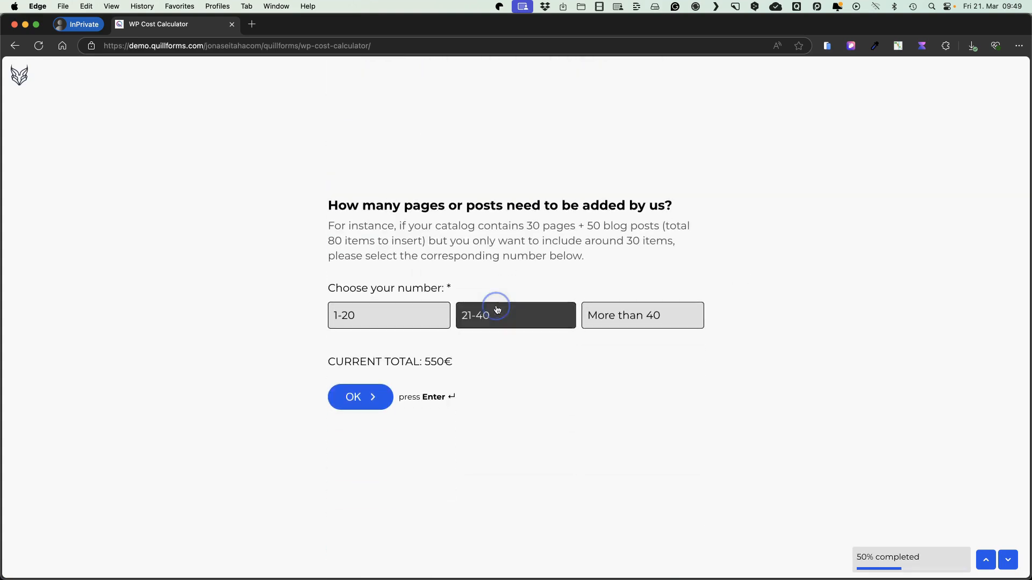
{"action": "left_click", "coordinate": [511, 325]}
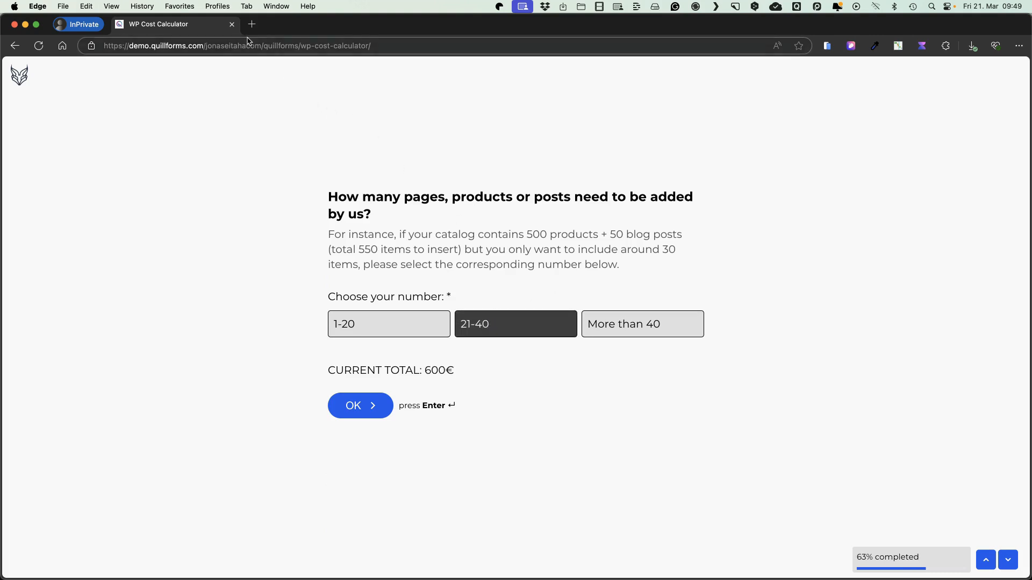
{"action": "left_click", "coordinate": [233, 24]}
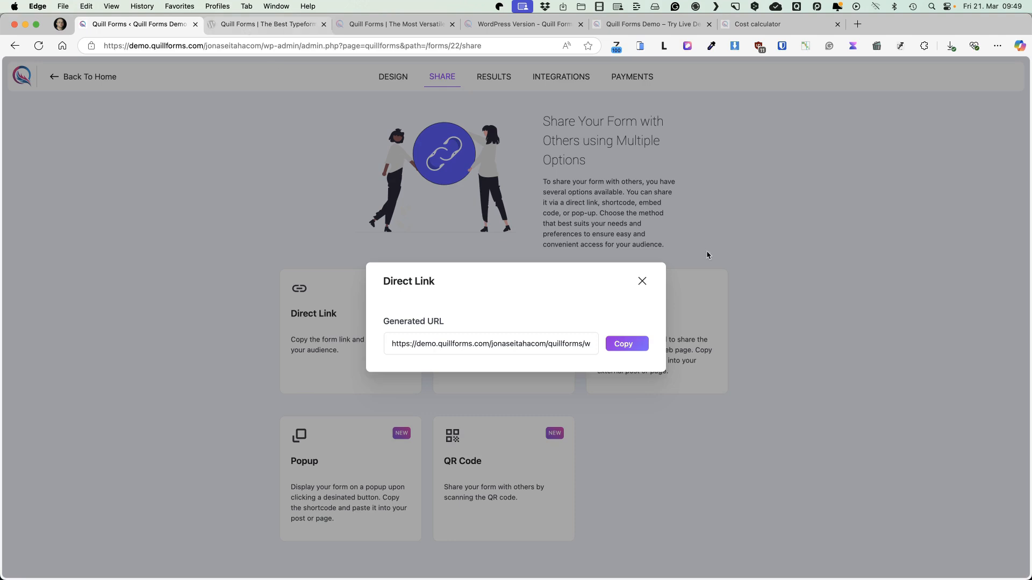
Close the Direct Link dialog and examine the partial response's name, e-mail, website type and unanswered questions in the form's results
{"action": "left_click", "coordinate": [642, 281]}
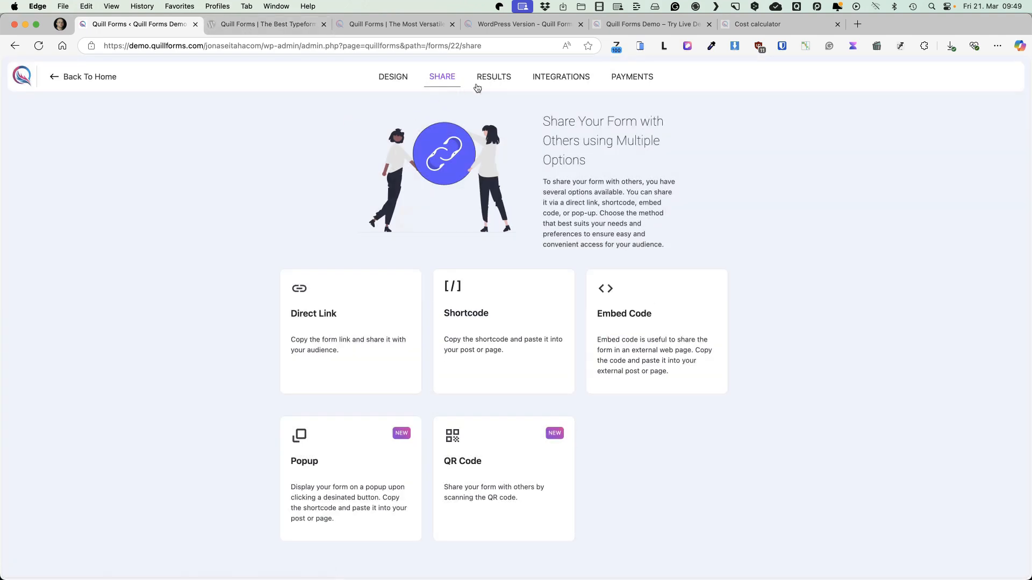
{"action": "left_click", "coordinate": [500, 75]}
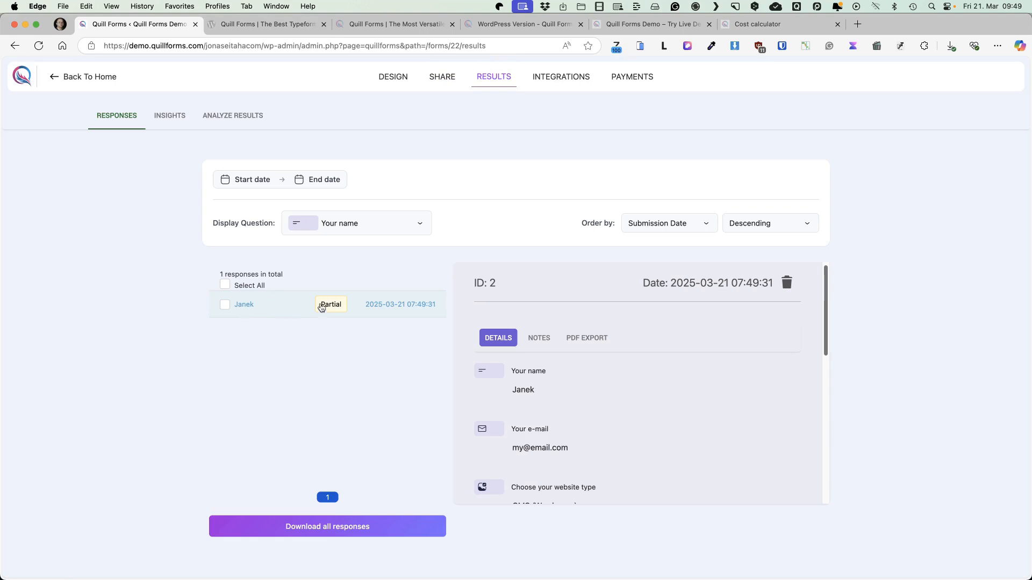
{"action": "scroll", "coordinate": [640, 363], "scroll_direction": "down", "scroll_amount": 1}
{"action": "left_click", "coordinate": [525, 367]}
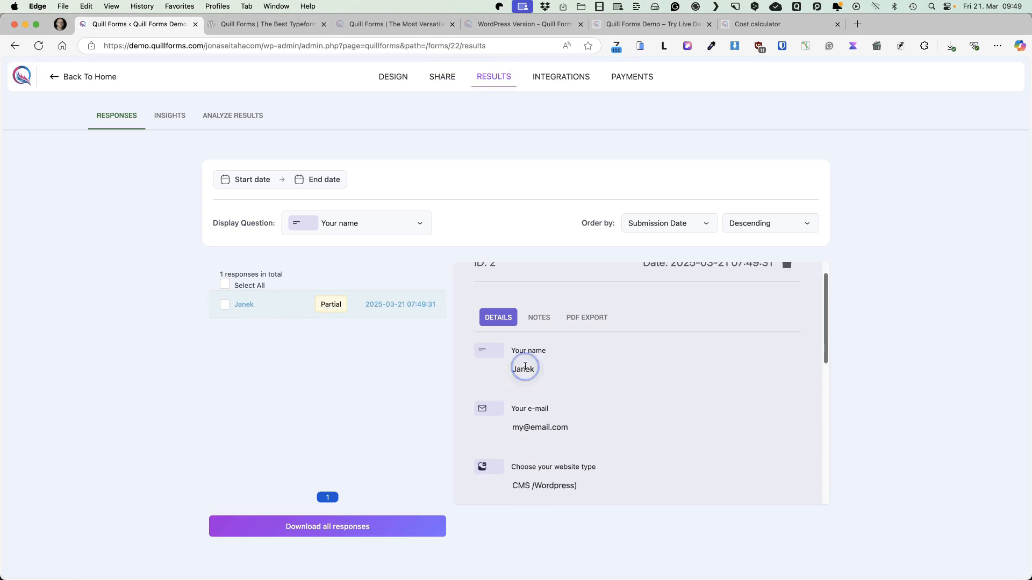
{"action": "scroll", "coordinate": [614, 407], "scroll_direction": "down", "scroll_amount": 5}
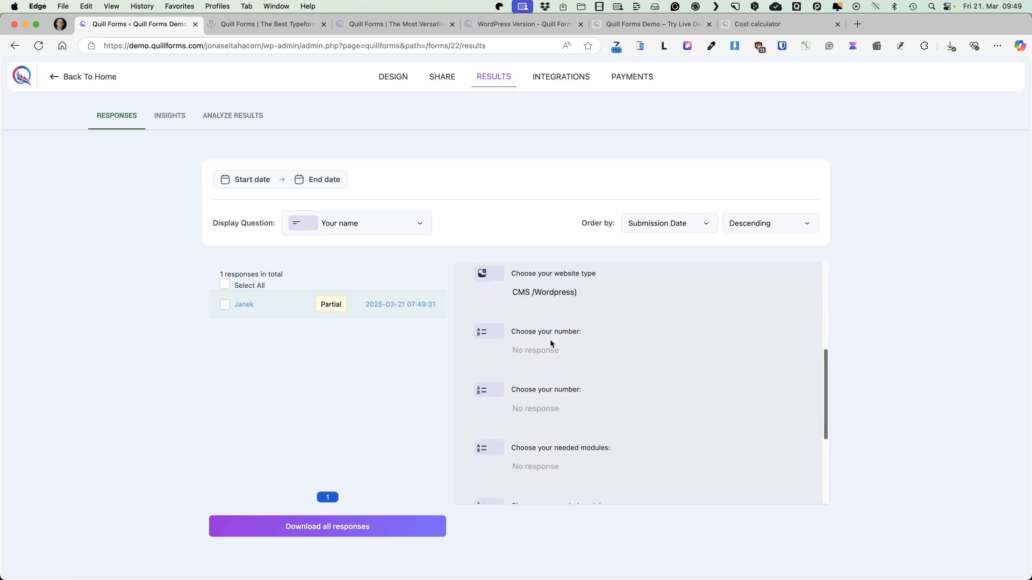
{"action": "scroll", "coordinate": [550, 354], "scroll_direction": "down", "scroll_amount": 1}
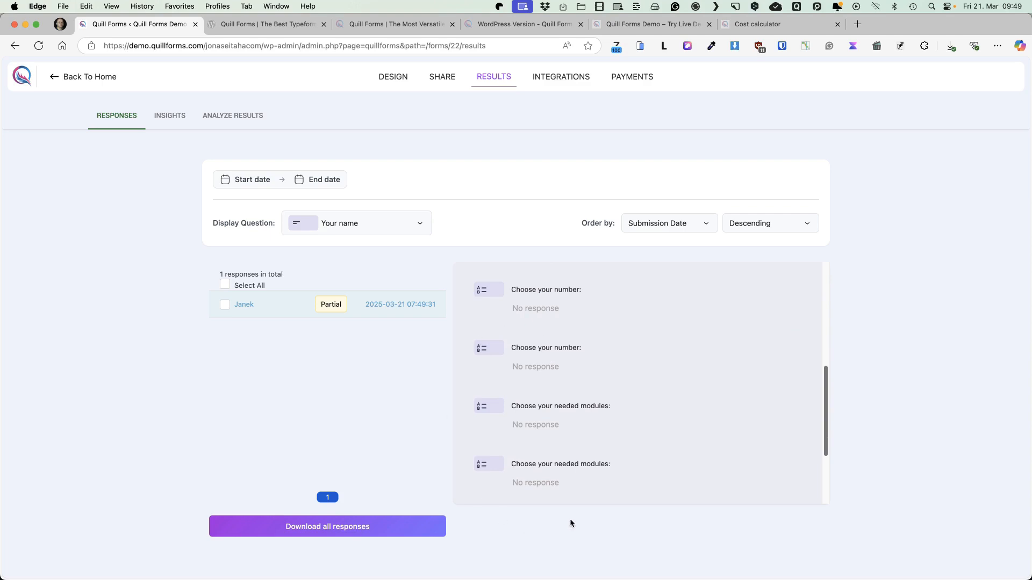
{"action": "scroll", "coordinate": [581, 354], "scroll_direction": "up", "scroll_amount": 6}
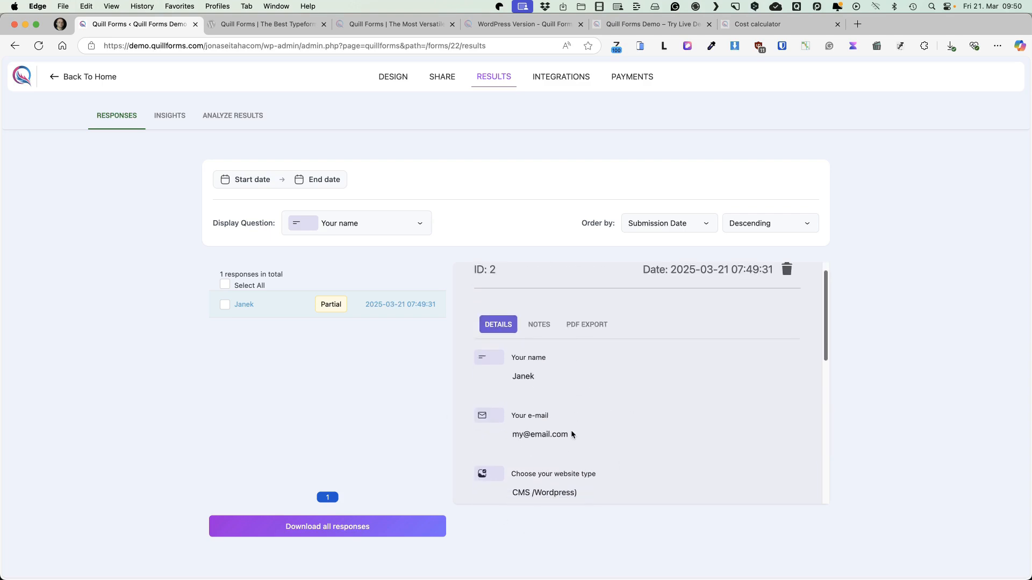
{"action": "left_click_drag", "start_coordinate": [569, 434], "coordinate": [518, 434]}
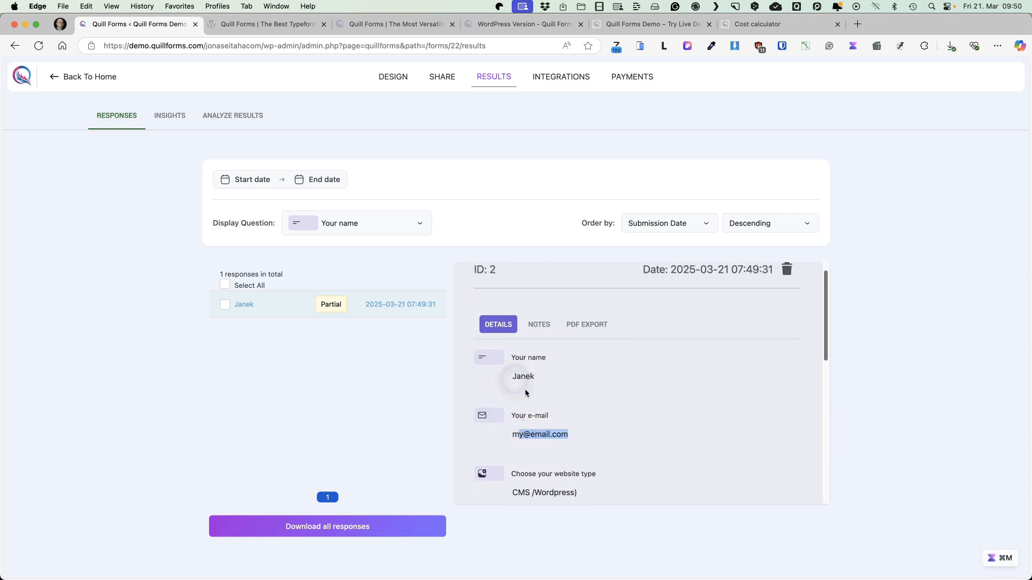
{"action": "scroll", "coordinate": [591, 421], "scroll_direction": "down", "scroll_amount": 2}
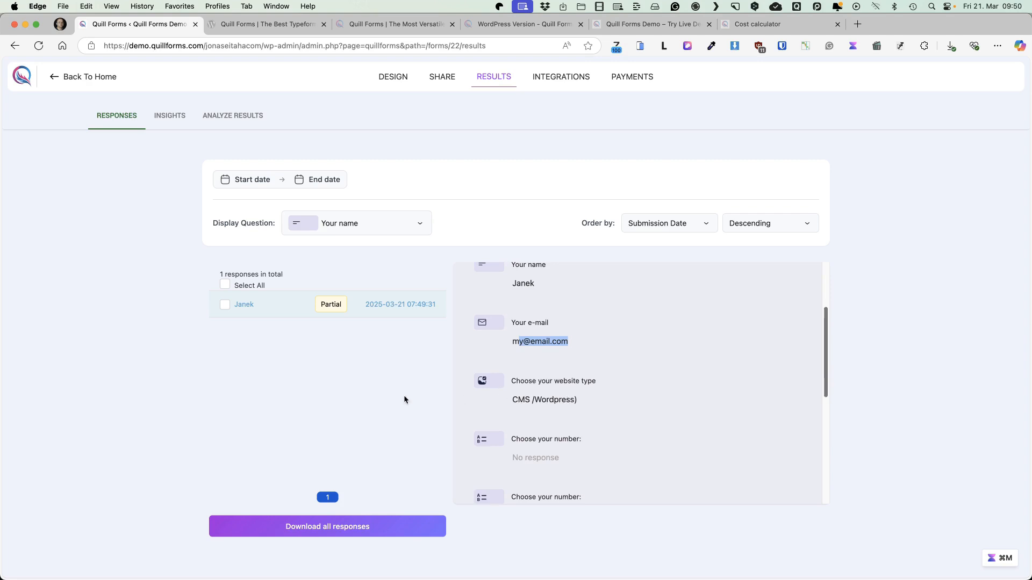
Return to the form design and open the Jump Logic map of the question groups
{"action": "left_click", "coordinate": [385, 82]}
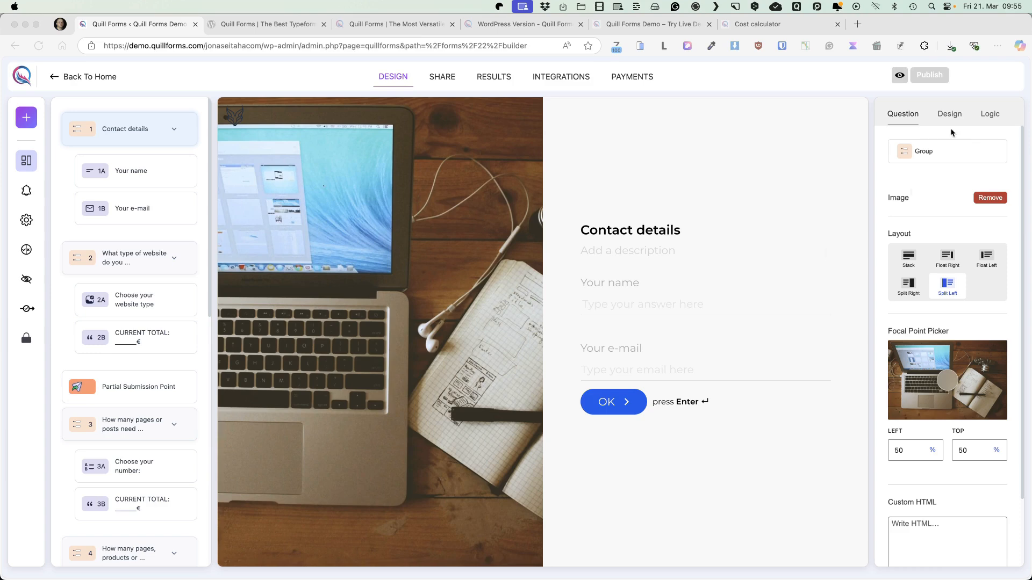
{"action": "left_click", "coordinate": [990, 114]}
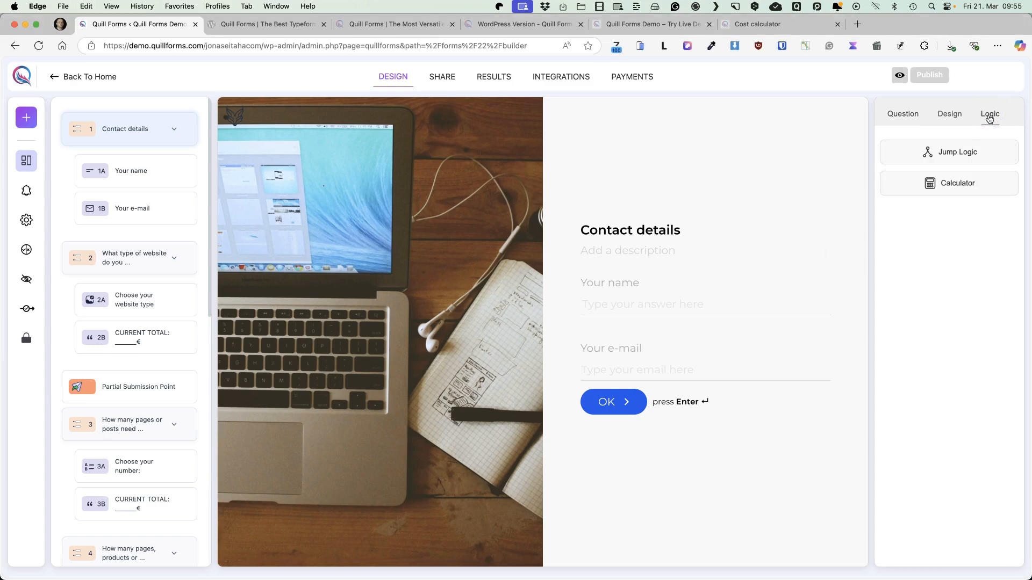
{"action": "left_click", "coordinate": [935, 152]}
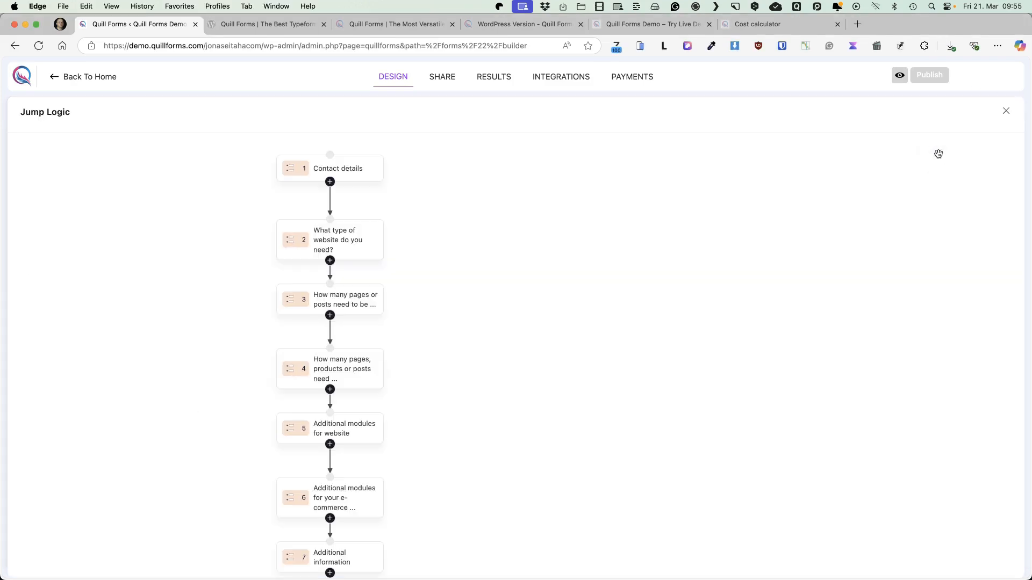
{"action": "left_click_drag", "start_coordinate": [485, 271], "coordinate": [659, 279]}
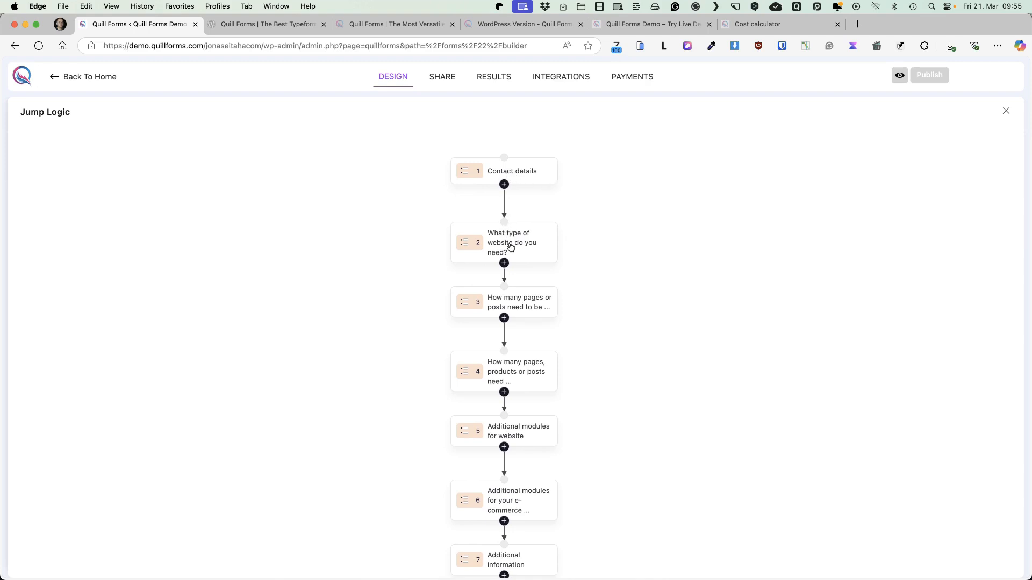
Move group 3 on pages or posts and group 5, 'Additional modules for website', left of the main column in the Jump Logic map
{"action": "left_click_drag", "start_coordinate": [495, 299], "coordinate": [280, 304]}
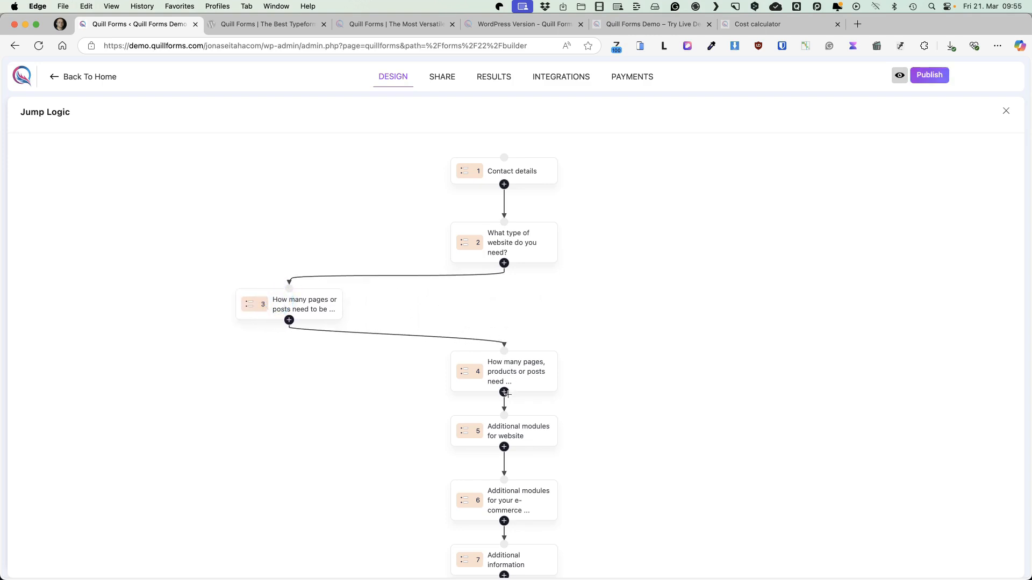
{"action": "left_click_drag", "start_coordinate": [498, 432], "coordinate": [281, 429]}
{"action": "scroll", "coordinate": [640, 378], "scroll_direction": "down", "scroll_amount": 1}
{"action": "left_click_drag", "start_coordinate": [641, 414], "coordinate": [641, 317]}
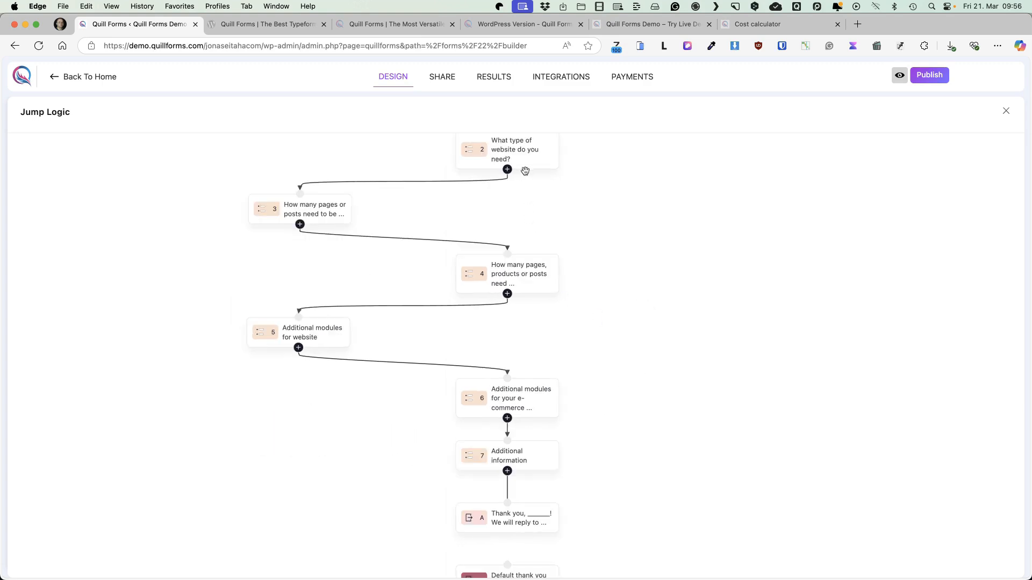
Add a jump rule that always leads from group 3 on pages or posts to group 5, 'Additional modules for website'
{"action": "left_click_drag", "start_coordinate": [506, 247], "coordinate": [527, 255]}
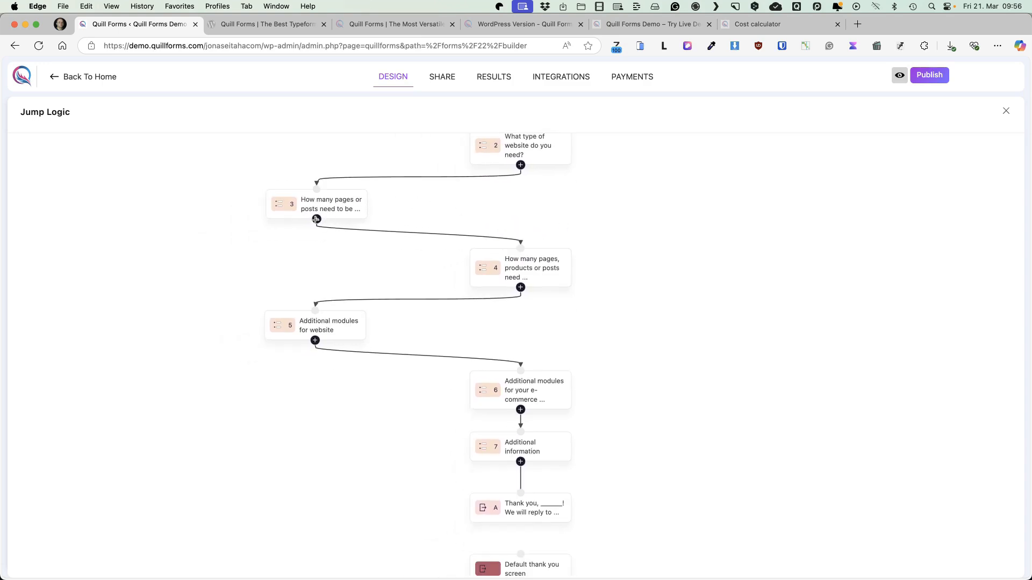
{"action": "left_click_drag", "start_coordinate": [316, 219], "coordinate": [316, 308]}
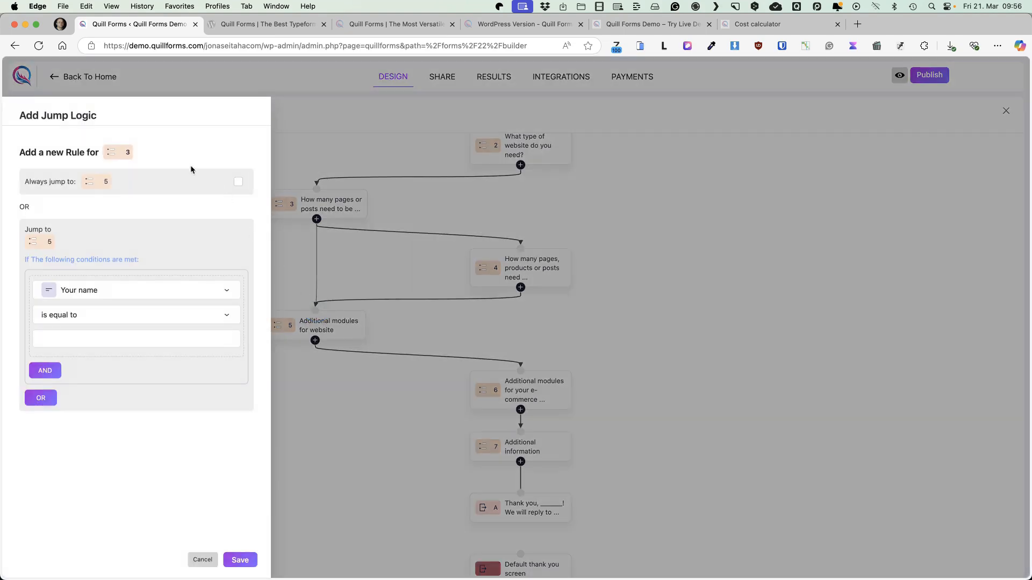
{"action": "left_click", "coordinate": [238, 183]}
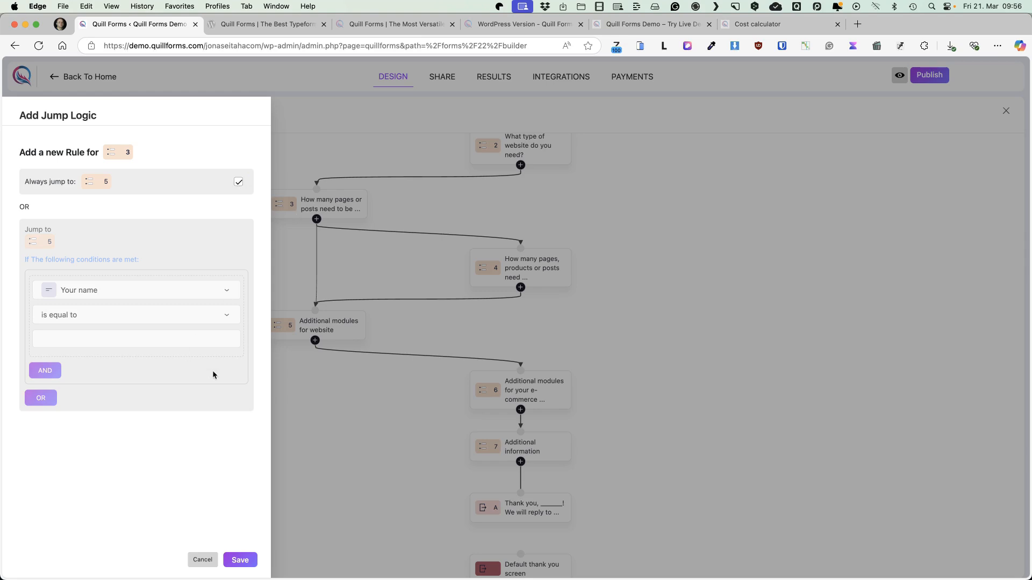
{"action": "left_click", "coordinate": [239, 560]}
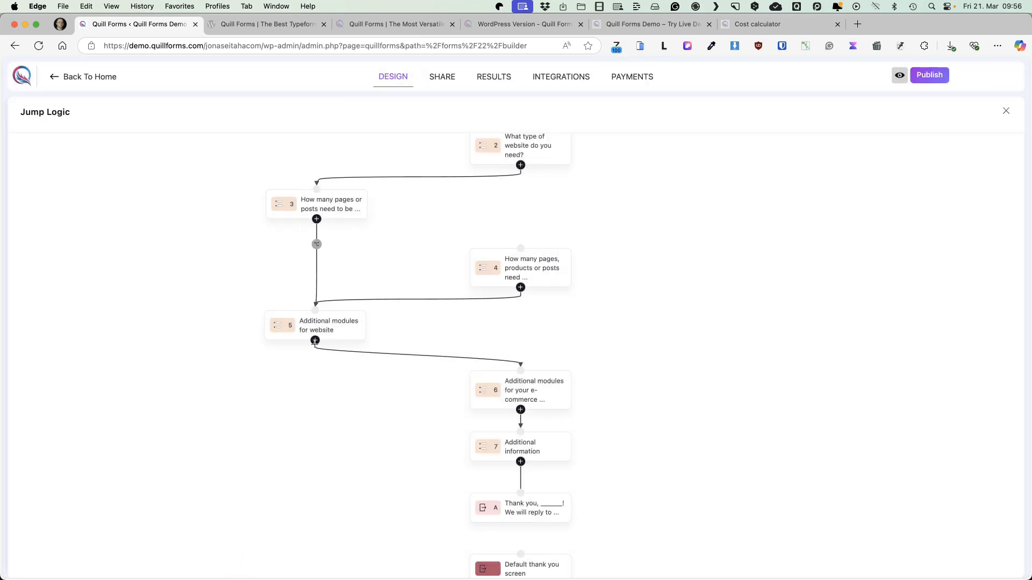
Add a jump rule that always leads from group 5 to group 7, 'Additional information'
{"action": "left_click_drag", "start_coordinate": [315, 340], "coordinate": [473, 456]}
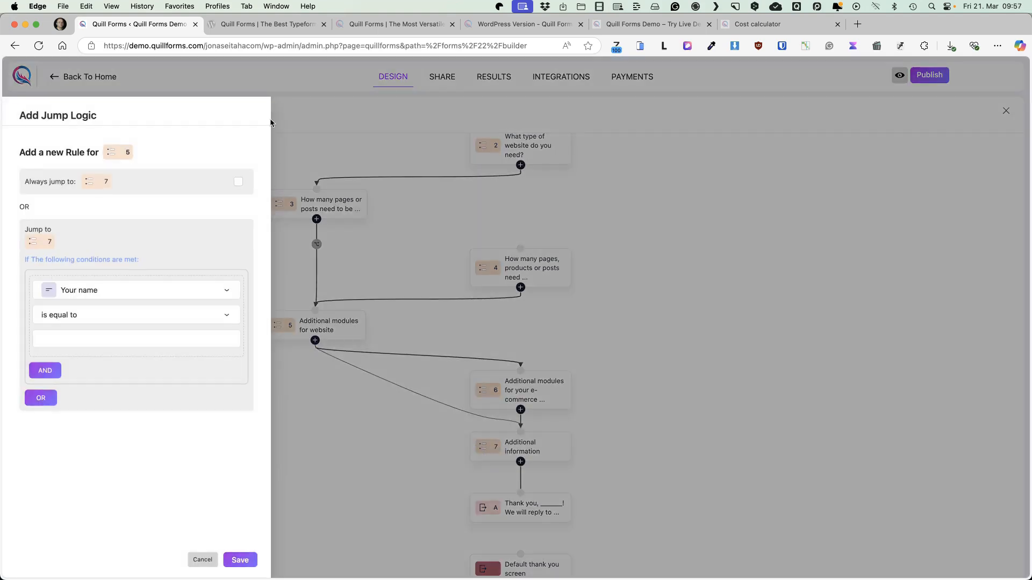
{"action": "left_click", "coordinate": [238, 182]}
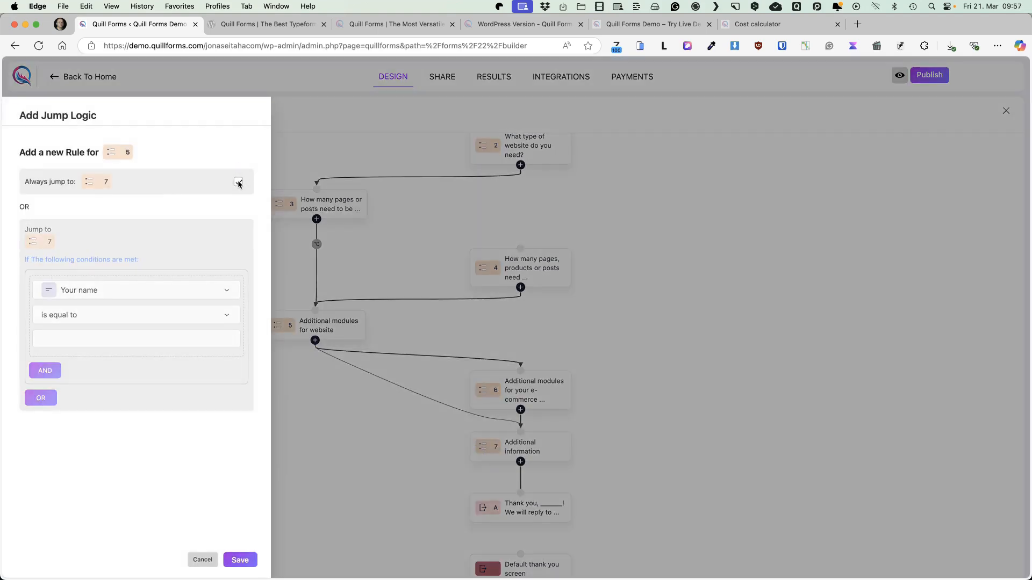
{"action": "left_click", "coordinate": [240, 559]}
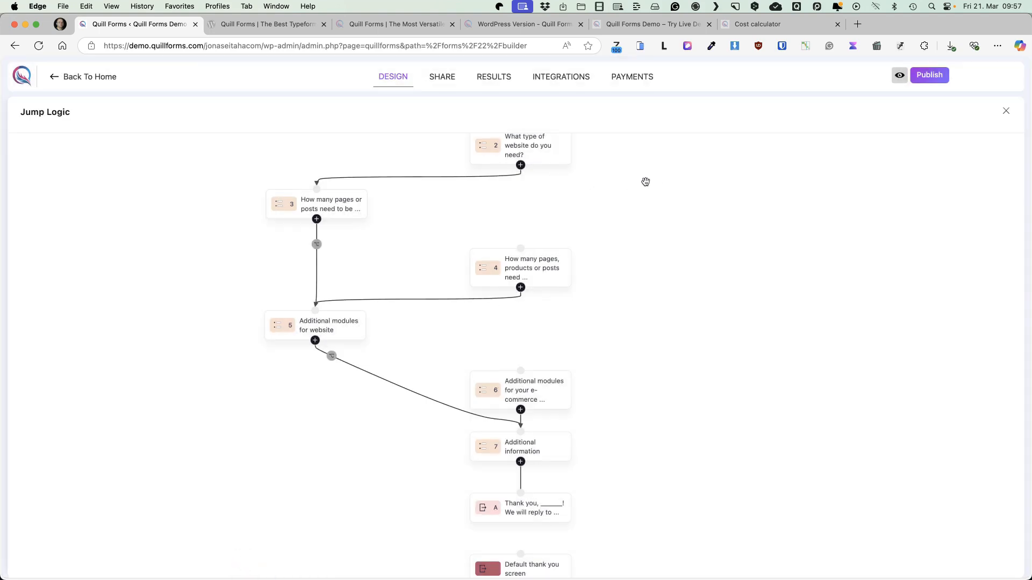
Add a jump rule that always leads from group 4 to group 6 on additional e-commerce modules
{"action": "left_click_drag", "start_coordinate": [521, 287], "coordinate": [523, 371]}
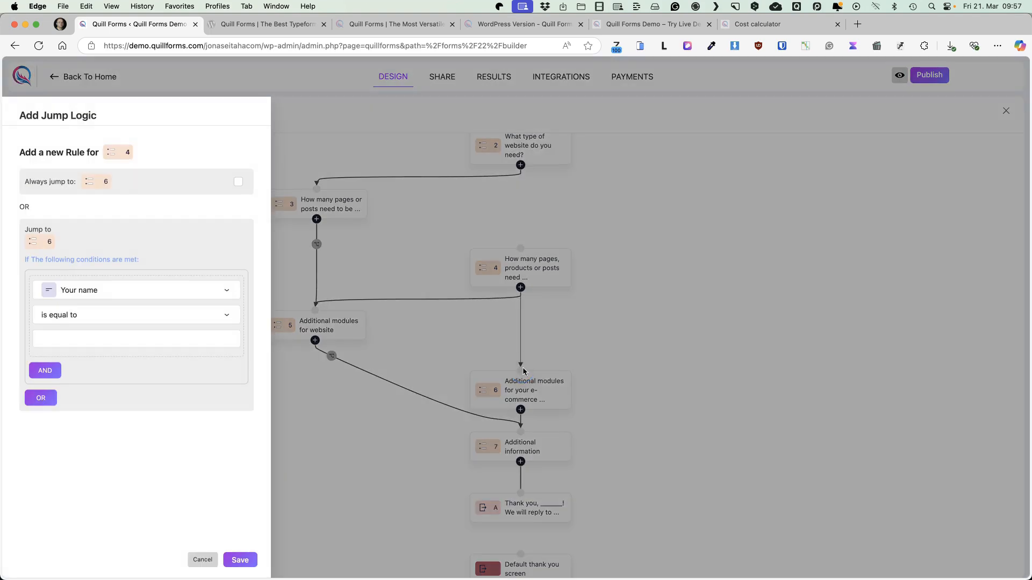
{"action": "left_click", "coordinate": [239, 182]}
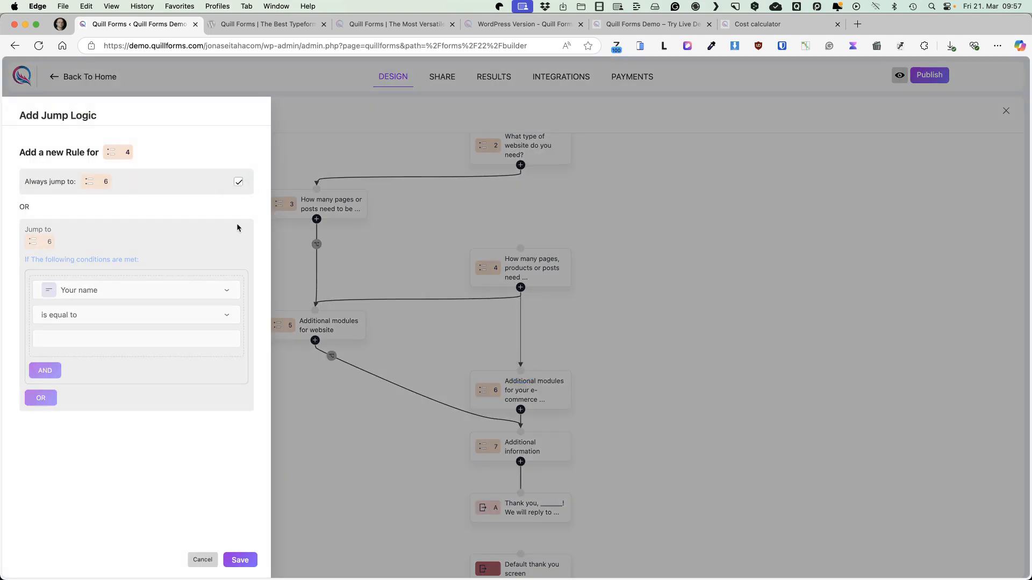
{"action": "left_click", "coordinate": [238, 561]}
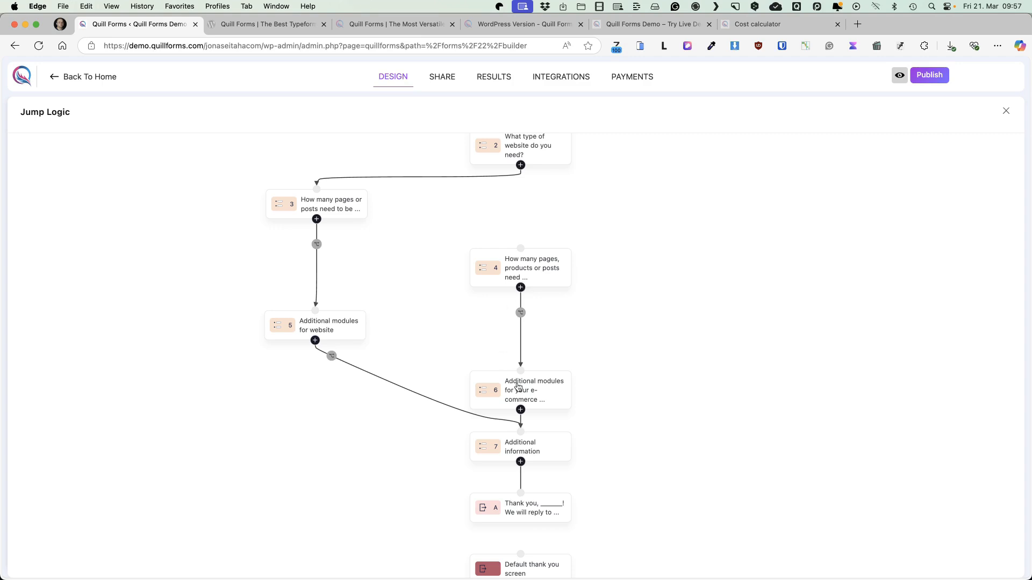
Add a rule jumping from group 2 to group 4 if 'Choose your website type' is equal to 'E-commerce site'
{"action": "scroll", "coordinate": [522, 207], "scroll_direction": "up", "scroll_amount": 2}
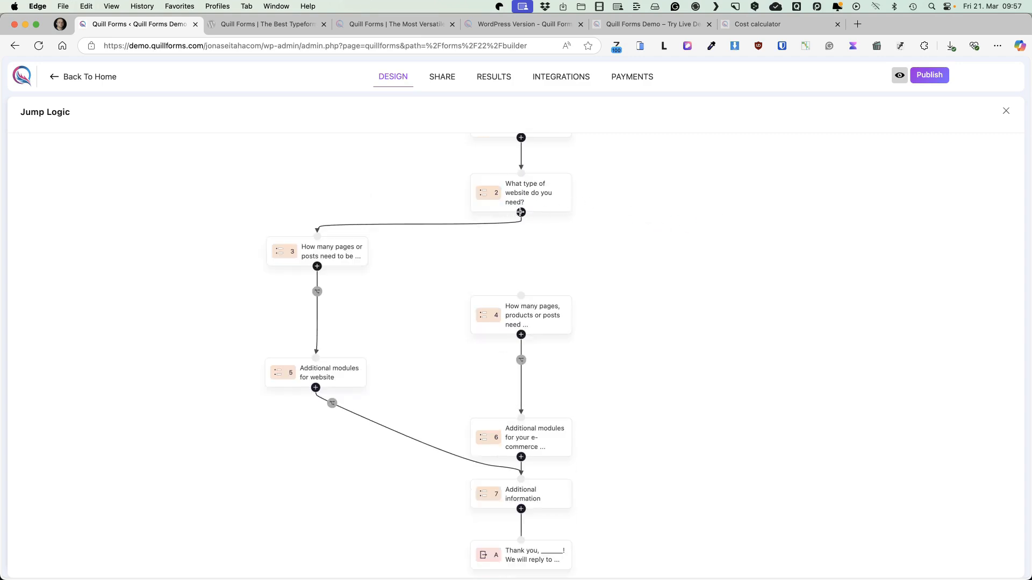
{"action": "left_click_drag", "start_coordinate": [521, 212], "coordinate": [524, 296]}
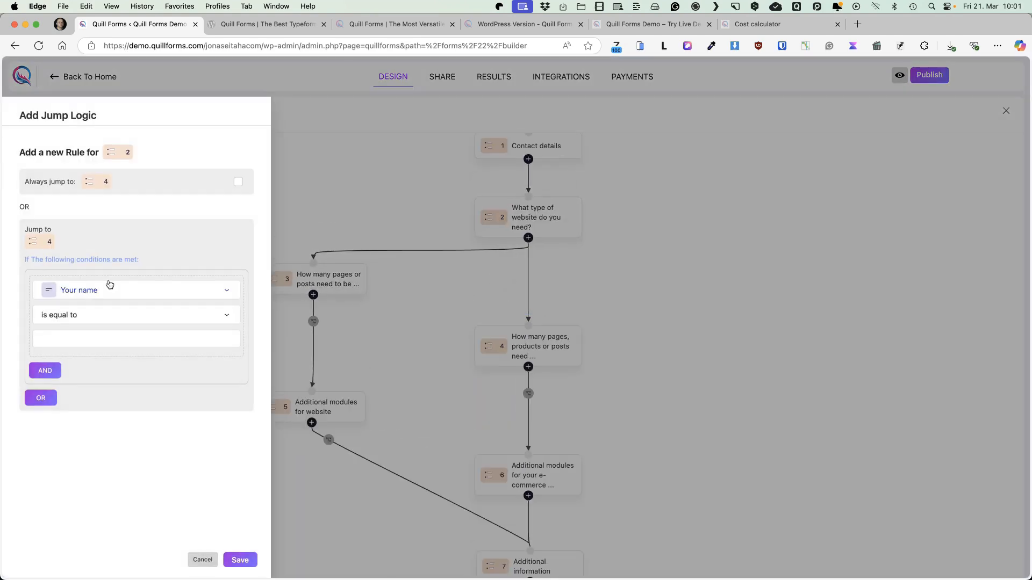
{"action": "left_click", "coordinate": [106, 290]}
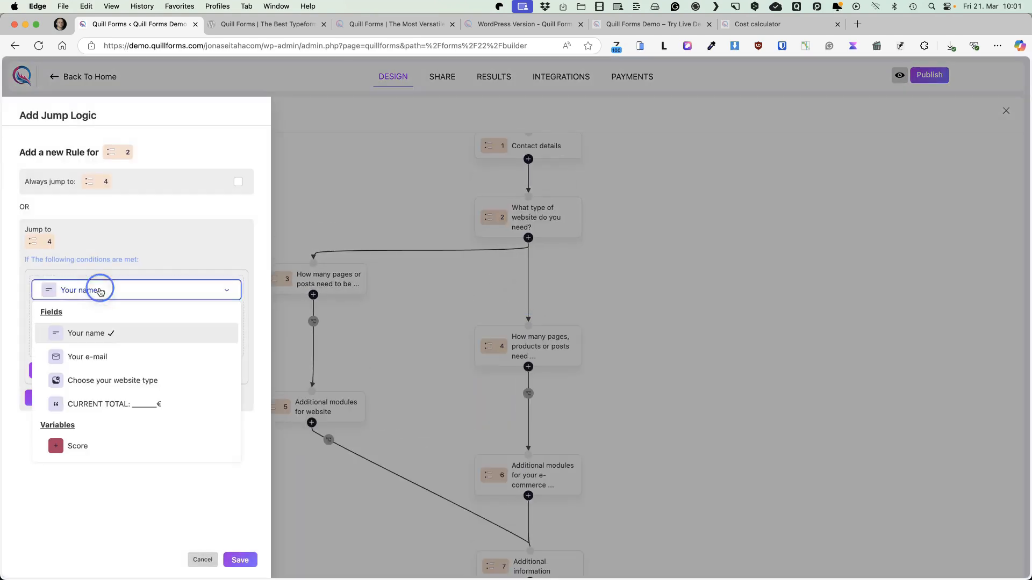
{"action": "left_click", "coordinate": [128, 385]}
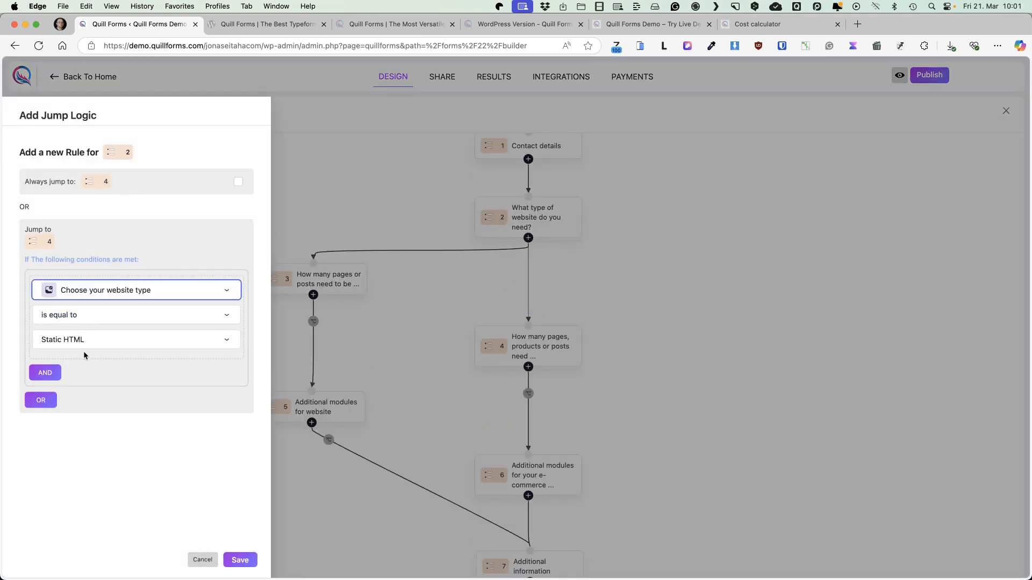
{"action": "left_click", "coordinate": [94, 341]}
{"action": "left_click", "coordinate": [65, 397]}
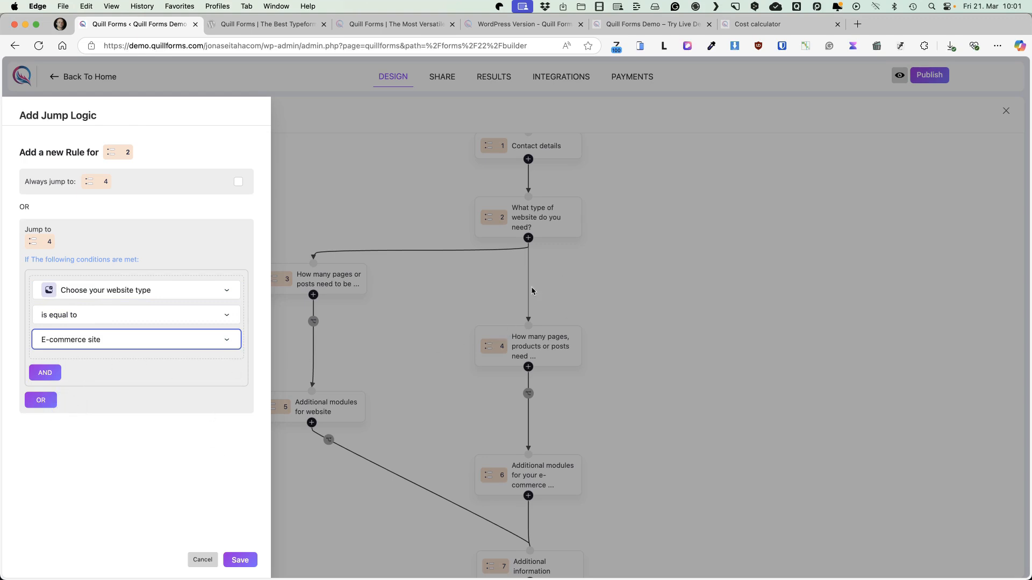
{"action": "left_click", "coordinate": [239, 560]}
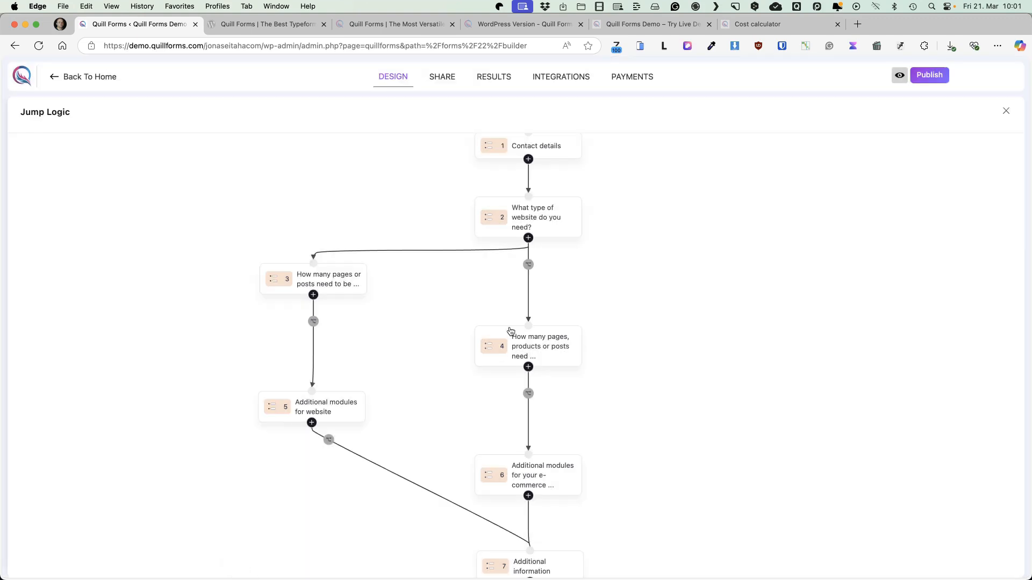
Review the conditions of group 2's jump rule without changing them, and publish the form
{"action": "left_click", "coordinate": [528, 264]}
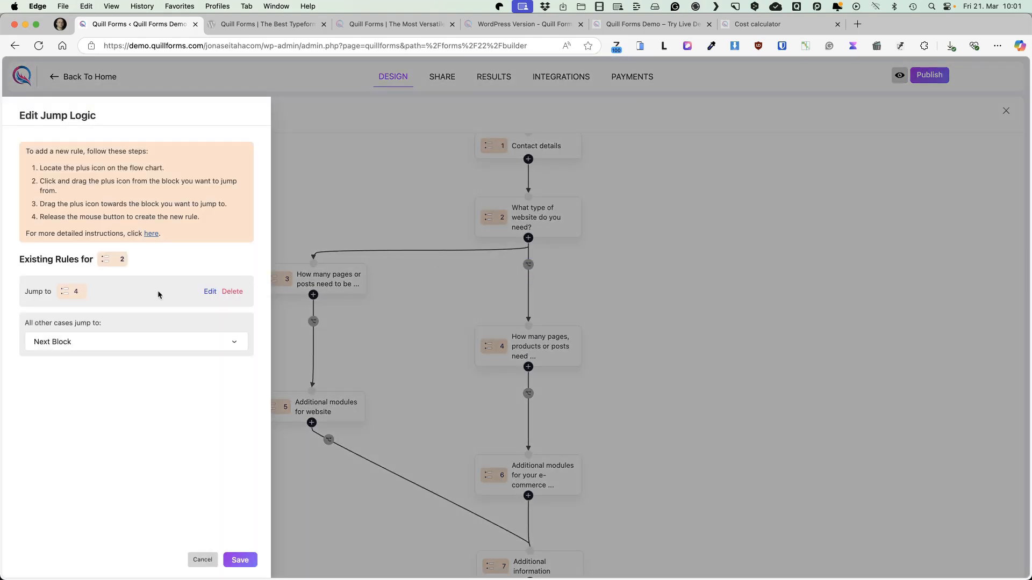
{"action": "left_click", "coordinate": [210, 292]}
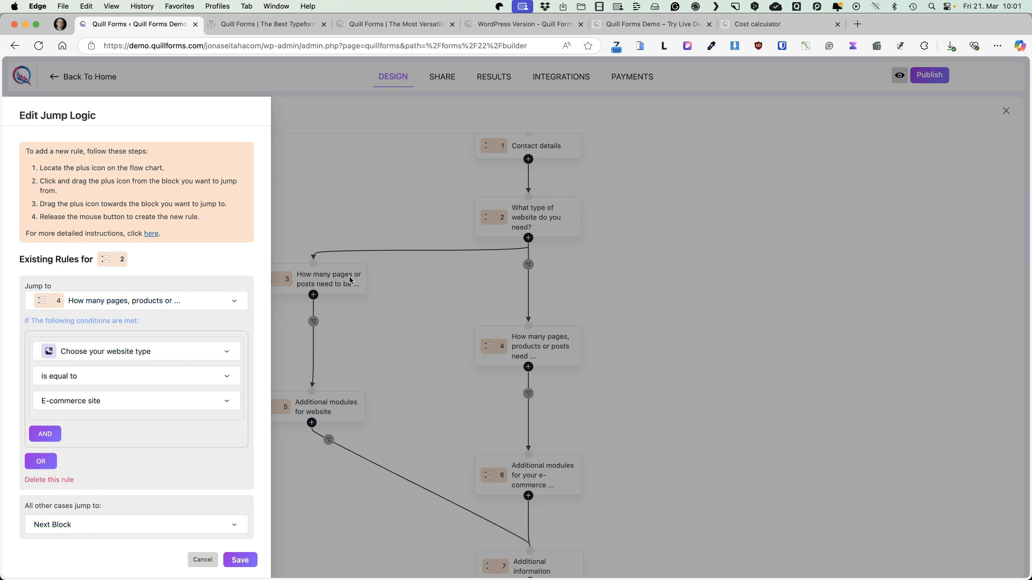
{"action": "left_click", "coordinate": [203, 560]}
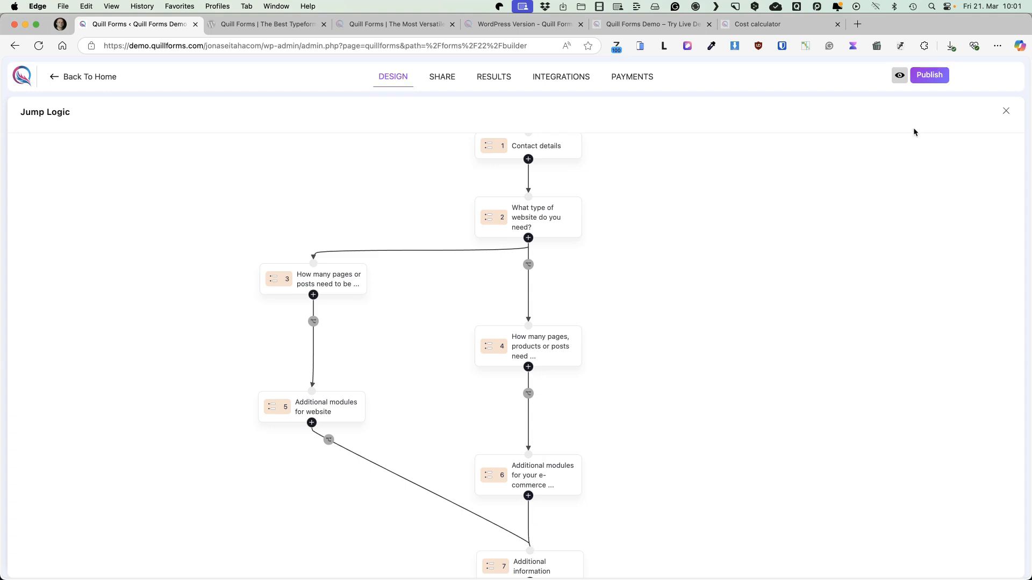
{"action": "left_click", "coordinate": [937, 79]}
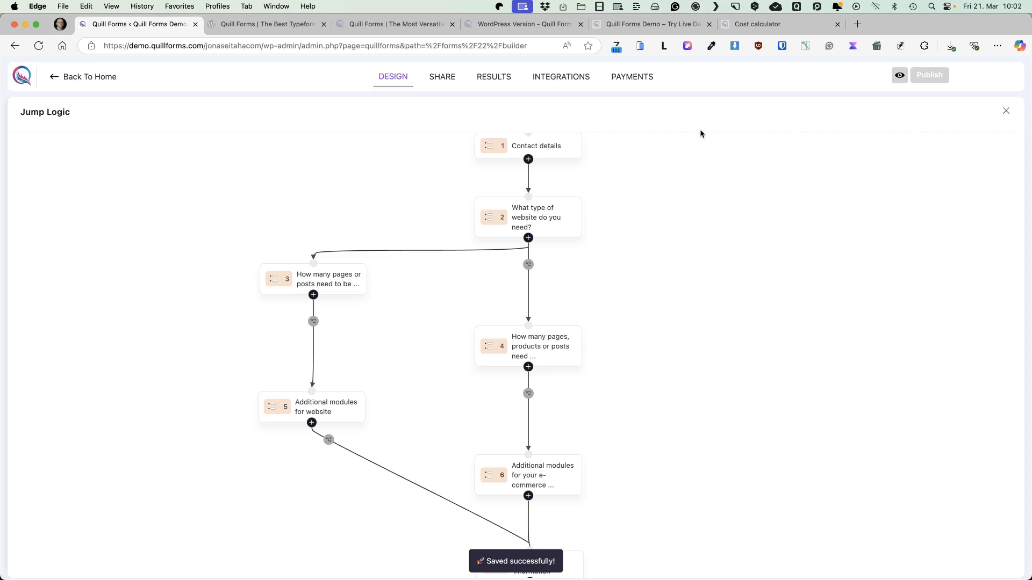
Copy the form's direct link from the sharing options and view its shortcode settings
{"action": "left_click", "coordinate": [443, 78]}
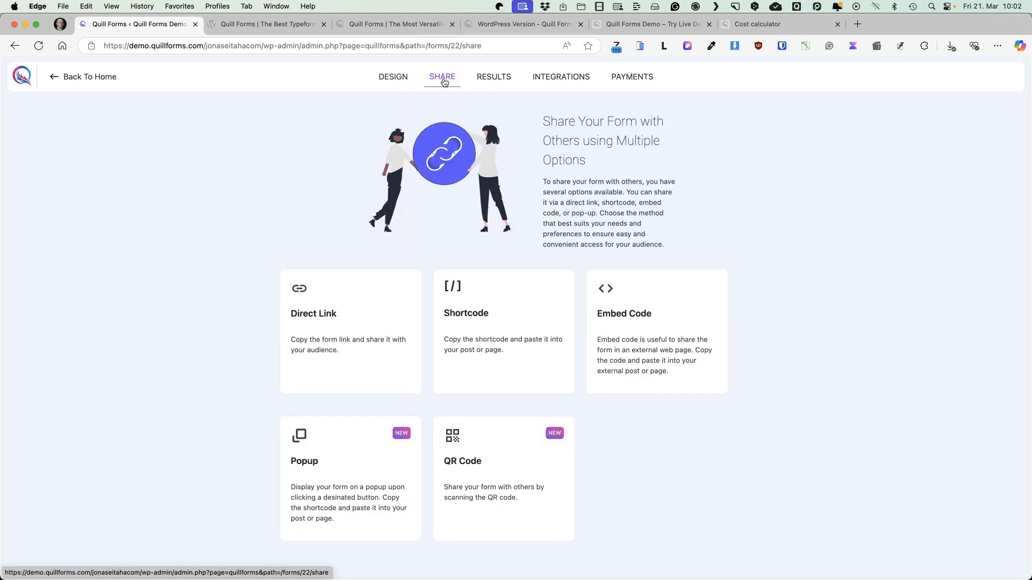
{"action": "left_click", "coordinate": [329, 333]}
{"action": "left_click", "coordinate": [629, 345]}
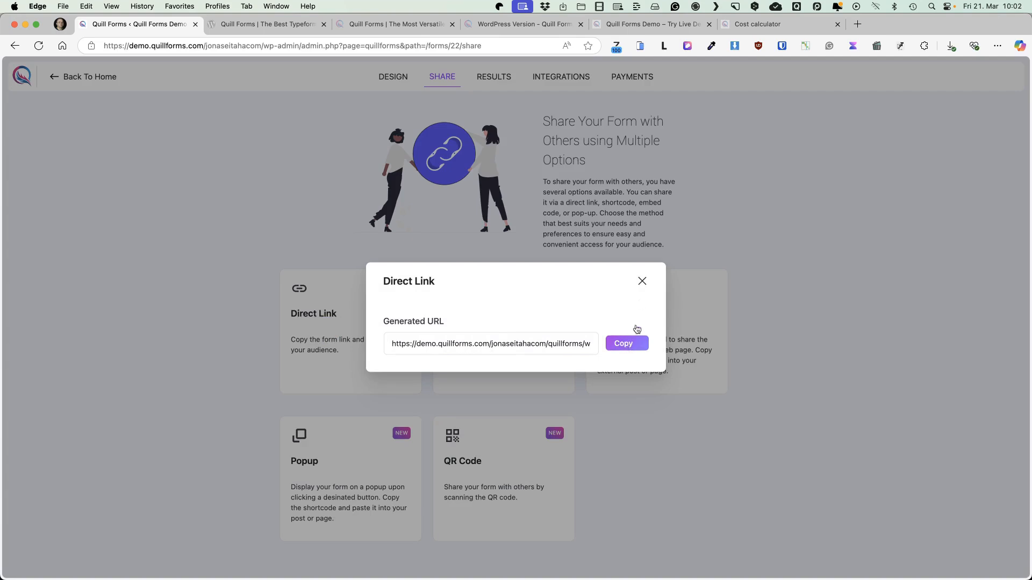
{"action": "left_click", "coordinate": [642, 281]}
{"action": "left_click", "coordinate": [499, 318]}
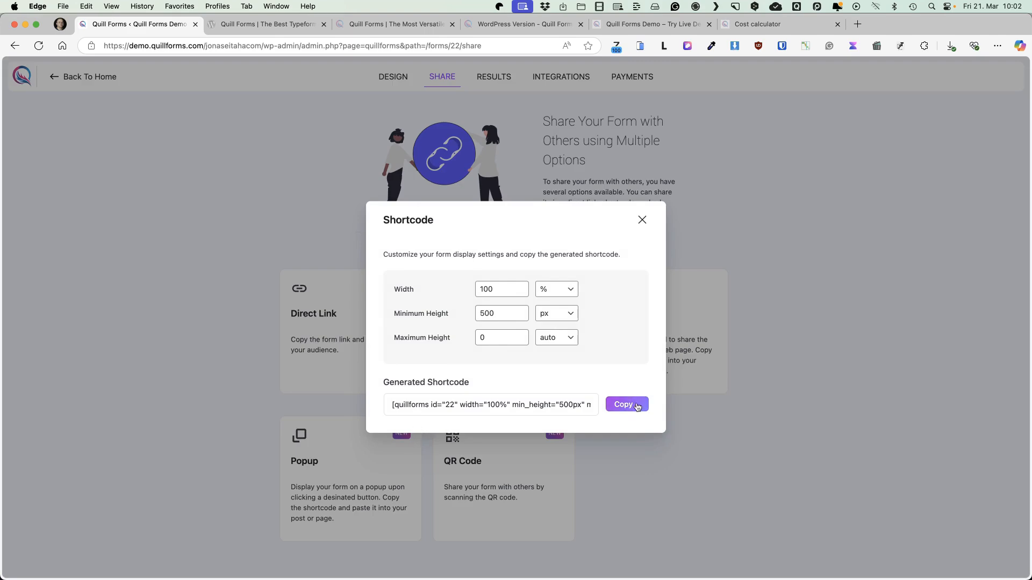
{"action": "left_click", "coordinate": [642, 220]}
Copy the form's embed code and title a new page on the WordPress test site 'Demo calculator'
{"action": "left_click", "coordinate": [636, 326]}
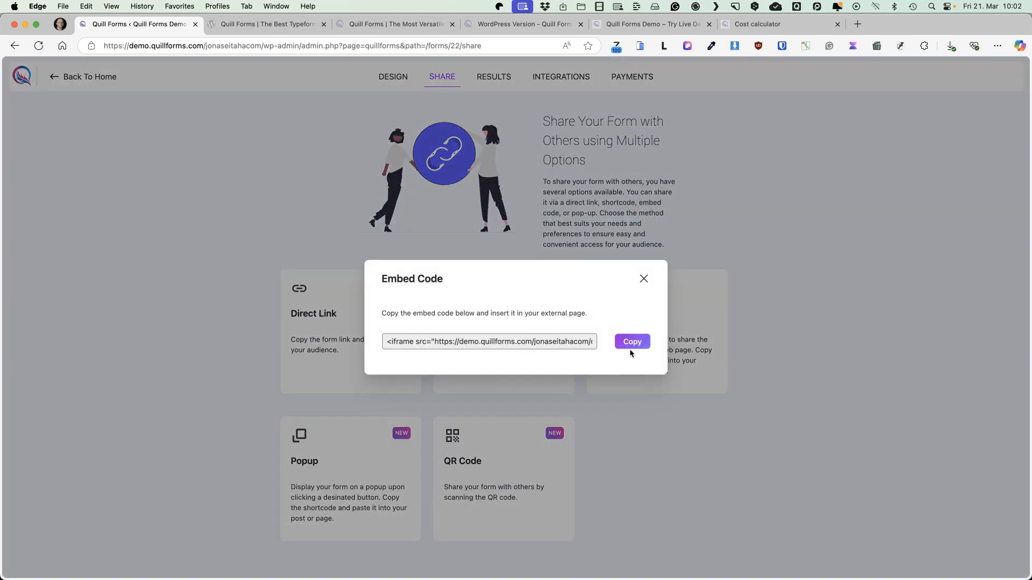
{"action": "left_click", "coordinate": [632, 343]}
{"action": "left_click_drag", "start_coordinate": [264, 46], "coordinate": [104, 44]}
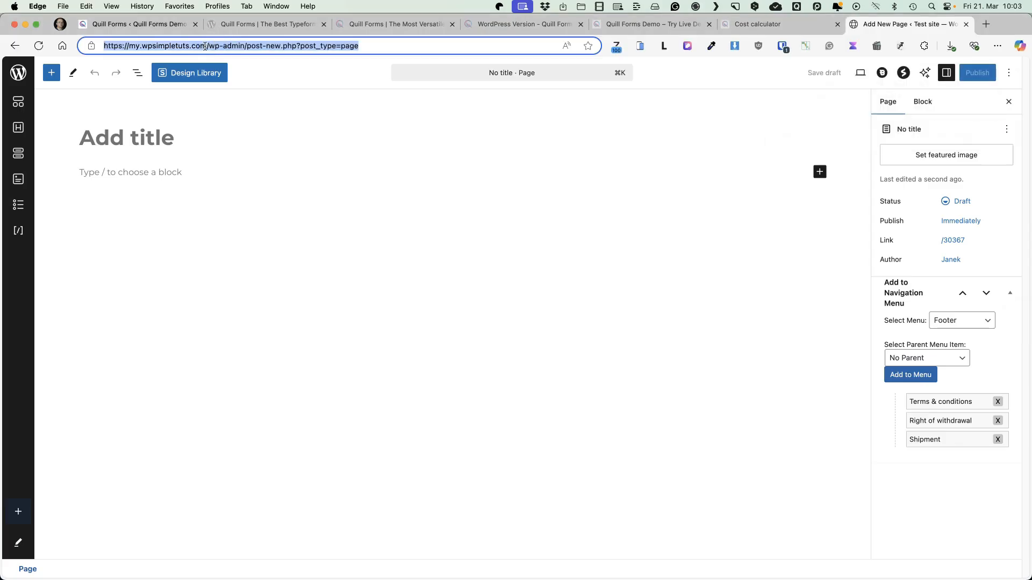
{"action": "left_click", "coordinate": [205, 48]}
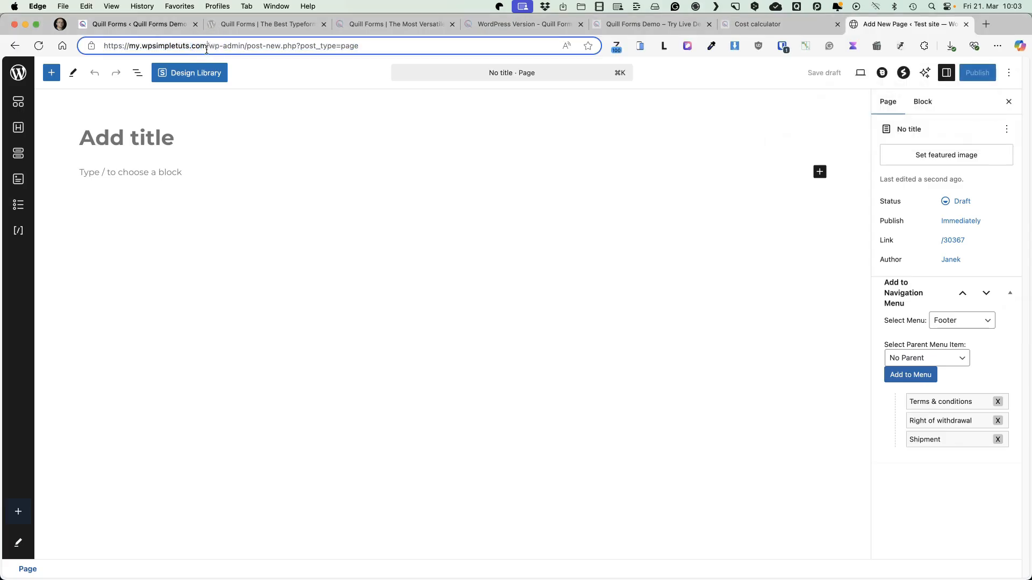
{"action": "left_click_drag", "start_coordinate": [208, 45], "coordinate": [86, 43]}
{"action": "left_click", "coordinate": [110, 141]}
{"action": "type", "text": "Demo calculator"}
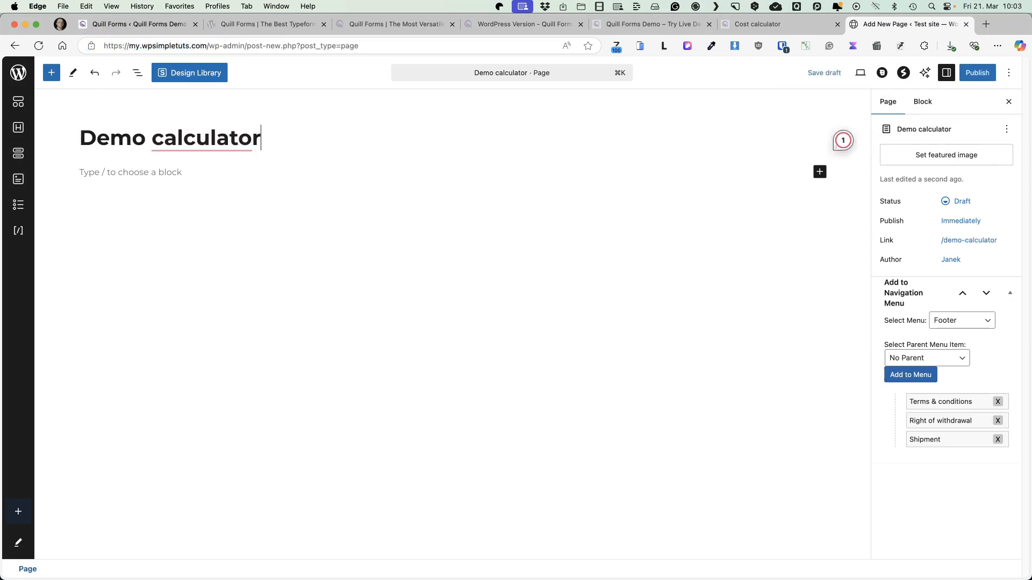
Paste the form's embed code into a Custom HTML block, and publish the page and view it on the site
{"action": "left_click", "coordinate": [119, 172]}
{"action": "type", "text": "/htm"}
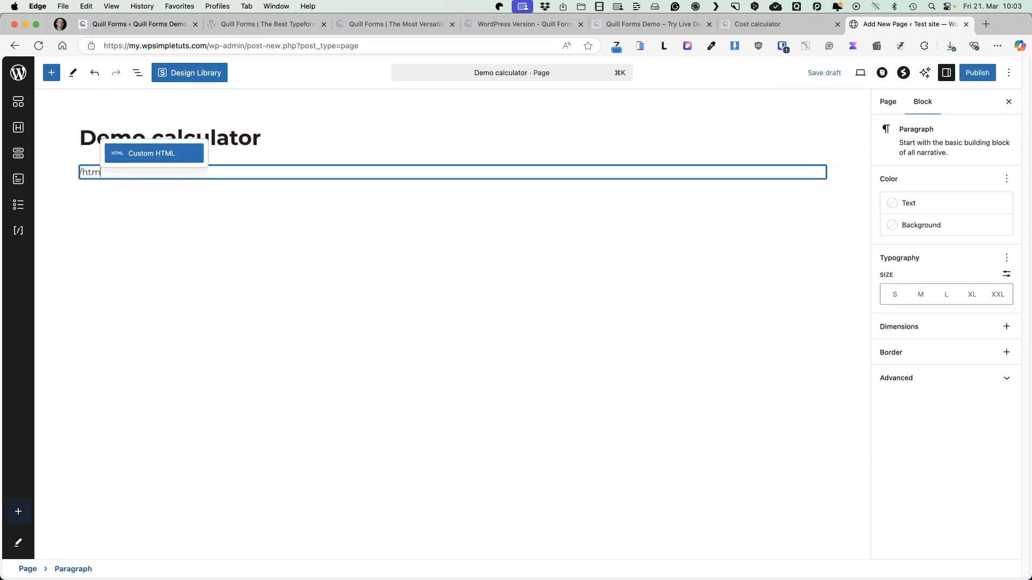
{"action": "left_click", "coordinate": [190, 164]}
{"action": "key", "text": "super+v"}
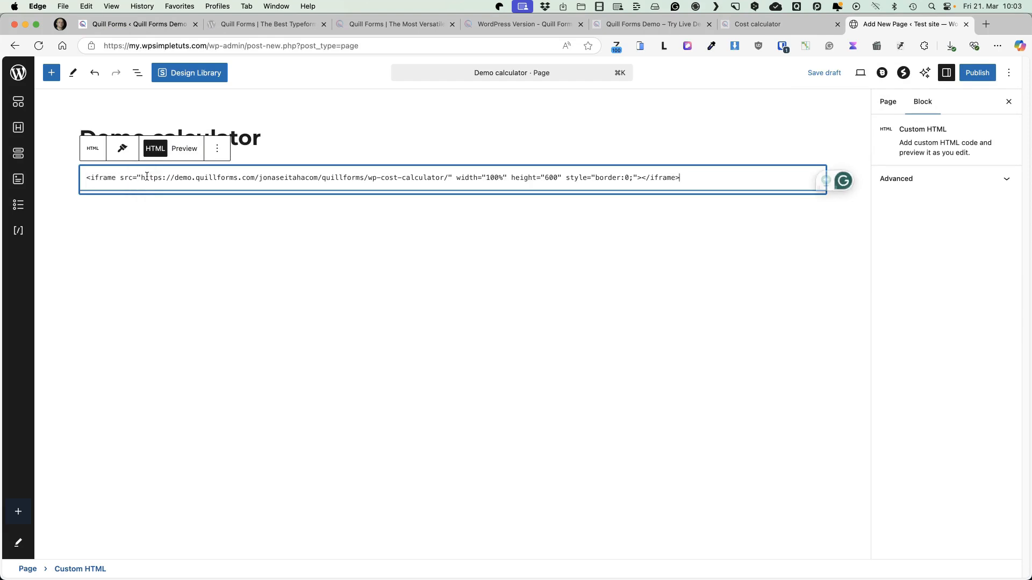
{"action": "left_click", "coordinate": [968, 72]}
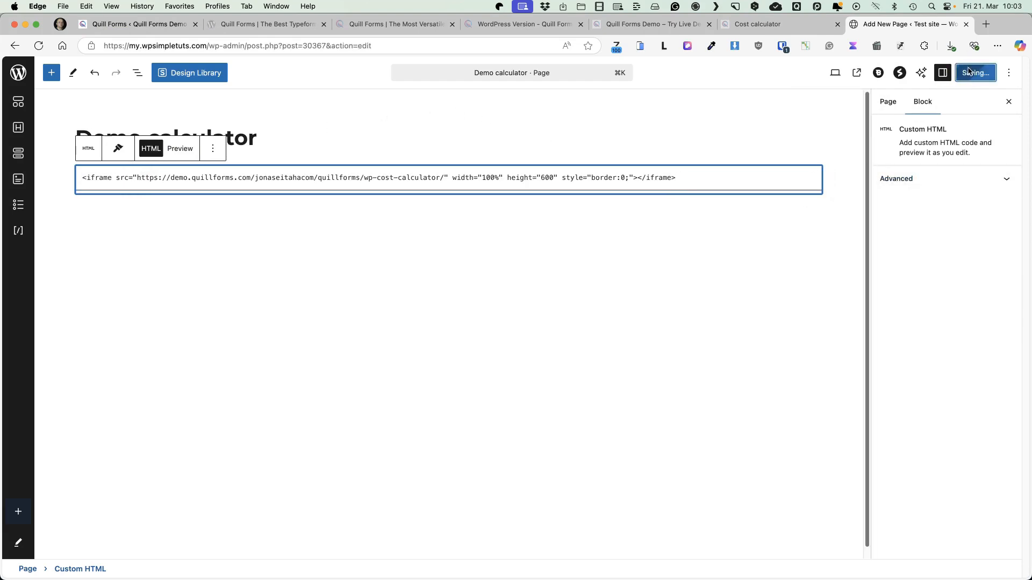
{"action": "left_click", "coordinate": [858, 73]}
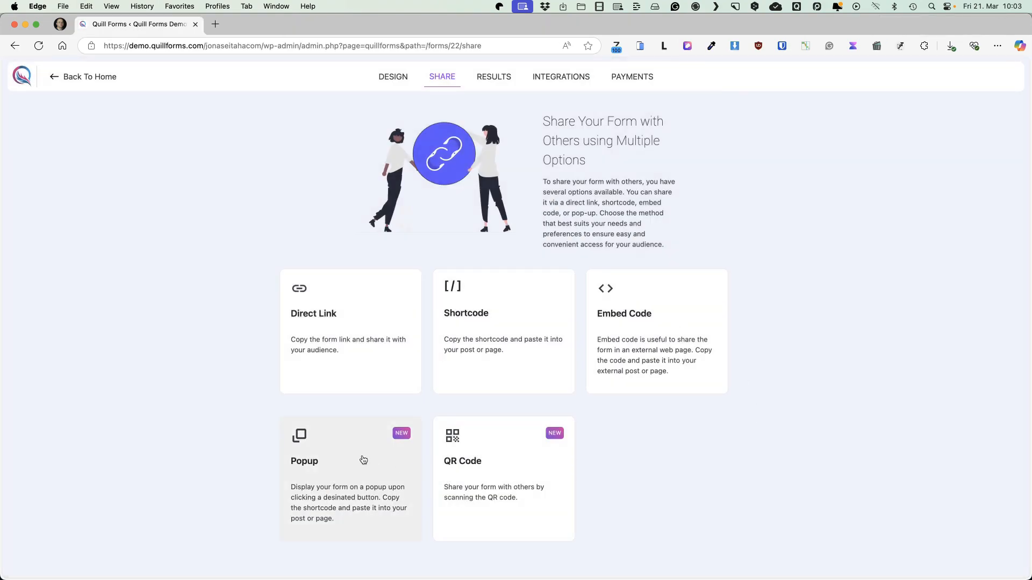
Examine the popup sharing option with the 'Send us a price inquiry' demo button, and the form's QR code
{"action": "left_click", "coordinate": [364, 460]}
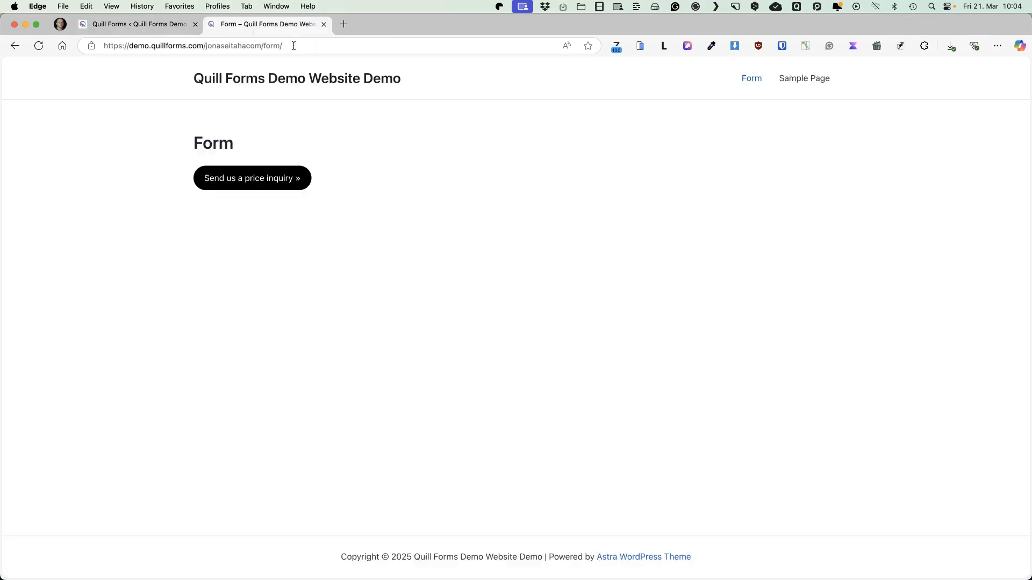
{"action": "left_click", "coordinate": [240, 181]}
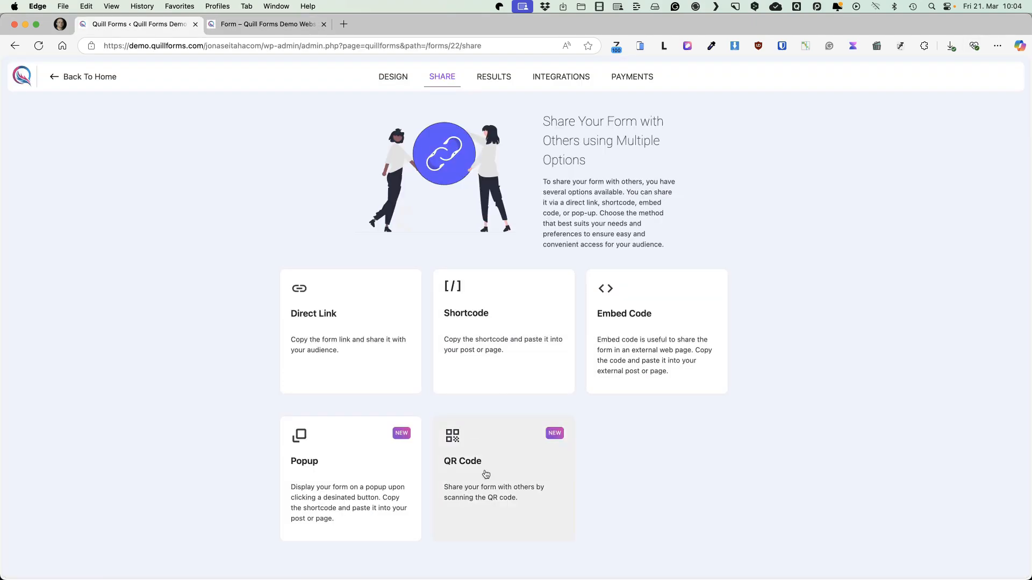
{"action": "left_click", "coordinate": [486, 474]}
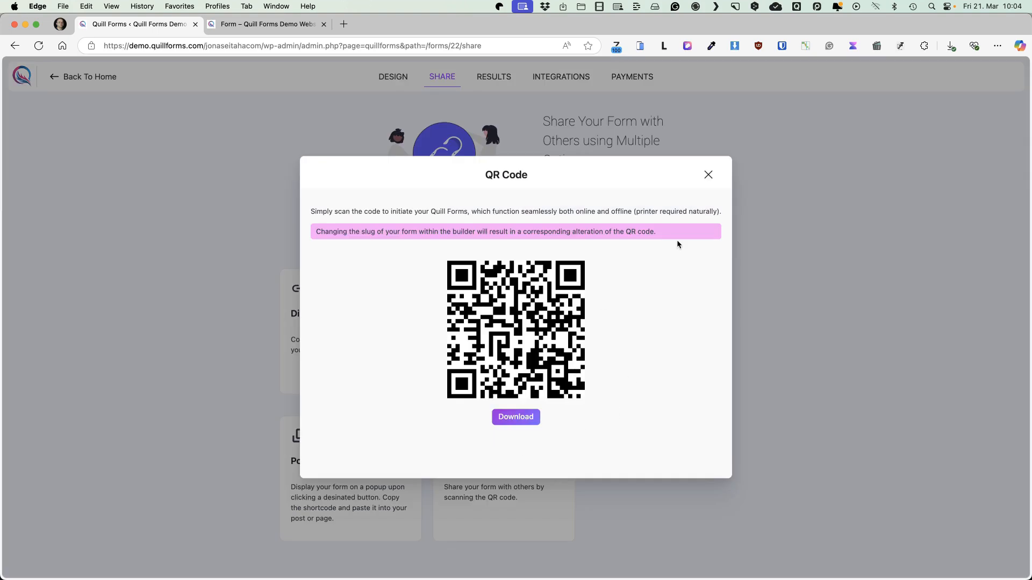
{"action": "left_click", "coordinate": [708, 175]}
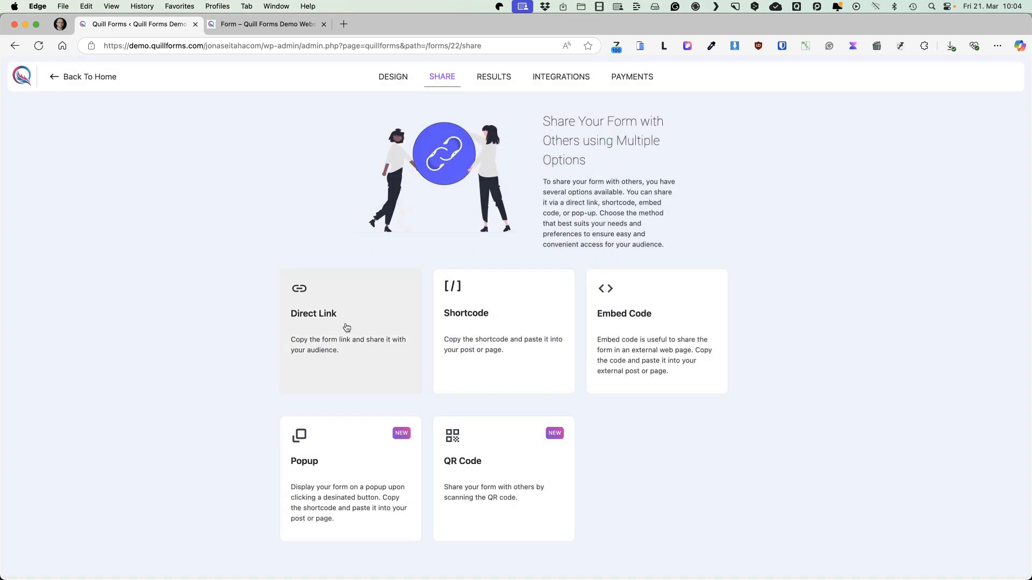
Copy the form's direct link and open it in a new private browser window
{"action": "left_click", "coordinate": [345, 326]}
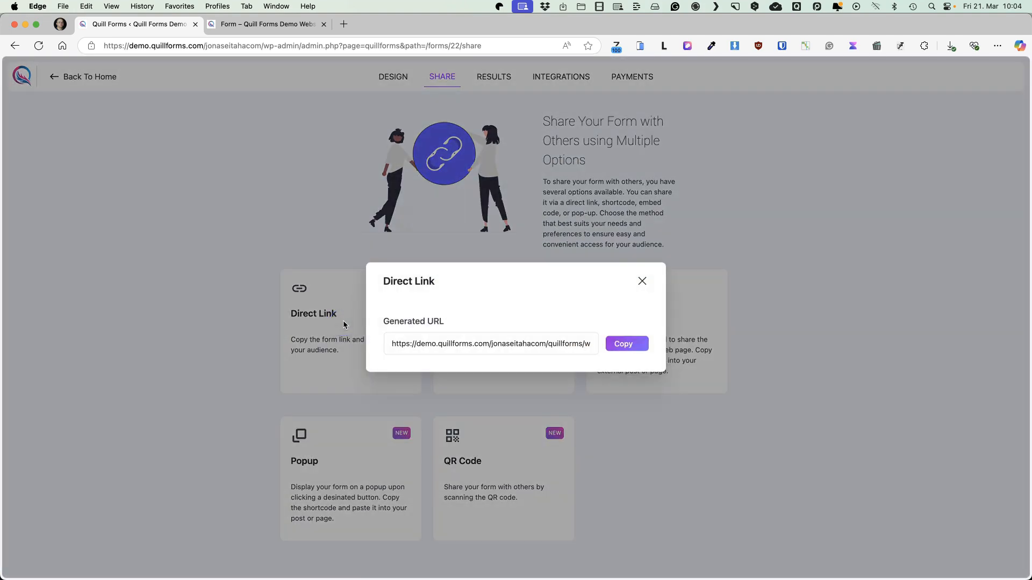
{"action": "left_click", "coordinate": [625, 345]}
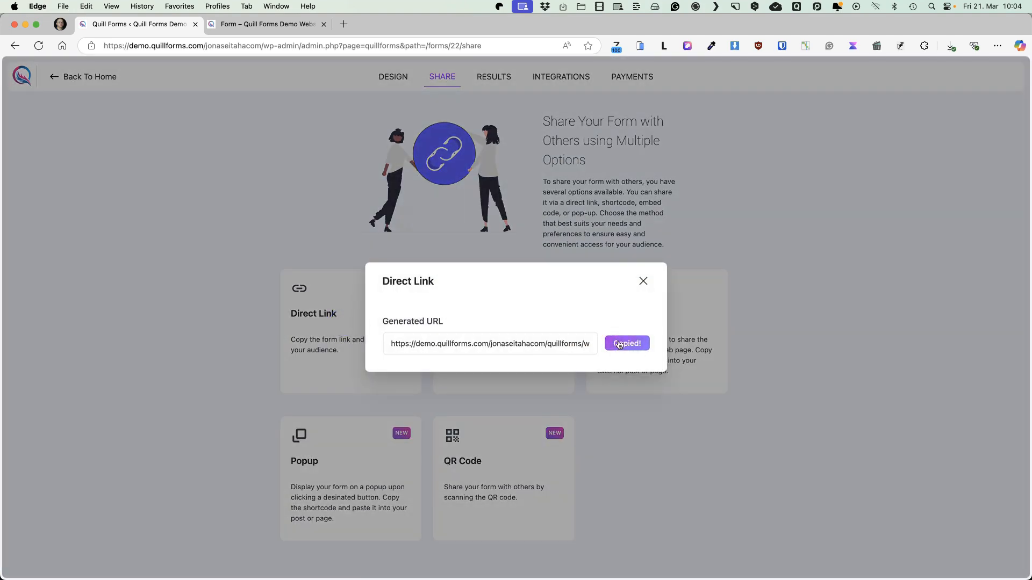
{"action": "key", "text": "super+shift+n"}
{"action": "key", "text": "super+v"}
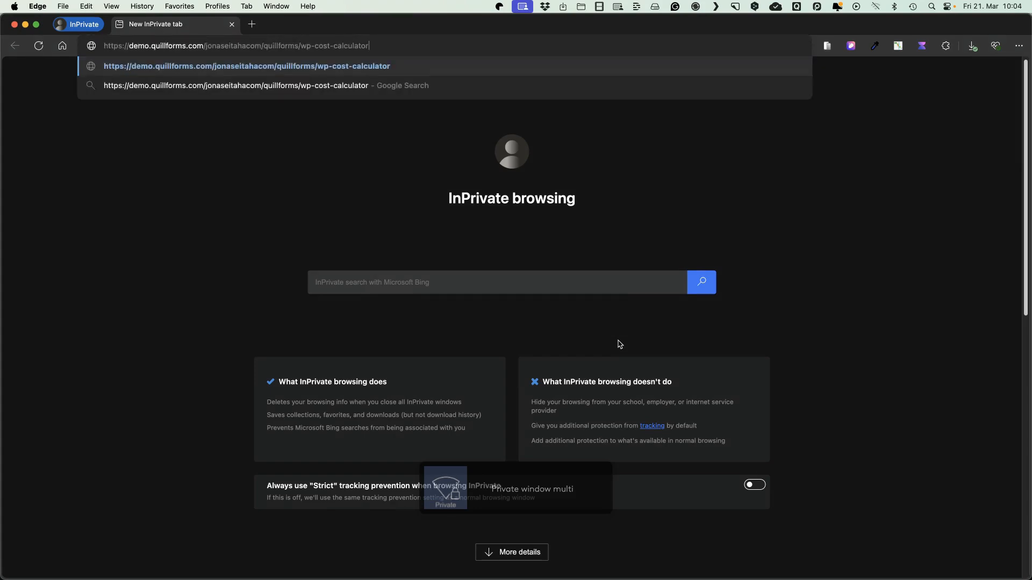
{"action": "key", "text": "Return"}
Fill in the contact's name and e-mail in the live form and continue to the website type question
{"action": "left_click", "coordinate": [691, 277]}
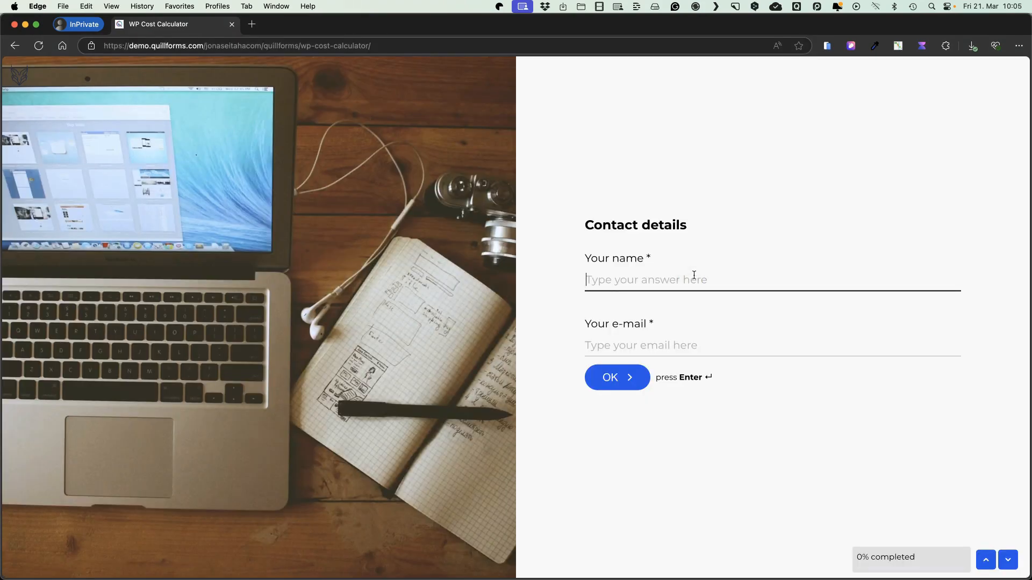
{"action": "type", "text": "Jonas"}
{"action": "key", "text": "Tab"}
{"action": "type", "text": "info@email.com"}
{"action": "key", "text": "Return"}
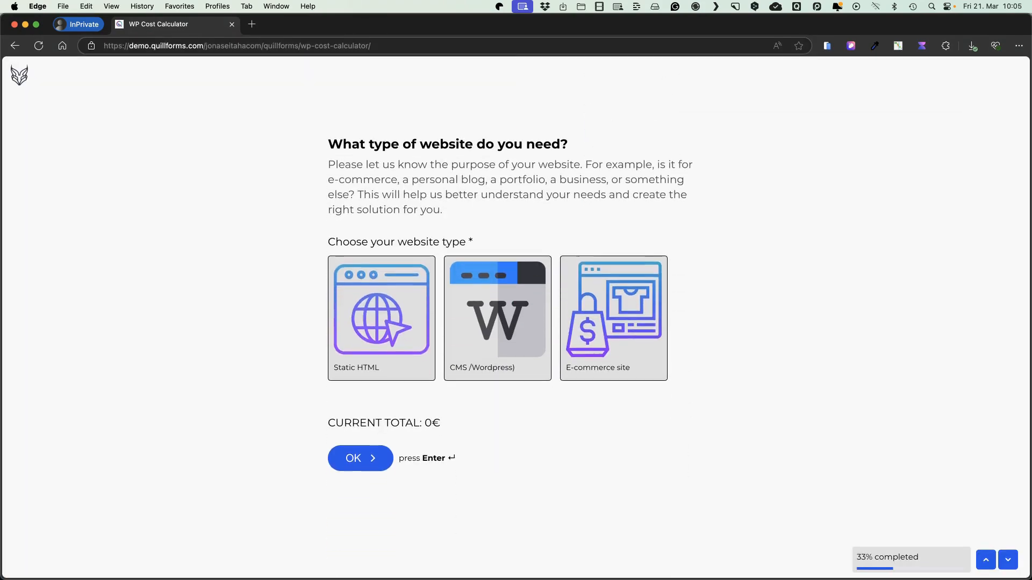
Try each website type to compare the running price, and continue with Static HTML
{"action": "left_click", "coordinate": [372, 314]}
{"action": "left_click", "coordinate": [470, 324]}
{"action": "left_click", "coordinate": [622, 324]}
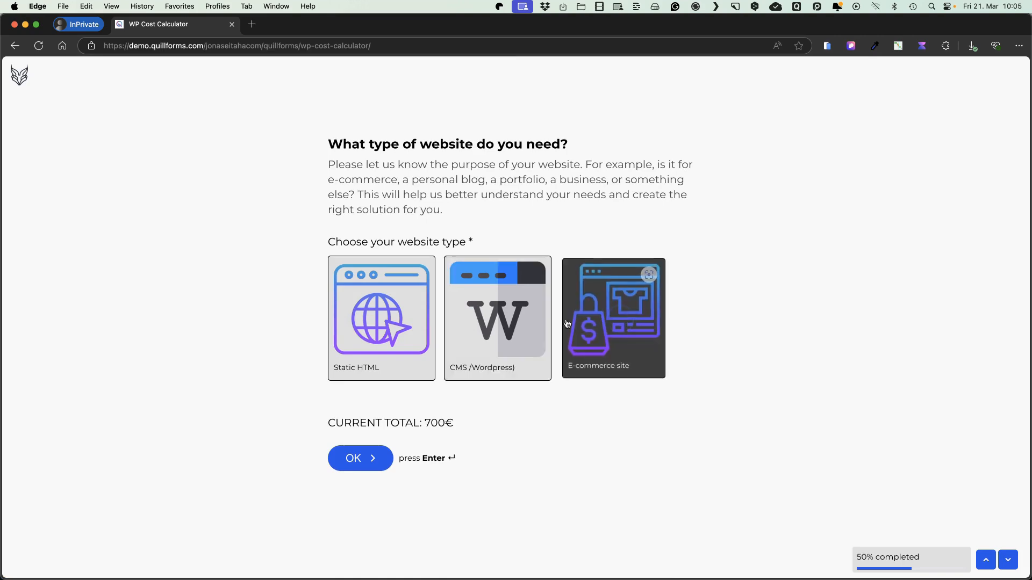
{"action": "left_click", "coordinate": [490, 324]}
{"action": "left_click", "coordinate": [378, 323]}
{"action": "left_click", "coordinate": [492, 324]}
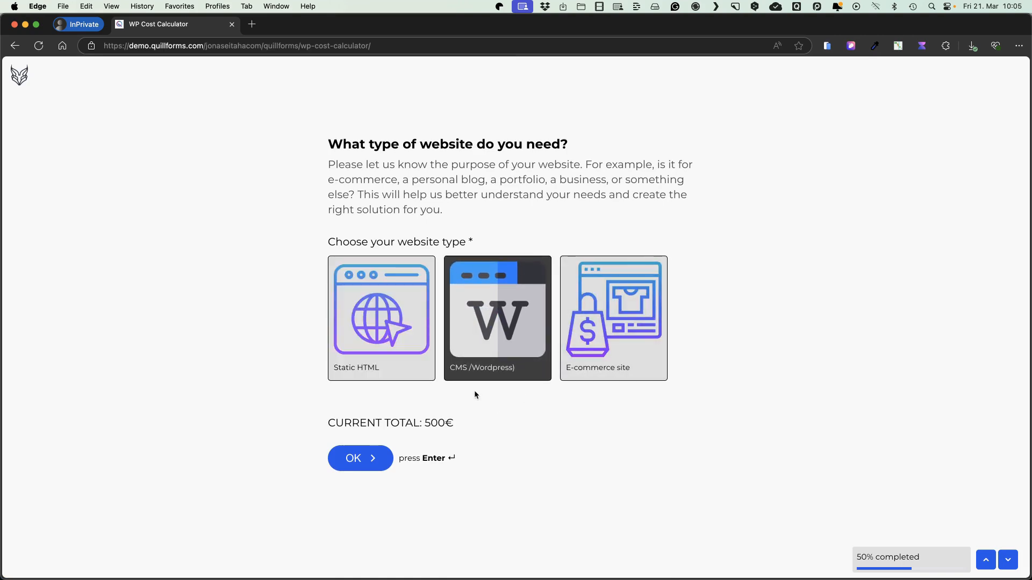
{"action": "left_click", "coordinate": [367, 348]}
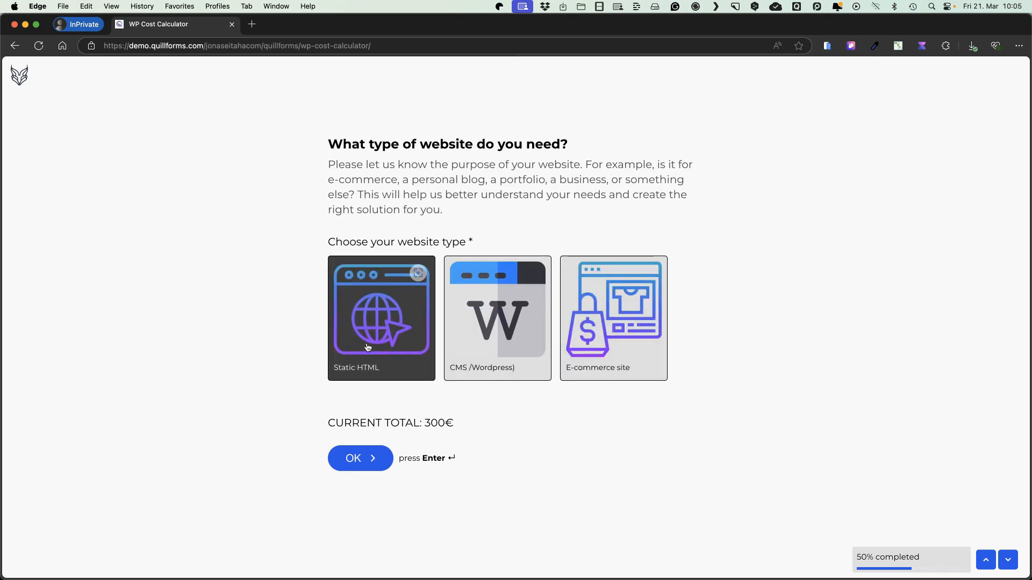
{"action": "key", "text": "Return"}
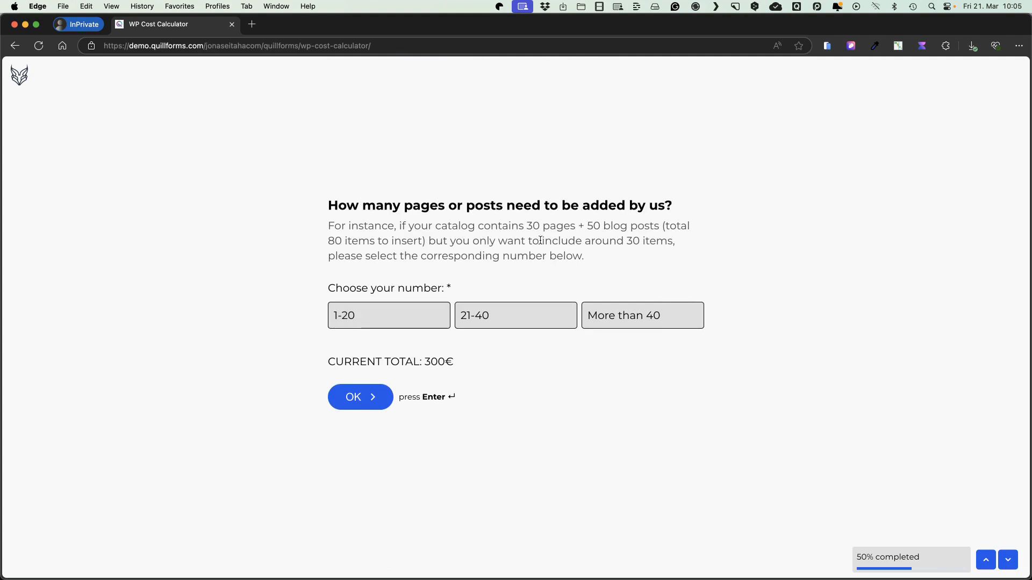
Try the 21-40 and More than 40 page counts, and answer the question with 1-20
{"action": "left_click", "coordinate": [425, 319]}
{"action": "left_click", "coordinate": [516, 320]}
{"action": "left_click", "coordinate": [597, 322]}
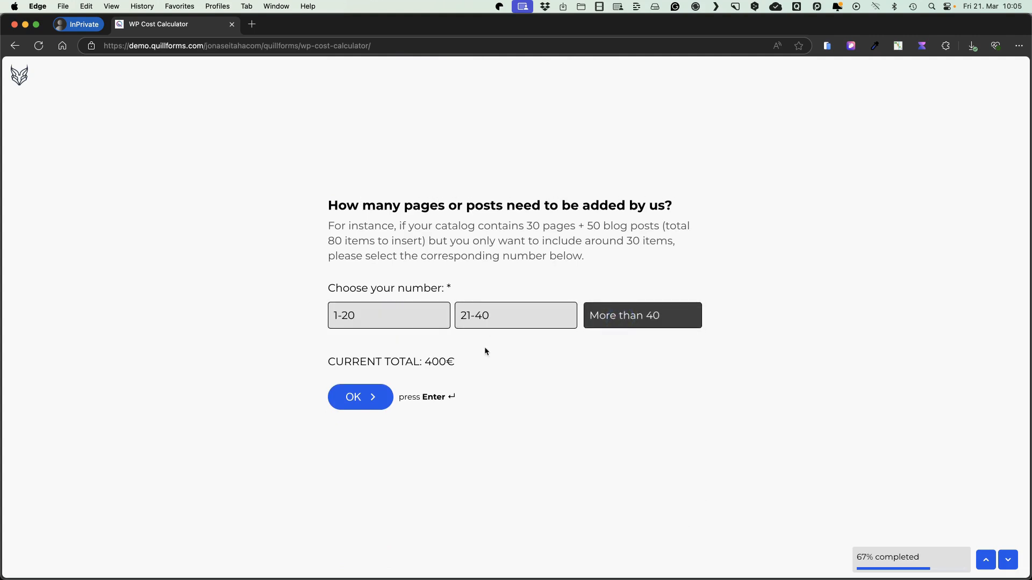
{"action": "left_click", "coordinate": [379, 317]}
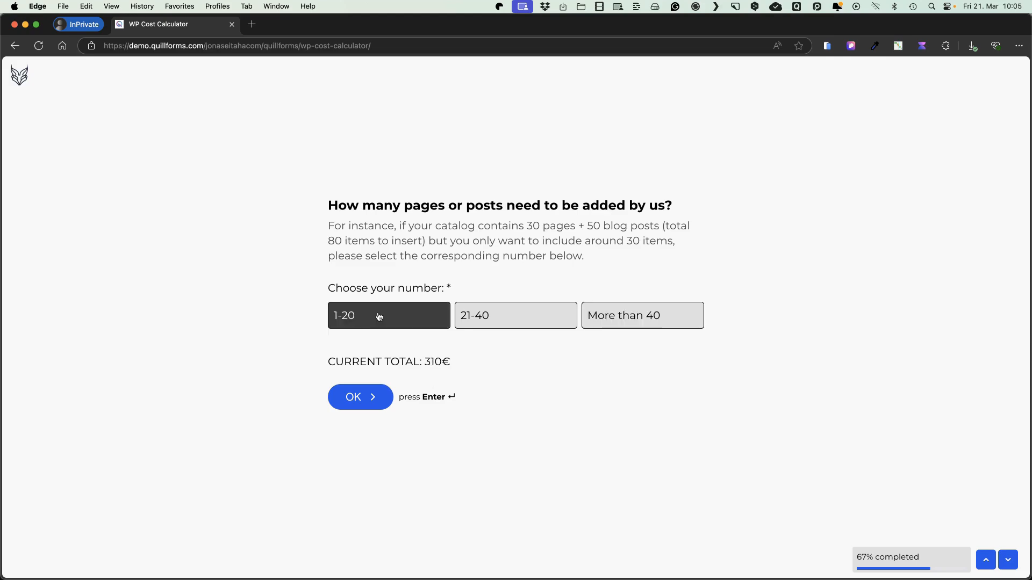
Go back to the website type question, change the answer to CMS/WordPress, and choose 21-40 pages
{"action": "left_click", "coordinate": [988, 561]}
{"action": "left_click", "coordinate": [988, 562]}
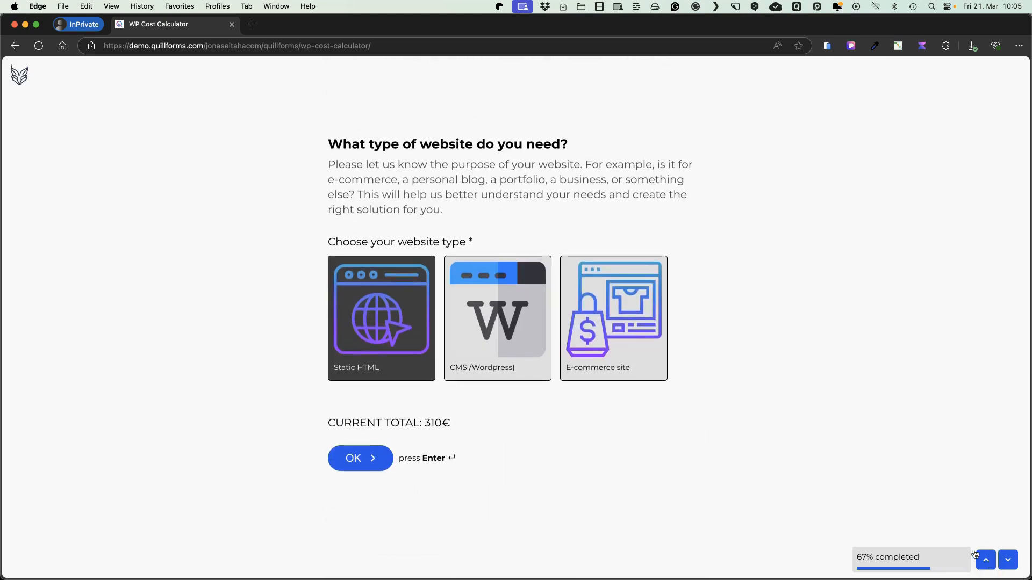
{"action": "left_click", "coordinate": [497, 333]}
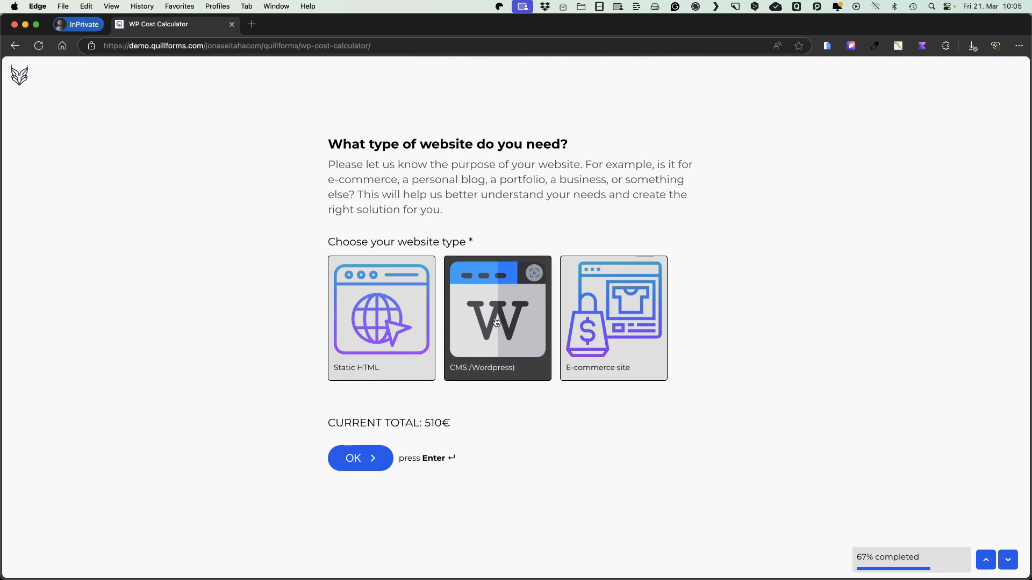
{"action": "left_click", "coordinate": [516, 319]}
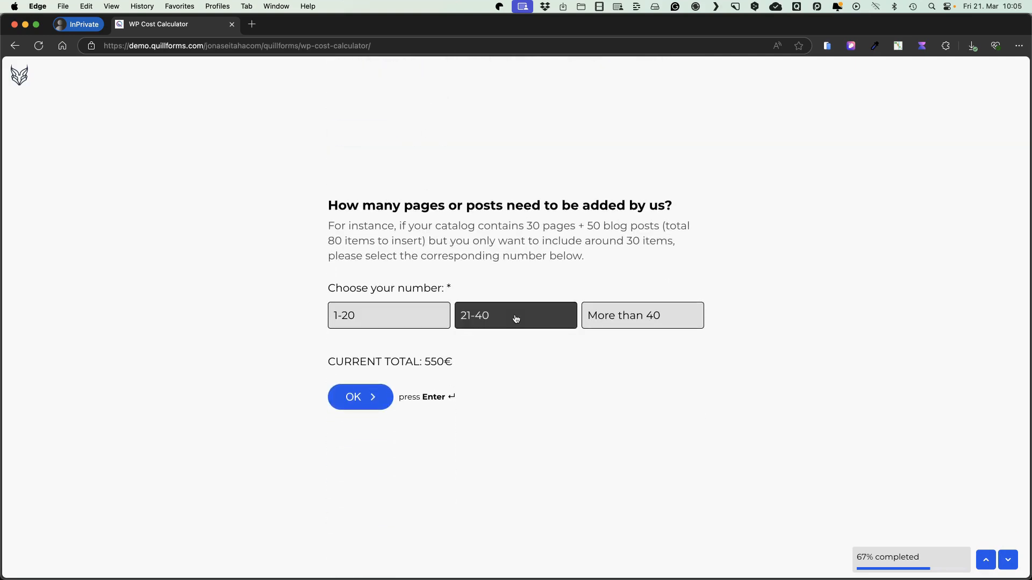
Return to the website type question, switch to E-commerce site, and choose More than 40 items
{"action": "left_click", "coordinate": [988, 562]}
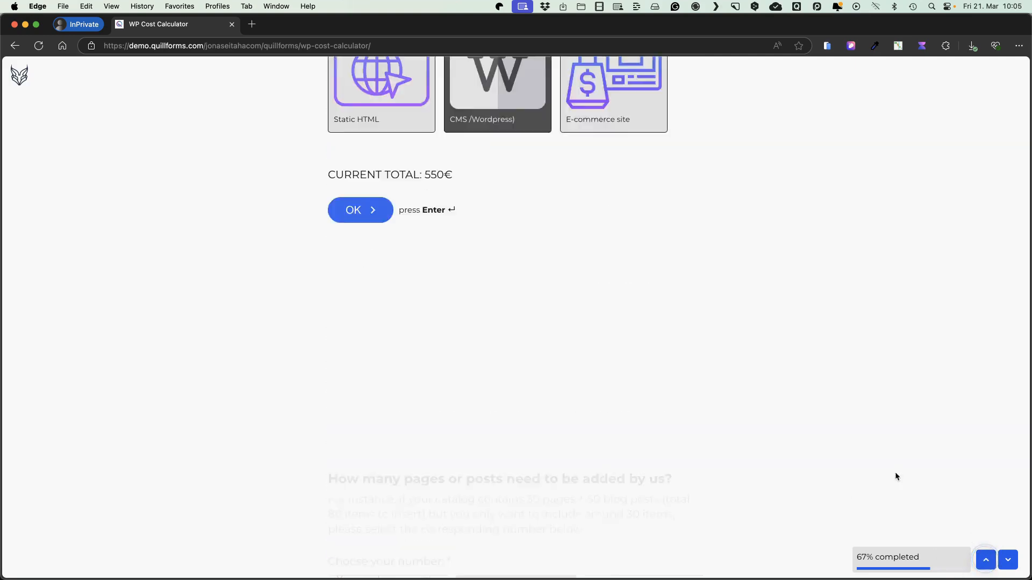
{"action": "left_click", "coordinate": [614, 299]}
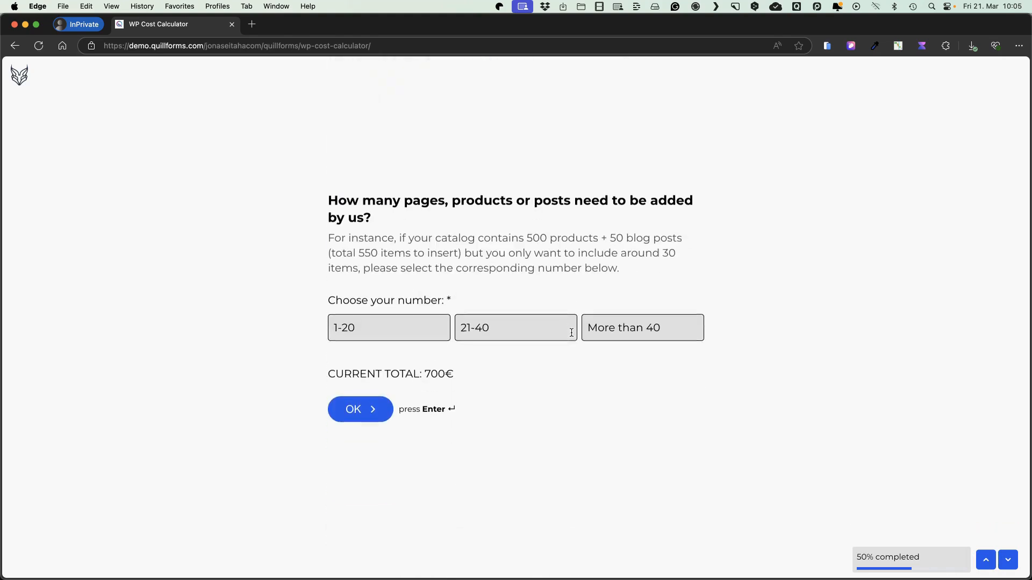
{"action": "left_click", "coordinate": [635, 321]}
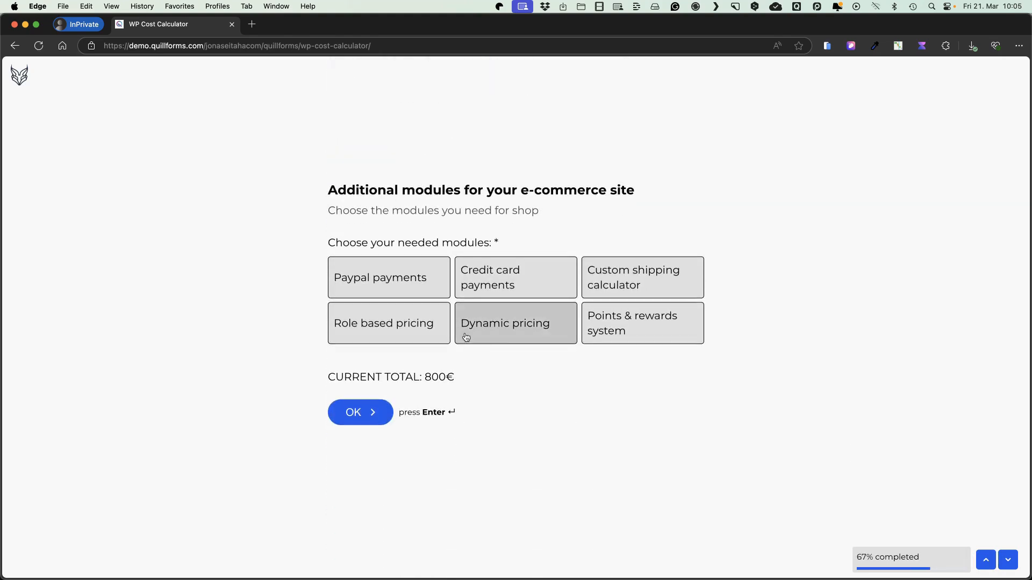
Test whether several e-commerce modules can be selected together, trying Paypal payments, Points & rewards system and Custom shipping calculator
{"action": "left_click", "coordinate": [396, 274]}
{"action": "left_click", "coordinate": [622, 325]}
{"action": "left_click", "coordinate": [636, 279]}
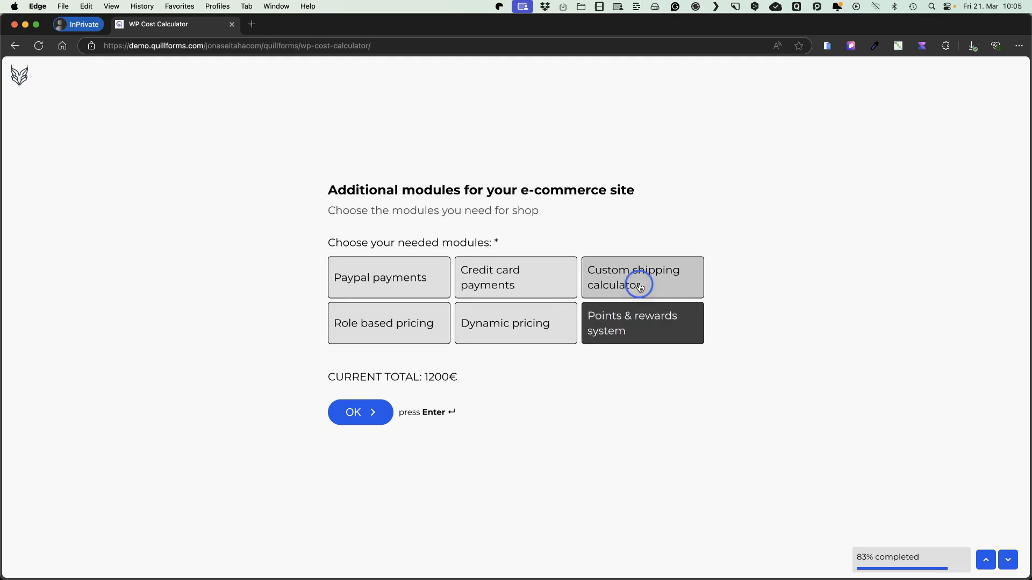
{"action": "left_click", "coordinate": [371, 278]}
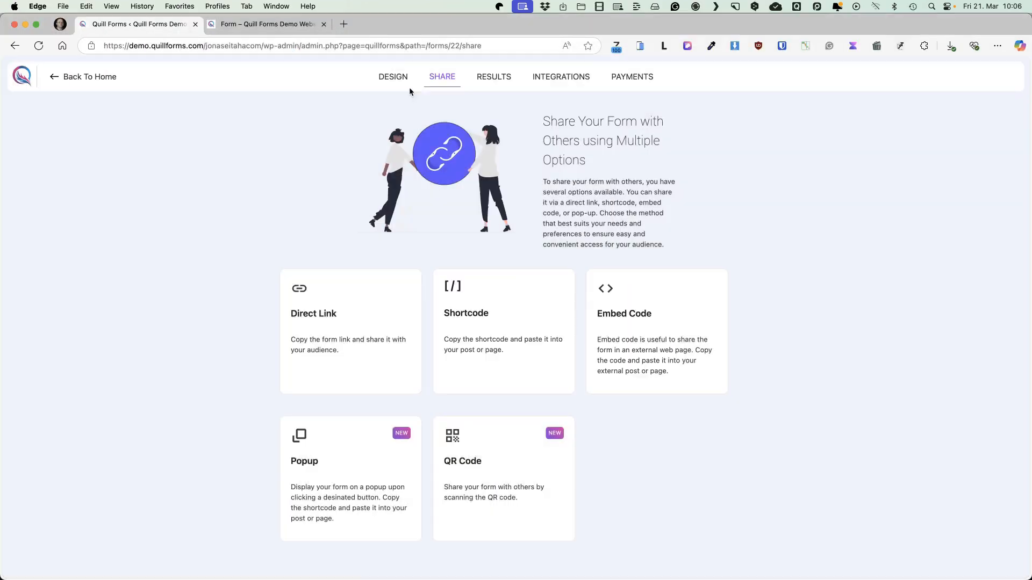
Return to the form builder and allow multiple selections for the 'Additional modules for website' choices
{"action": "left_click", "coordinate": [399, 80]}
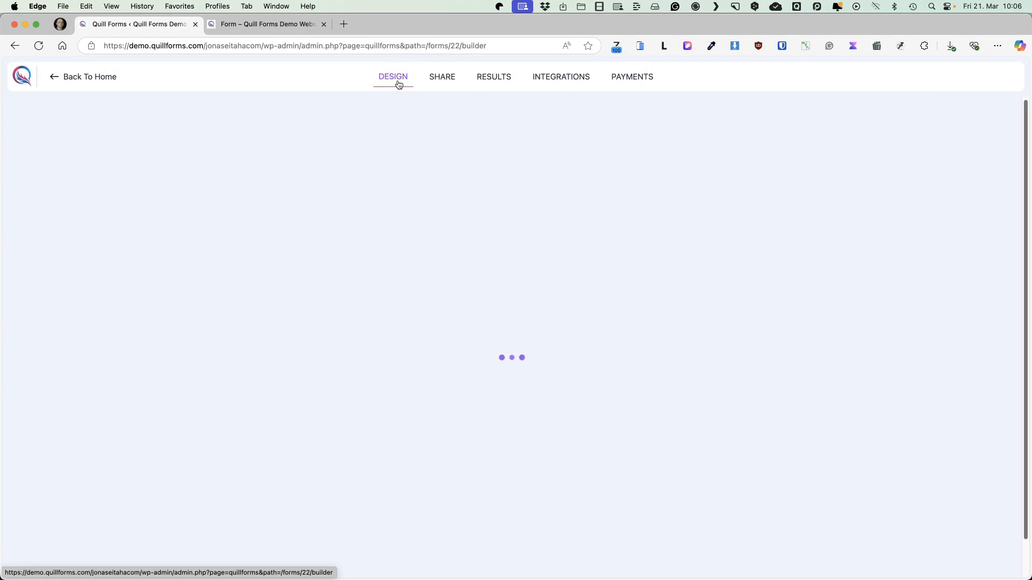
{"action": "scroll", "coordinate": [139, 460], "scroll_direction": "down", "scroll_amount": 10}
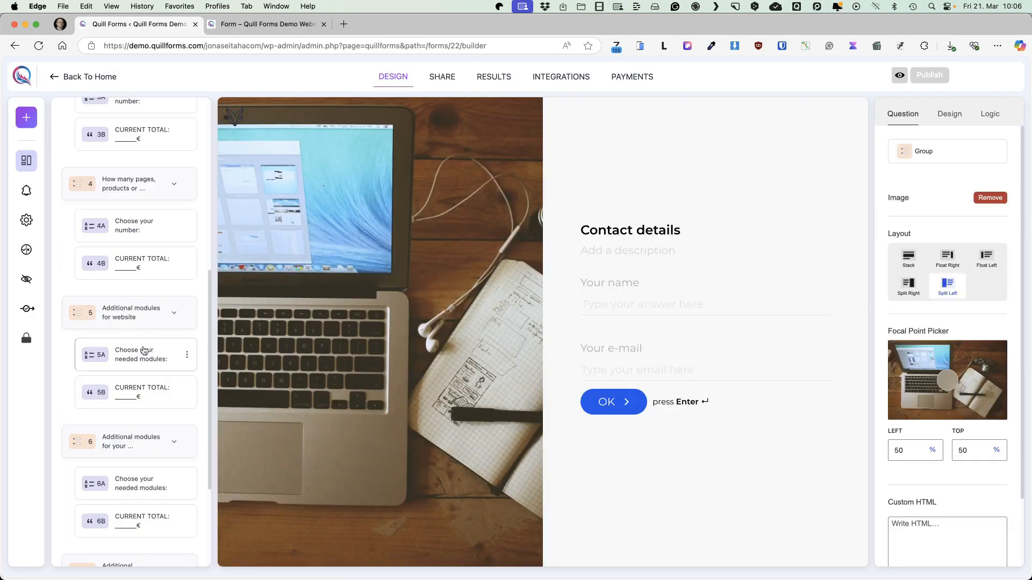
{"action": "left_click", "coordinate": [140, 355]}
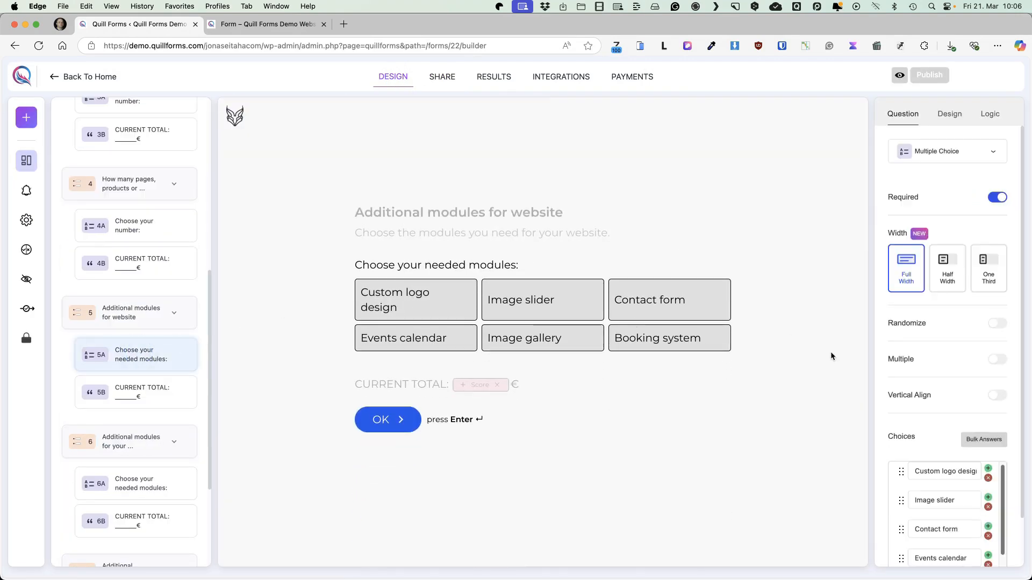
{"action": "left_click", "coordinate": [997, 359]}
Allow multiple selections for the e-commerce site's additional modules question and publish the form
{"action": "scroll", "coordinate": [141, 360], "scroll_direction": "down", "scroll_amount": 1}
{"action": "scroll", "coordinate": [141, 360], "scroll_direction": "down", "scroll_amount": 3}
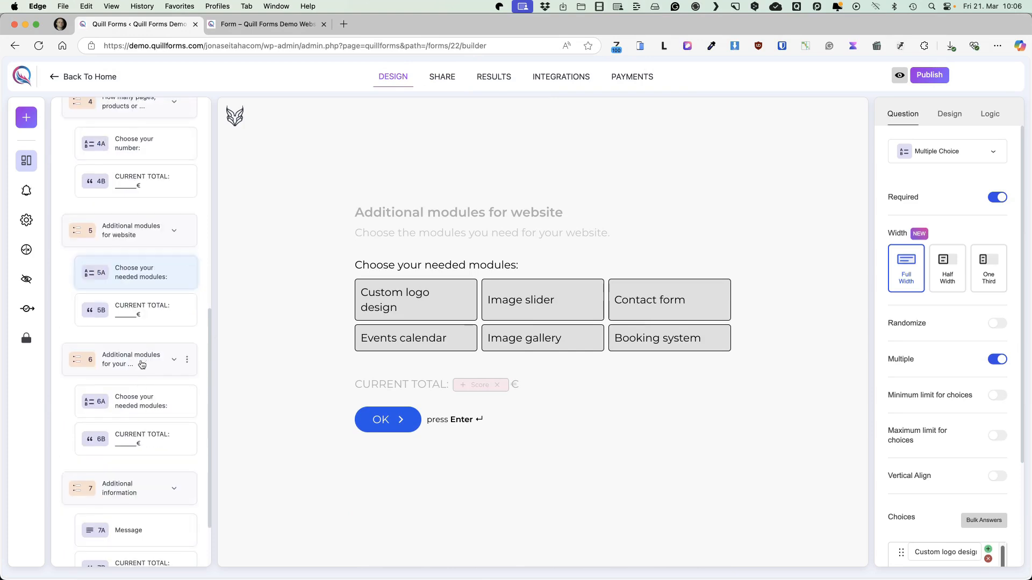
{"action": "left_click", "coordinate": [128, 396]}
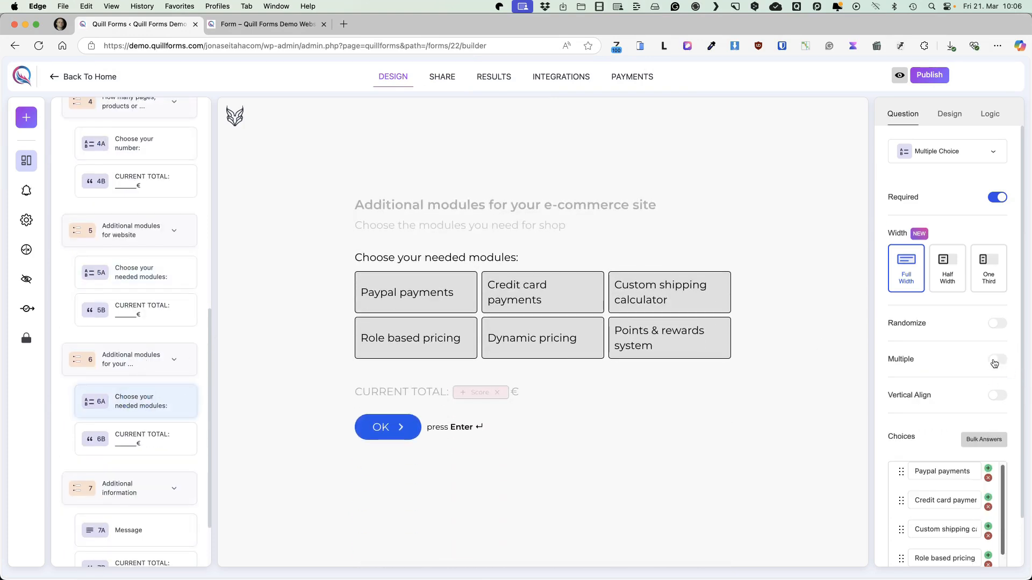
{"action": "left_click", "coordinate": [997, 359]}
{"action": "left_click", "coordinate": [933, 82]}
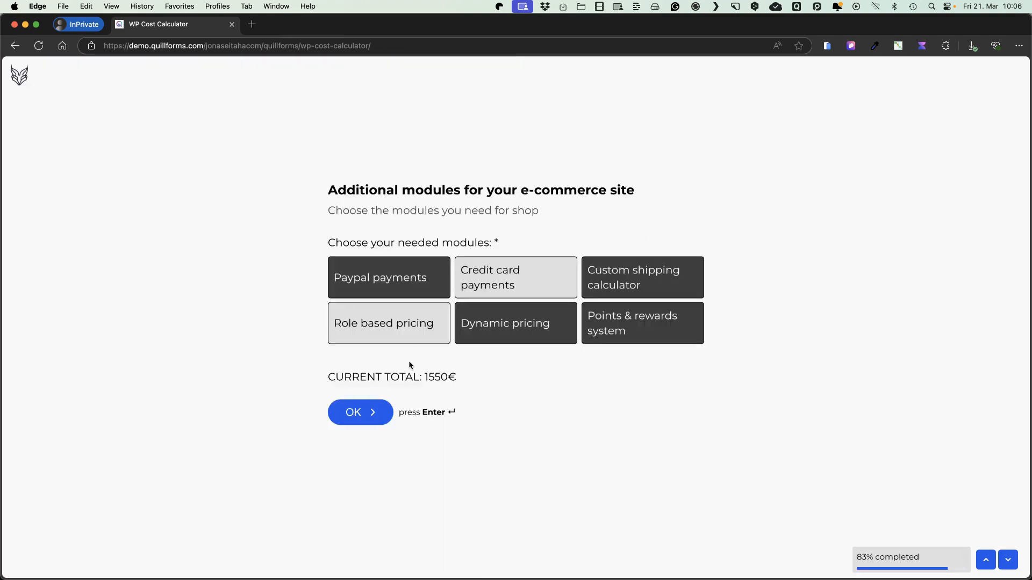
Continue past the selected e-commerce modules, submit the test form with the message 'That is awesome', and restart it
{"action": "key", "text": "Return"}
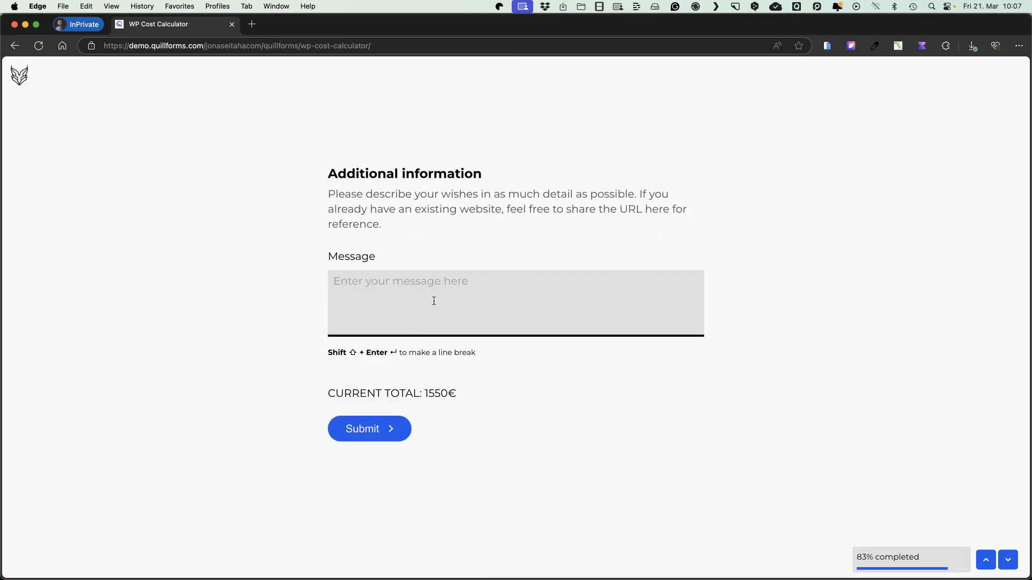
{"action": "type", "text": "That is awesome"}
{"action": "left_click", "coordinate": [361, 428]}
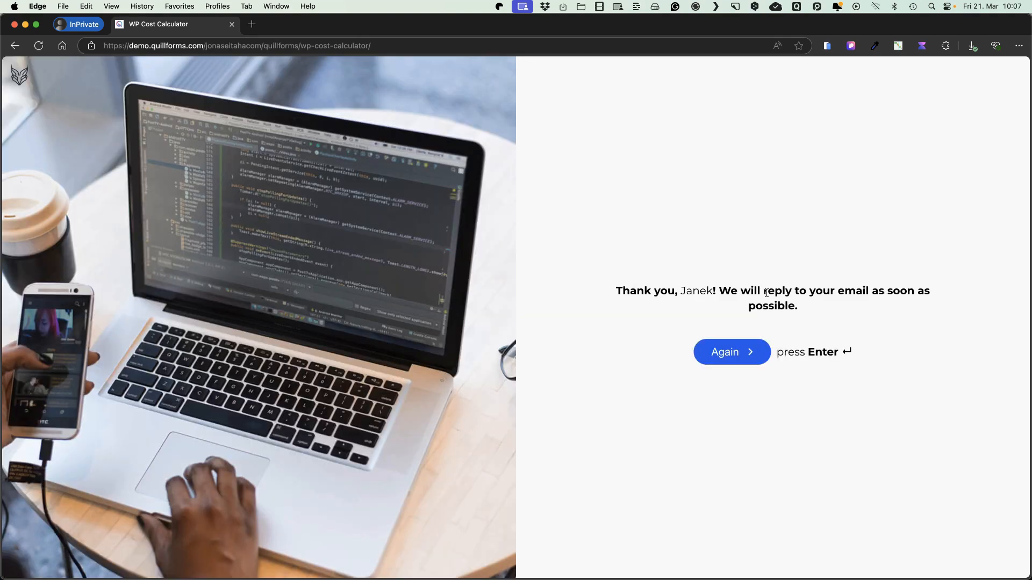
{"action": "left_click", "coordinate": [726, 357]}
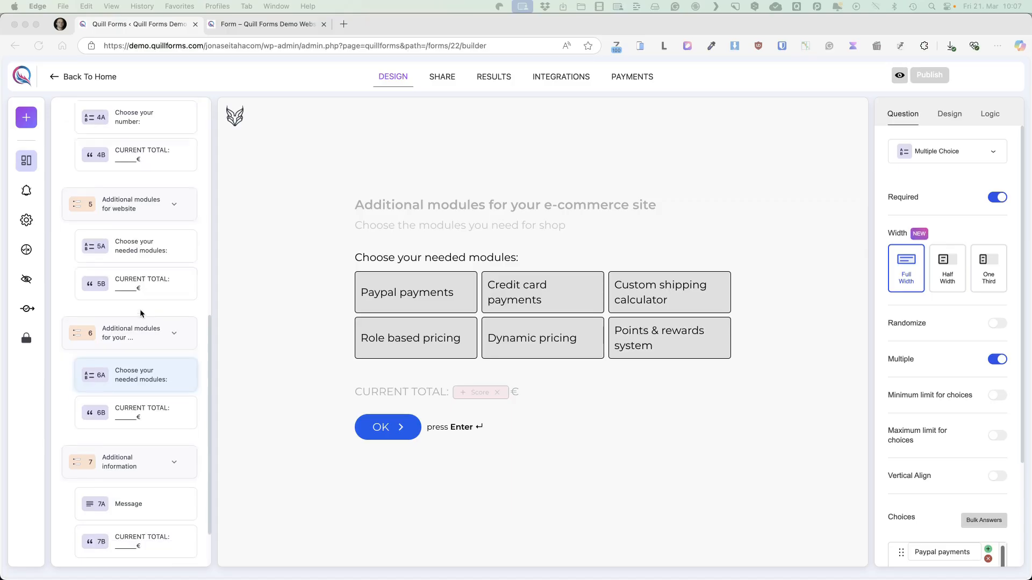
Change the thank-you screen's button label to 'Back to the home page' in the form builder
{"action": "scroll", "coordinate": [146, 322], "scroll_direction": "down", "scroll_amount": 3}
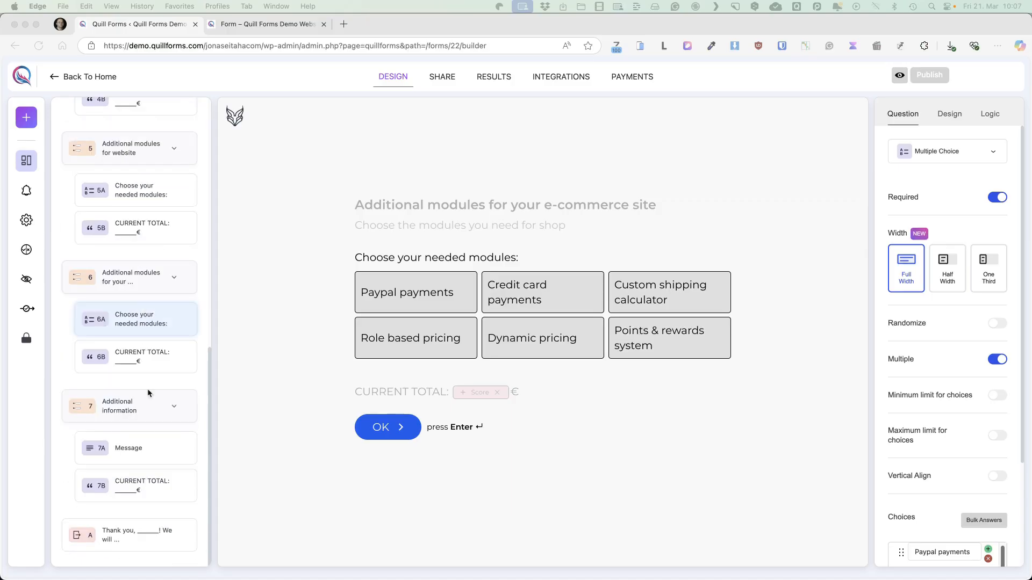
{"action": "left_click", "coordinate": [143, 537]}
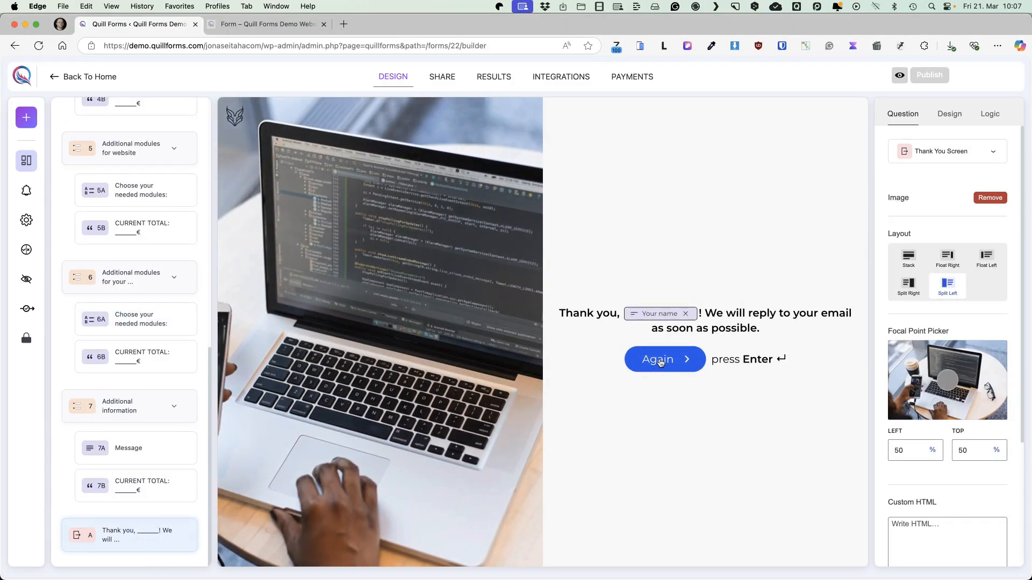
{"action": "scroll", "coordinate": [907, 410], "scroll_direction": "down", "scroll_amount": 3}
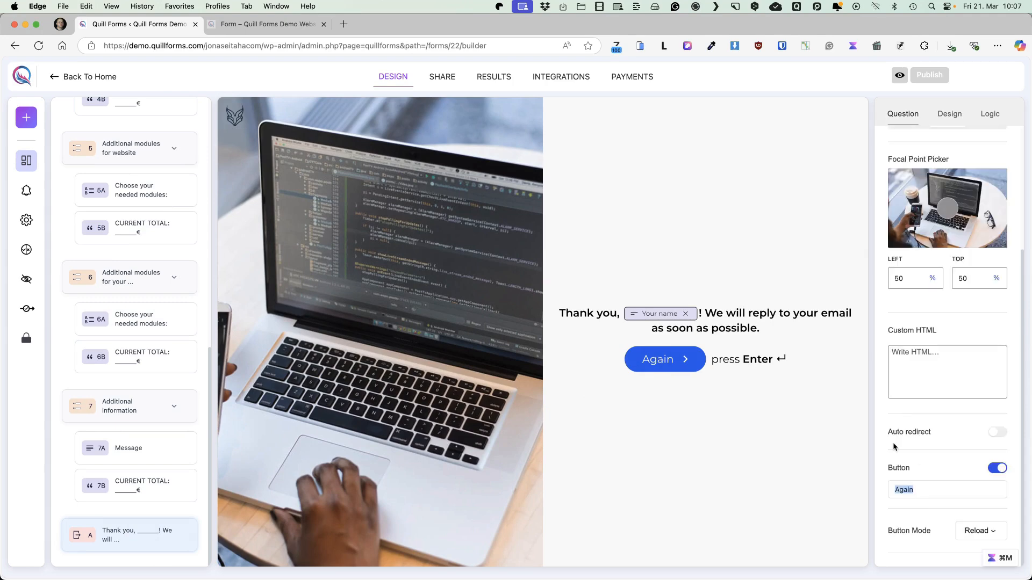
{"action": "type", "text": "Back to the home page"}
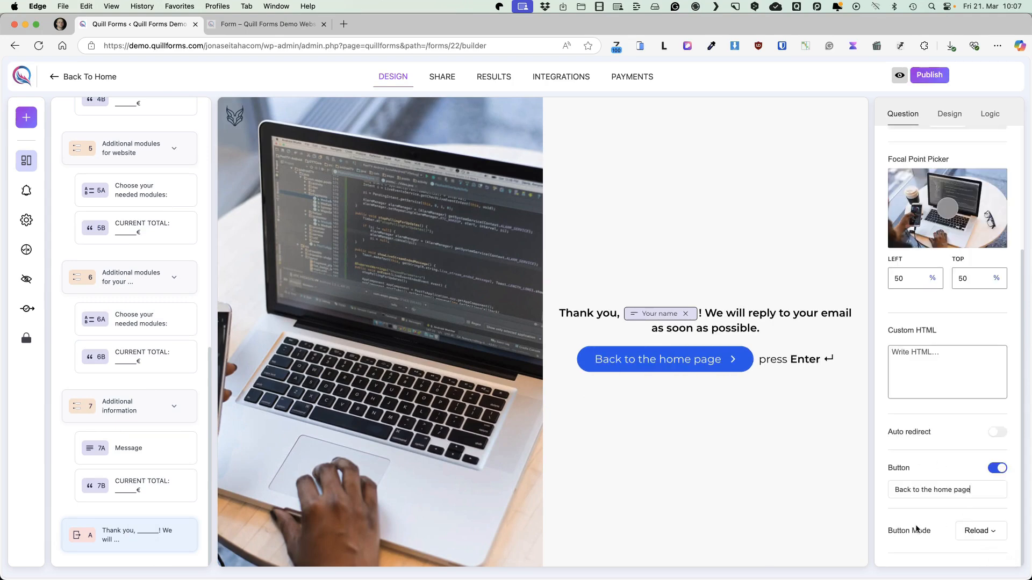
Make the thank-you screen's button redirect to the copied home page URL and publish the form
{"action": "left_click", "coordinate": [986, 532]}
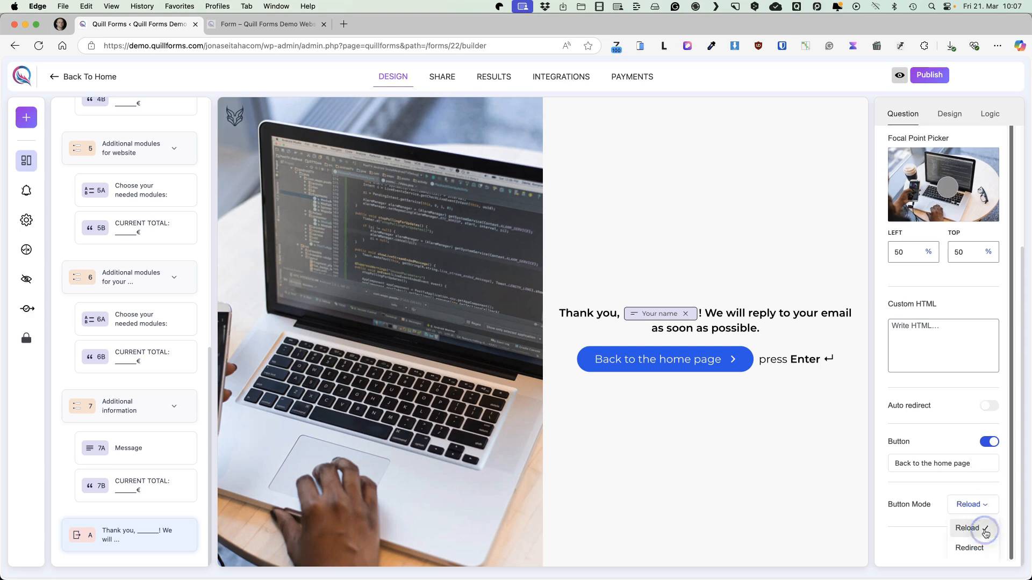
{"action": "left_click", "coordinate": [969, 547]}
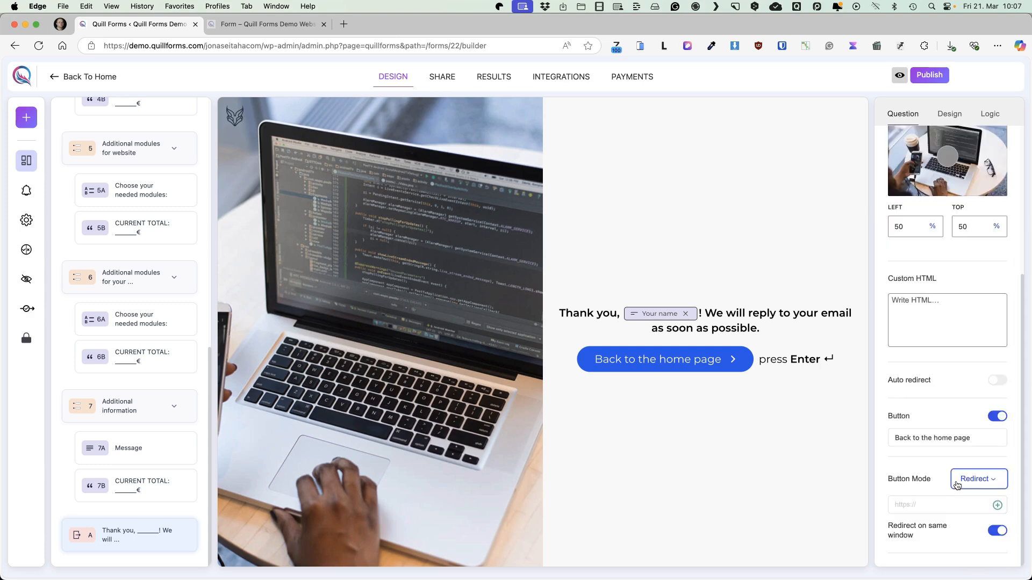
{"action": "left_click", "coordinate": [921, 504]}
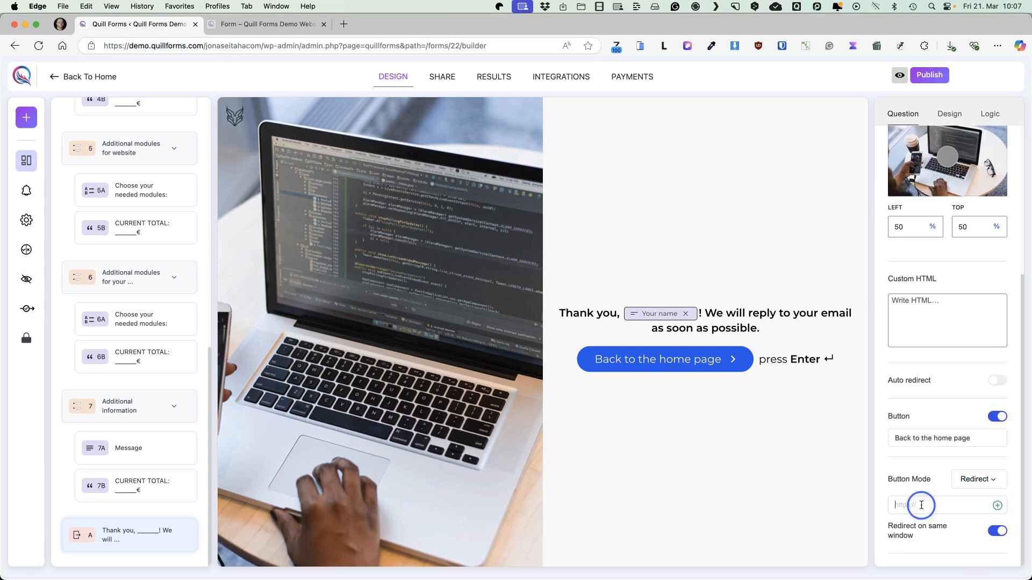
{"action": "type", "text": "https://demo.quillforms.com/jonaseitahacom/"}
{"action": "left_click", "coordinate": [929, 75]}
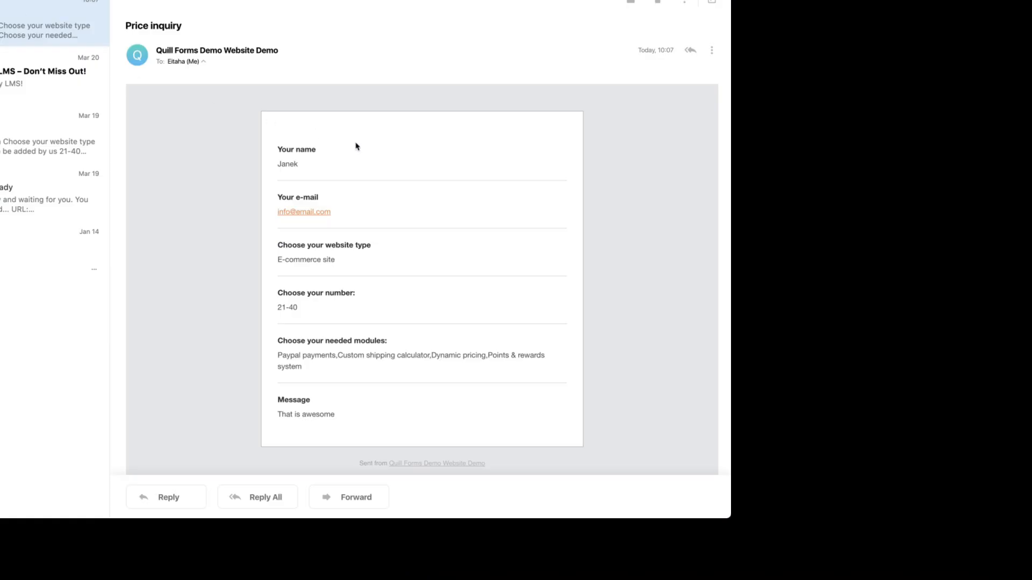
Read through the price inquiry notification email and browse the list of Quill Forms addons
{"action": "scroll", "coordinate": [361, 147], "scroll_direction": "down", "scroll_amount": 2}
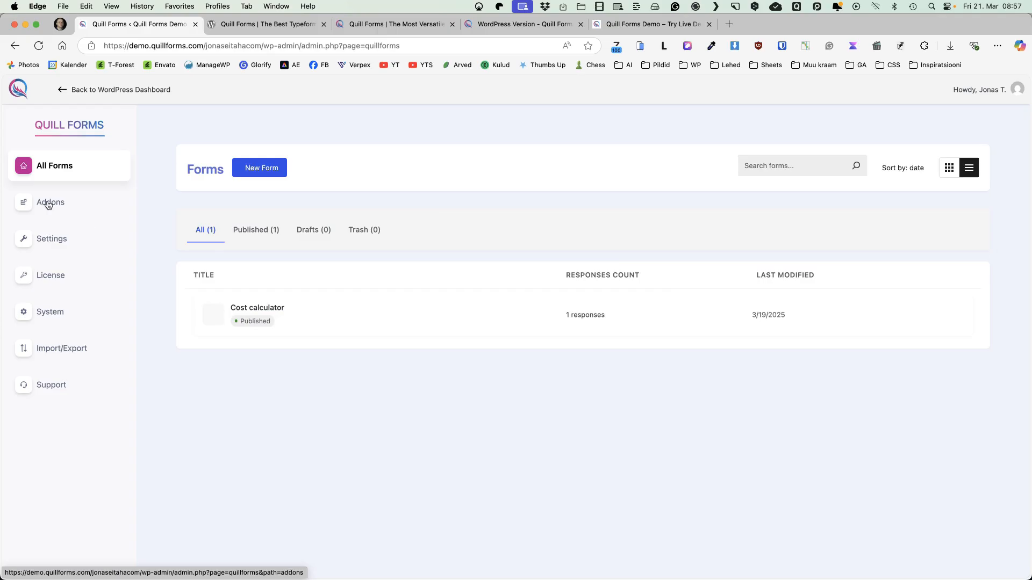
{"action": "left_click", "coordinate": [48, 203]}
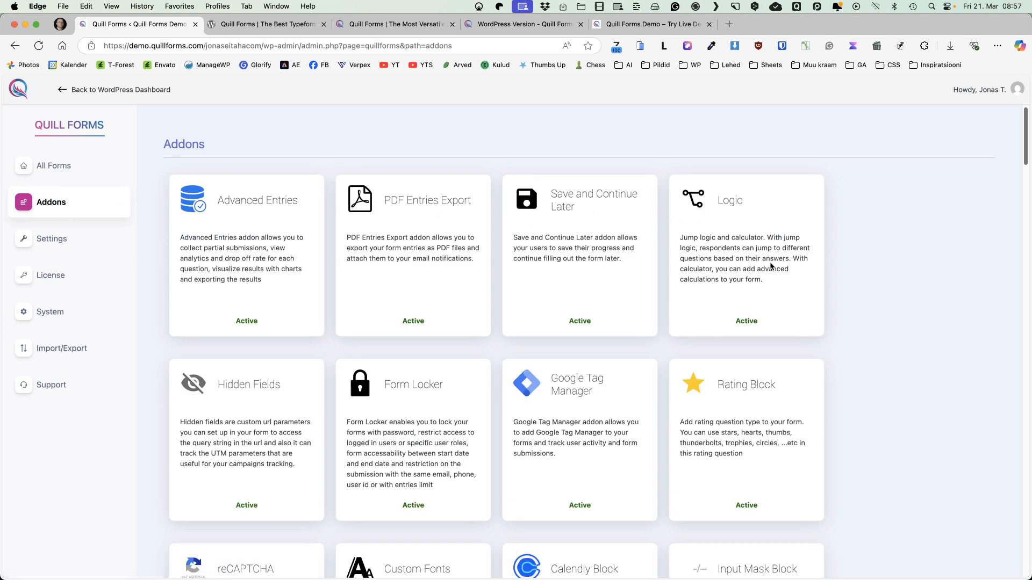
{"action": "scroll", "coordinate": [770, 264], "scroll_direction": "down", "scroll_amount": 2}
{"action": "scroll", "coordinate": [881, 222], "scroll_direction": "up", "scroll_amount": 1}
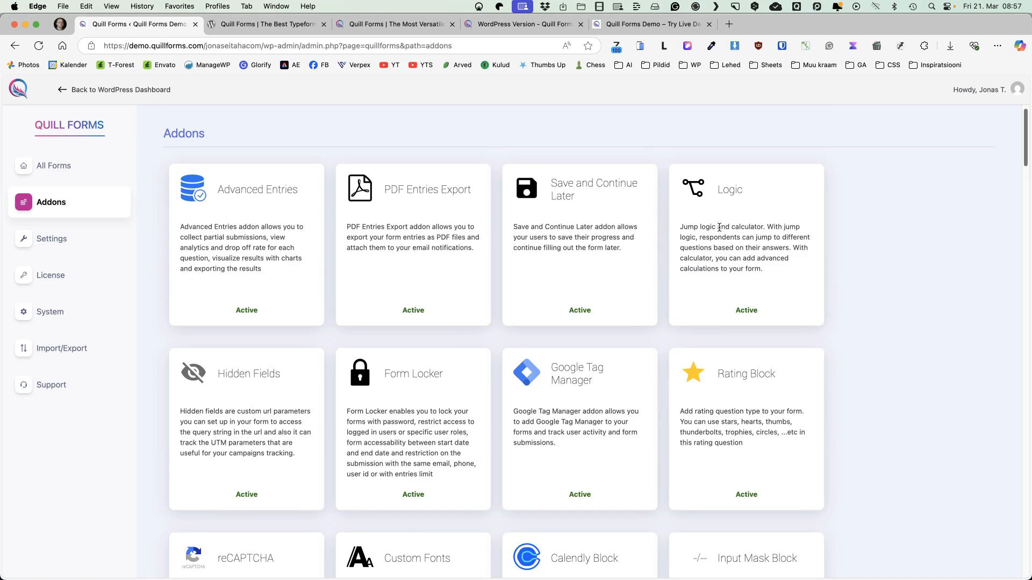
{"action": "scroll", "coordinate": [277, 300], "scroll_direction": "down", "scroll_amount": 10}
{"action": "scroll", "coordinate": [275, 282], "scroll_direction": "up", "scroll_amount": 4}
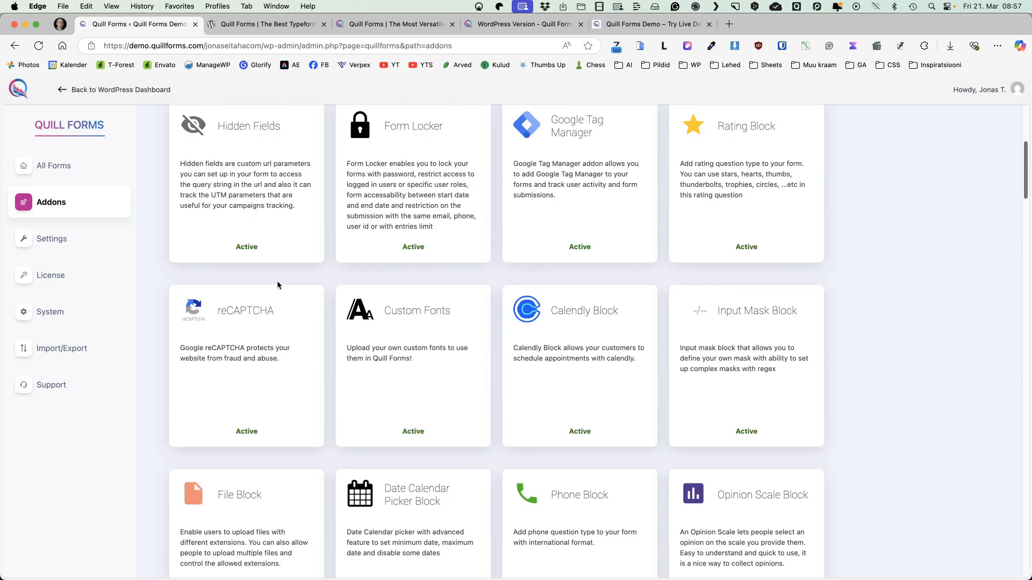
{"action": "scroll", "coordinate": [277, 285], "scroll_direction": "down", "scroll_amount": 9}
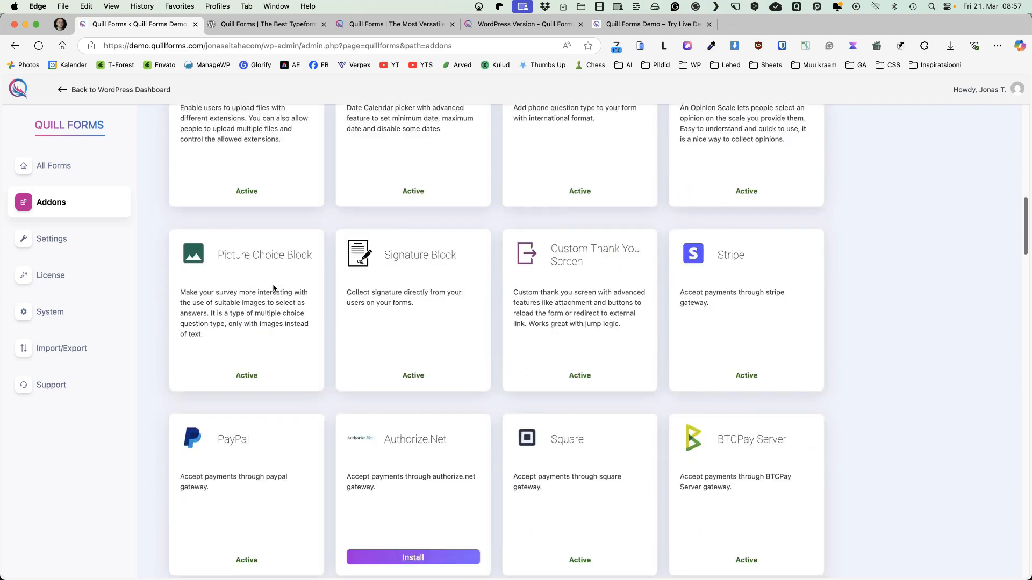
{"action": "scroll", "coordinate": [273, 289], "scroll_direction": "down", "scroll_amount": 8}
Open the Quill Forms settings and look through the general options
{"action": "left_click", "coordinate": [53, 247]}
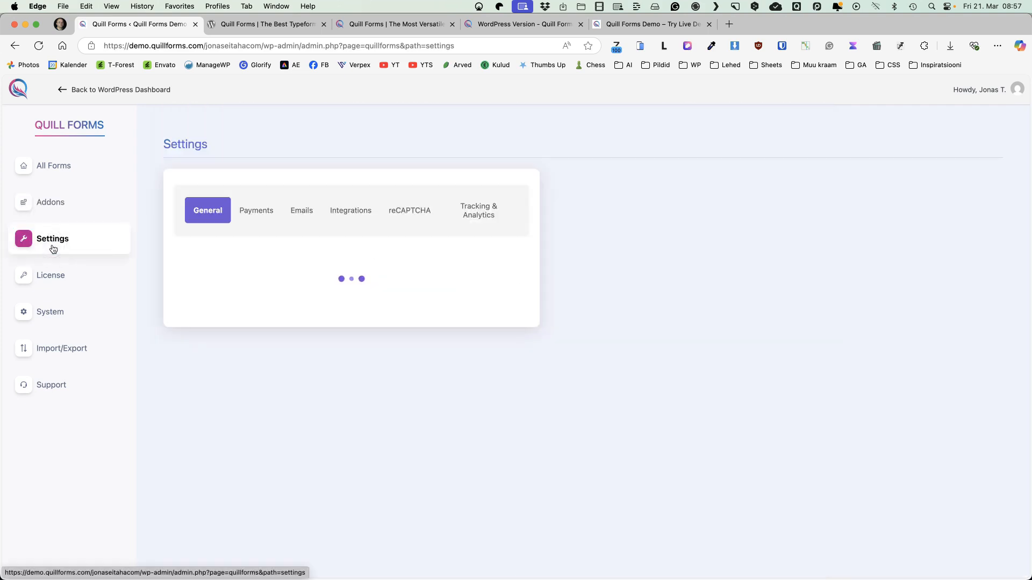
{"action": "scroll", "coordinate": [615, 243], "scroll_direction": "down", "scroll_amount": 1}
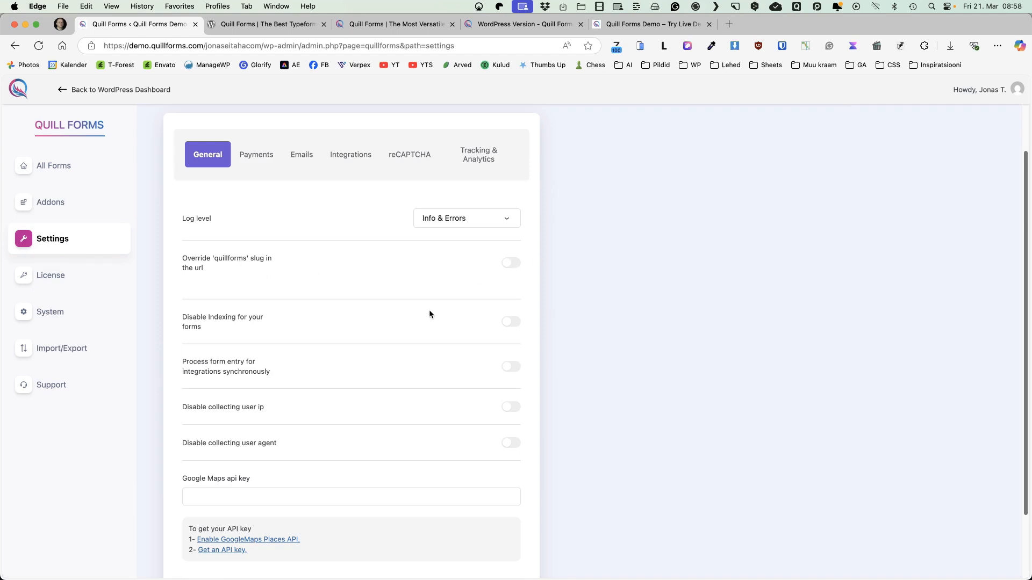
{"action": "scroll", "coordinate": [248, 301], "scroll_direction": "down", "scroll_amount": 1}
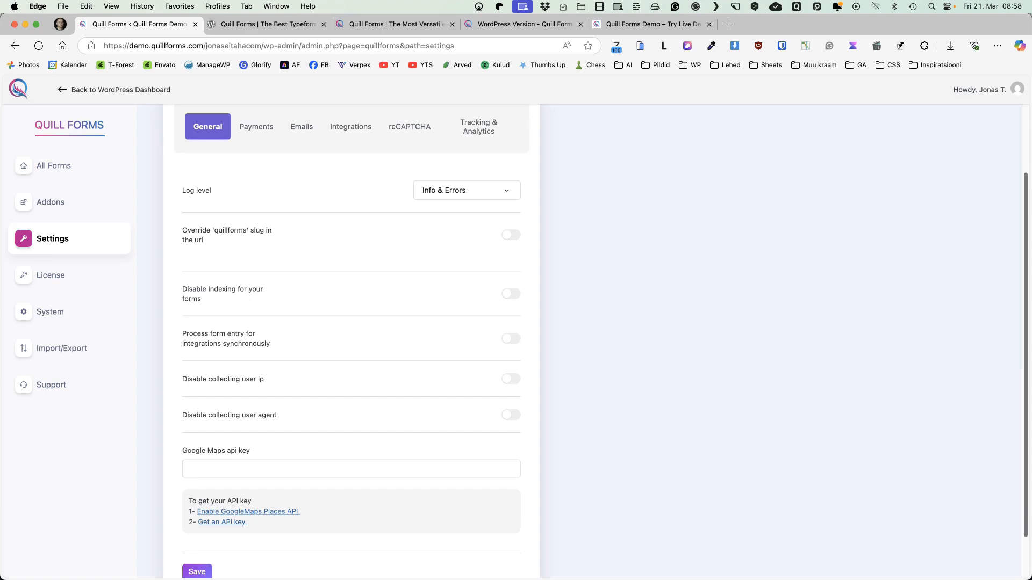
Open the published Cost calculator form at its copied address in a new browser tab and highlight the URL
{"action": "key", "text": "super+t"}
{"action": "type", "text": "https://demo.quillforms.com/jonaseitahacom/quillforms/cost-calculator"}
{"action": "key", "text": "Return"}
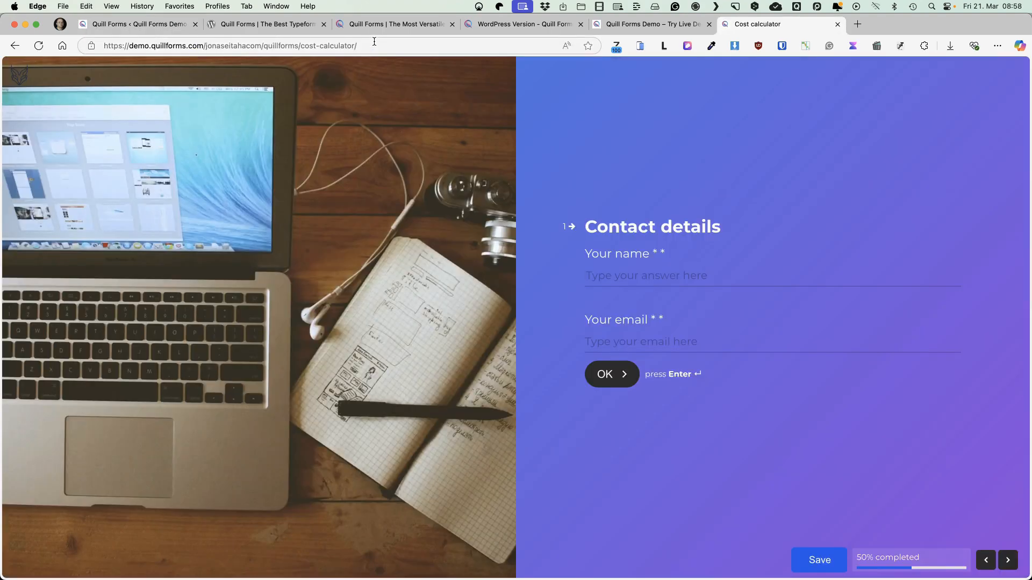
{"action": "left_click", "coordinate": [374, 42]}
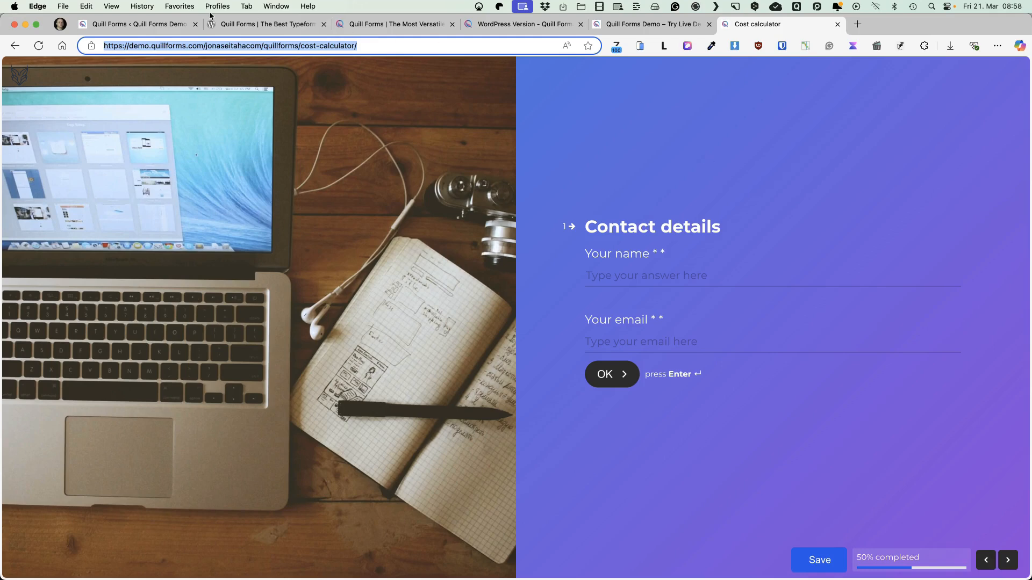
Return to the plugin settings and review the remaining general options, the Stripe payment options and the email template options
{"action": "left_click", "coordinate": [175, 23]}
{"action": "scroll", "coordinate": [502, 375], "scroll_direction": "down", "scroll_amount": 1}
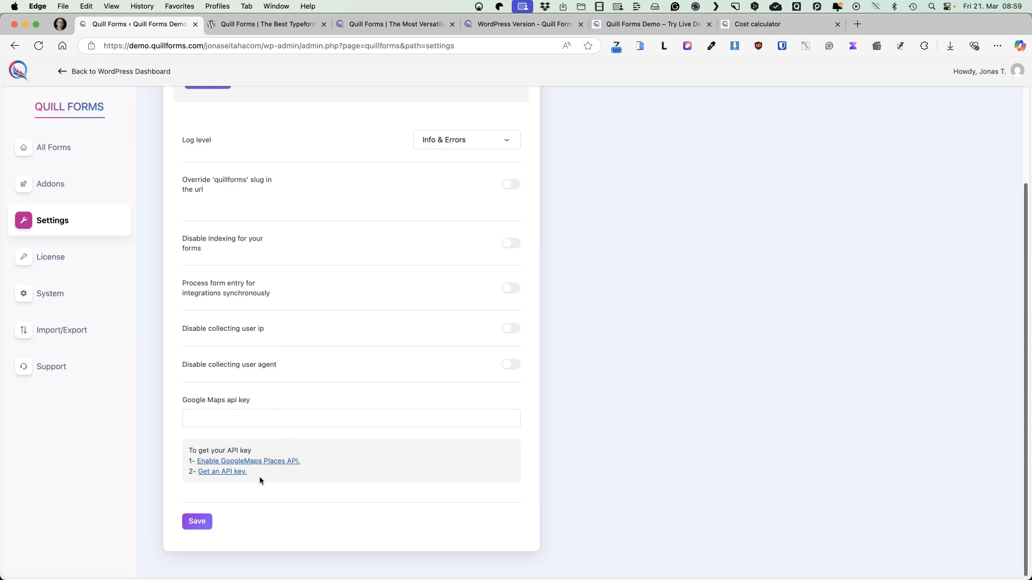
{"action": "scroll", "coordinate": [371, 372], "scroll_direction": "up", "scroll_amount": 5}
{"action": "left_click", "coordinate": [256, 192]}
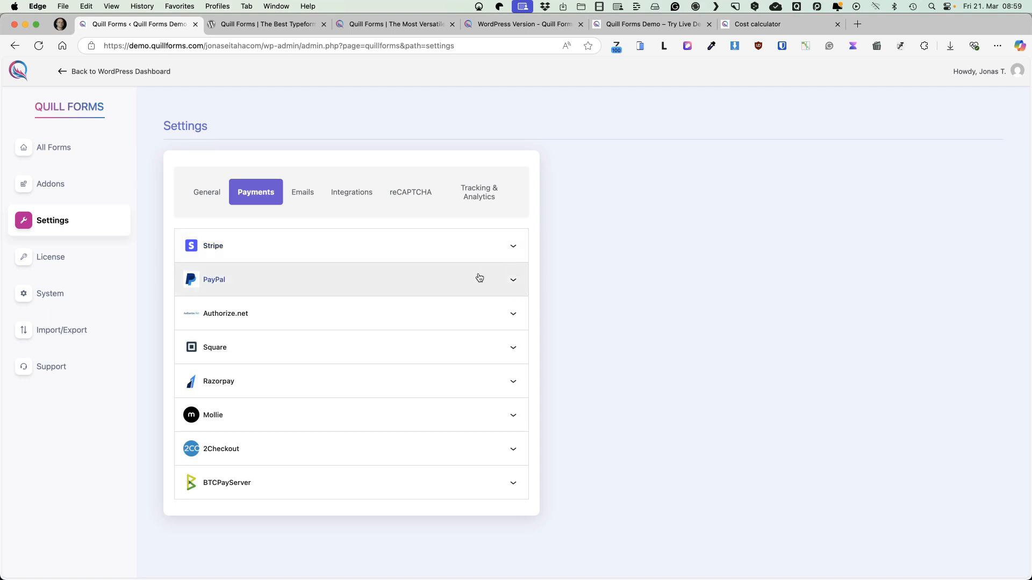
{"action": "left_click", "coordinate": [511, 251]}
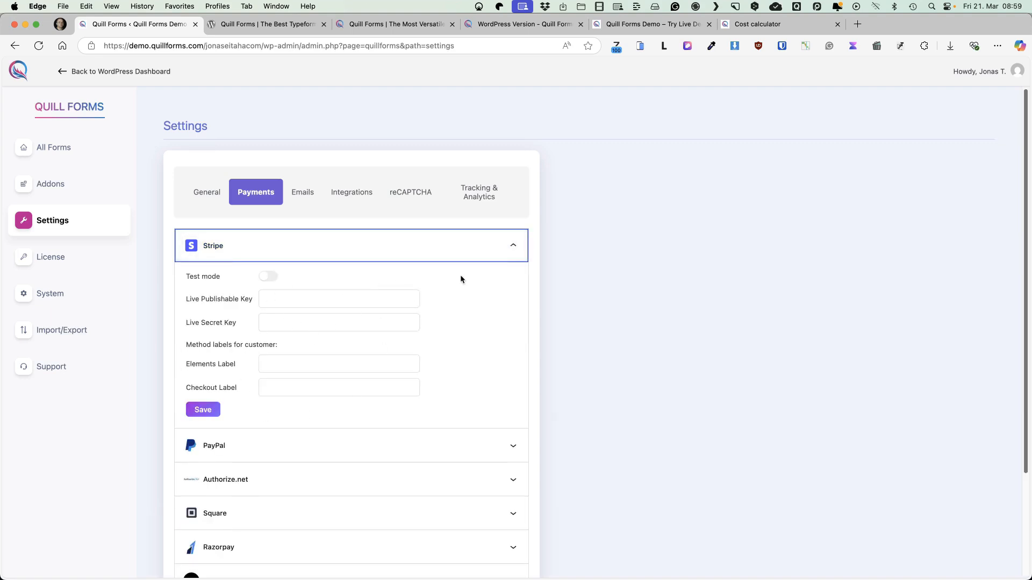
{"action": "left_click", "coordinate": [303, 192]}
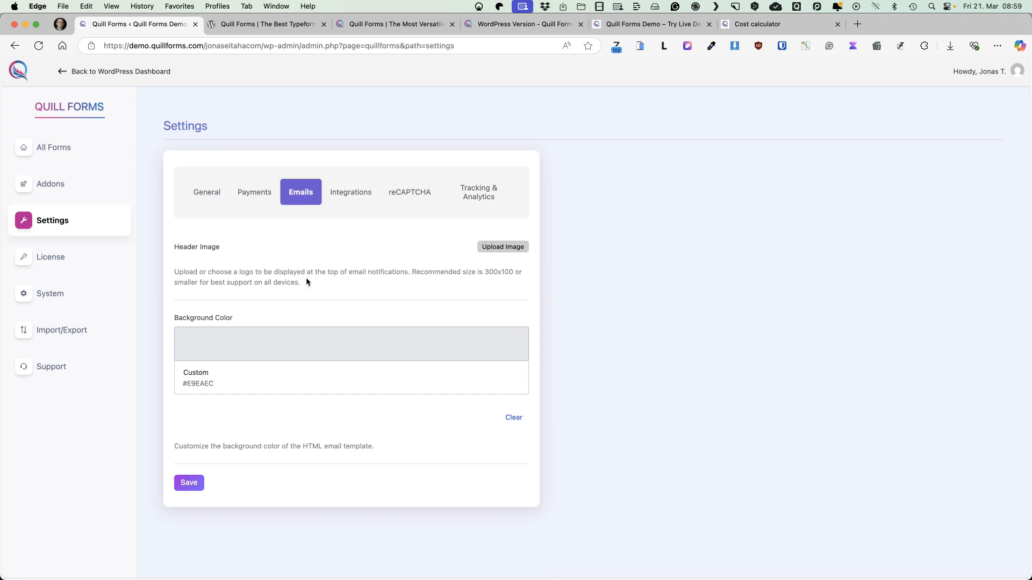
Browse the available integrations in the settings, inspecting the PDF Entries Export and Google Sheets entries
{"action": "left_click", "coordinate": [350, 192]}
{"action": "left_click", "coordinate": [514, 245]}
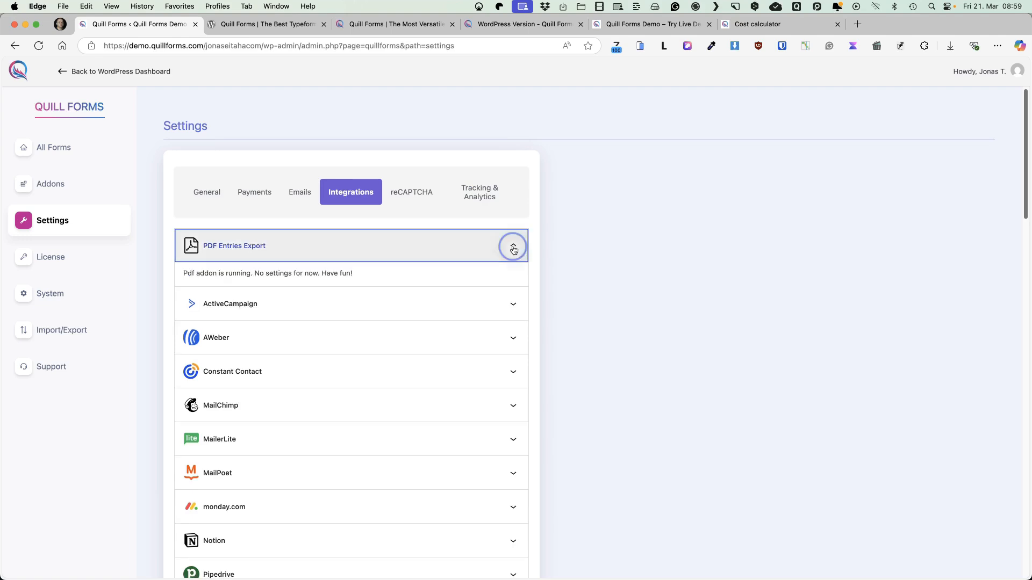
{"action": "left_click", "coordinate": [514, 245]}
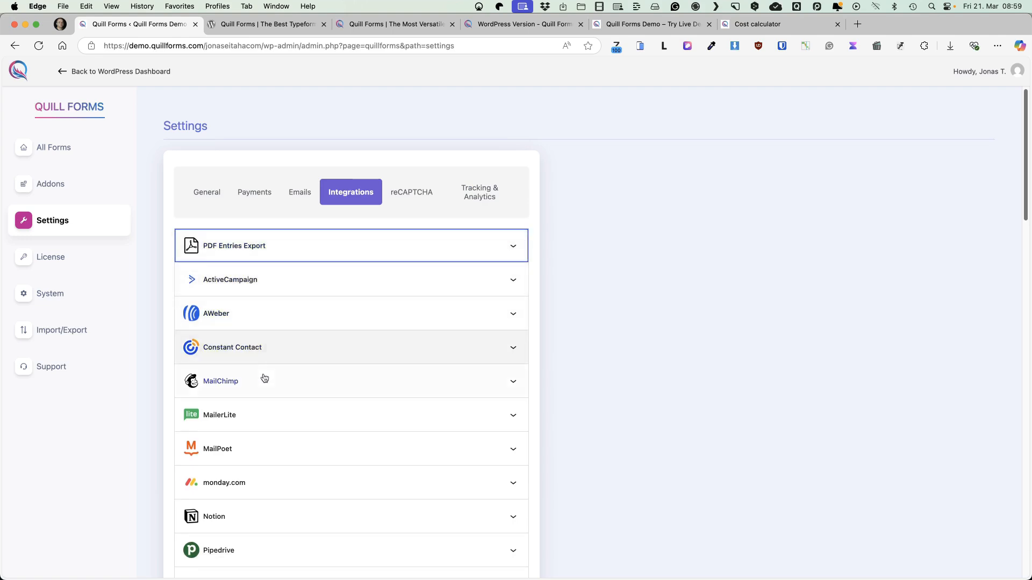
{"action": "scroll", "coordinate": [261, 456], "scroll_direction": "down", "scroll_amount": 10}
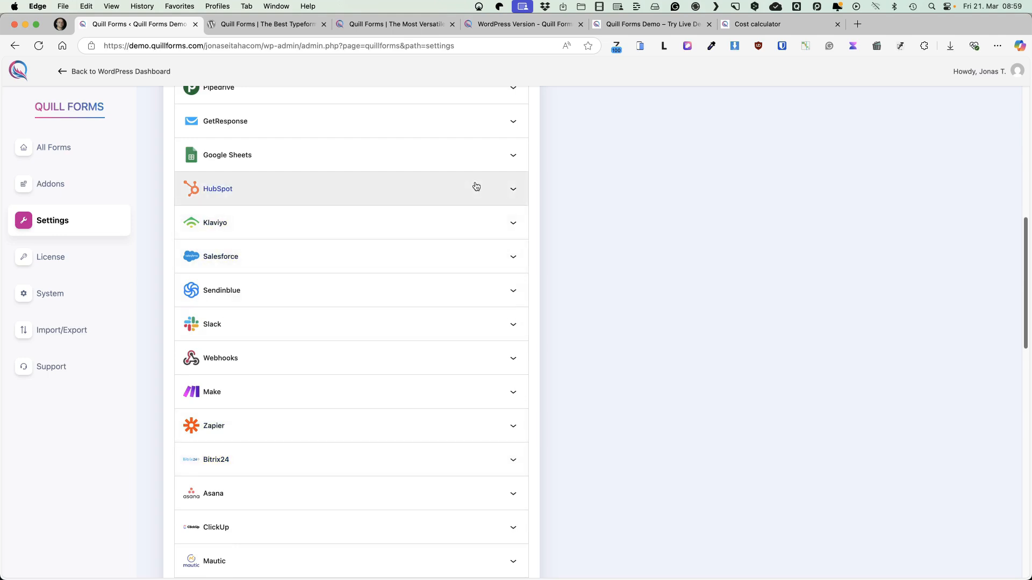
{"action": "left_click", "coordinate": [509, 157]}
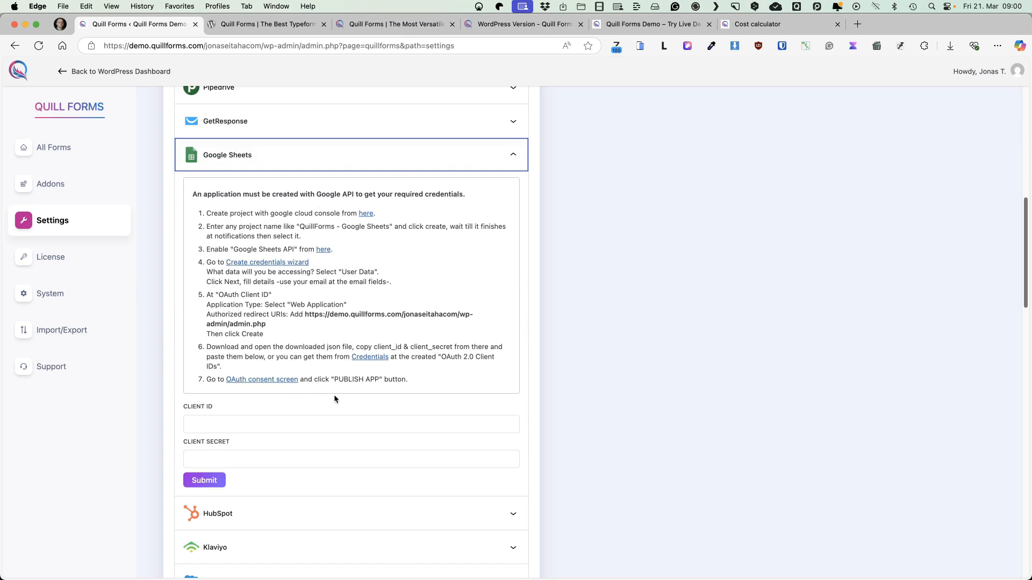
{"action": "scroll", "coordinate": [385, 377], "scroll_direction": "down", "scroll_amount": 10}
{"action": "scroll", "coordinate": [385, 377], "scroll_direction": "down", "scroll_amount": 10}
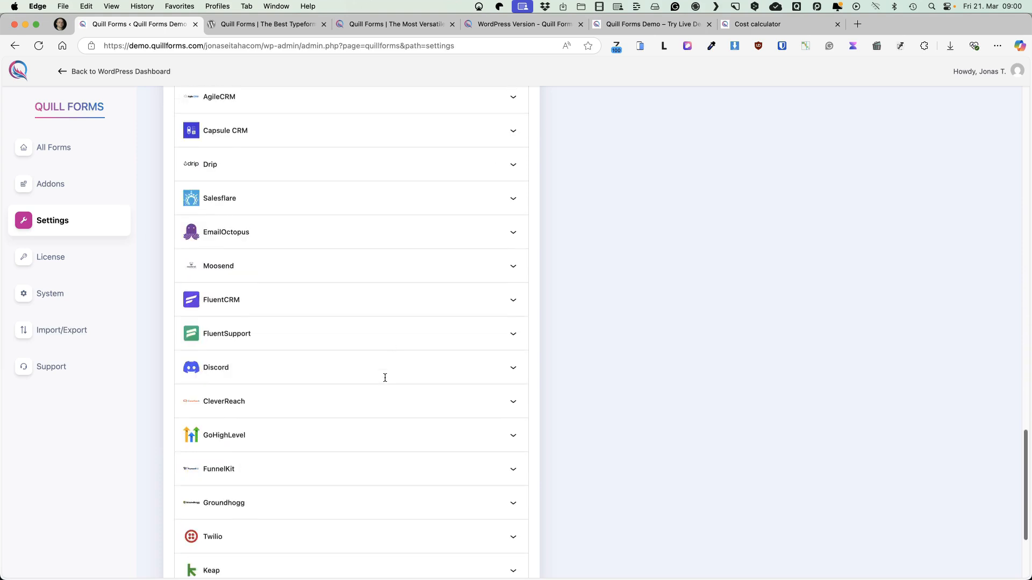
{"action": "scroll", "coordinate": [387, 371], "scroll_direction": "up", "scroll_amount": 20}
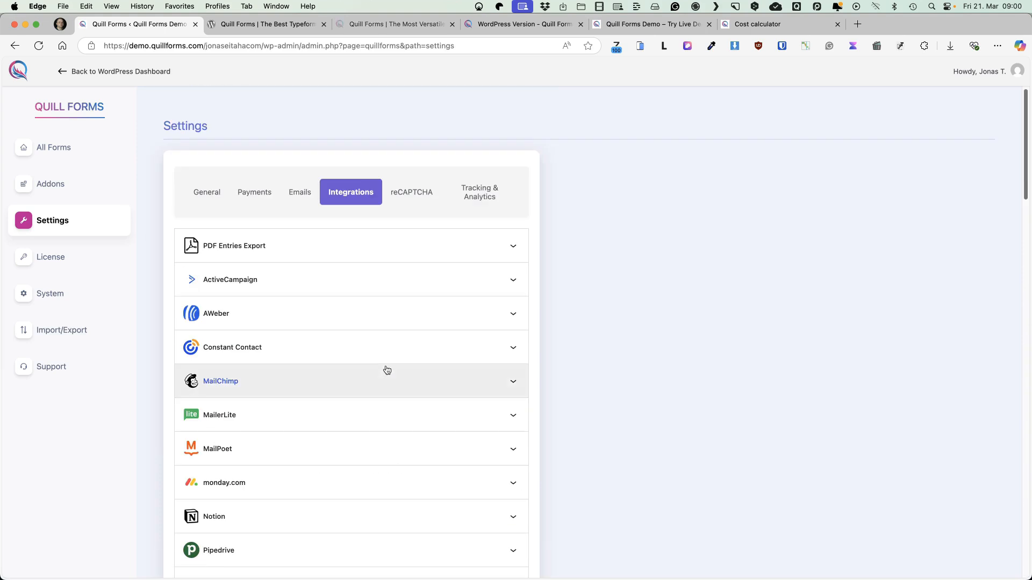
Review the reCAPTCHA settings and the tracking options for Google Analytics, Facebook Pixel and Google Tag Manager
{"action": "left_click", "coordinate": [409, 192]}
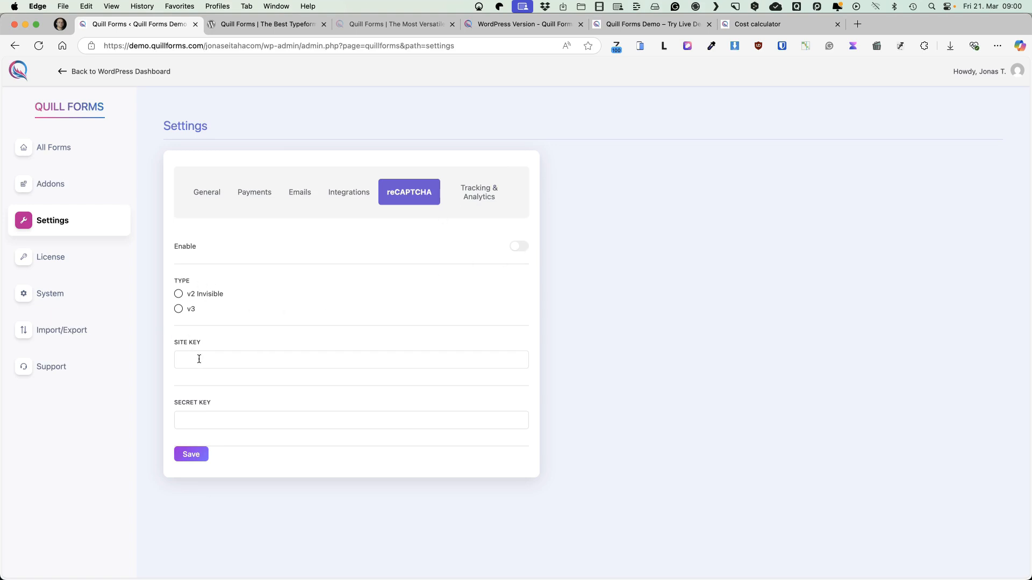
{"action": "left_click", "coordinate": [462, 195]}
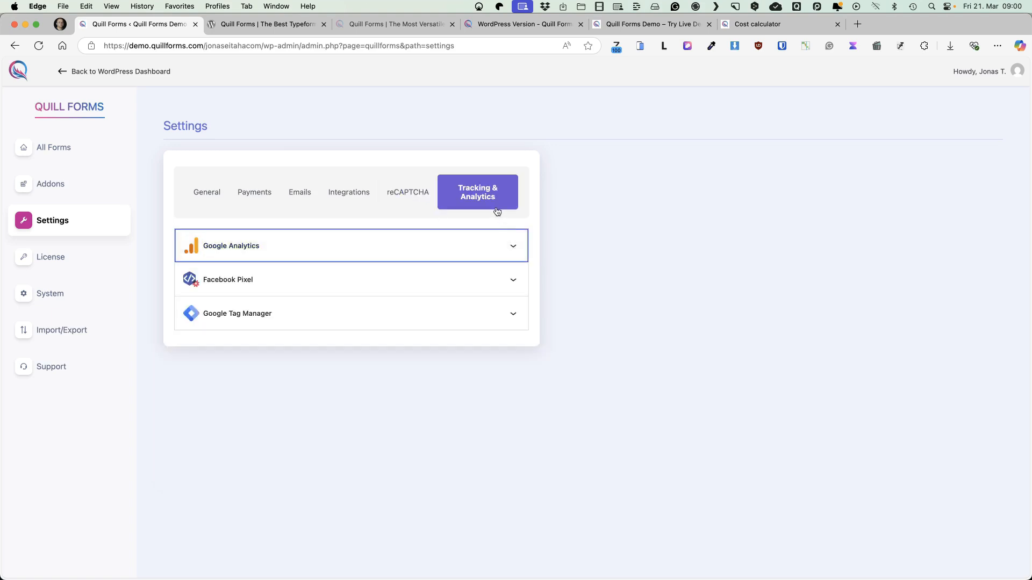
{"action": "left_click", "coordinate": [501, 243]}
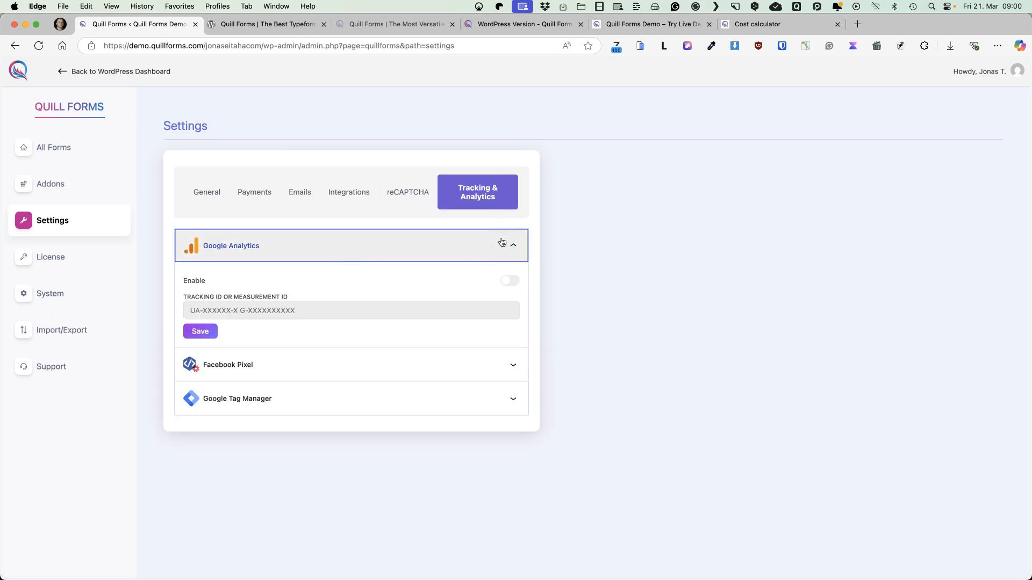
{"action": "left_click", "coordinate": [513, 367]}
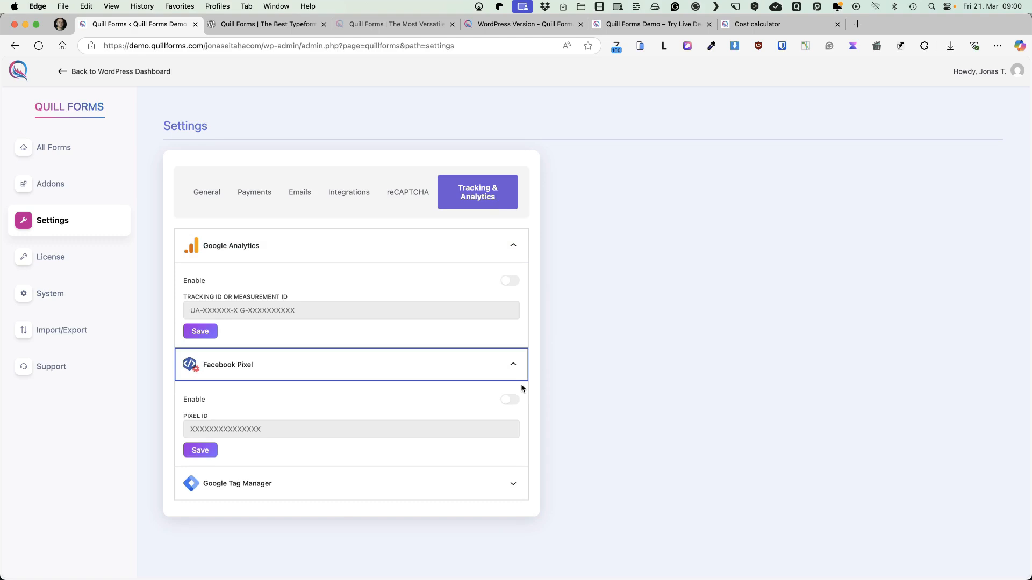
{"action": "left_click", "coordinate": [513, 483]}
{"action": "scroll", "coordinate": [555, 447], "scroll_direction": "down", "scroll_amount": 3}
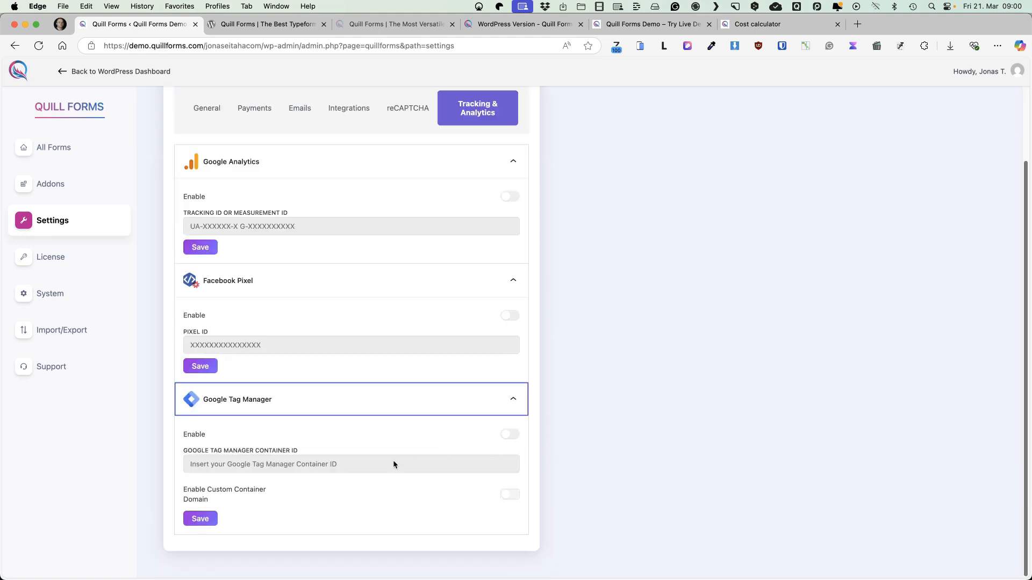
View the plugin's system status and logs, and open the import and export page
{"action": "left_click", "coordinate": [50, 294]}
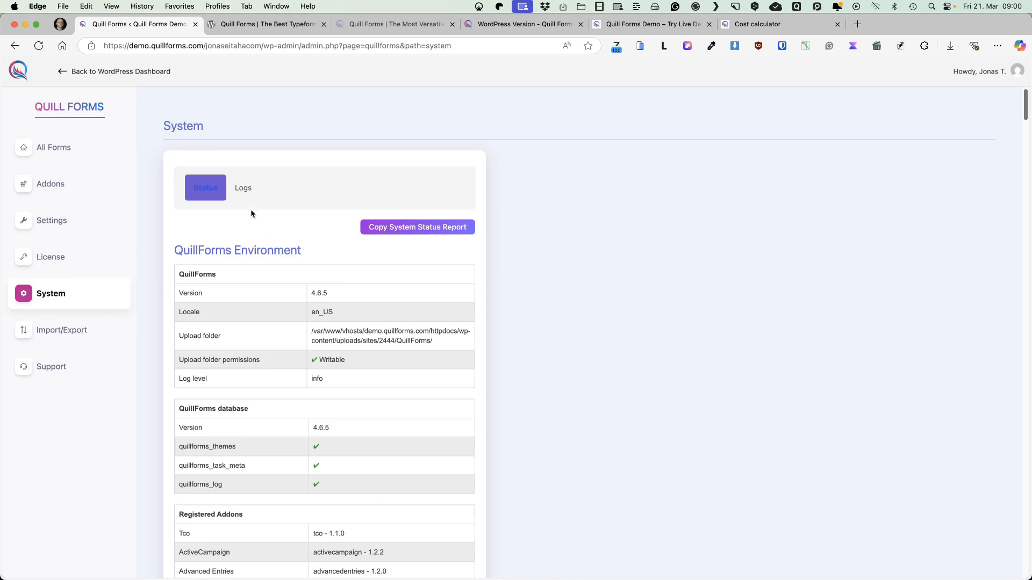
{"action": "left_click", "coordinate": [244, 188]}
{"action": "left_click", "coordinate": [204, 189]}
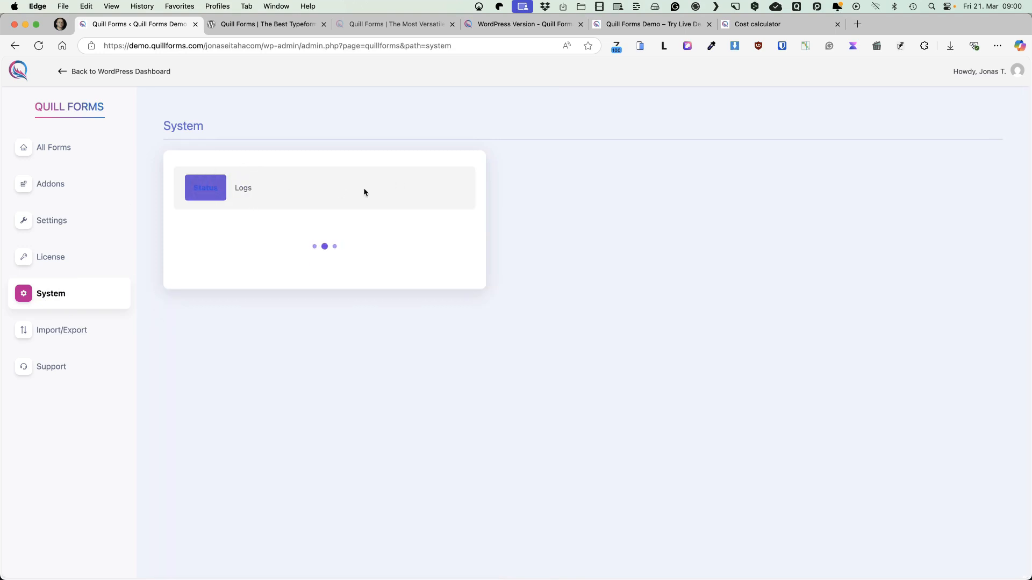
{"action": "left_click", "coordinate": [62, 330]}
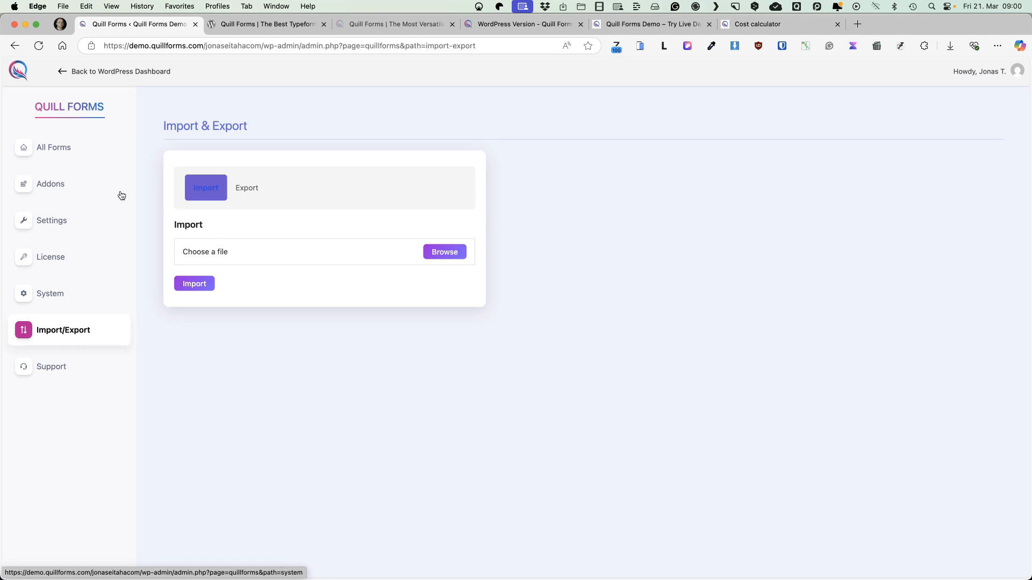
Open the Cost calculator form from the forms list and go to its sharing options
{"action": "left_click", "coordinate": [70, 149]}
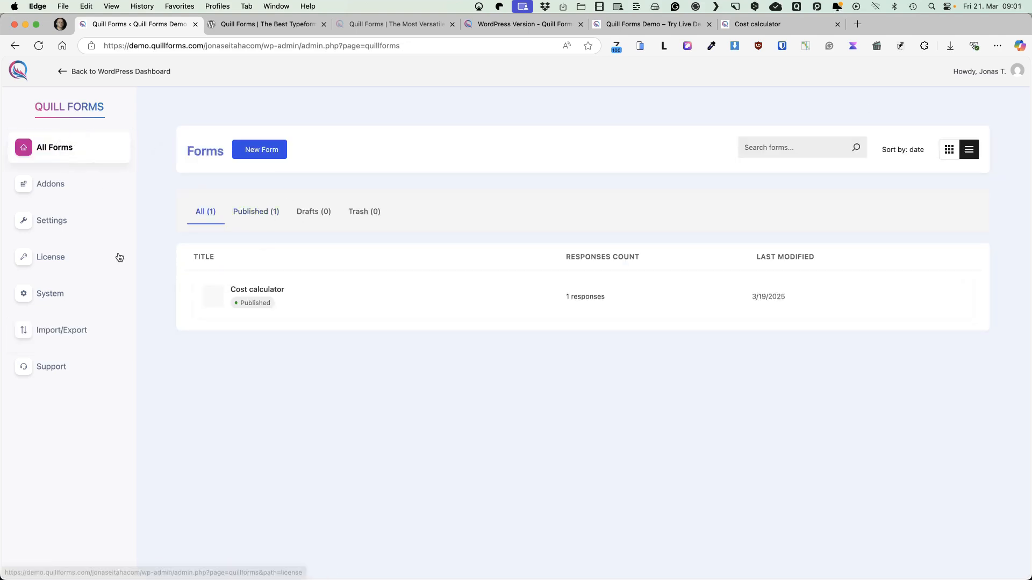
{"action": "left_click", "coordinate": [263, 290]}
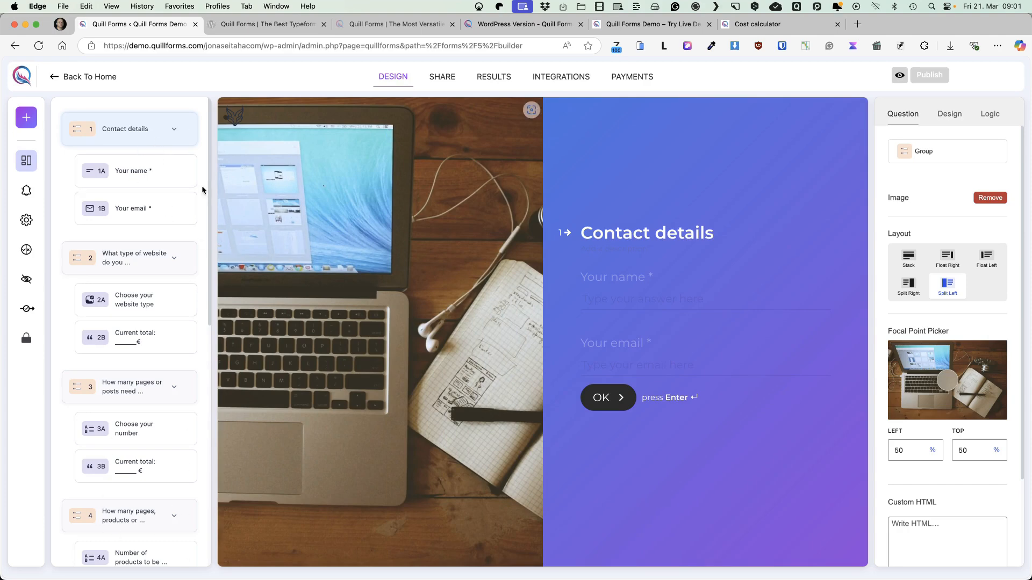
{"action": "left_click", "coordinate": [436, 79]}
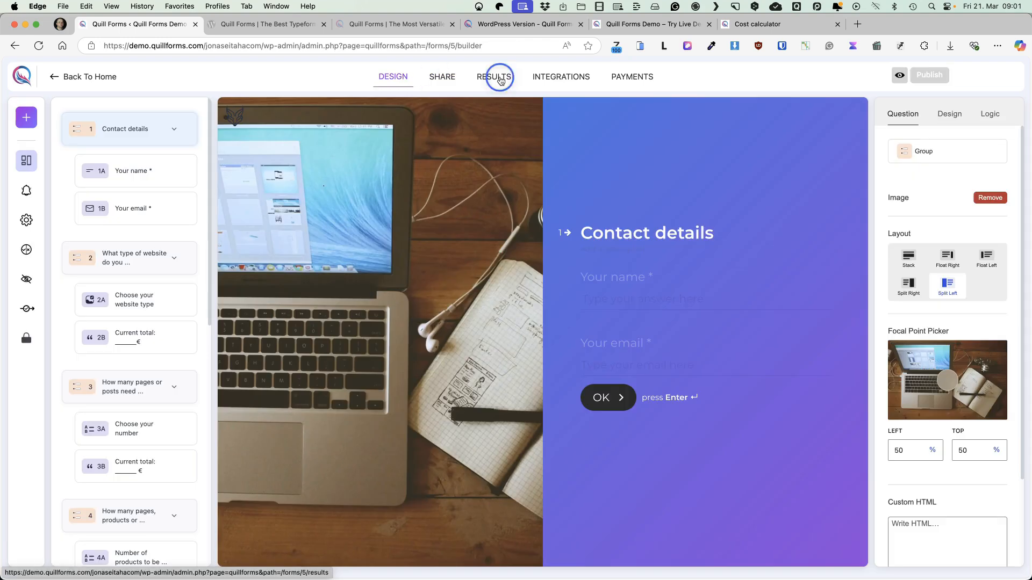
Review the submitted response and its details in the form's results
{"action": "left_click", "coordinate": [500, 80]}
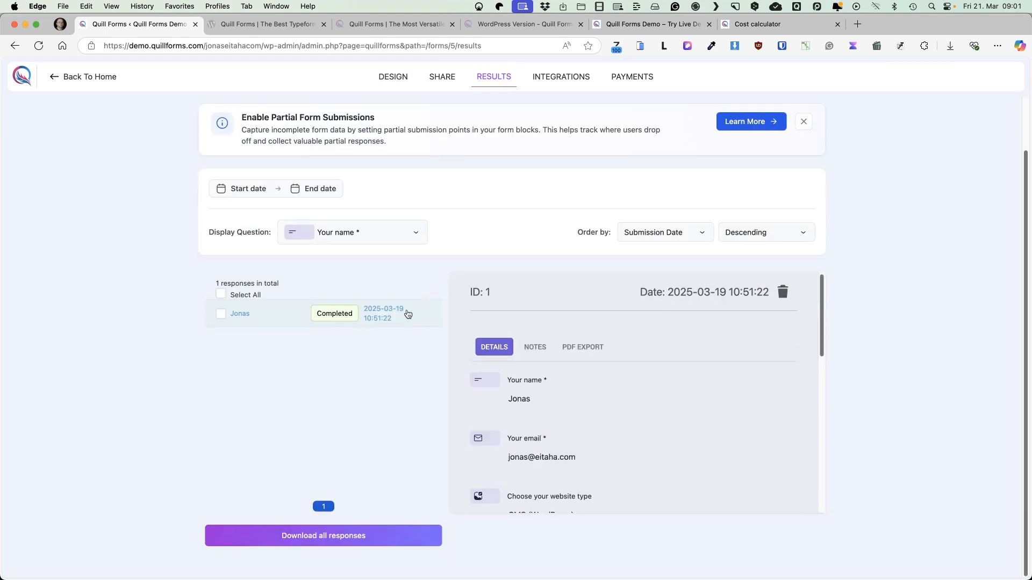
{"action": "scroll", "coordinate": [407, 316], "scroll_direction": "down", "scroll_amount": 2}
{"action": "scroll", "coordinate": [648, 366], "scroll_direction": "down", "scroll_amount": 2}
{"action": "scroll", "coordinate": [648, 367], "scroll_direction": "down", "scroll_amount": 8}
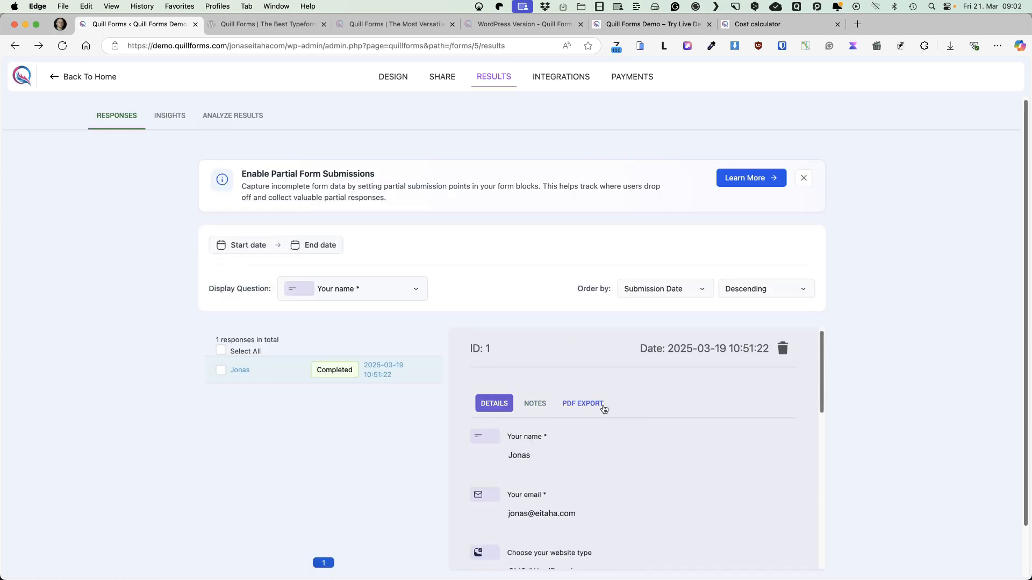
Start a PDF Entries Export connection from the form's integrations and name it "PDF export"
{"action": "left_click", "coordinate": [552, 82]}
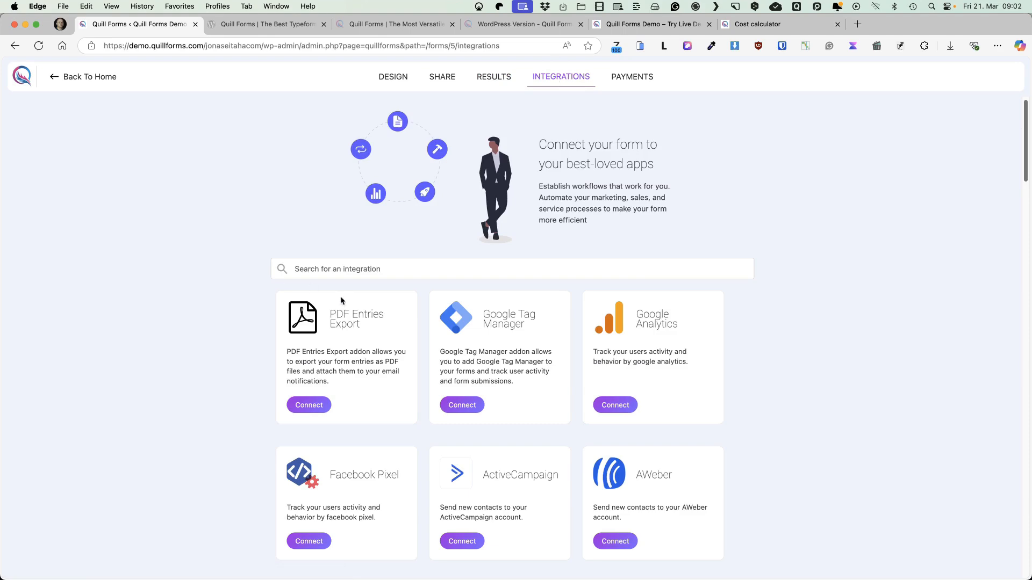
{"action": "scroll", "coordinate": [194, 272], "scroll_direction": "down", "scroll_amount": 3}
{"action": "scroll", "coordinate": [193, 278], "scroll_direction": "down", "scroll_amount": 2}
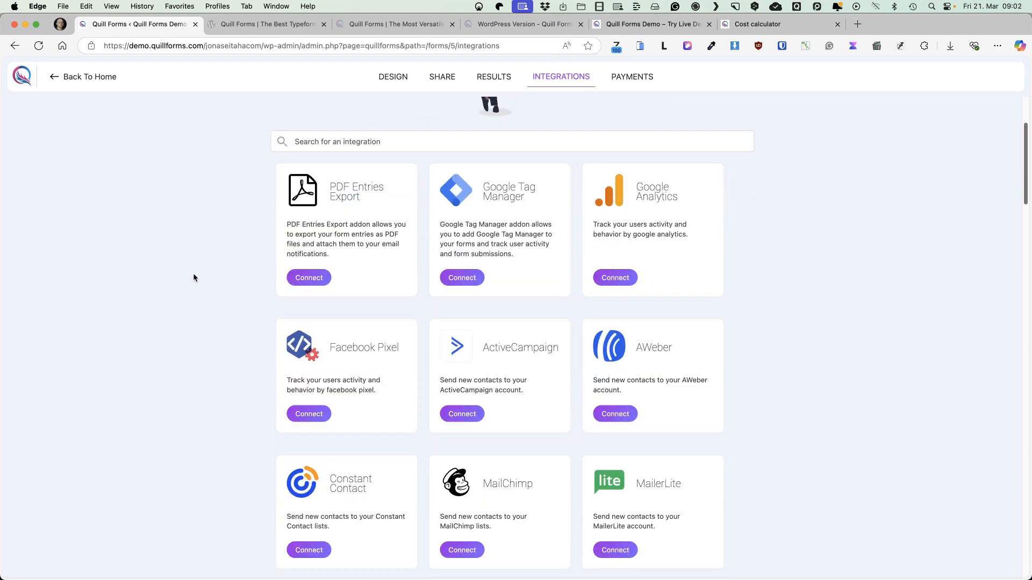
{"action": "left_click", "coordinate": [314, 277]}
{"action": "left_click_drag", "start_coordinate": [396, 243], "coordinate": [286, 220]}
{"action": "key", "text": "BackSpace"}
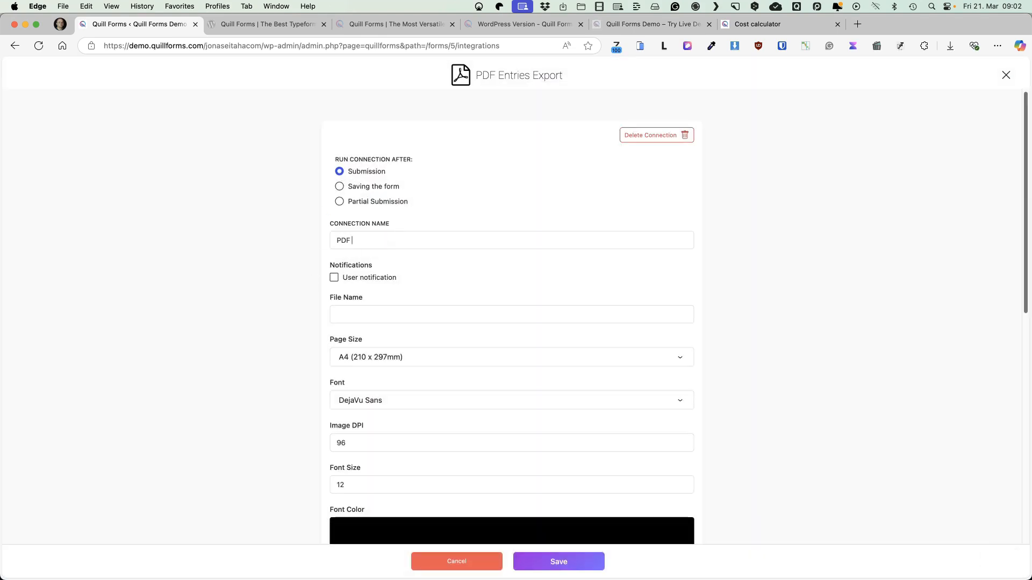
{"action": "type", "text": "PDF export"}
Turn on the user notification for the connection, with file name "quote-inquiry" and page size A4 (210 x 297mm)
{"action": "left_click", "coordinate": [335, 278]}
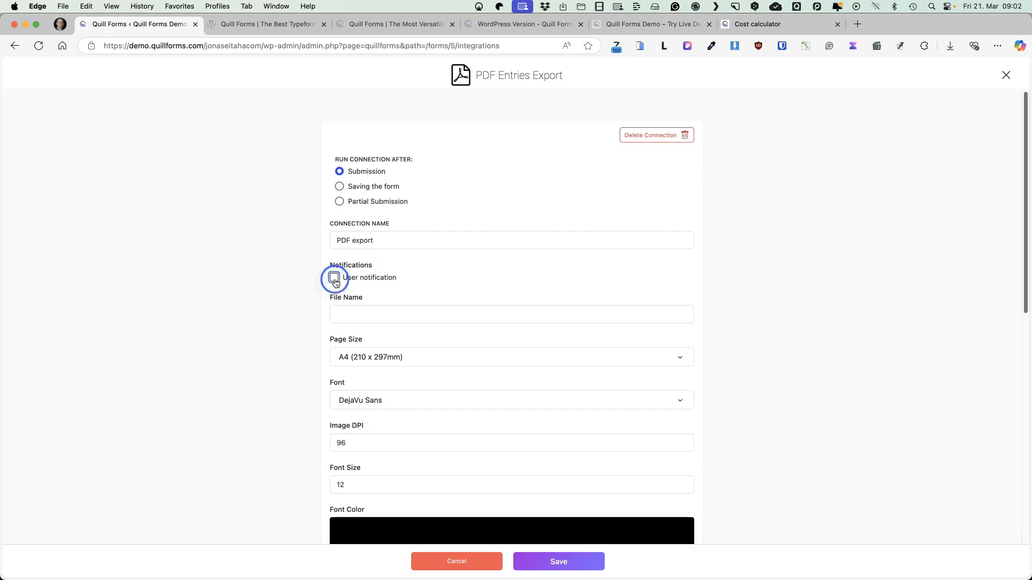
{"action": "left_click", "coordinate": [386, 312]}
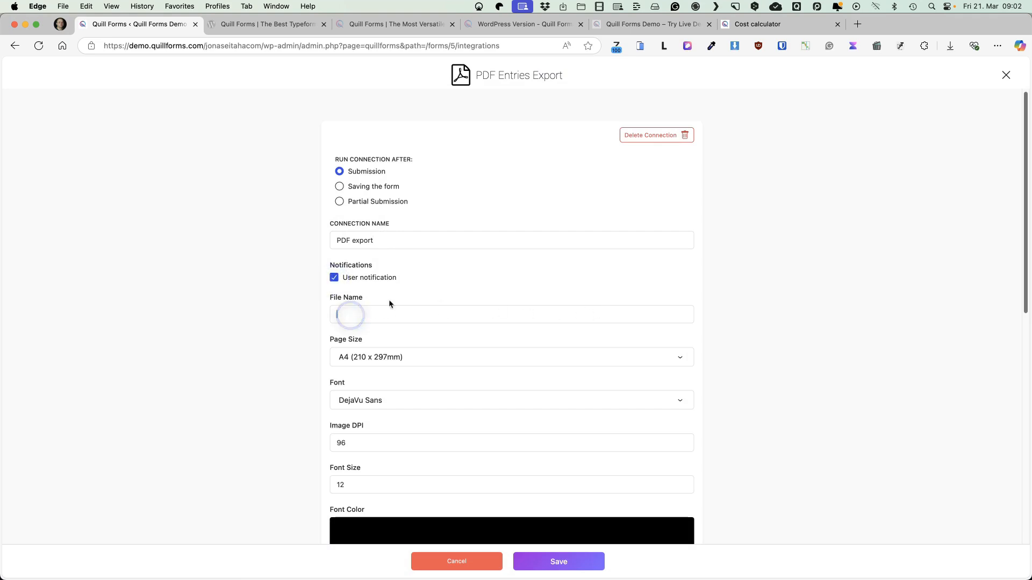
{"action": "type", "text": "quote-inqu"}
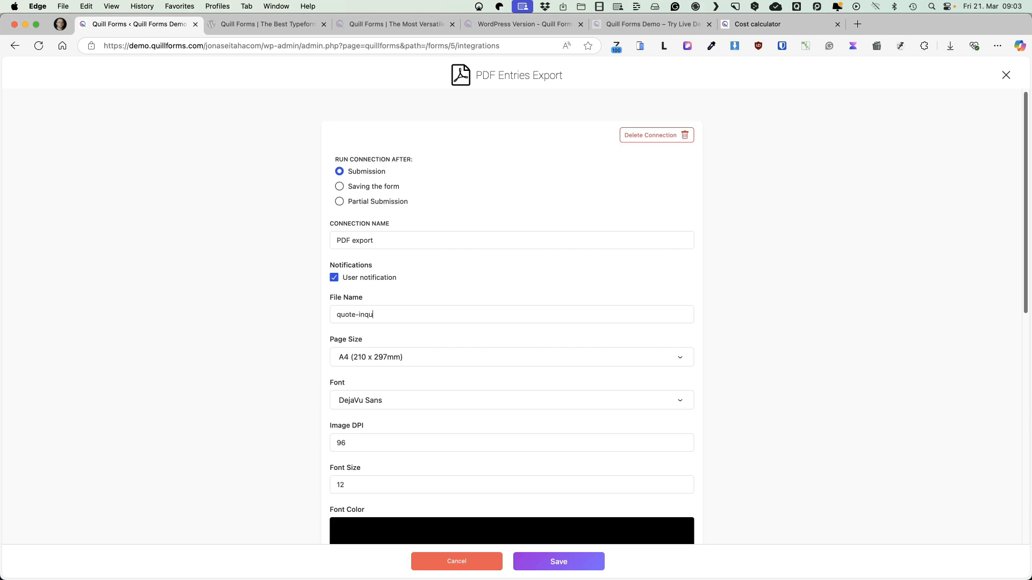
{"action": "type", "text": "iry"}
{"action": "left_click", "coordinate": [376, 357]}
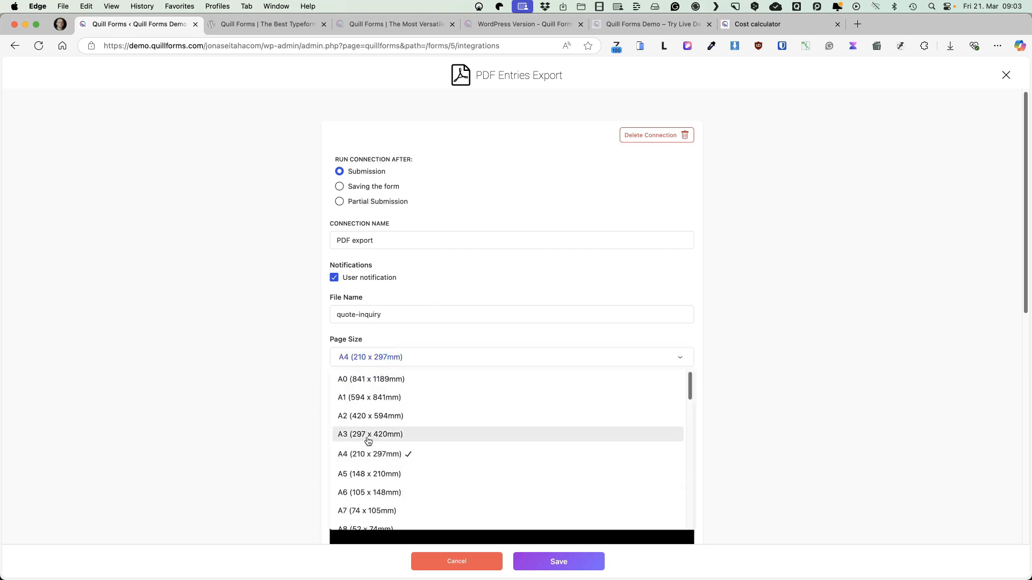
{"action": "left_click", "coordinate": [366, 458]}
Examine the PDF's font, colour and orientation settings, and briefly enable the custom header to inspect its editor
{"action": "scroll", "coordinate": [248, 344], "scroll_direction": "down", "scroll_amount": 5}
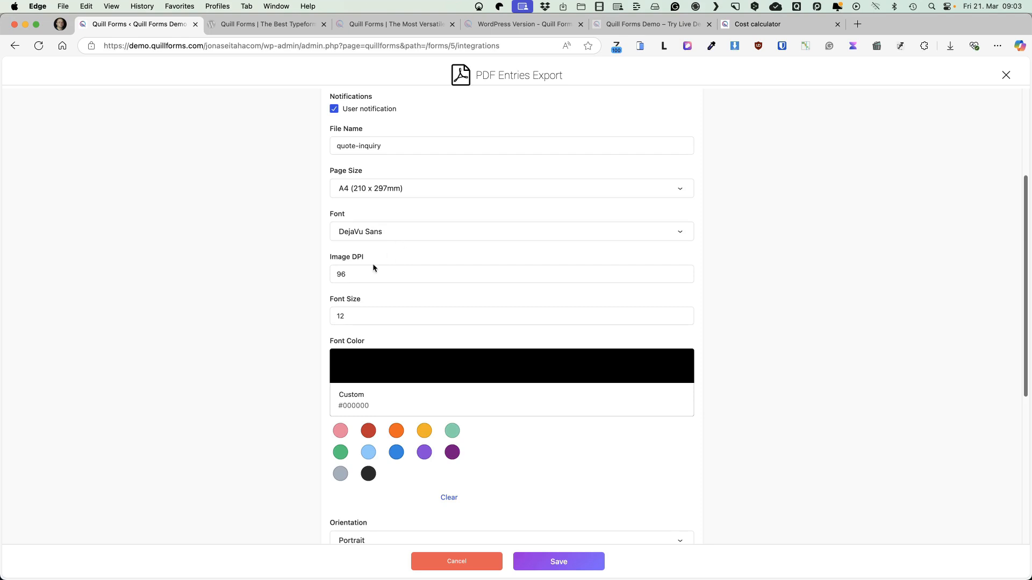
{"action": "scroll", "coordinate": [351, 316], "scroll_direction": "down", "scroll_amount": 1}
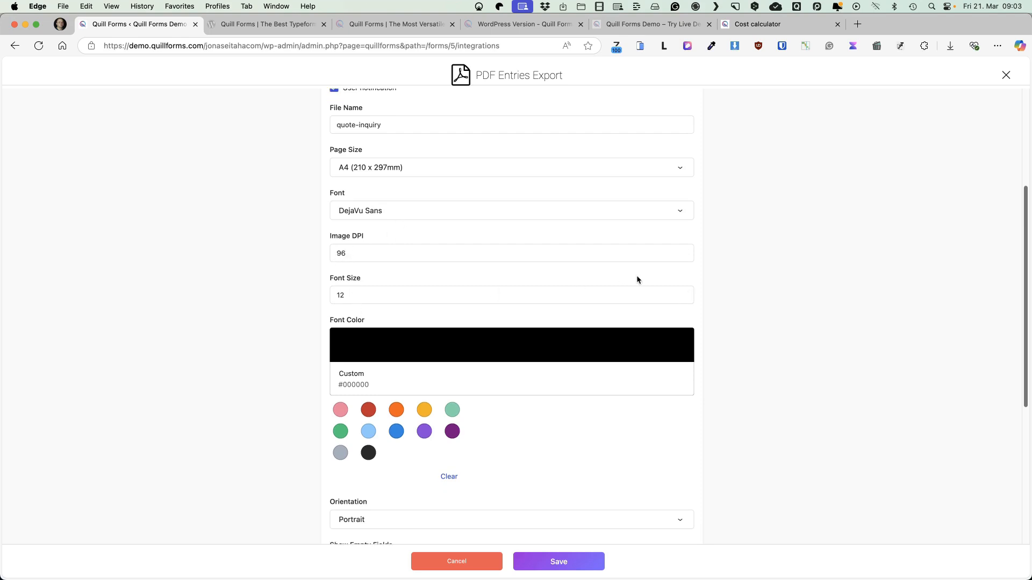
{"action": "left_click", "coordinate": [685, 292]}
{"action": "left_click", "coordinate": [684, 292]}
{"action": "scroll", "coordinate": [323, 251], "scroll_direction": "down", "scroll_amount": 8}
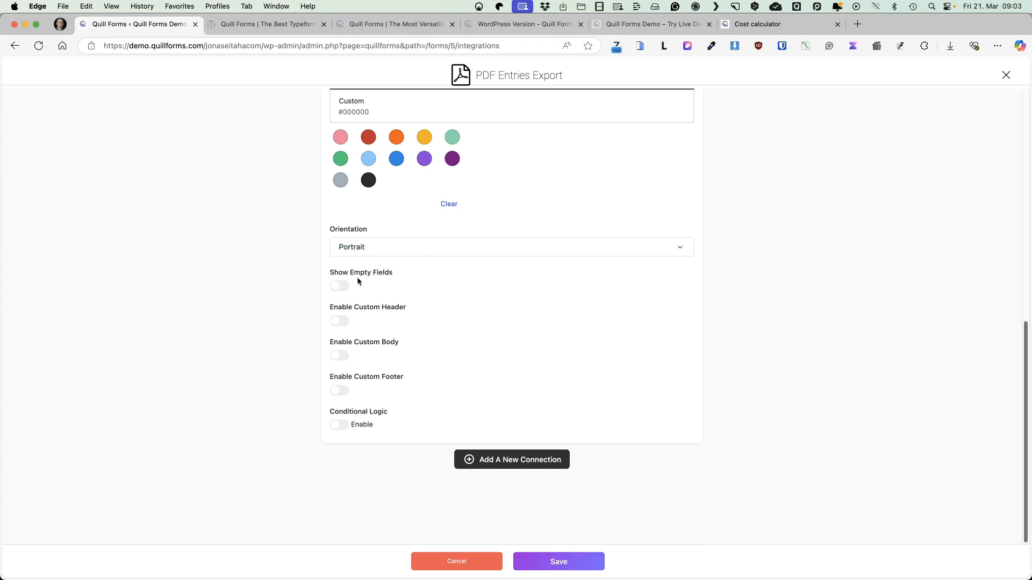
{"action": "left_click", "coordinate": [340, 322]}
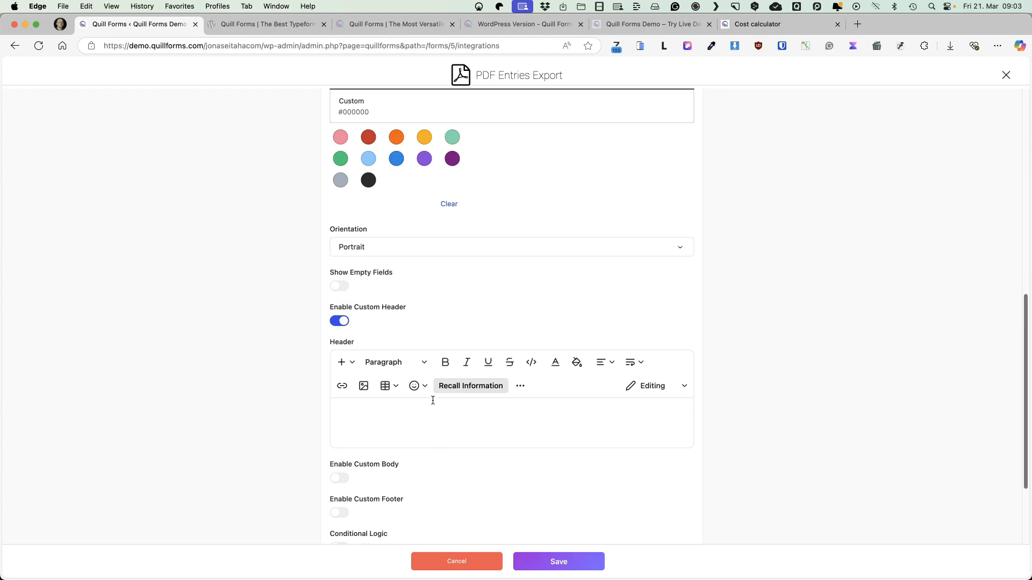
{"action": "left_click", "coordinate": [339, 321]}
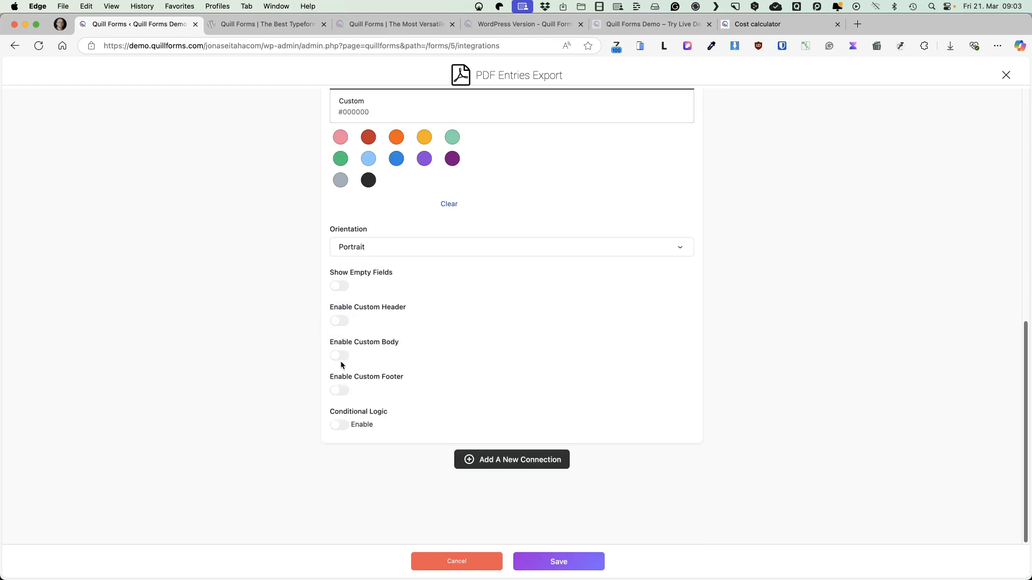
Enable the PDF's custom body and begin it with "Hi", the recalled "Your name" field and a comma
{"action": "left_click", "coordinate": [341, 356]}
{"action": "scroll", "coordinate": [396, 385], "scroll_direction": "down", "scroll_amount": 2}
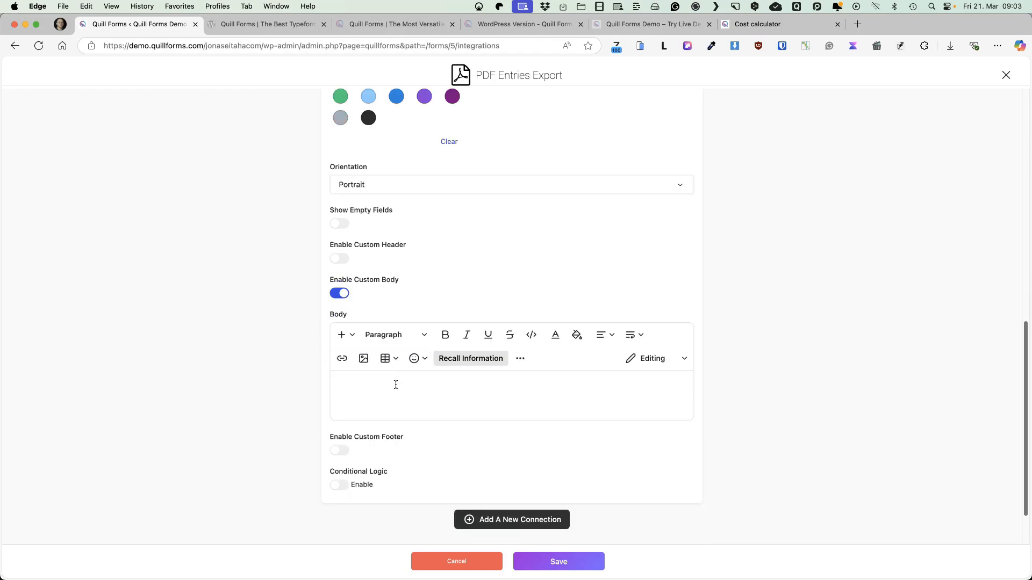
{"action": "left_click", "coordinate": [396, 384]}
{"action": "type", "text": "Hi"}
{"action": "left_click", "coordinate": [471, 358]}
{"action": "left_click", "coordinate": [418, 413]}
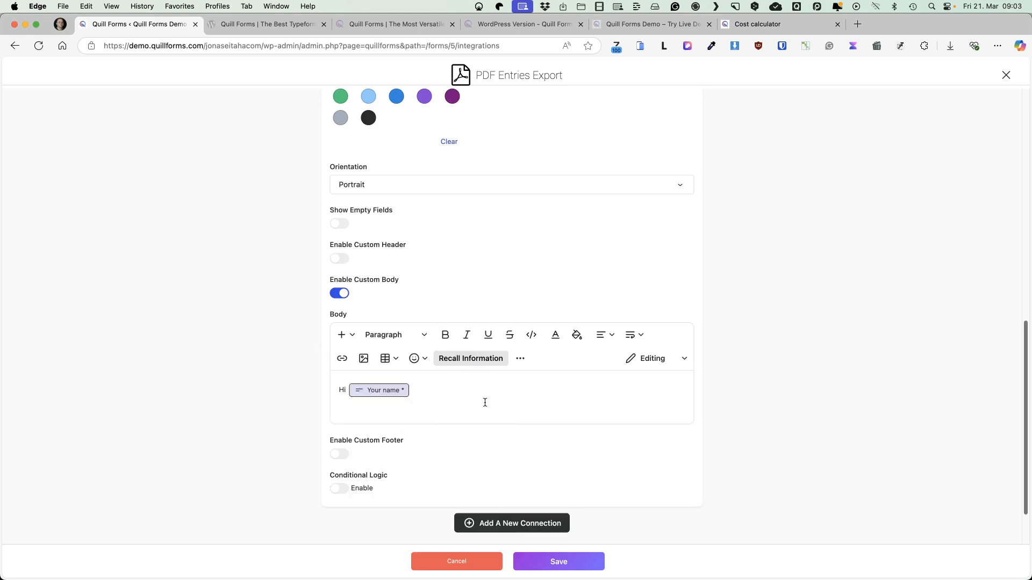
{"action": "type", "text": ","}
{"action": "key", "text": "Return"}
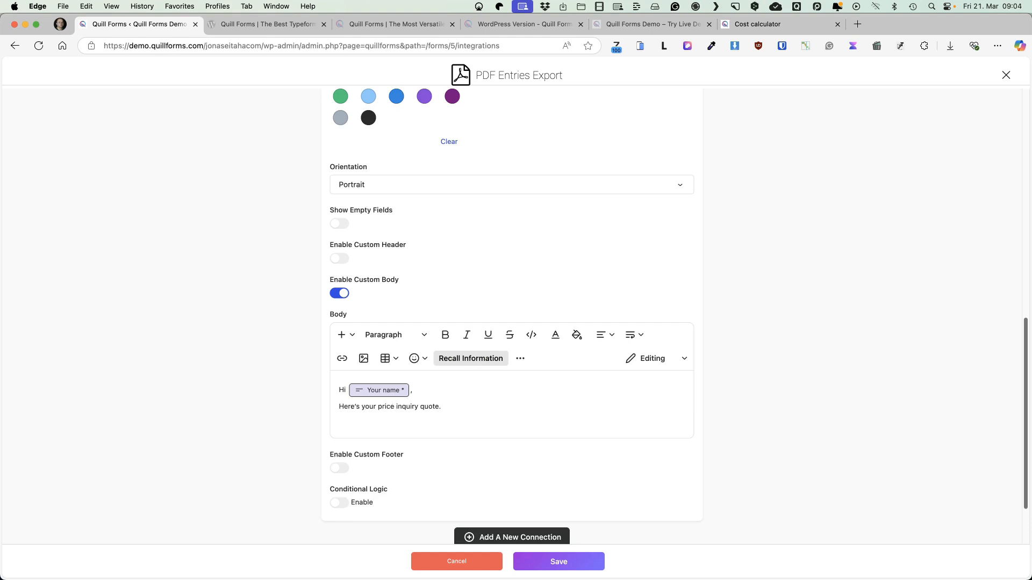
Add a "Website type:" body line recalling "Choose your website type" and the first "Current total" field, and switch the custom body off
{"action": "key", "text": "Return"}
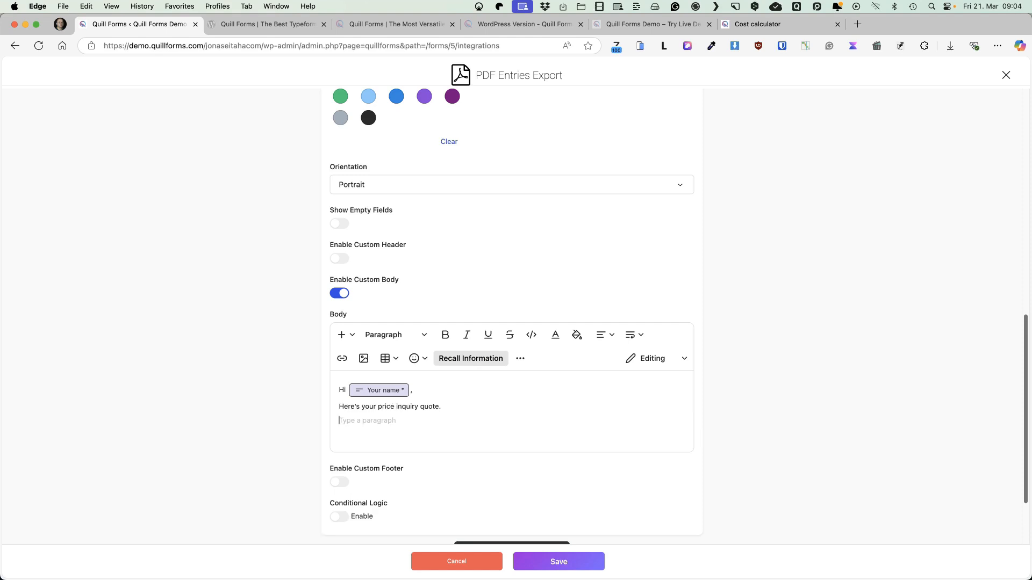
{"action": "left_click", "coordinate": [478, 358]}
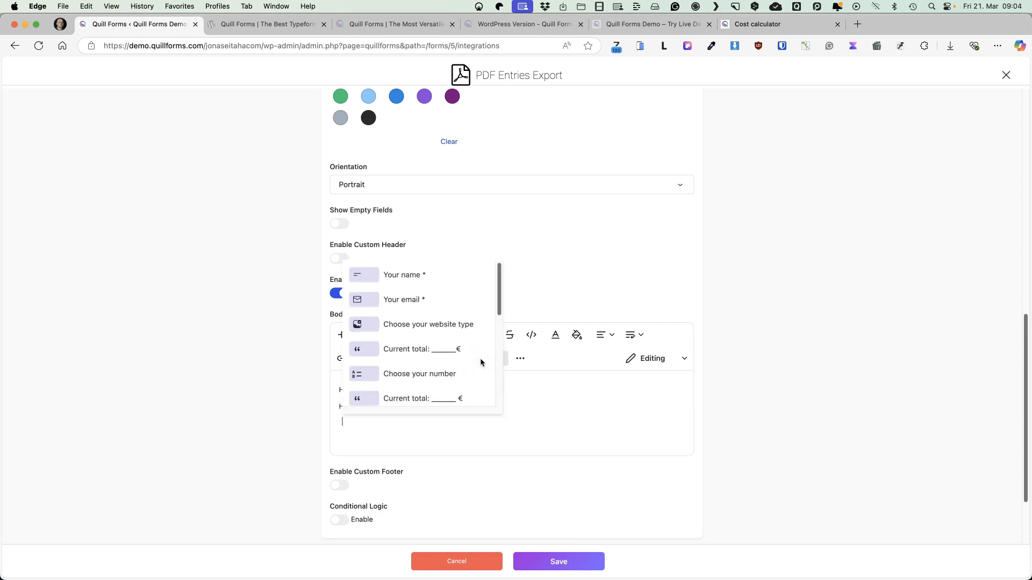
{"action": "left_click", "coordinate": [429, 323]}
{"action": "type", "text": "Website type:"}
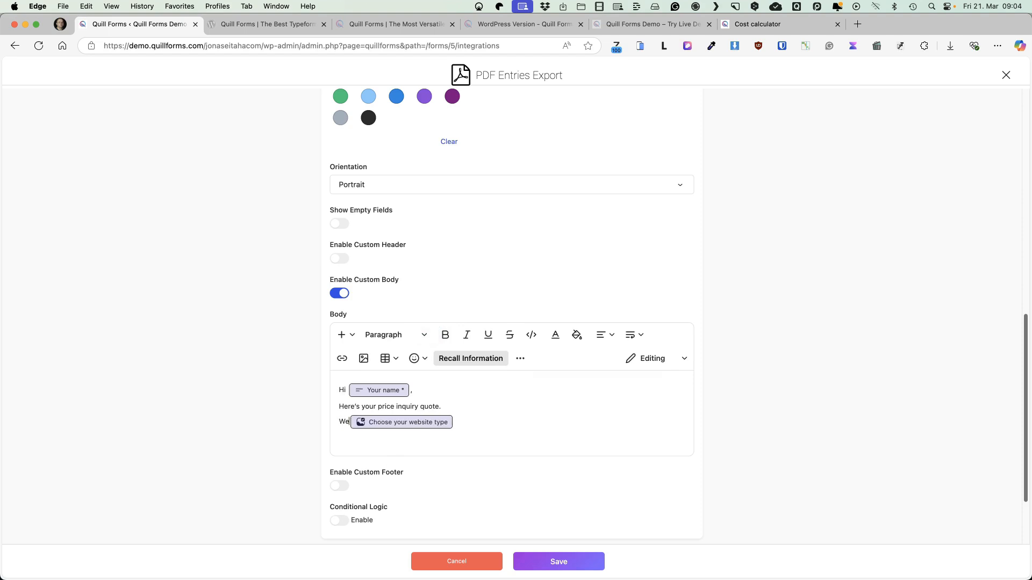
{"action": "left_click", "coordinate": [478, 359]}
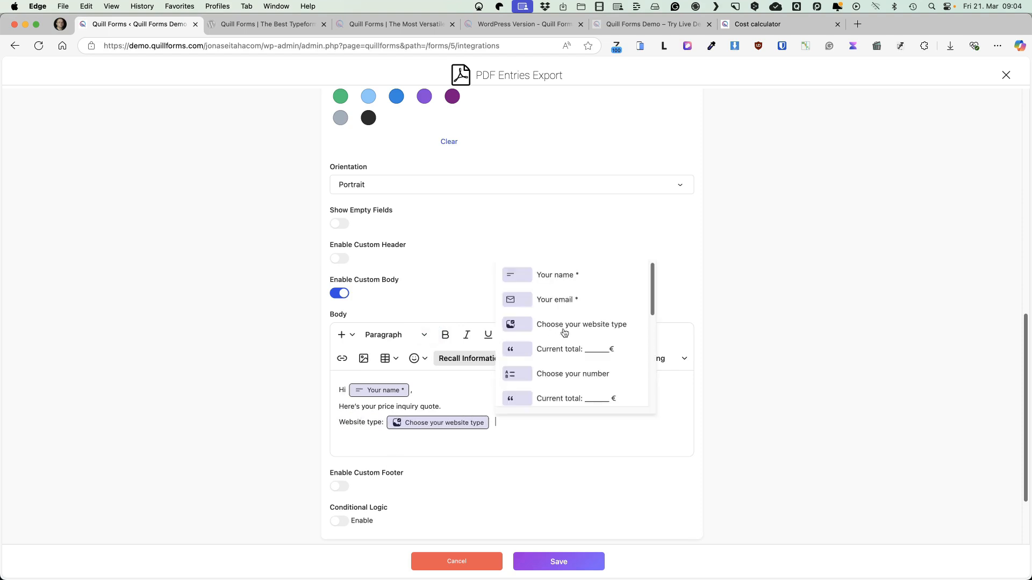
{"action": "left_click", "coordinate": [559, 349]}
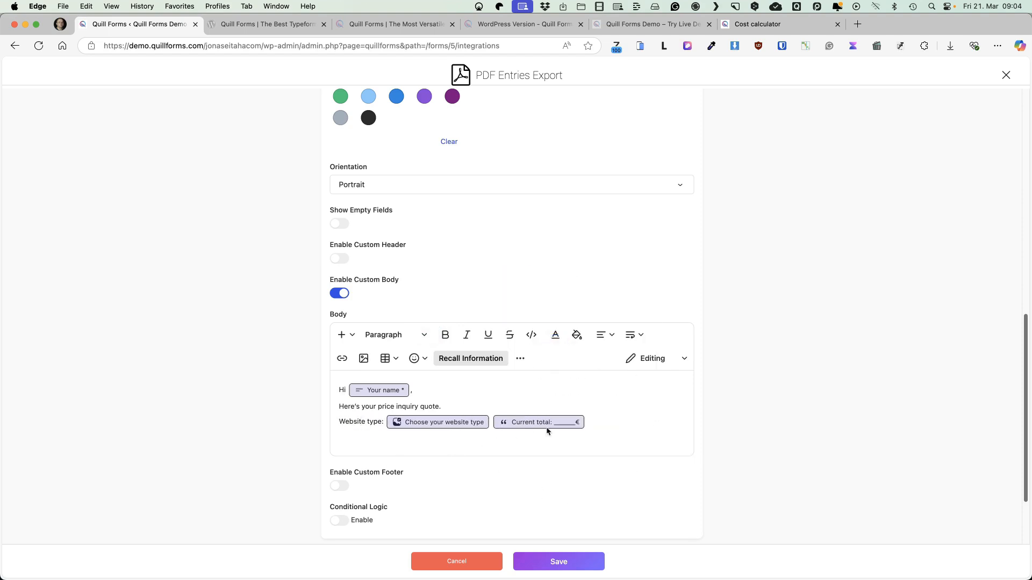
{"action": "scroll", "coordinate": [356, 238], "scroll_direction": "down", "scroll_amount": 3}
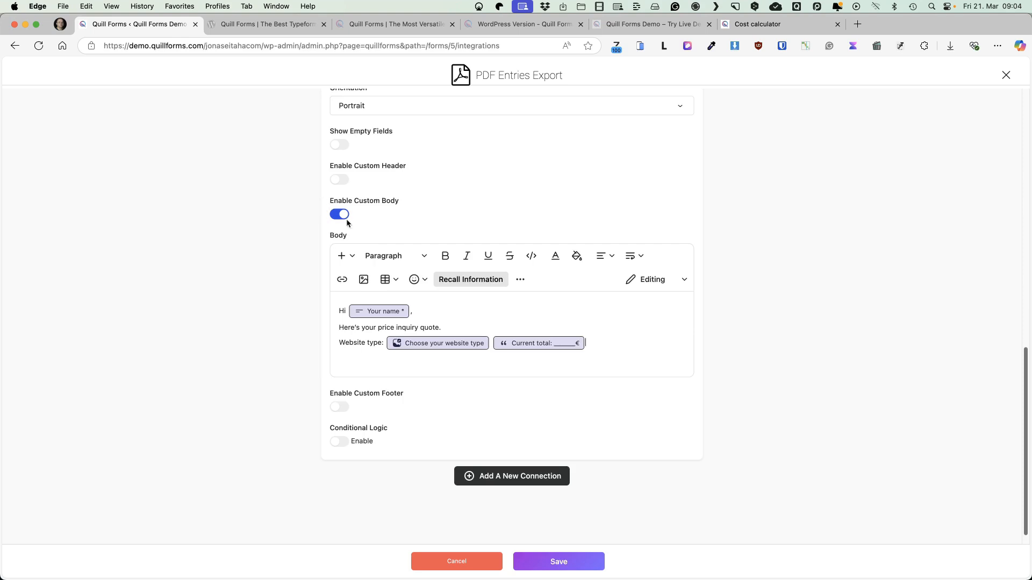
{"action": "left_click", "coordinate": [345, 215]}
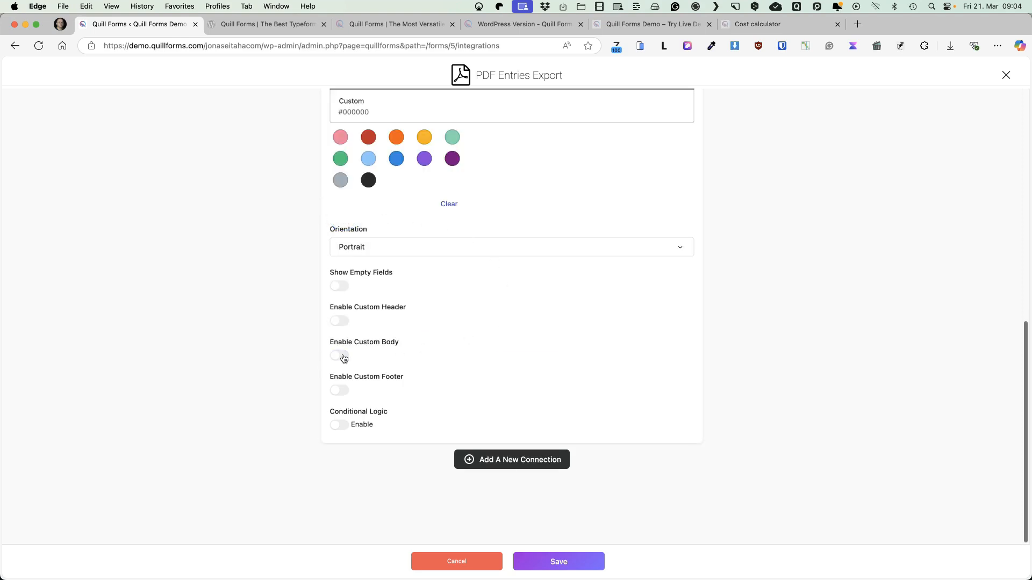
Inspect the custom footer and conditional logic options, leave both off, and save the PDF export connection
{"action": "left_click", "coordinate": [341, 391]}
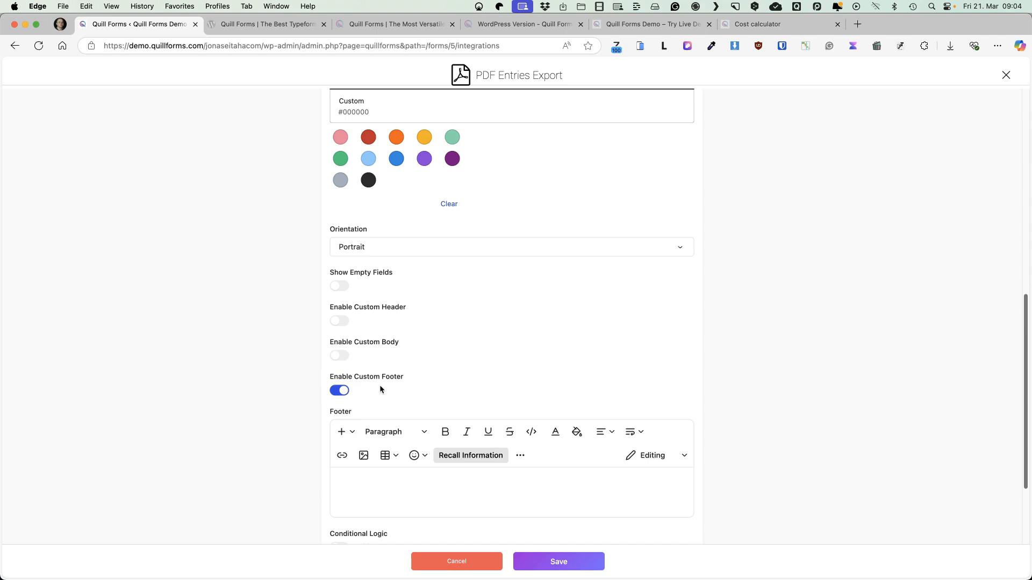
{"action": "left_click", "coordinate": [340, 391]}
{"action": "left_click", "coordinate": [327, 425]}
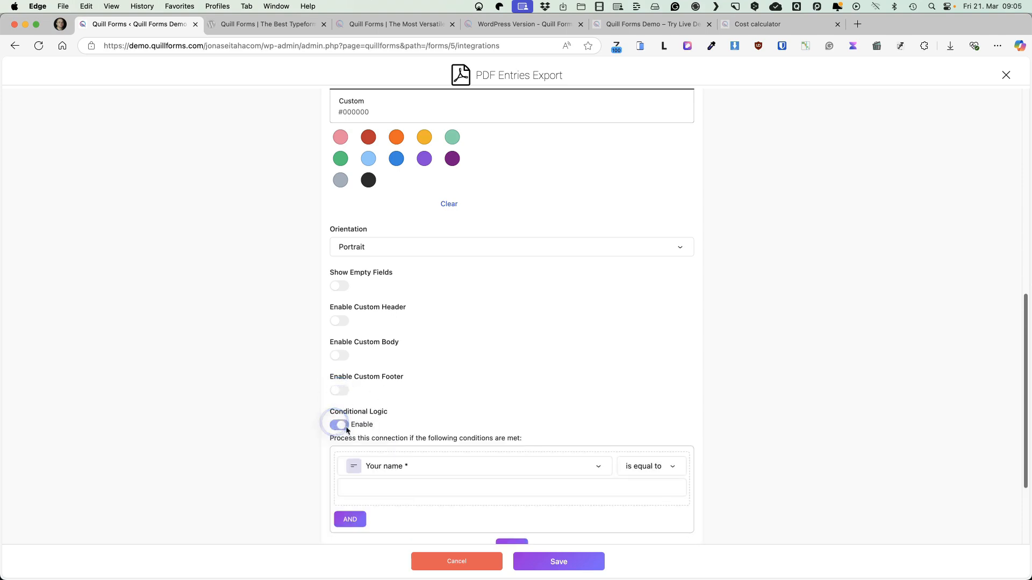
{"action": "left_click", "coordinate": [327, 424]}
{"action": "left_click", "coordinate": [574, 562]}
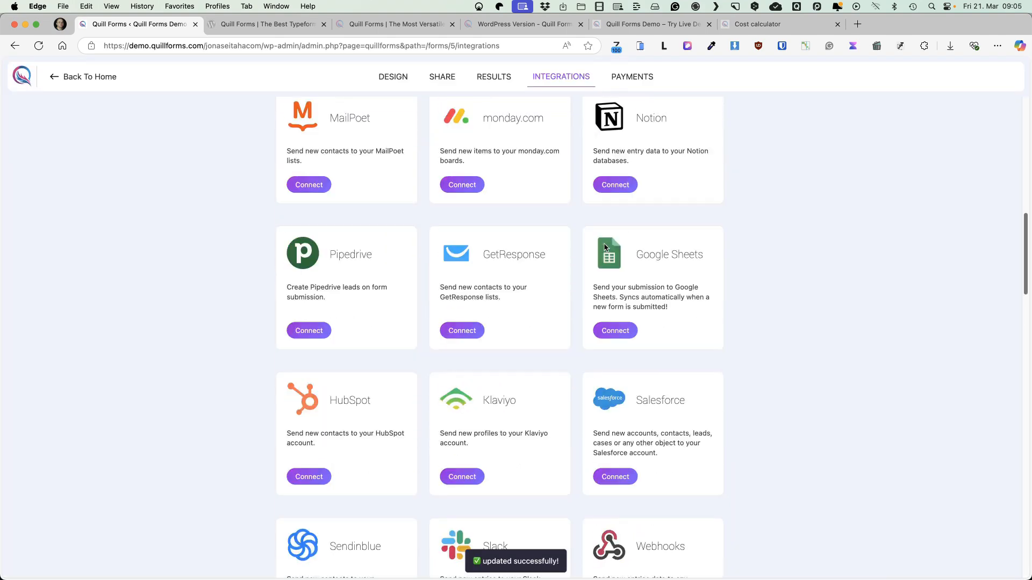
Browse the remaining integrations available for the form
{"action": "scroll", "coordinate": [604, 243], "scroll_direction": "down", "scroll_amount": 20}
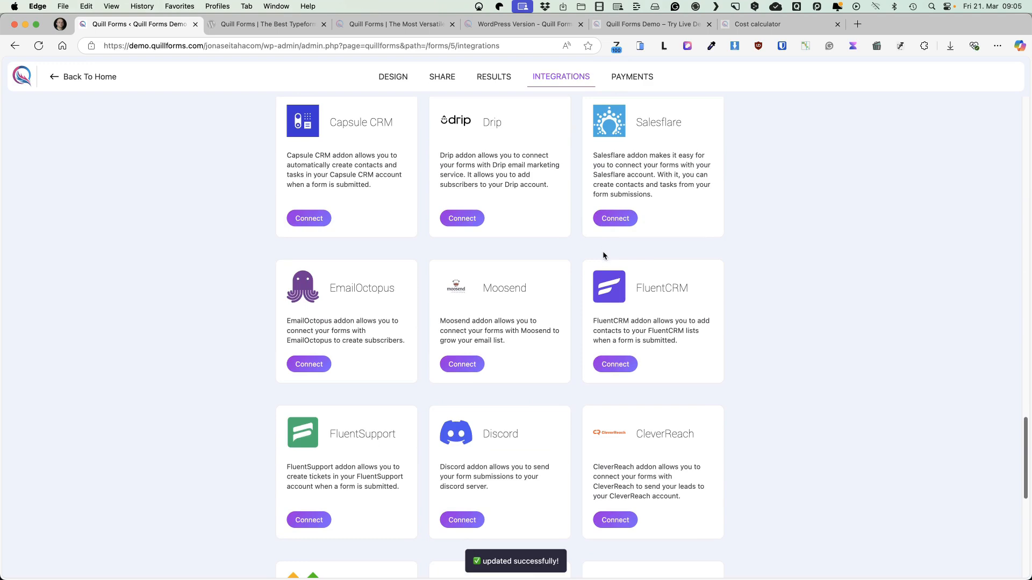
{"action": "scroll", "coordinate": [602, 251], "scroll_direction": "down", "scroll_amount": 8}
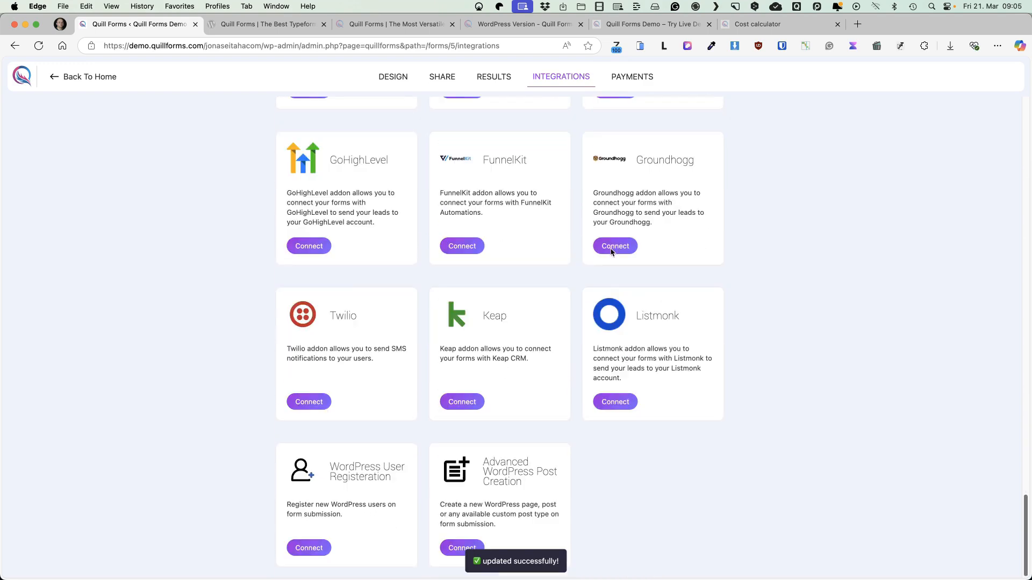
{"action": "scroll", "coordinate": [570, 296], "scroll_direction": "up", "scroll_amount": 20}
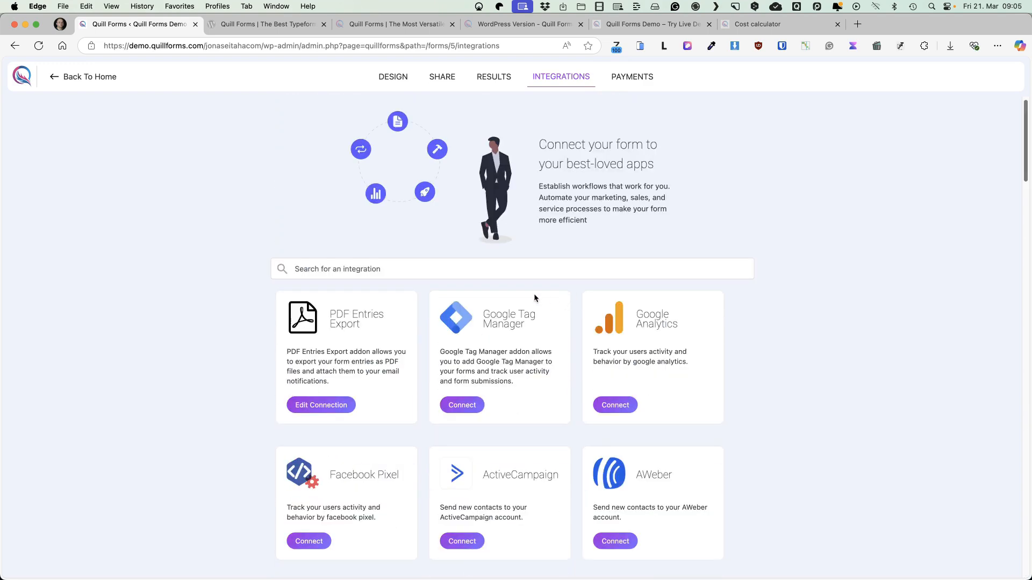
Enable payments in the form's payment settings and set the currency to Euro
{"action": "left_click", "coordinate": [632, 77]}
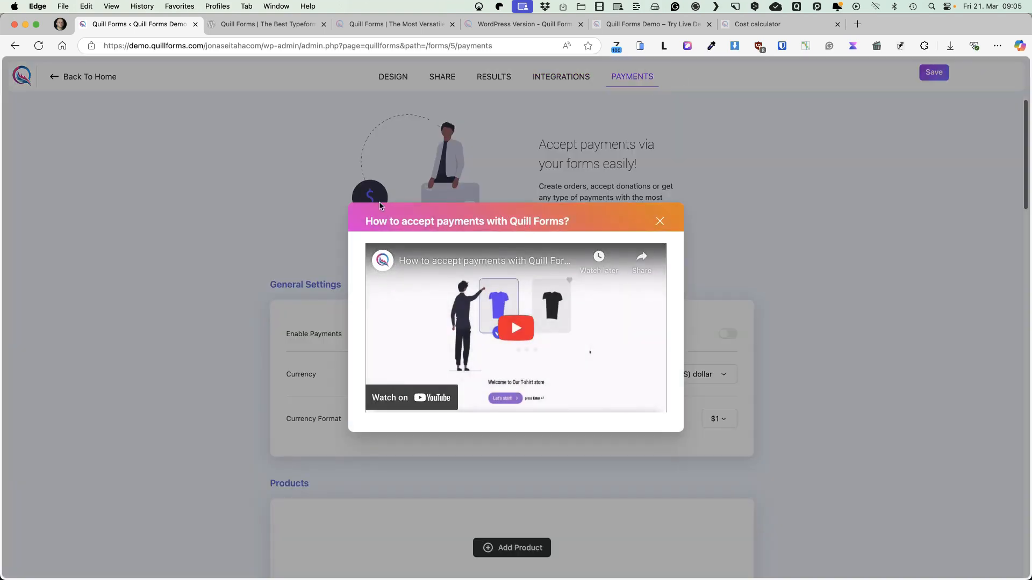
{"action": "left_click", "coordinate": [661, 222]}
{"action": "scroll", "coordinate": [188, 263], "scroll_direction": "down", "scroll_amount": 2}
{"action": "left_click", "coordinate": [732, 242]}
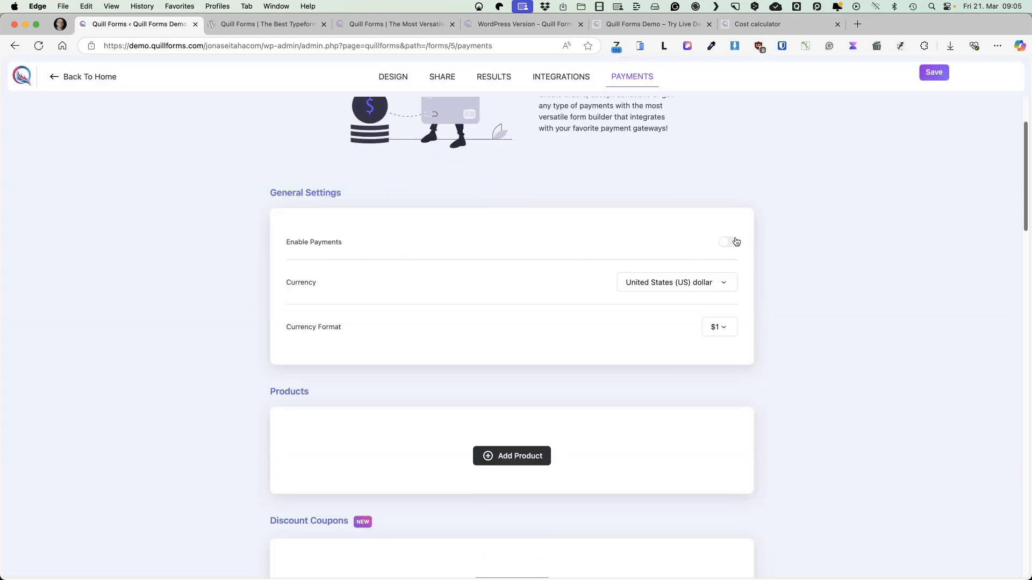
{"action": "left_click", "coordinate": [699, 292]}
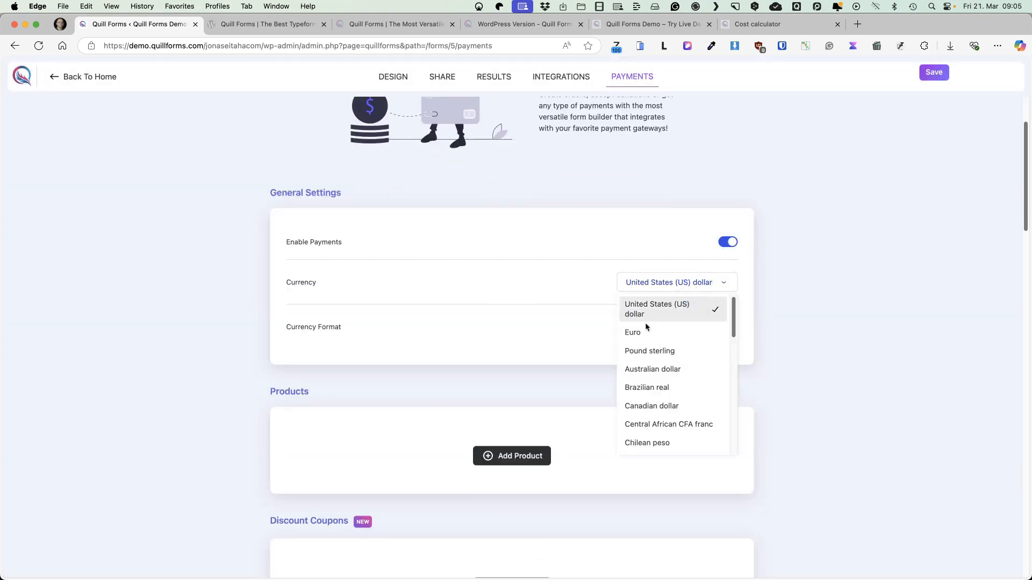
{"action": "left_click", "coordinate": [646, 329]}
{"action": "left_click", "coordinate": [726, 327]}
Try the recurring payment option on the payment model and enable its conditional logic
{"action": "scroll", "coordinate": [591, 301], "scroll_direction": "down", "scroll_amount": 4}
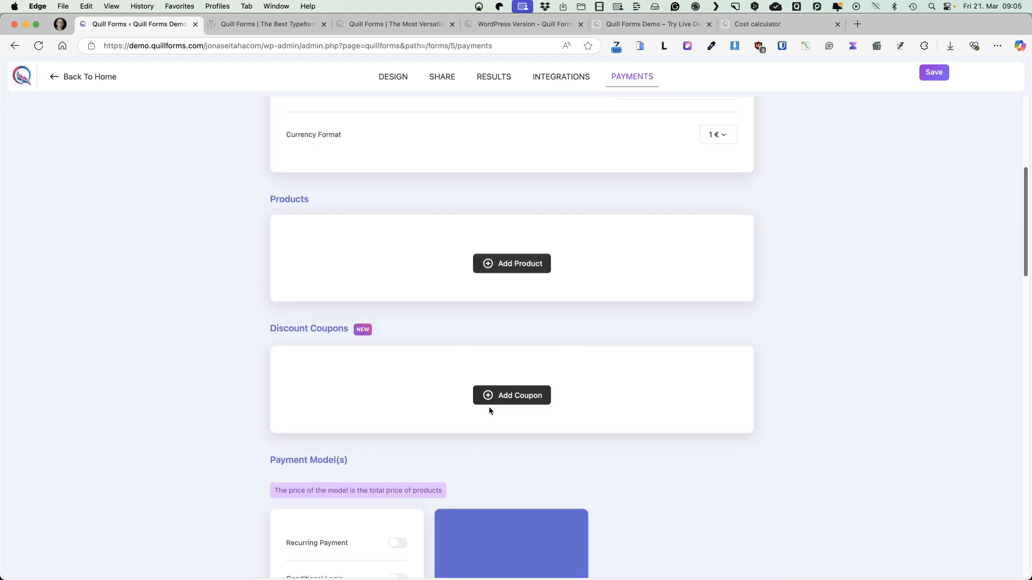
{"action": "scroll", "coordinate": [382, 268], "scroll_direction": "down", "scroll_amount": 5}
{"action": "left_click", "coordinate": [400, 277]}
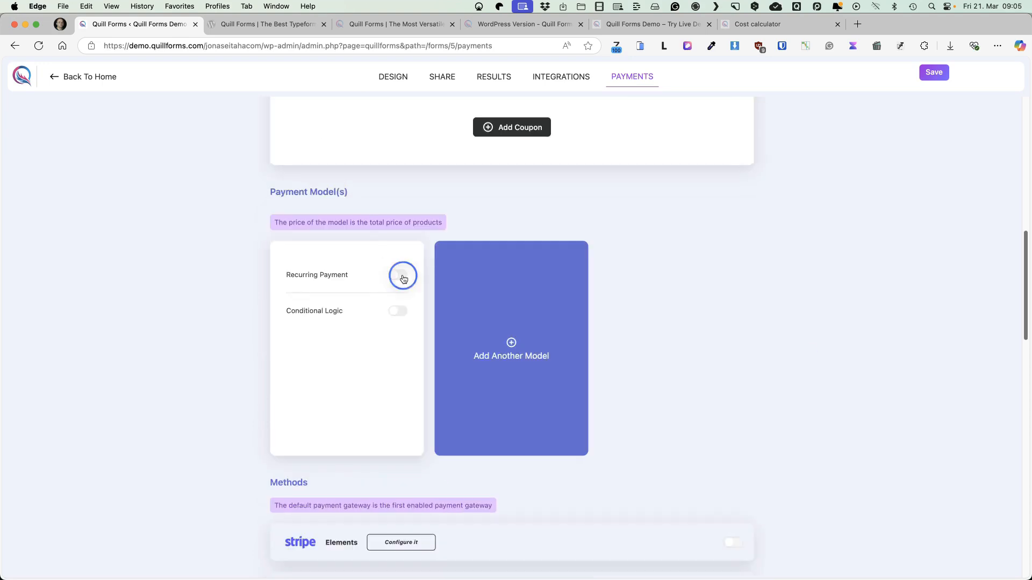
{"action": "left_click", "coordinate": [397, 276]}
{"action": "left_click", "coordinate": [399, 305]}
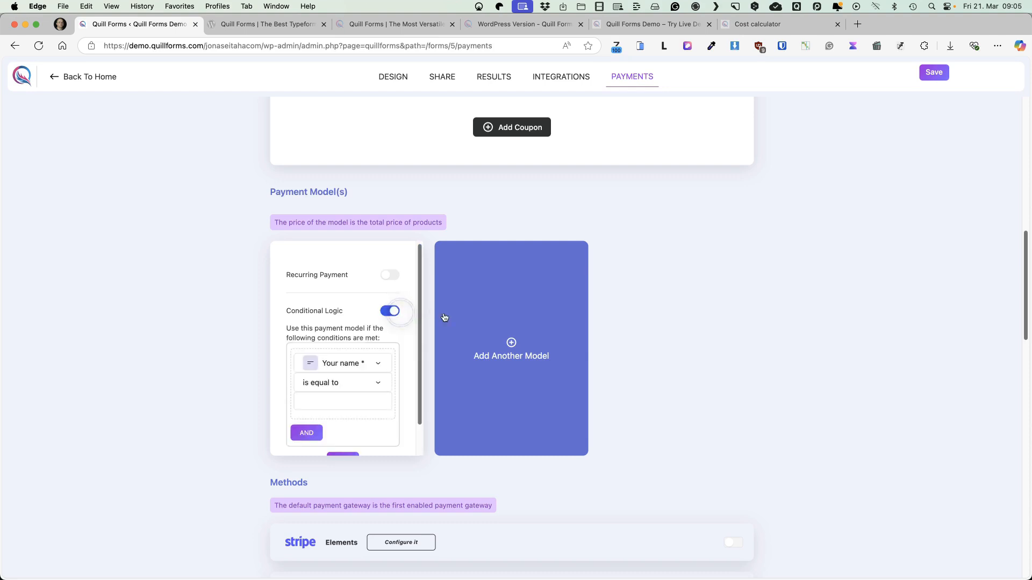
Review the available payment methods and the payment label texts, and save the form's payment settings
{"action": "scroll", "coordinate": [389, 348], "scroll_direction": "down", "scroll_amount": 1}
{"action": "scroll", "coordinate": [388, 347], "scroll_direction": "up", "scroll_amount": 1}
{"action": "scroll", "coordinate": [460, 260], "scroll_direction": "down", "scroll_amount": 5}
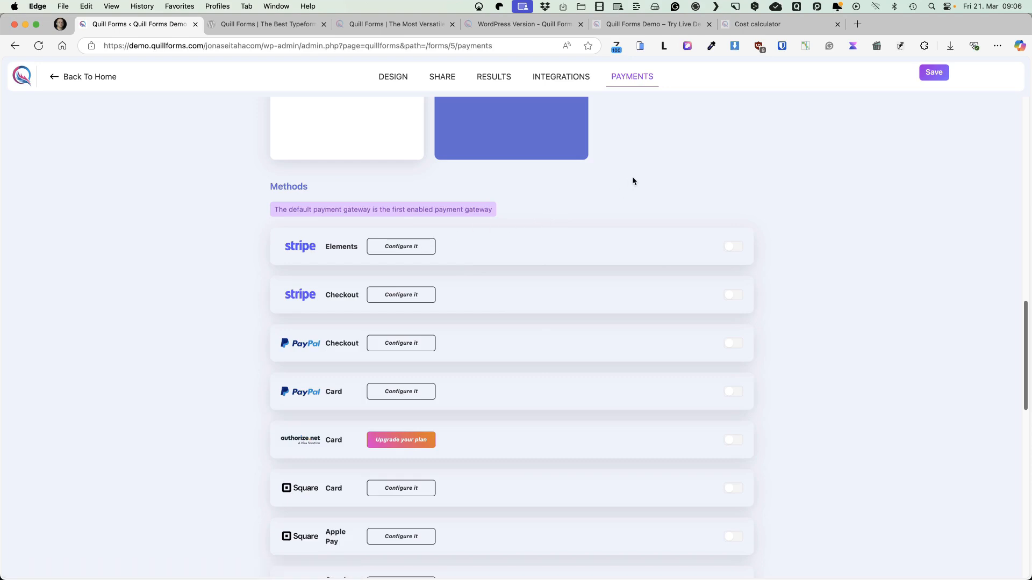
{"action": "left_click", "coordinate": [658, 202]}
{"action": "scroll", "coordinate": [730, 250], "scroll_direction": "down", "scroll_amount": 15}
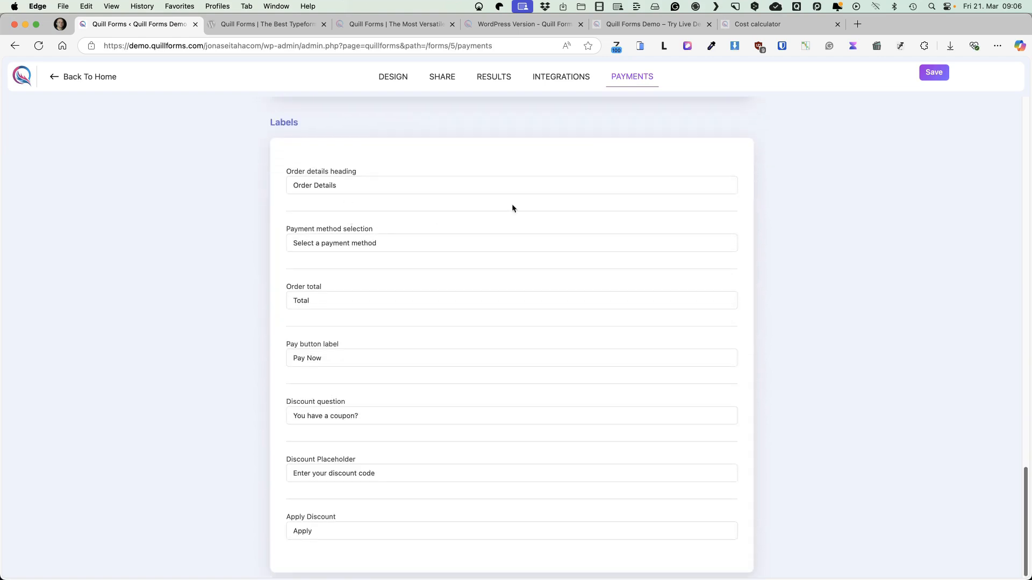
{"action": "scroll", "coordinate": [784, 209], "scroll_direction": "up", "scroll_amount": 20}
{"action": "left_click", "coordinate": [933, 72]}
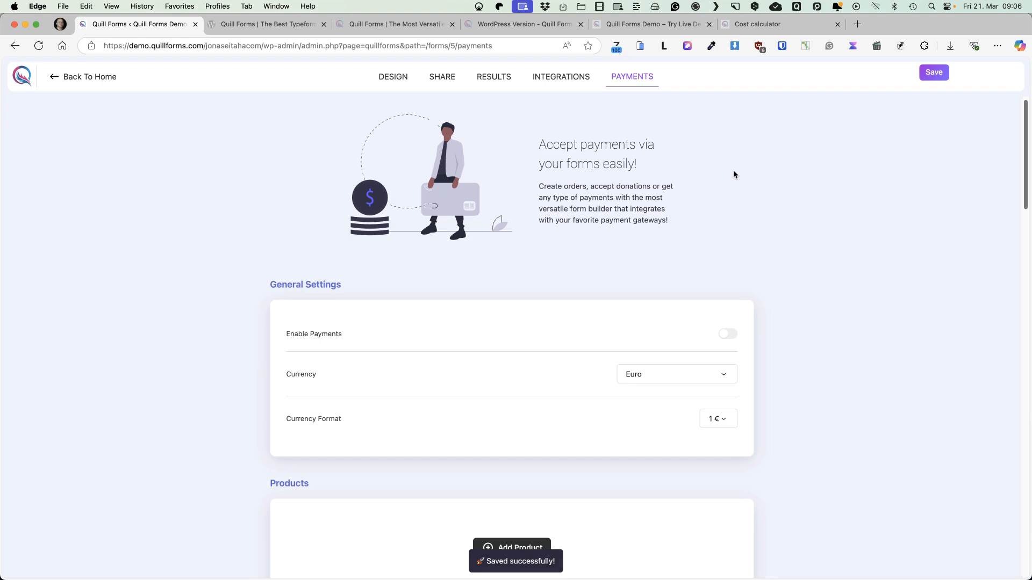
Download the PDF export of the submitted response from the form's results
{"action": "left_click", "coordinate": [493, 77]}
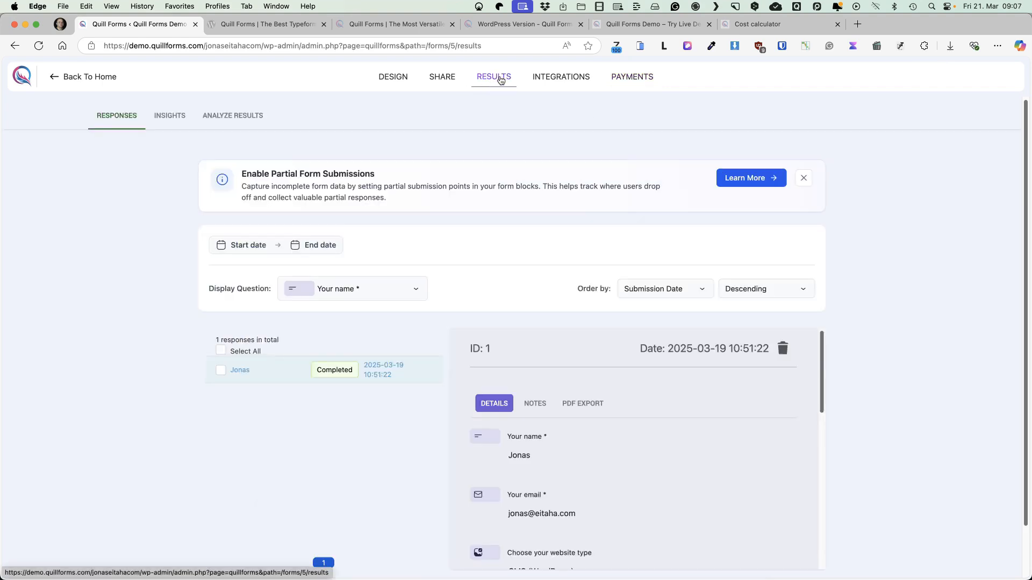
{"action": "left_click", "coordinate": [571, 408]}
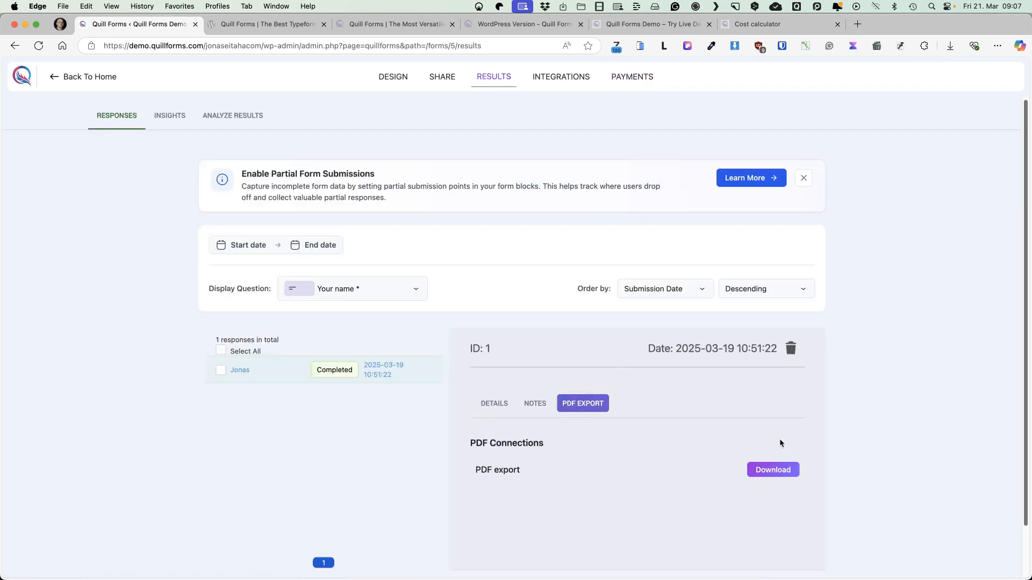
{"action": "left_click", "coordinate": [765, 479]}
Examine the form's insights, including the visit and completion summary and the drop-off rate of each question
{"action": "left_click", "coordinate": [176, 115]}
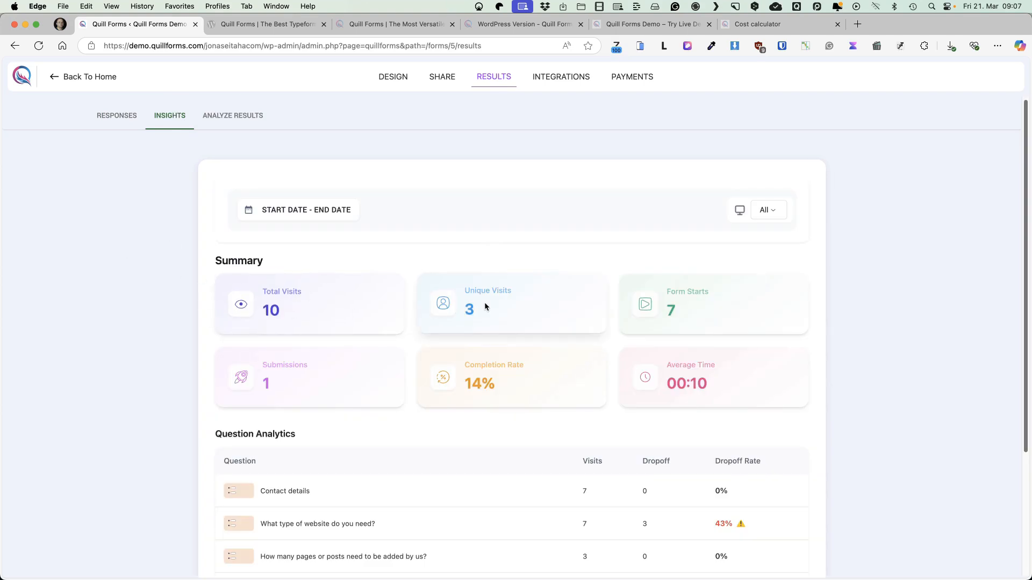
{"action": "scroll", "coordinate": [721, 299], "scroll_direction": "down", "scroll_amount": 5}
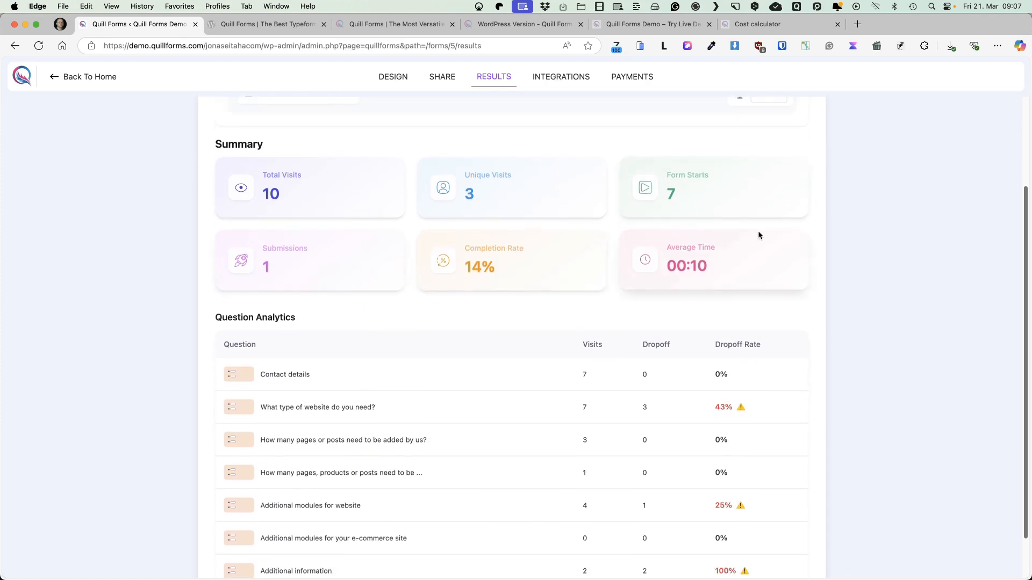
{"action": "scroll", "coordinate": [863, 242], "scroll_direction": "down", "scroll_amount": 3}
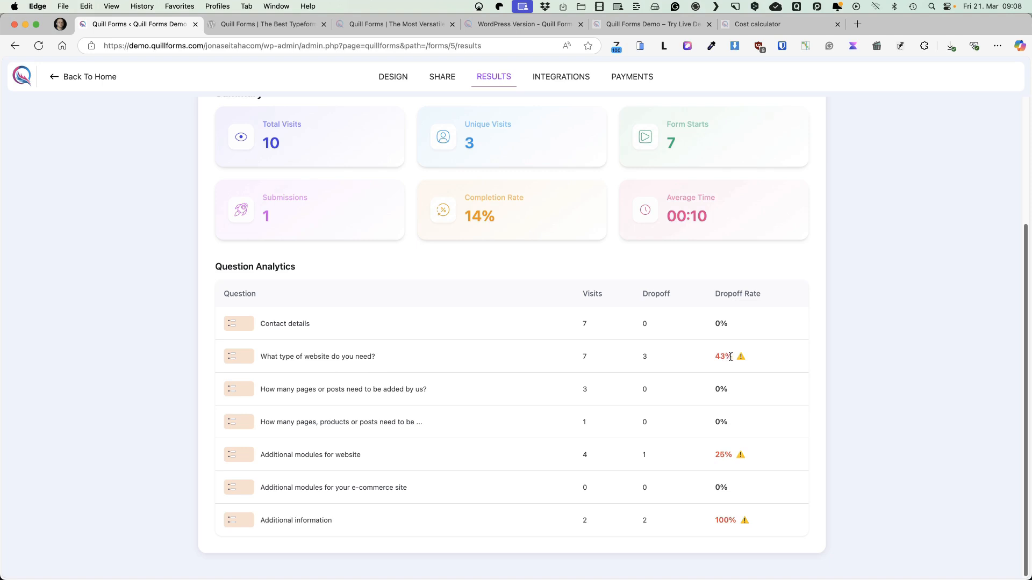
{"action": "left_click_drag", "start_coordinate": [391, 362], "coordinate": [260, 357]}
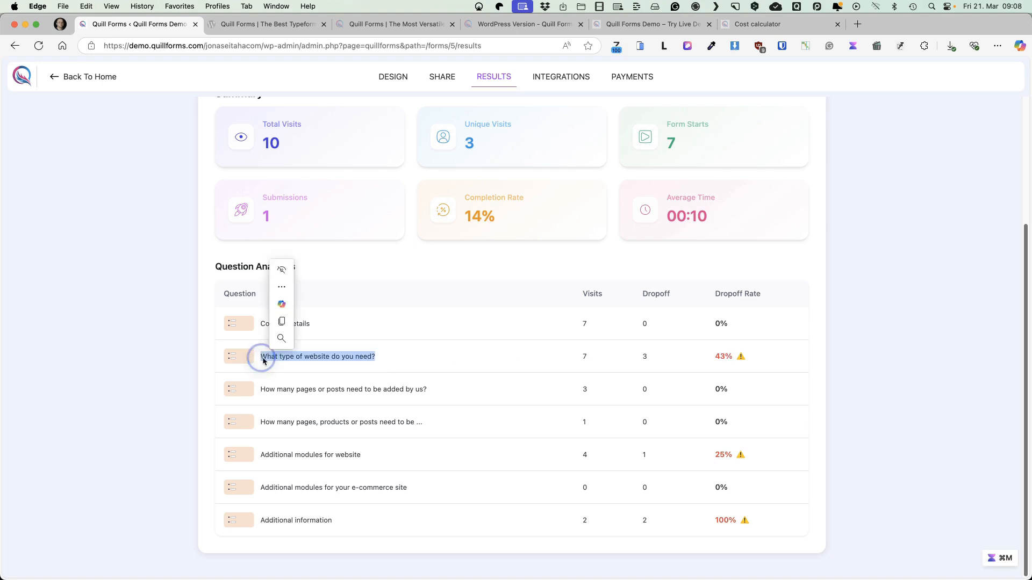
{"action": "left_click", "coordinate": [405, 360]}
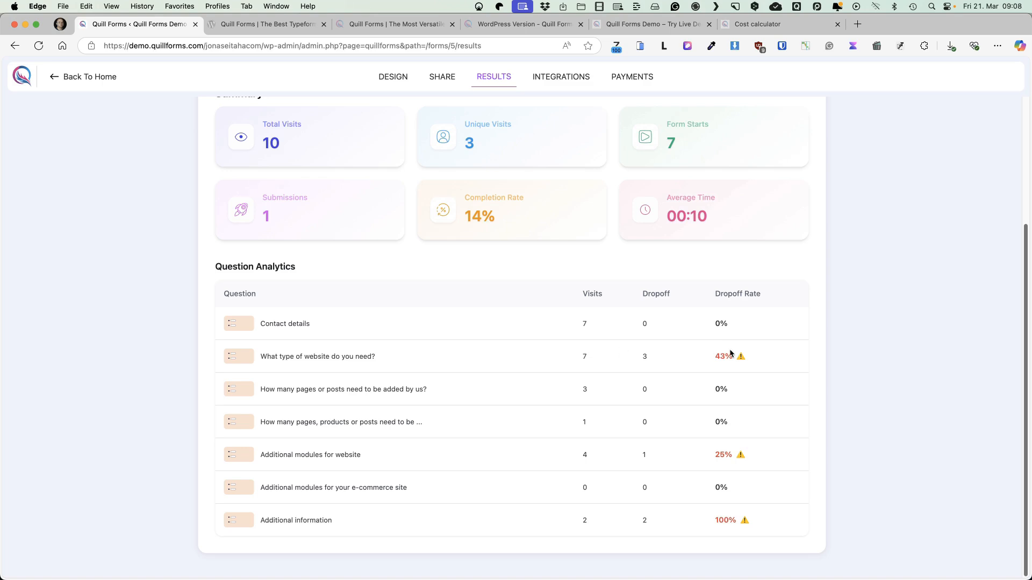
{"action": "scroll", "coordinate": [731, 353], "scroll_direction": "up", "scroll_amount": 1}
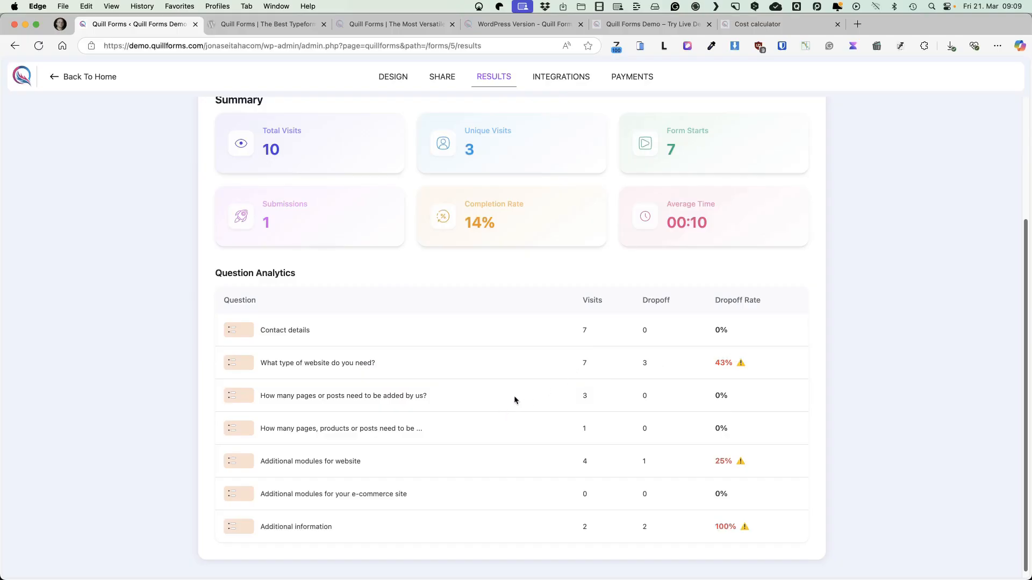
{"action": "scroll", "coordinate": [514, 394], "scroll_direction": "up", "scroll_amount": 3}
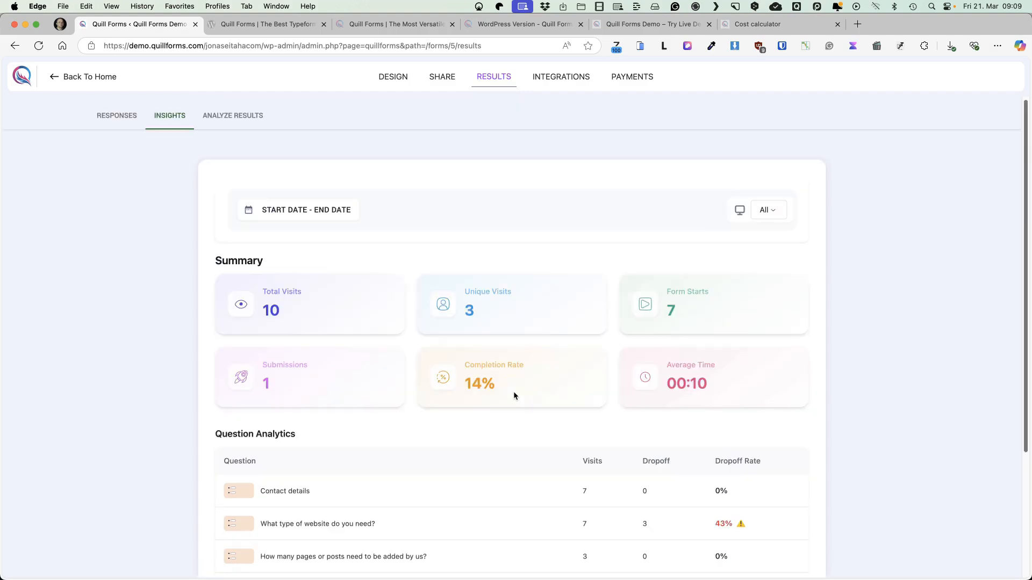
Analyze the results of "Choose your website type" in horizontal bar, radar and doughnut charts, and leave it as a vertical bar chart
{"action": "left_click", "coordinate": [229, 116]}
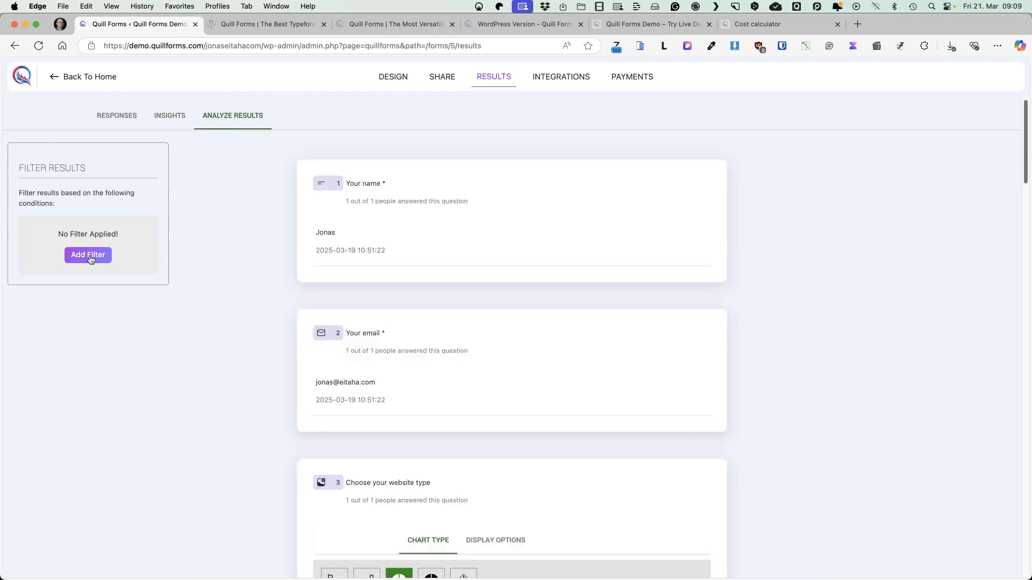
{"action": "scroll", "coordinate": [185, 267], "scroll_direction": "down", "scroll_amount": 6}
{"action": "left_click", "coordinate": [366, 260]}
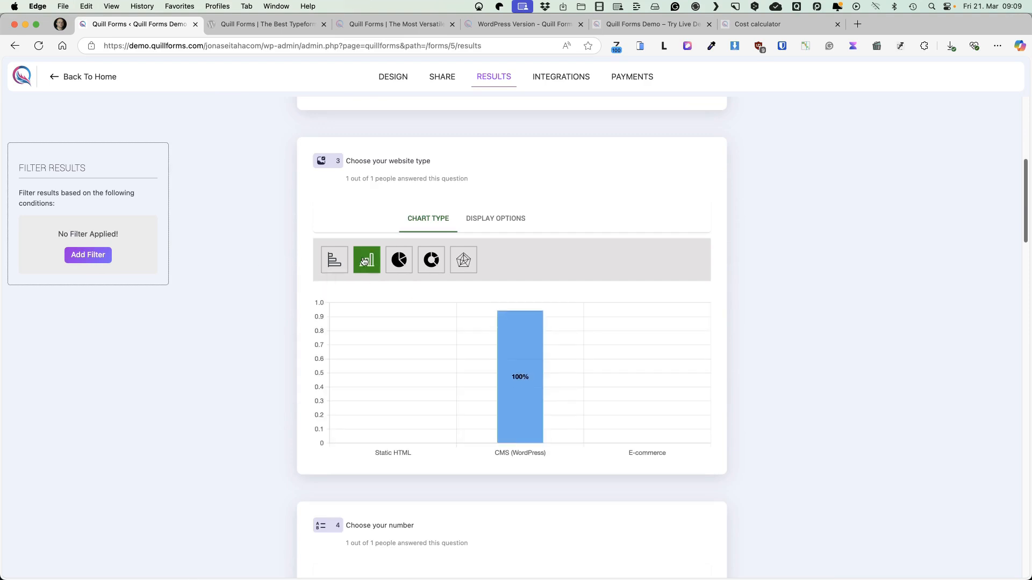
{"action": "left_click", "coordinate": [334, 260]}
{"action": "left_click", "coordinate": [463, 260]}
{"action": "left_click", "coordinate": [429, 259]}
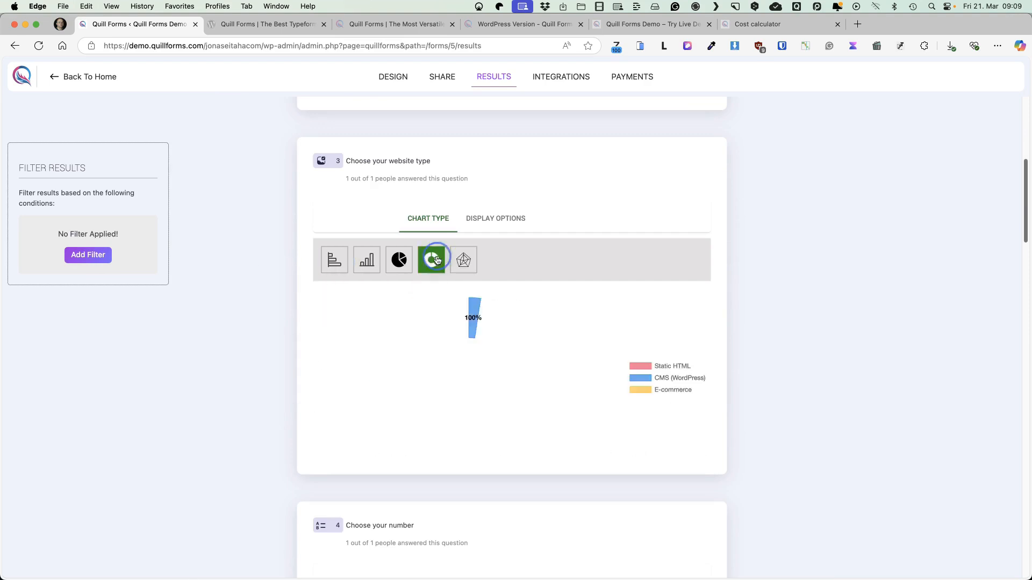
{"action": "left_click", "coordinate": [366, 260]}
{"action": "scroll", "coordinate": [329, 261], "scroll_direction": "up", "scroll_amount": 6}
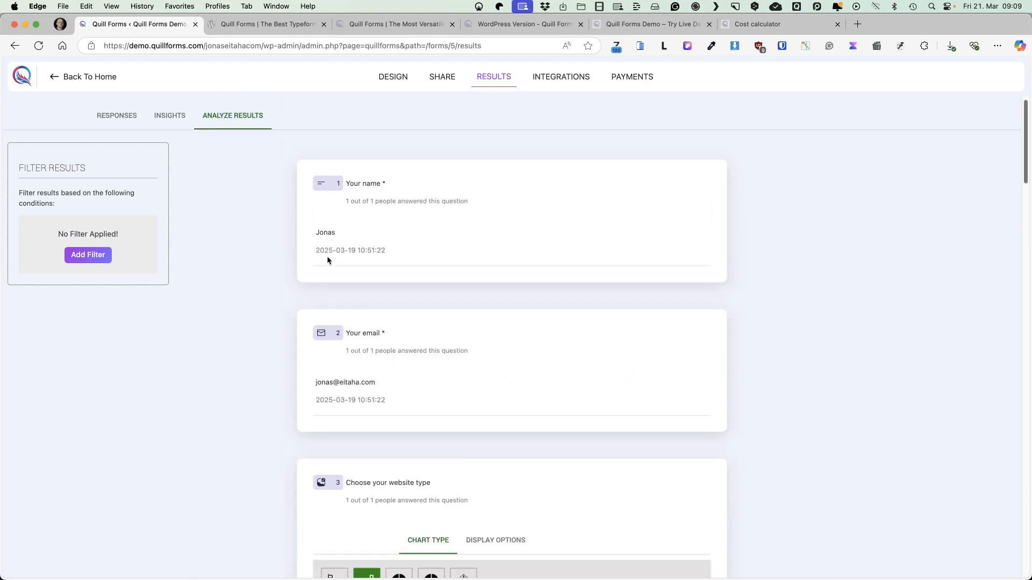